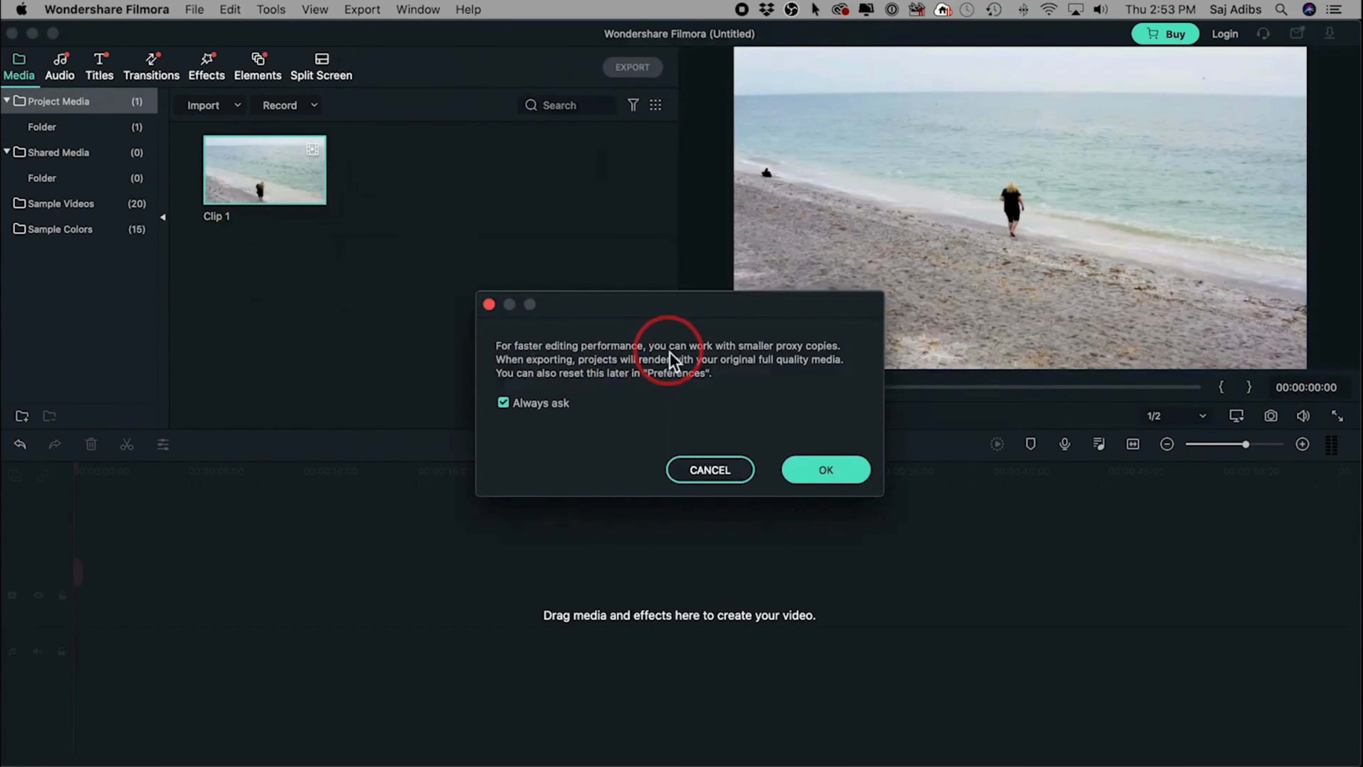
Step: Accept smaller proxy copies for Clip 1, preview the clip briefly, rewind it and deselect it
left_click(826, 470)
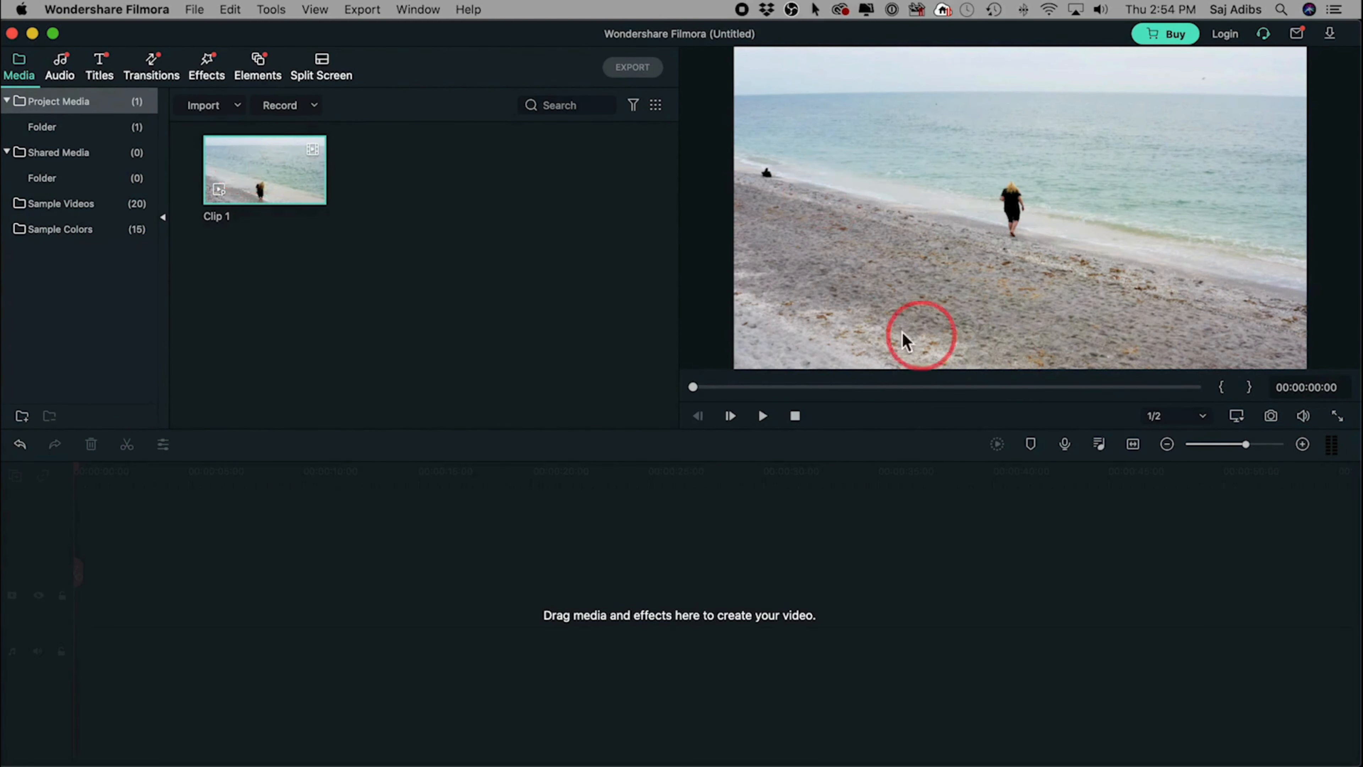
left_click(765, 420)
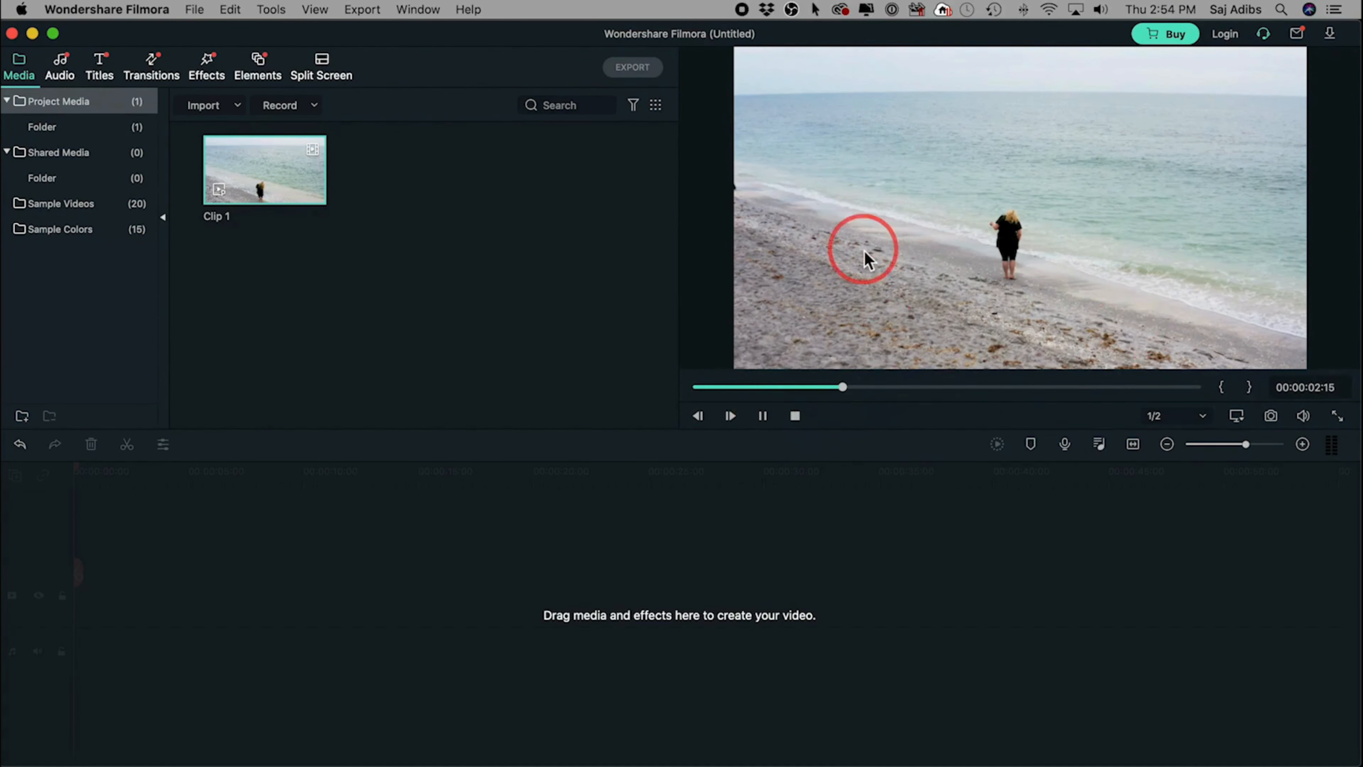
left_click(764, 421)
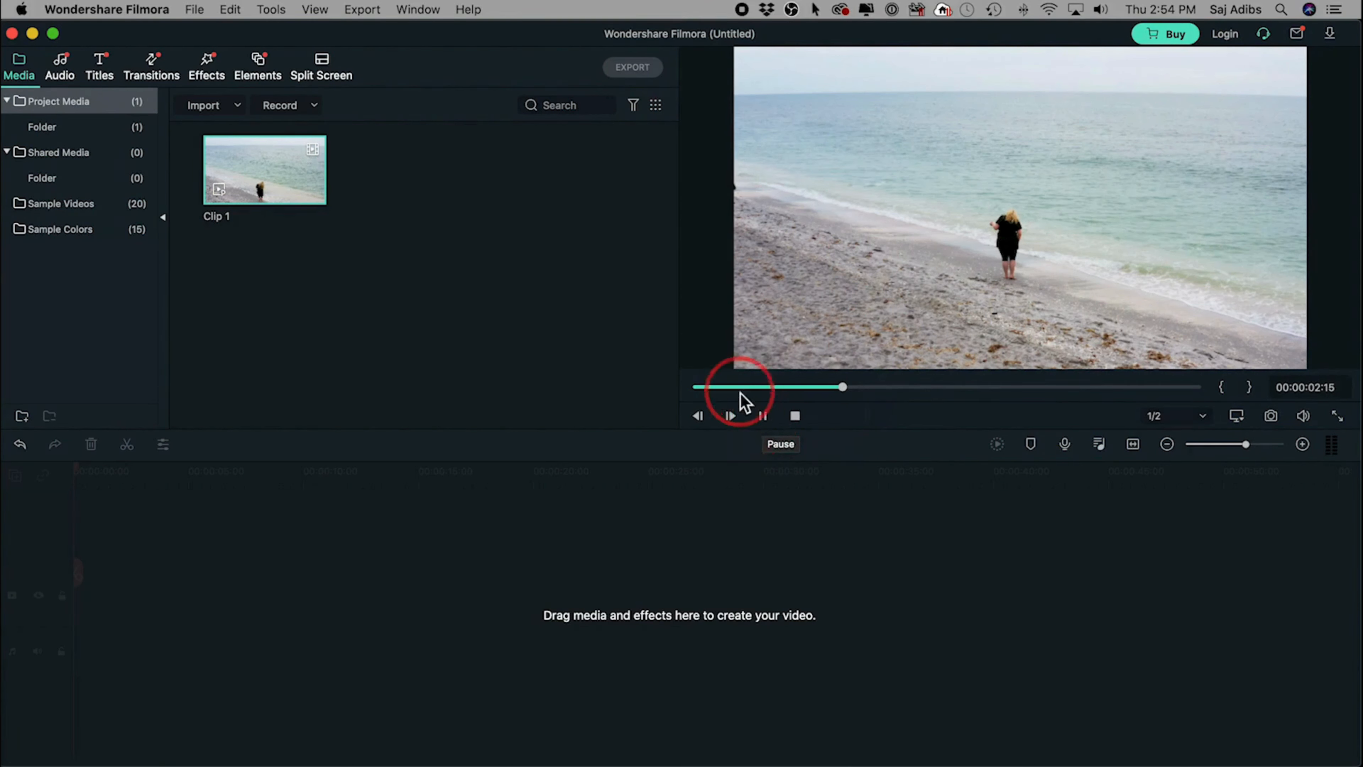
left_click(698, 388)
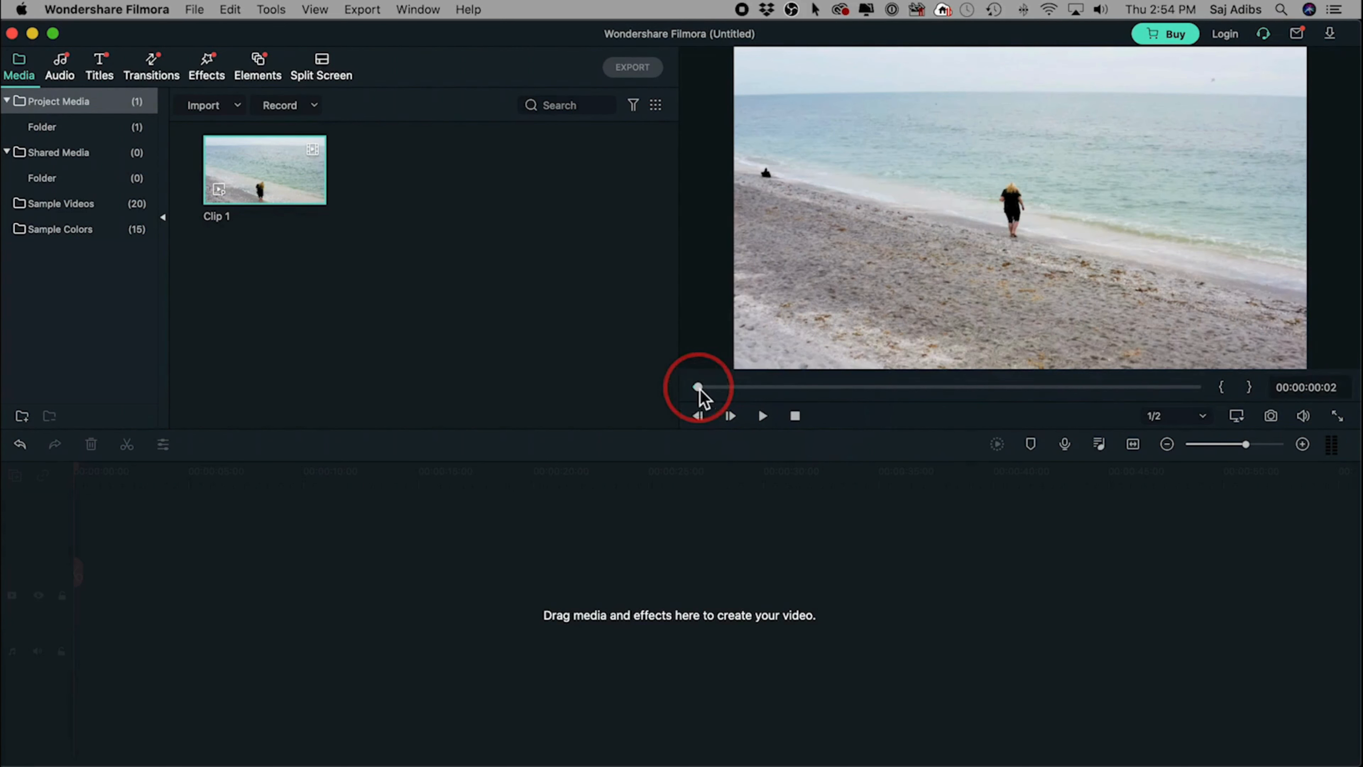
left_click(420, 227)
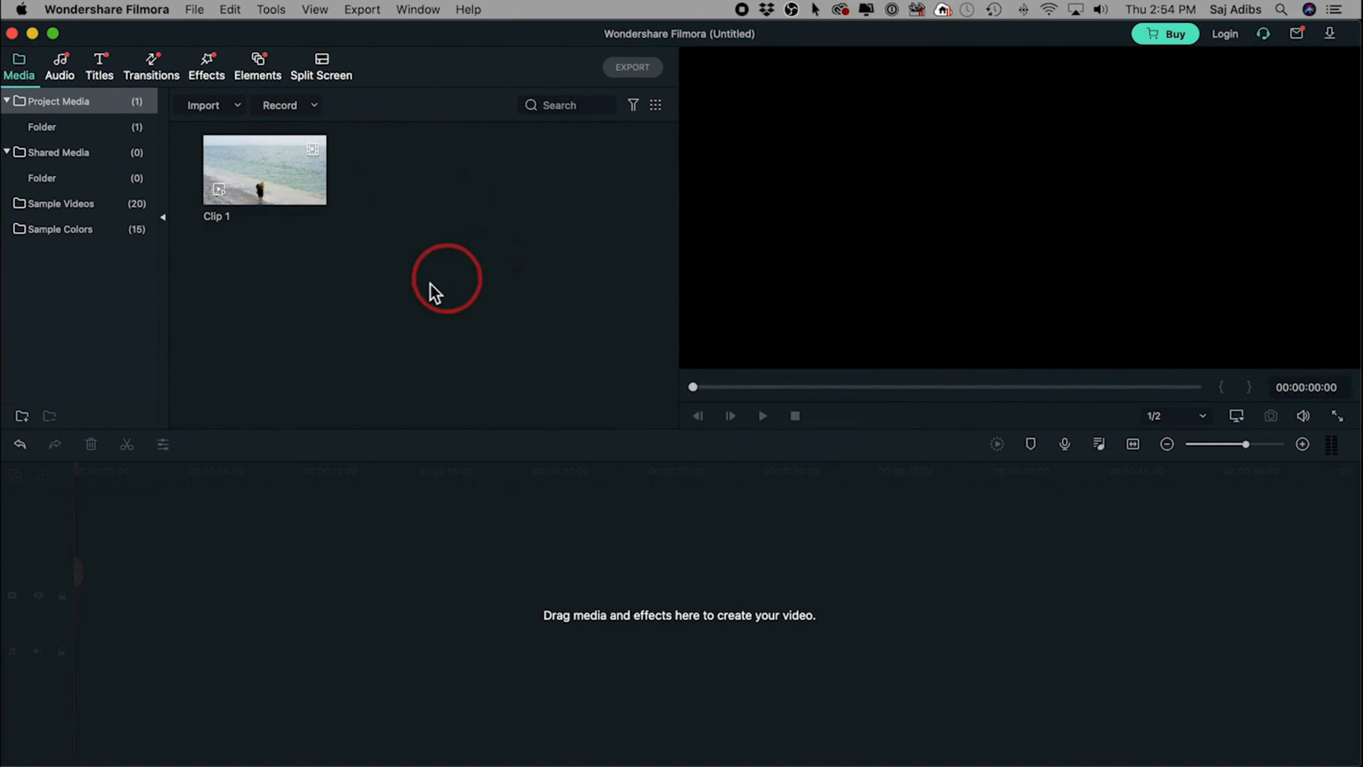
Step: Import Clip 2.mp4 through Clip 8.mp4 and Introduction.mp4 from the Footage-Florida folder into the project media
double_click(448, 257)
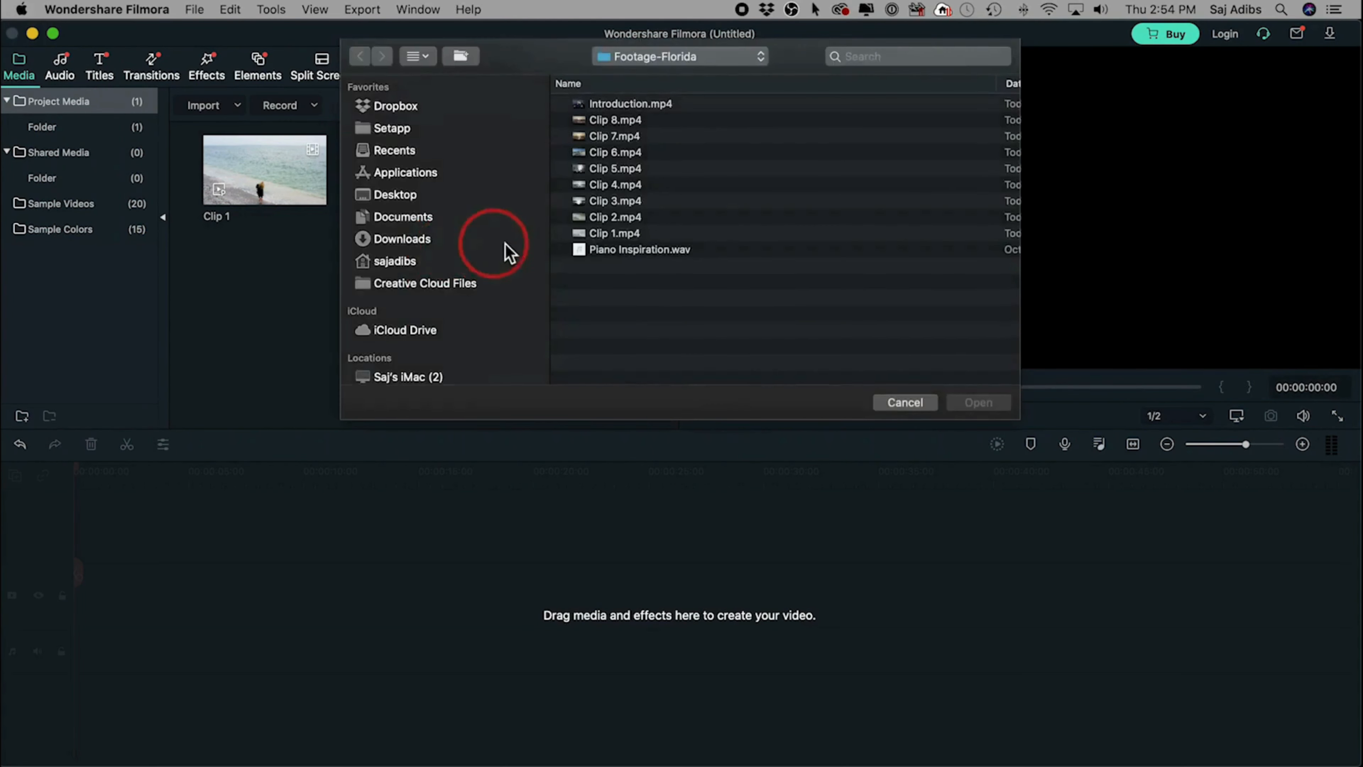
left_click(623, 218)
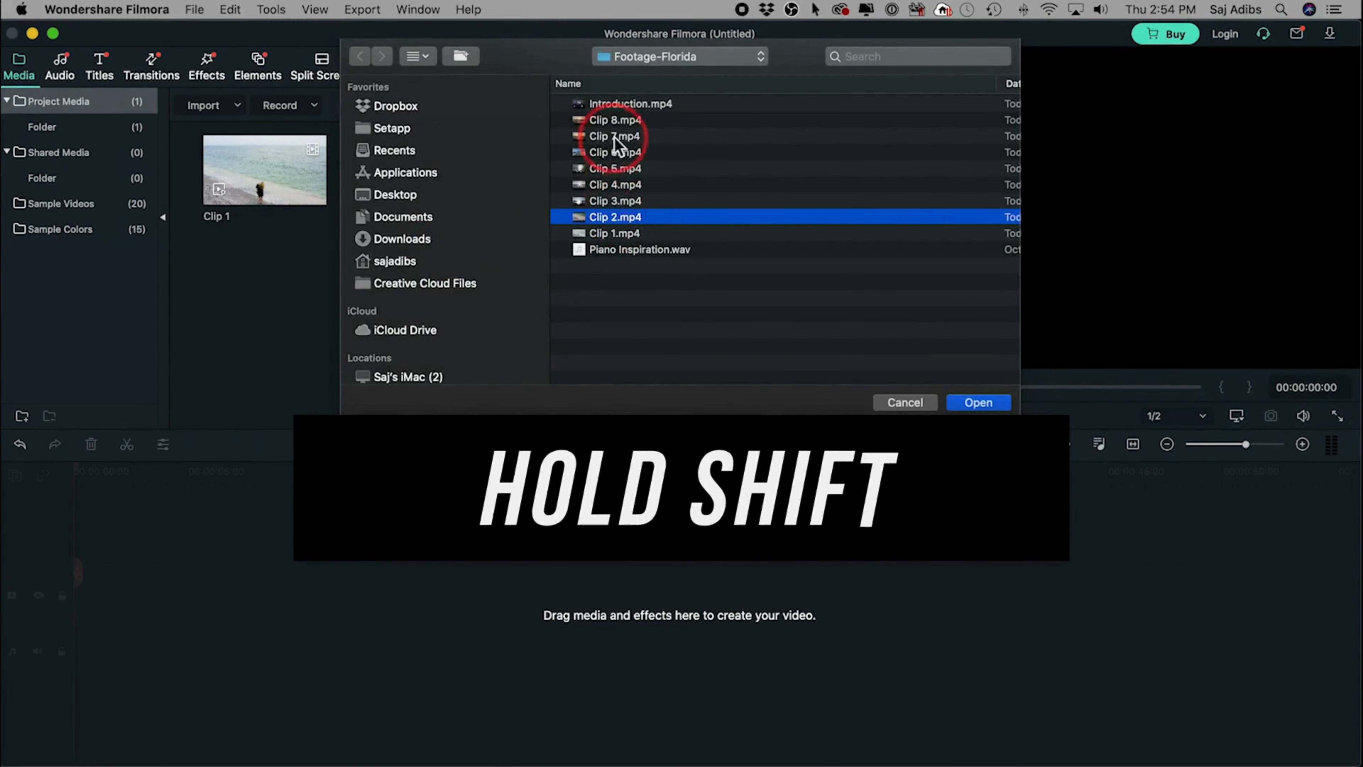
left_click(627, 107, "shift")
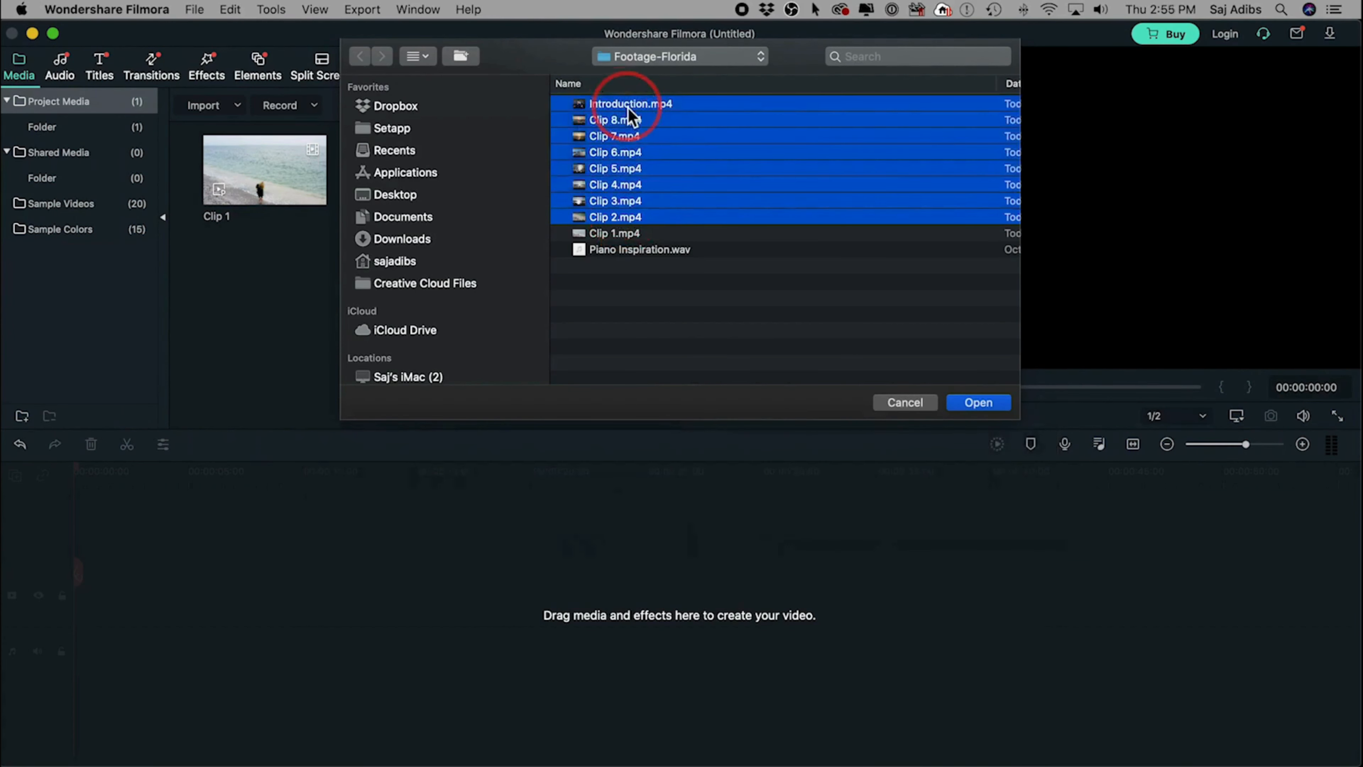
left_click(972, 404)
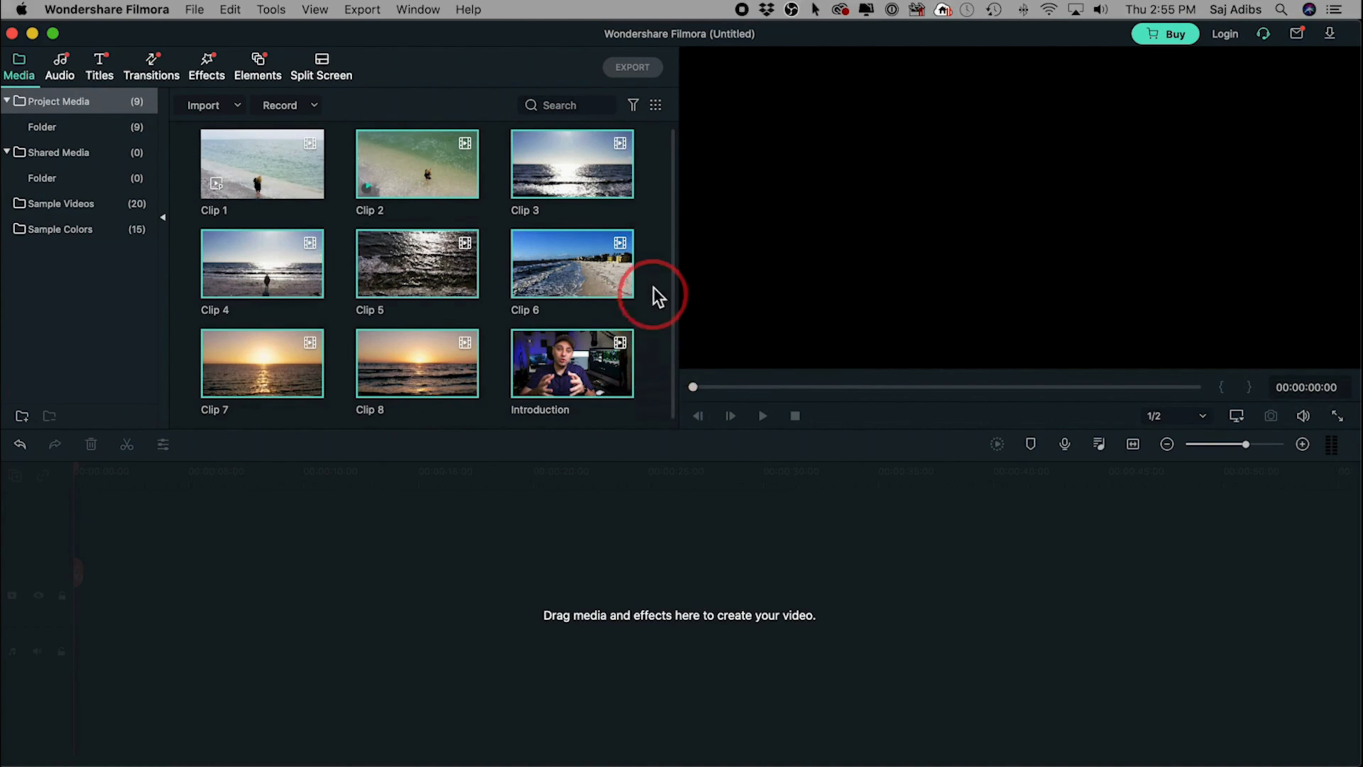
Step: Import the audio file Piano Inspiration.wav from the Footage-Florida folder into the project media
right_click(654, 270)
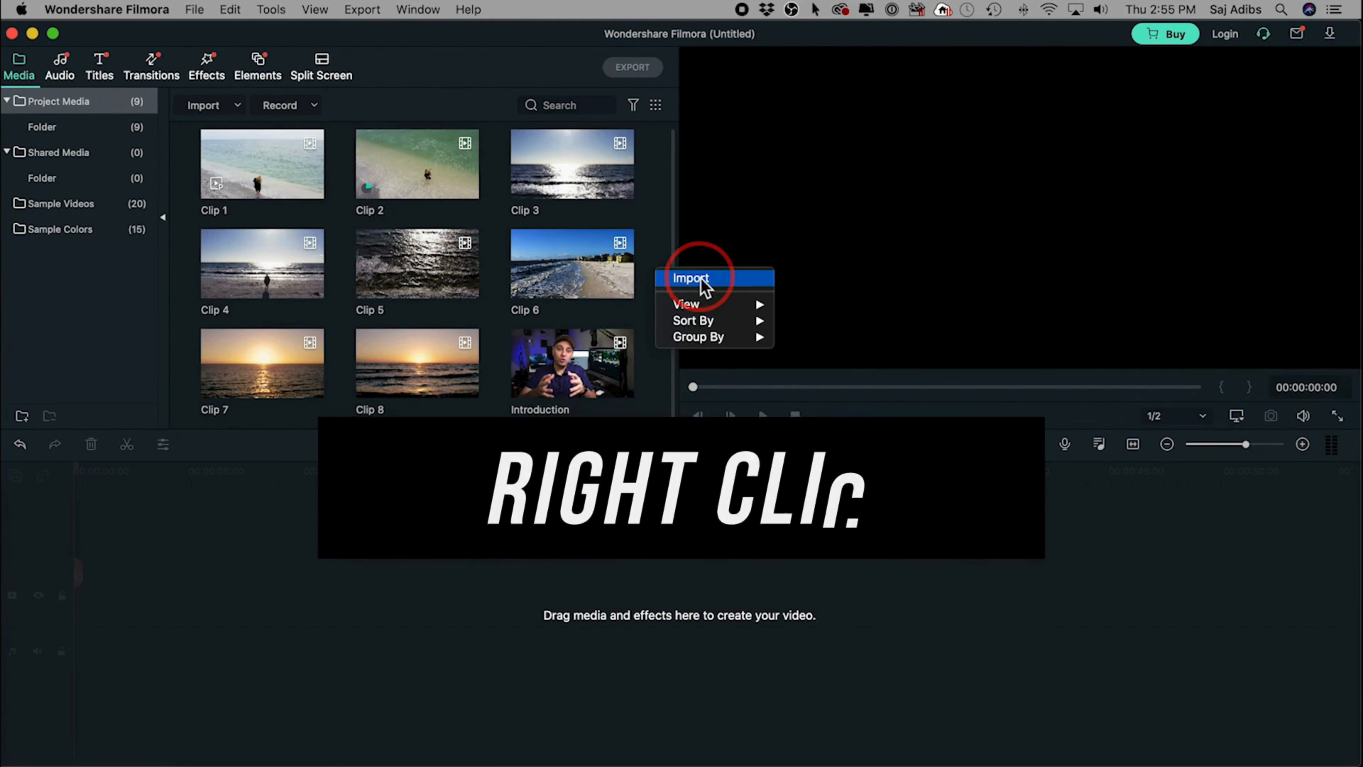
left_click(689, 280)
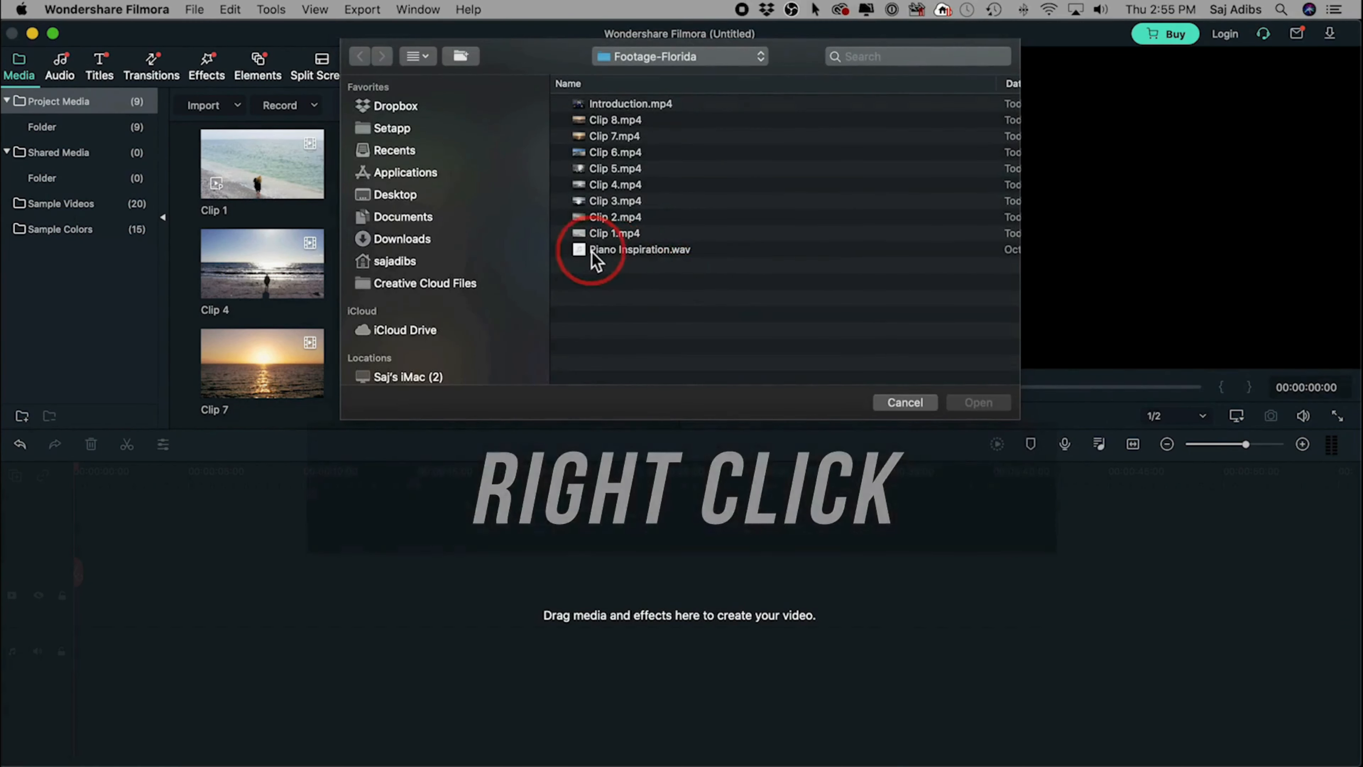
left_click(602, 250)
left_click(974, 403)
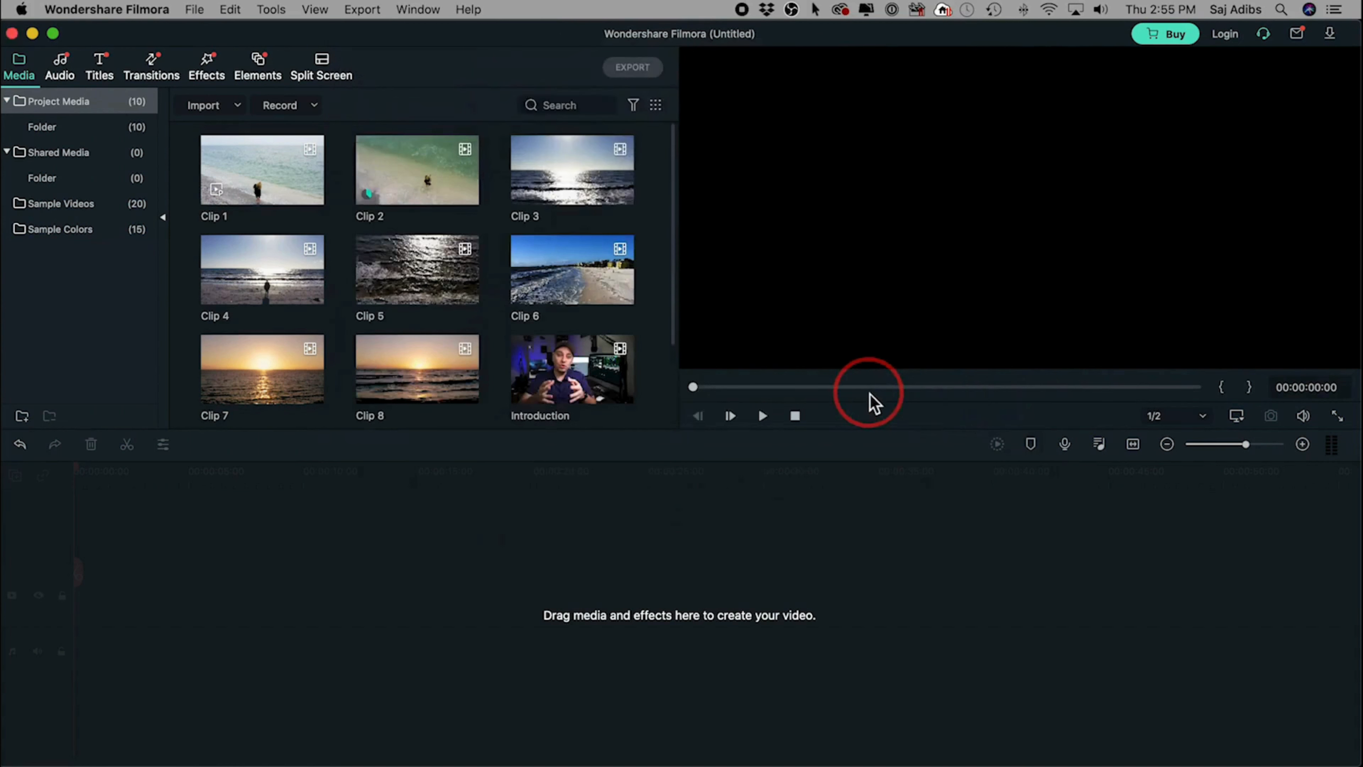
scroll(652, 351, "down", 2)
scroll(339, 134, "up", 2)
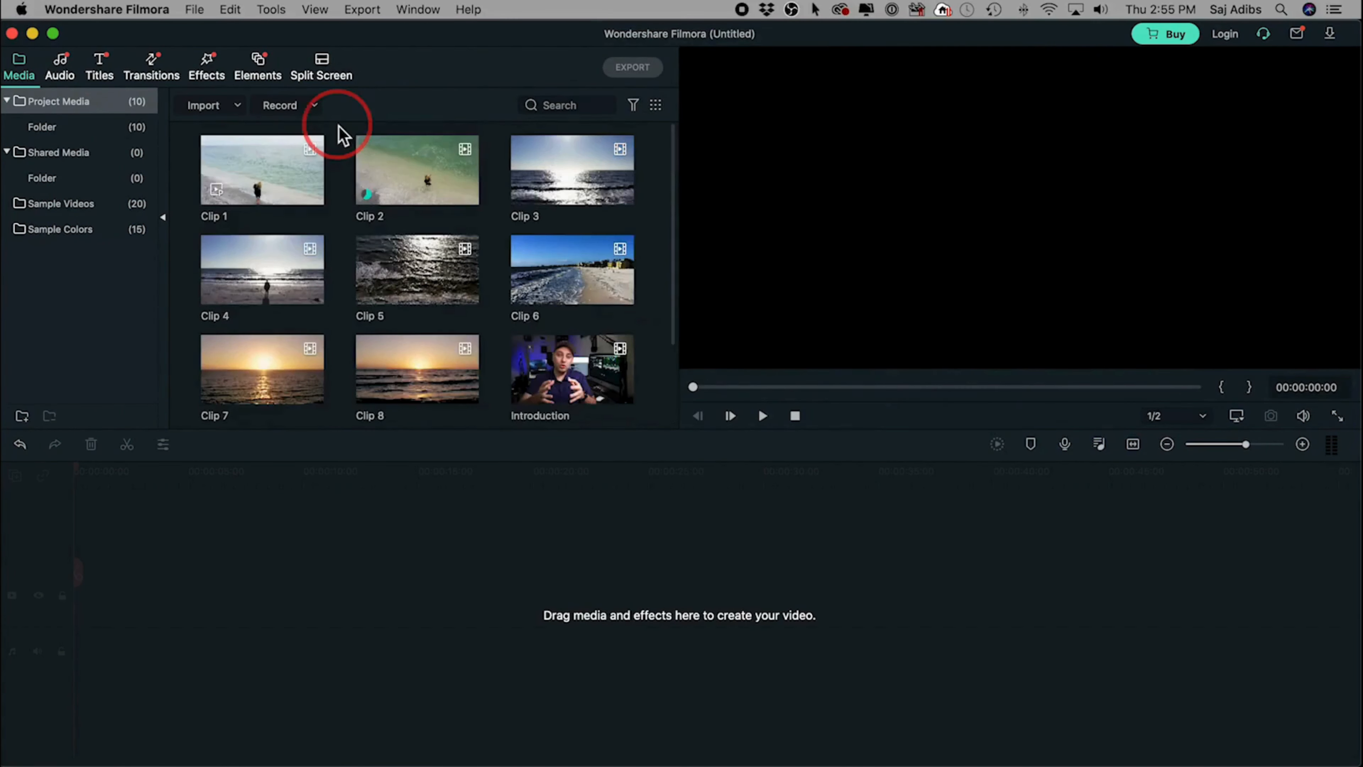
left_click(238, 106)
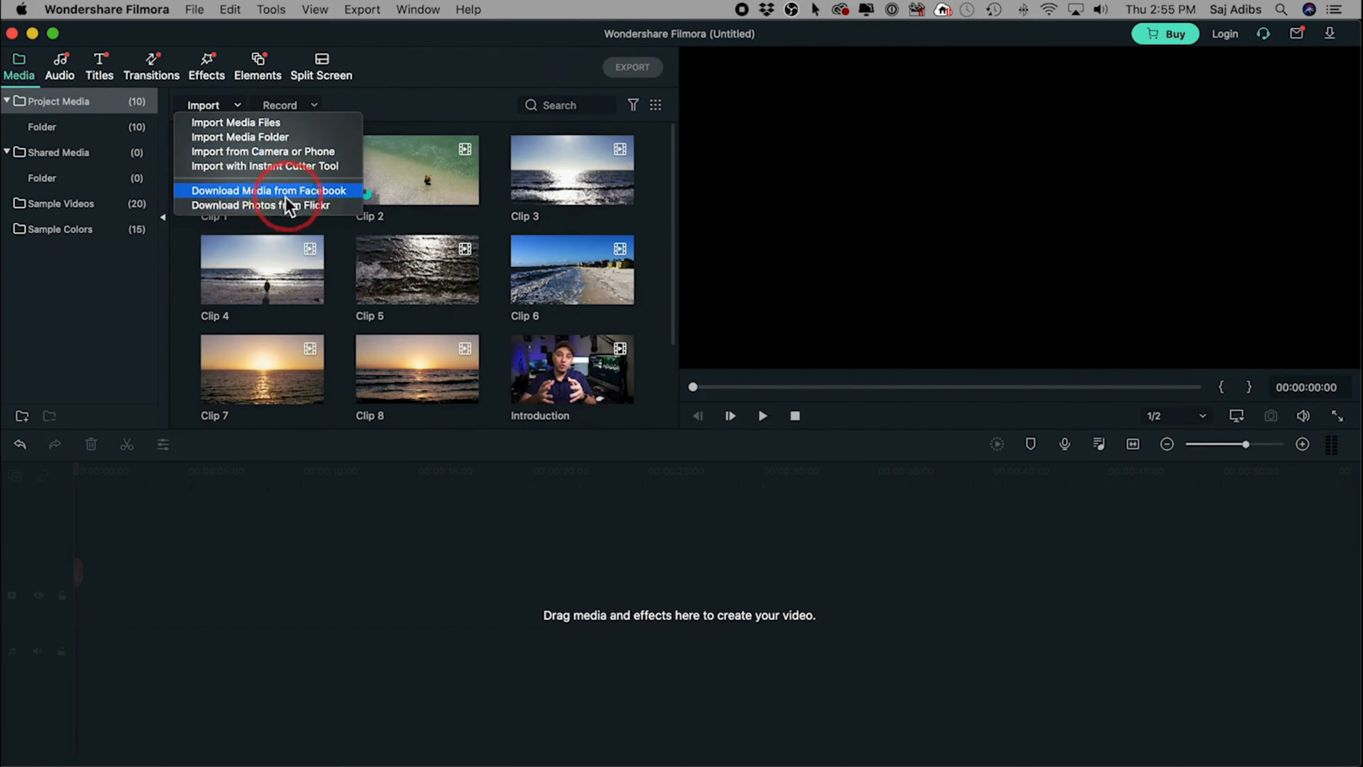
left_click(174, 267)
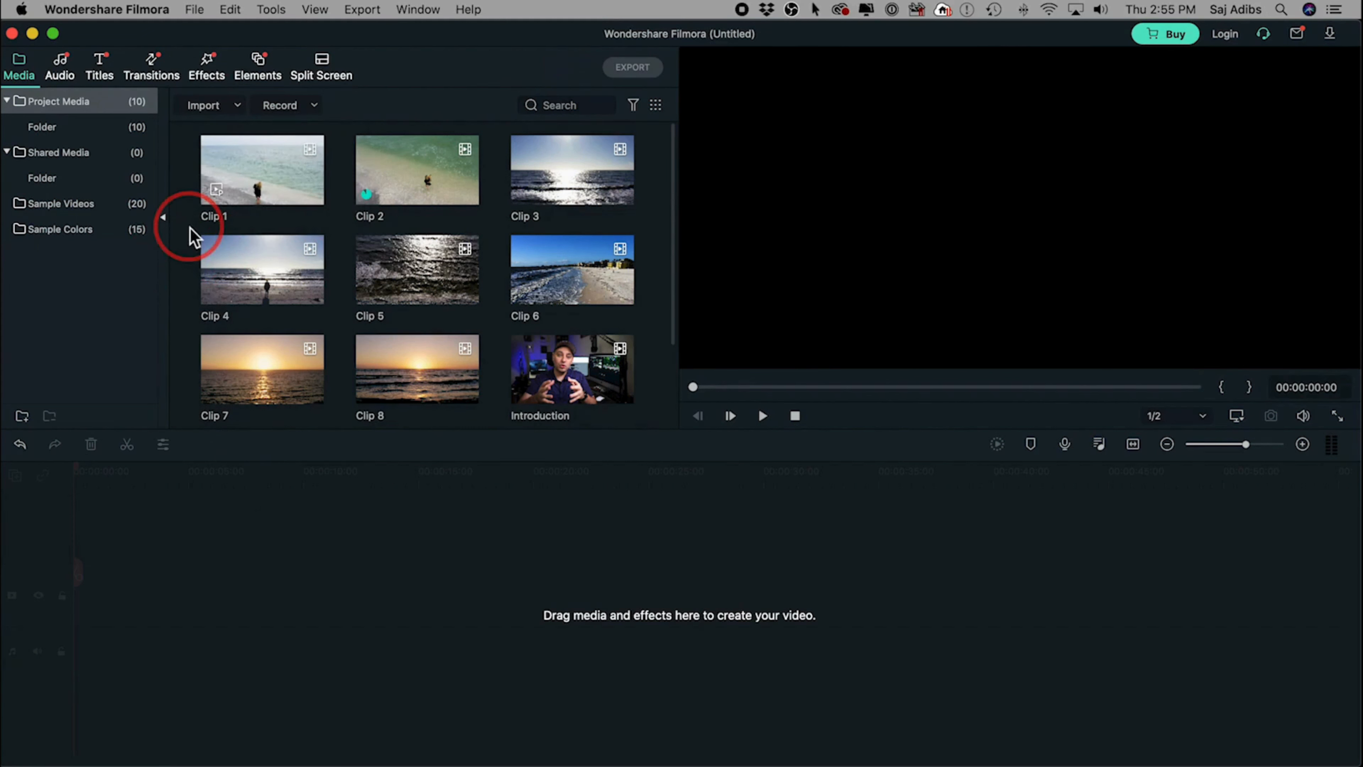
Step: Browse the Sample Videos and Sample Colors collections, and return to the project media folder
left_click(53, 203)
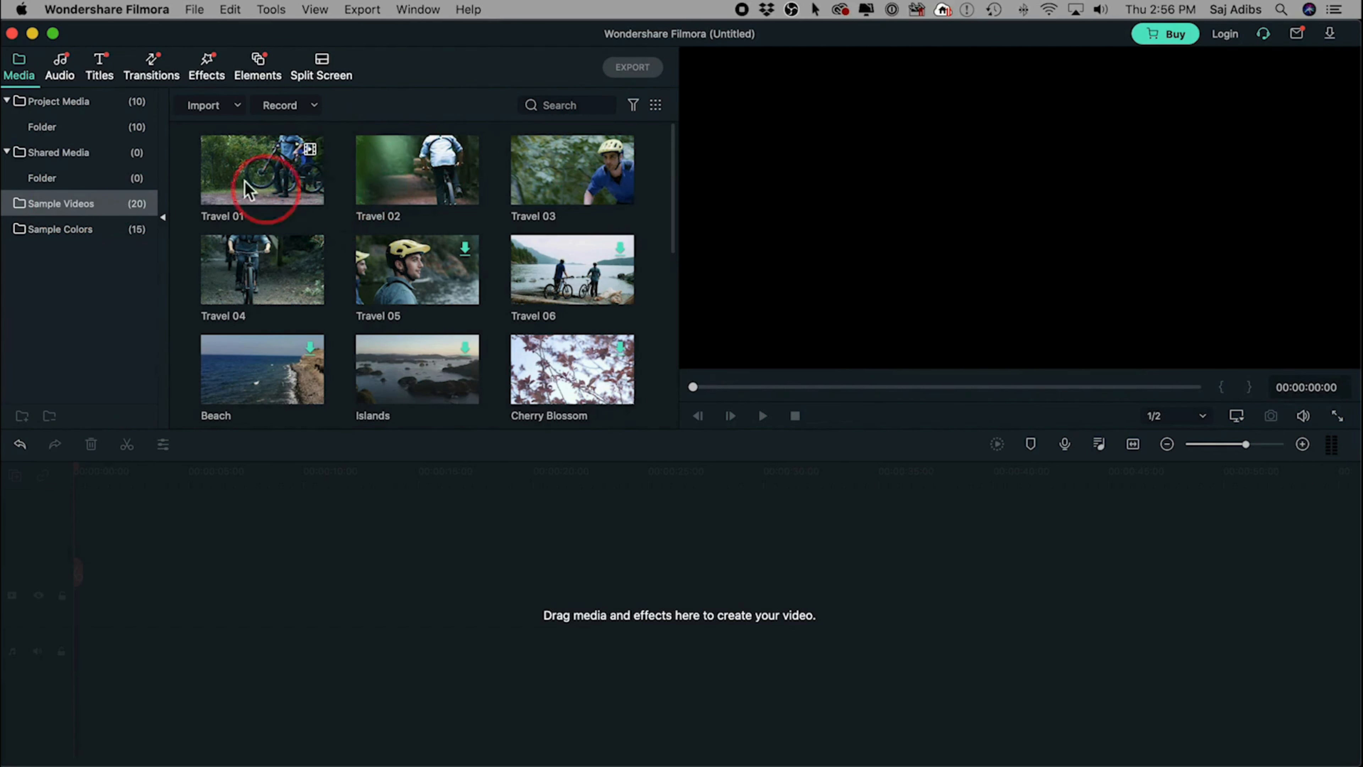
left_click(59, 233)
scroll(409, 276, "down", 3)
scroll(407, 273, "down", 2)
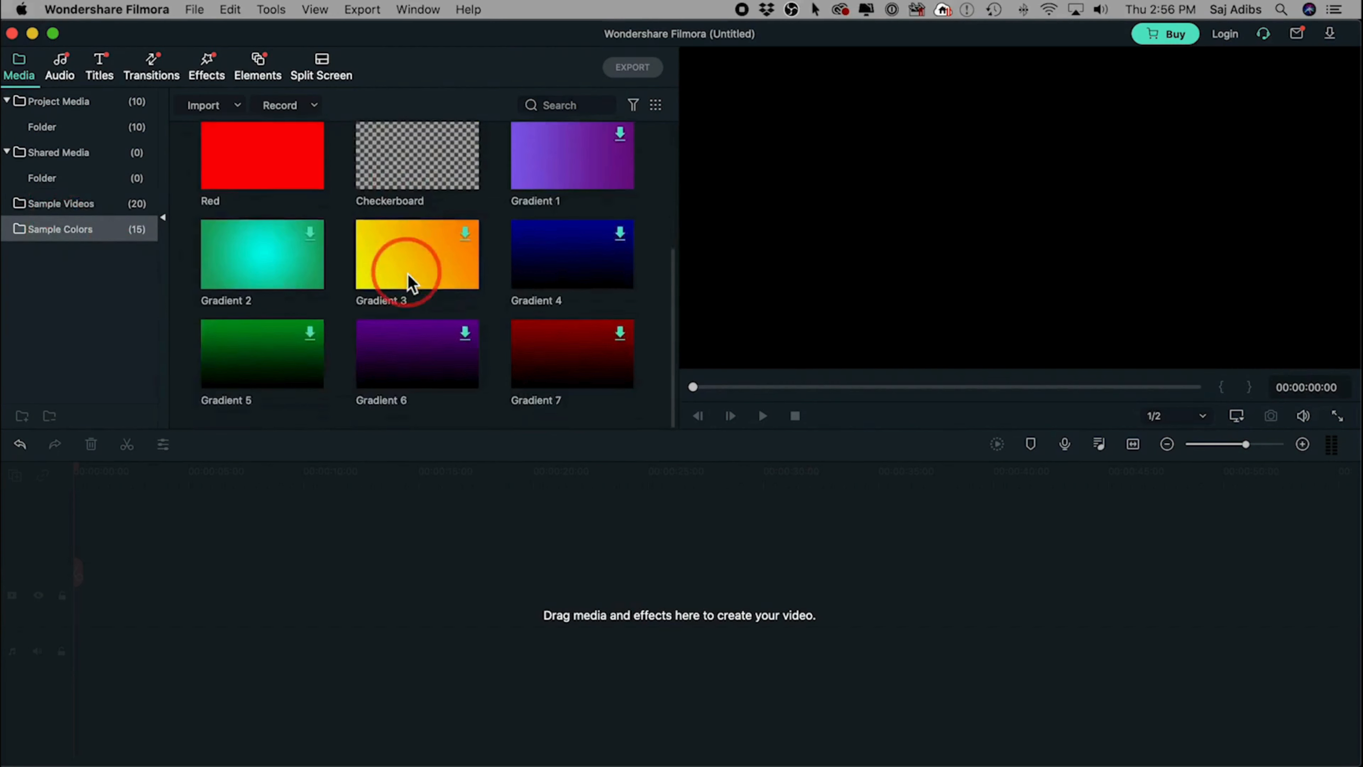
scroll(406, 277, "up", 5)
left_click(84, 207)
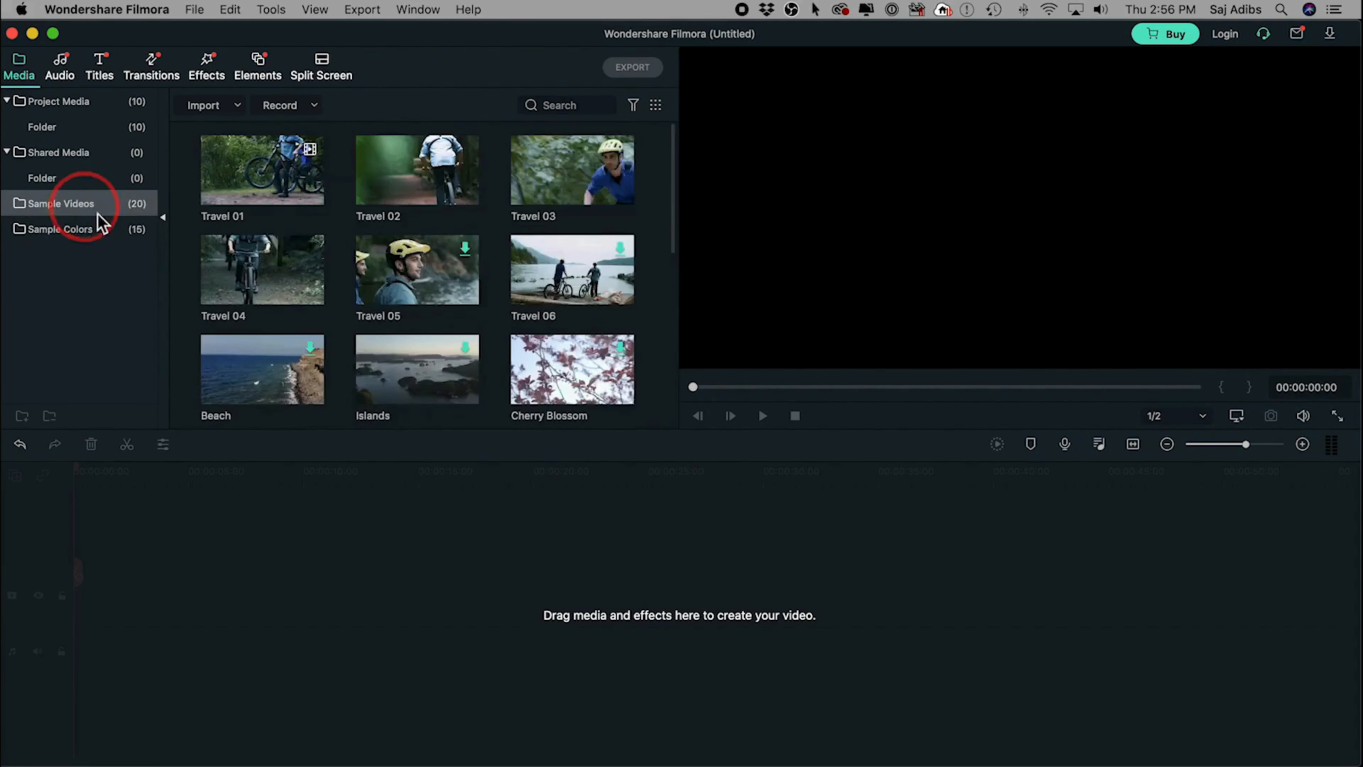
left_click(56, 127)
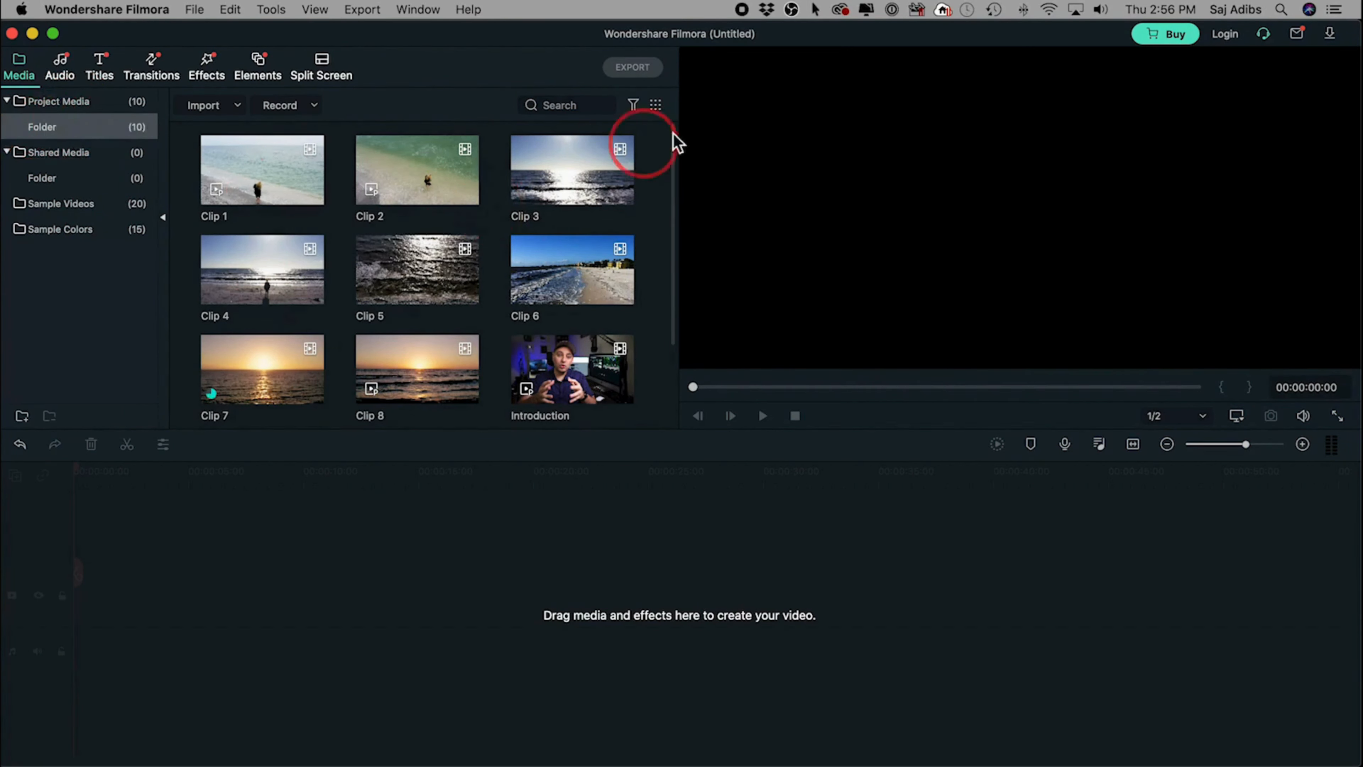
Step: Show the project media in List View and switch back to Large Thumbnail View
left_click(655, 104)
mouse_move(677, 127)
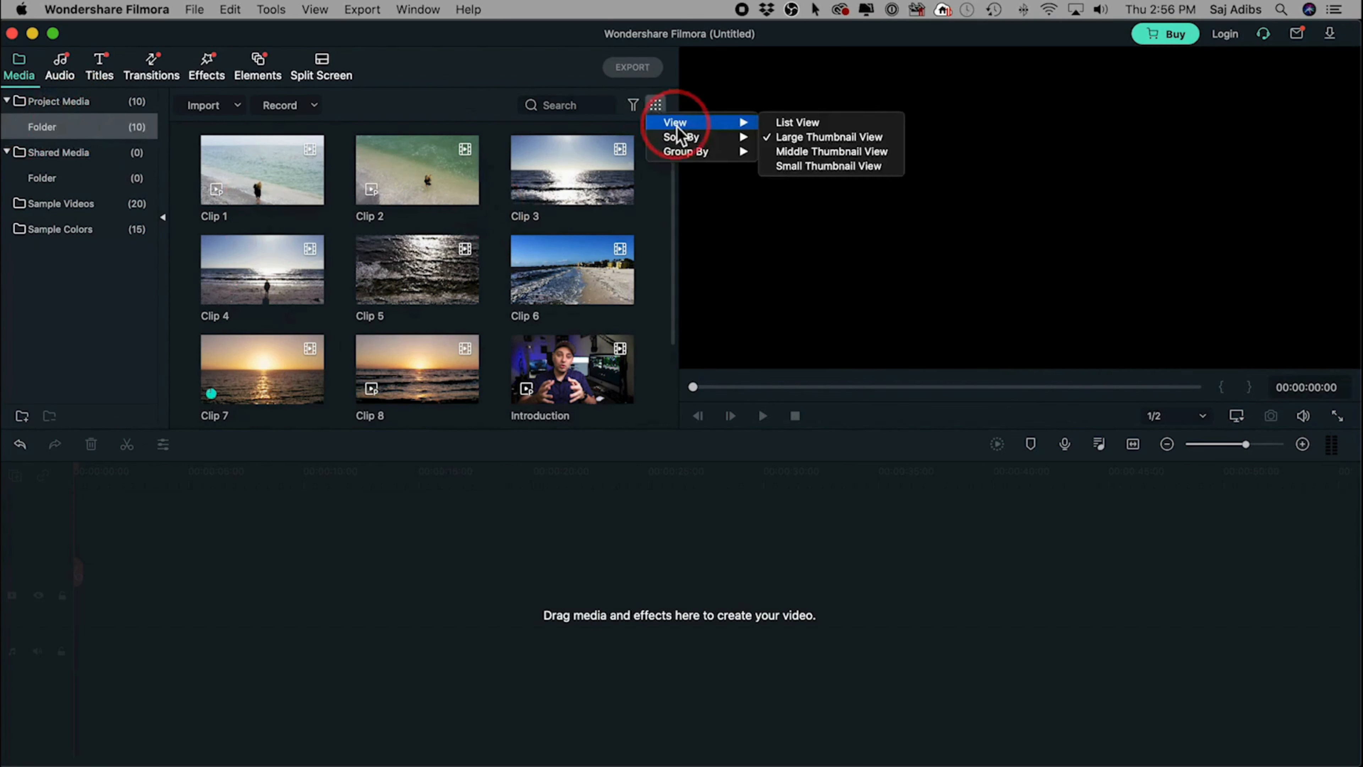
left_click(794, 122)
left_click(655, 105)
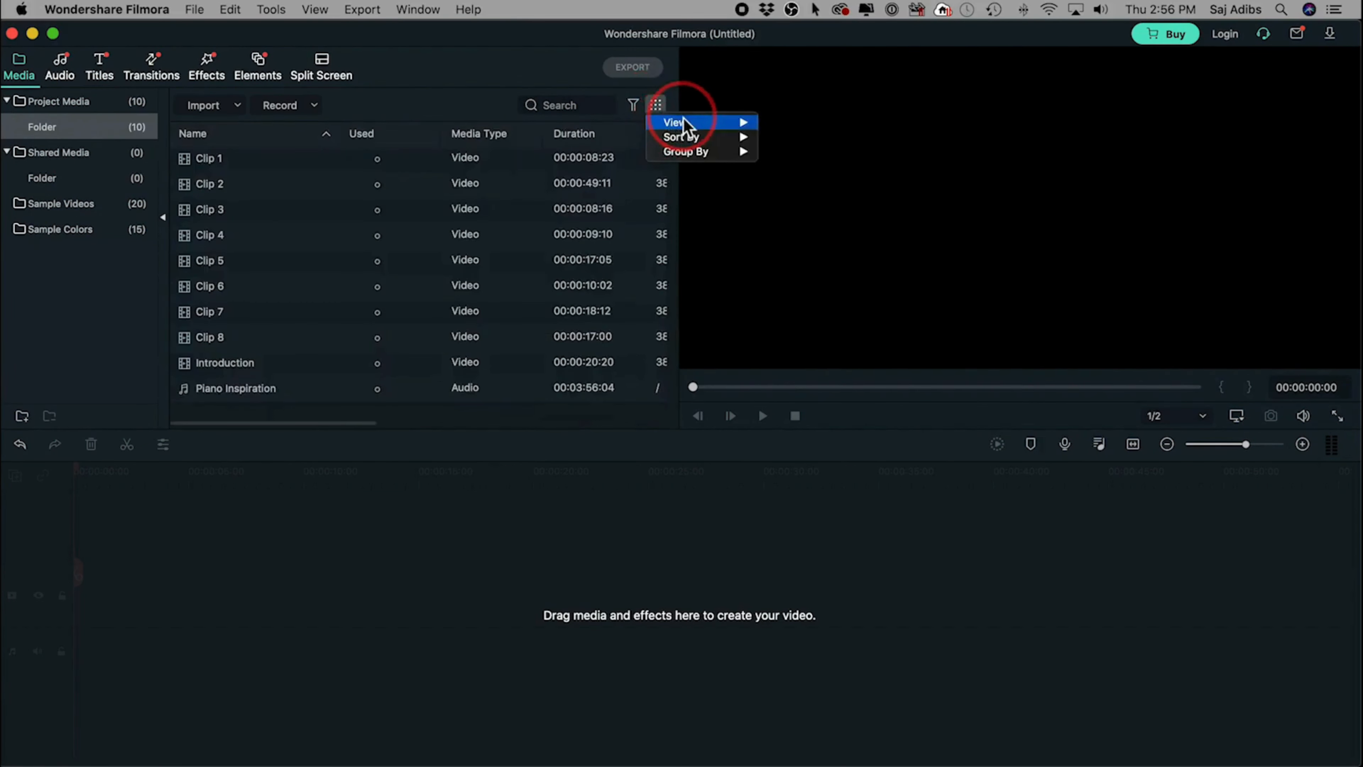
mouse_move(671, 123)
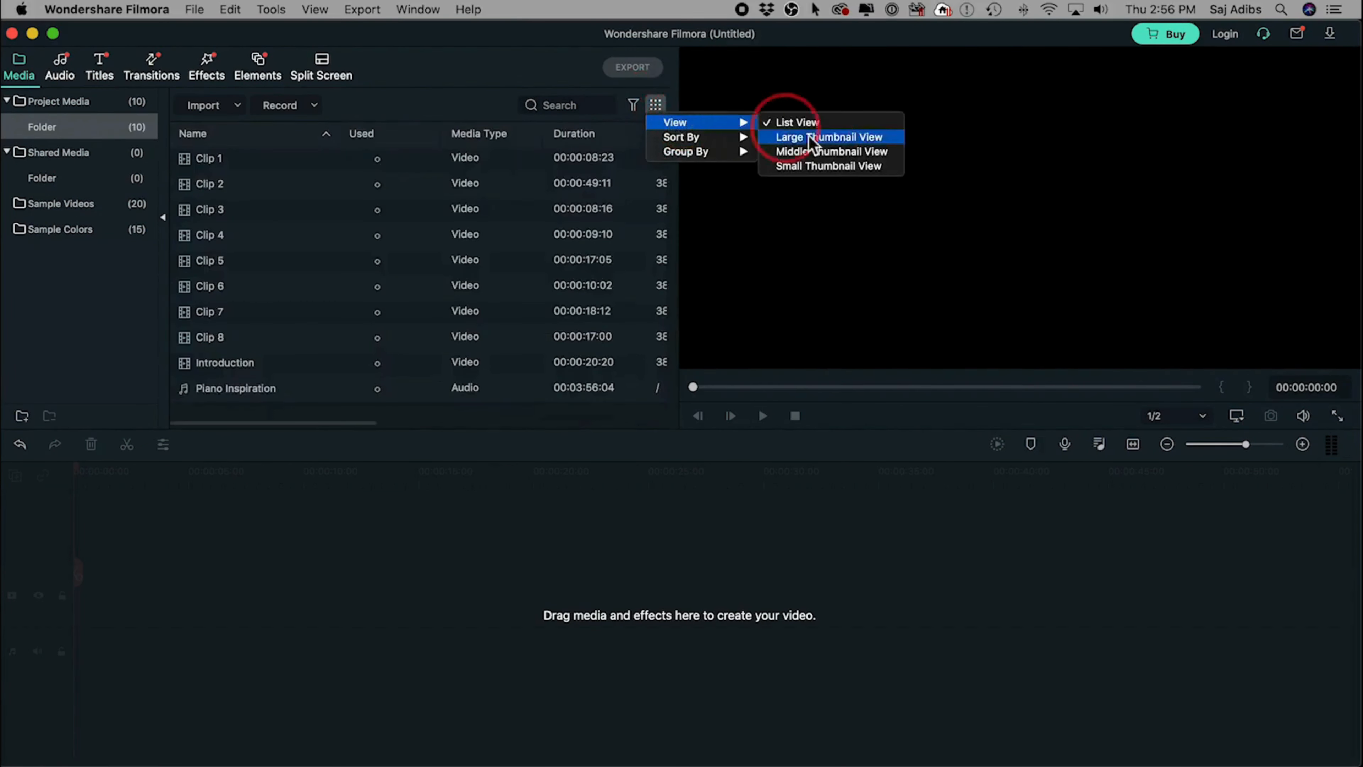
left_click(842, 137)
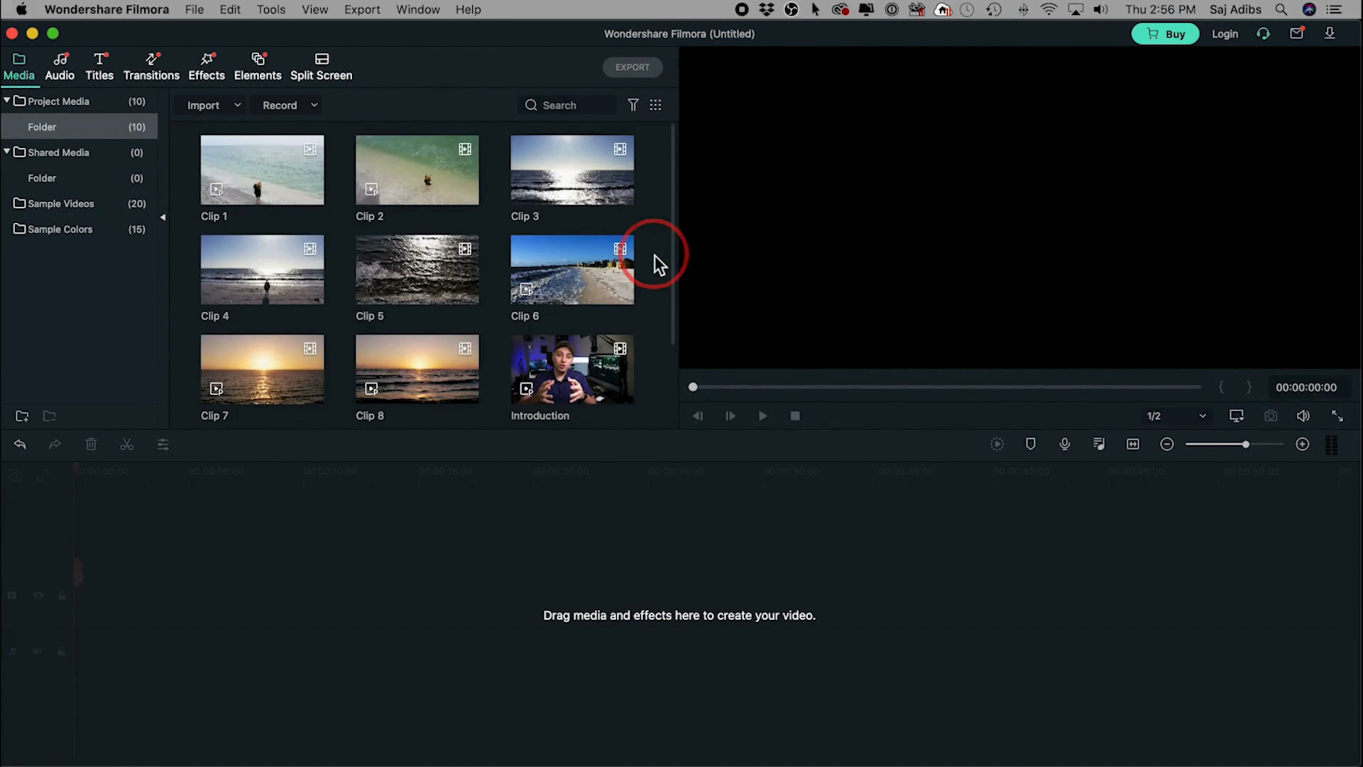
left_click(314, 106)
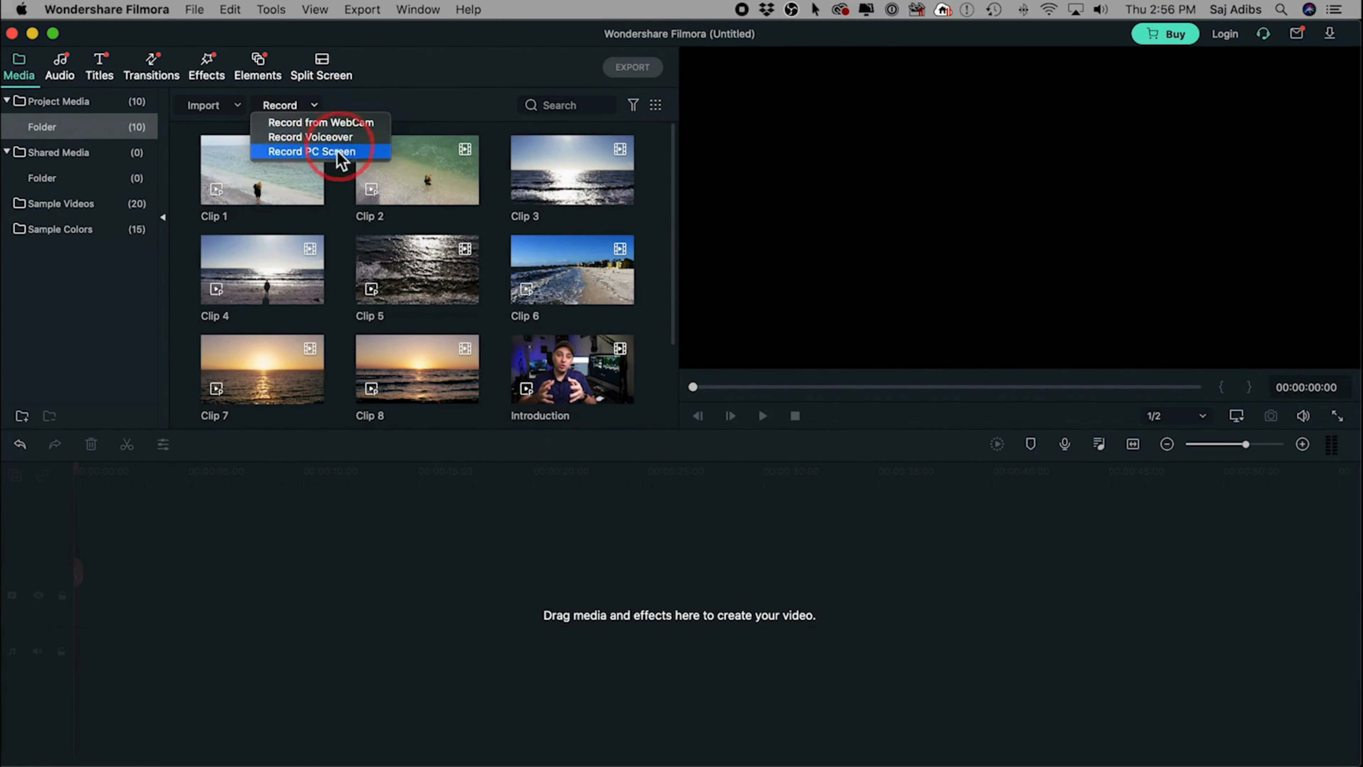
left_click(394, 102)
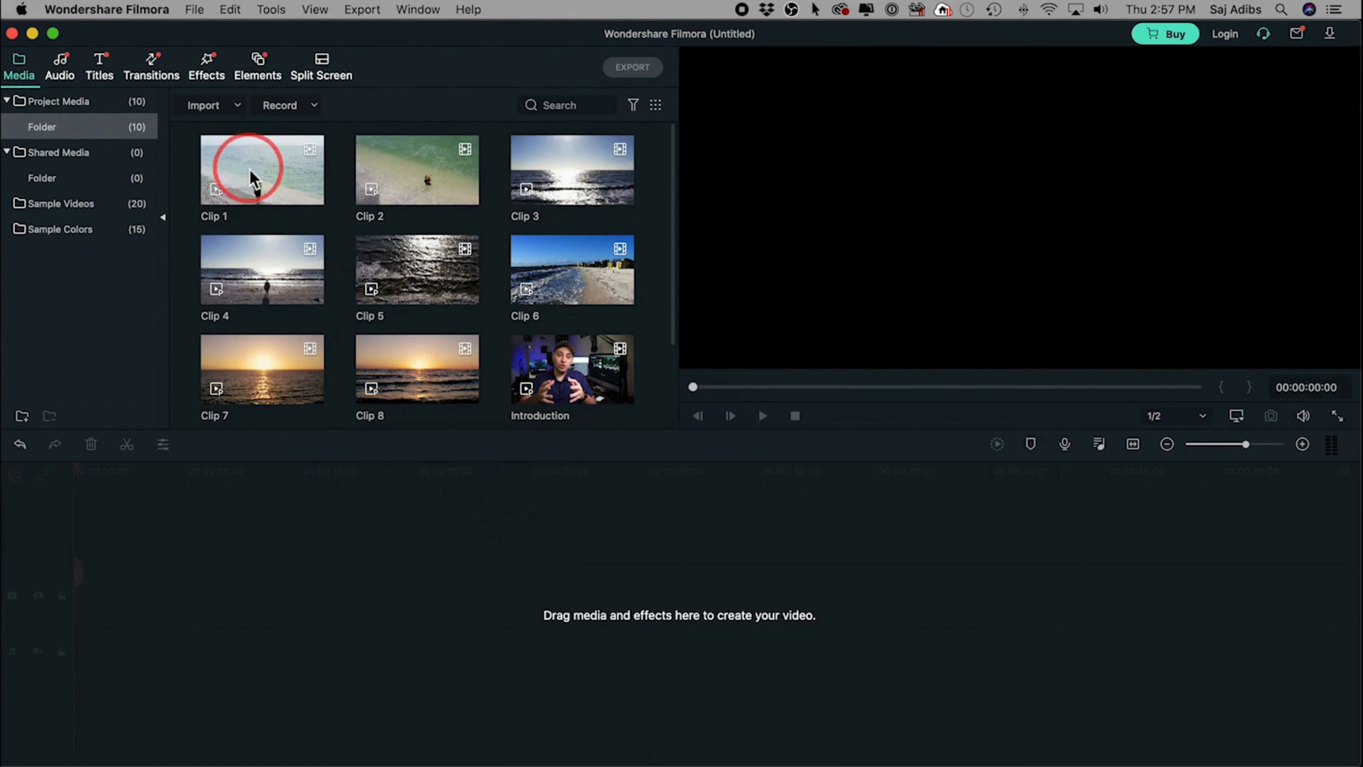
Step: Place Clip 1 at the start of the video track and match the project settings to its 3840X2160, 23.98fps media
left_click_drag(253, 173, 83, 604)
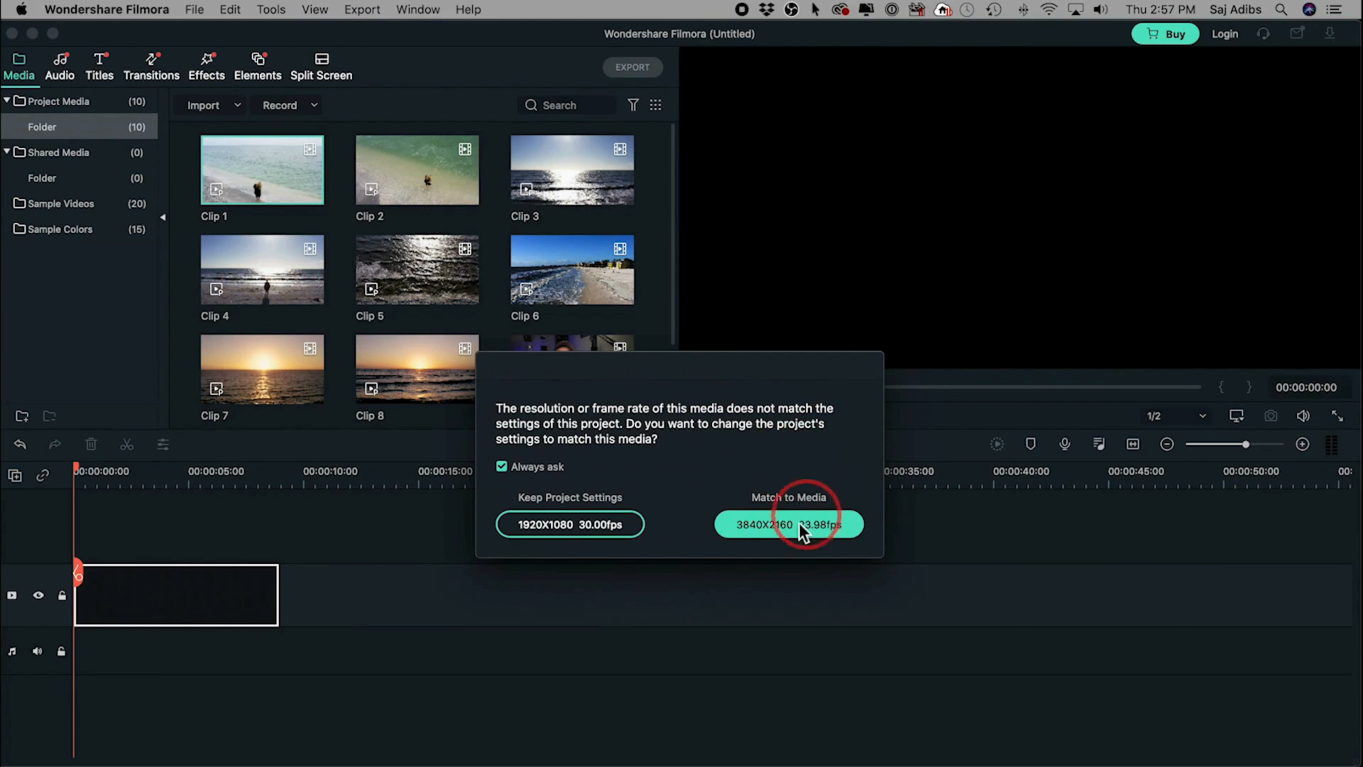
left_click(775, 532)
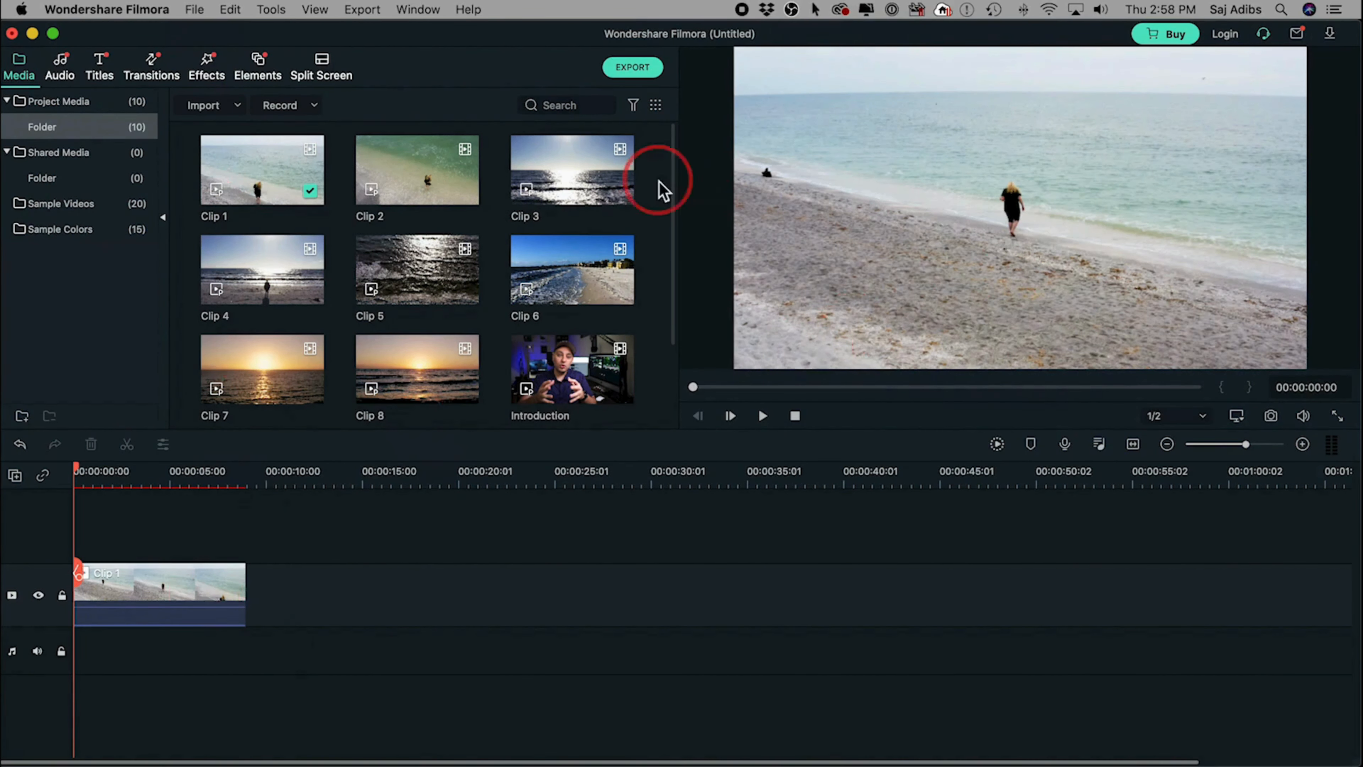
left_click(194, 9)
mouse_move(204, 33)
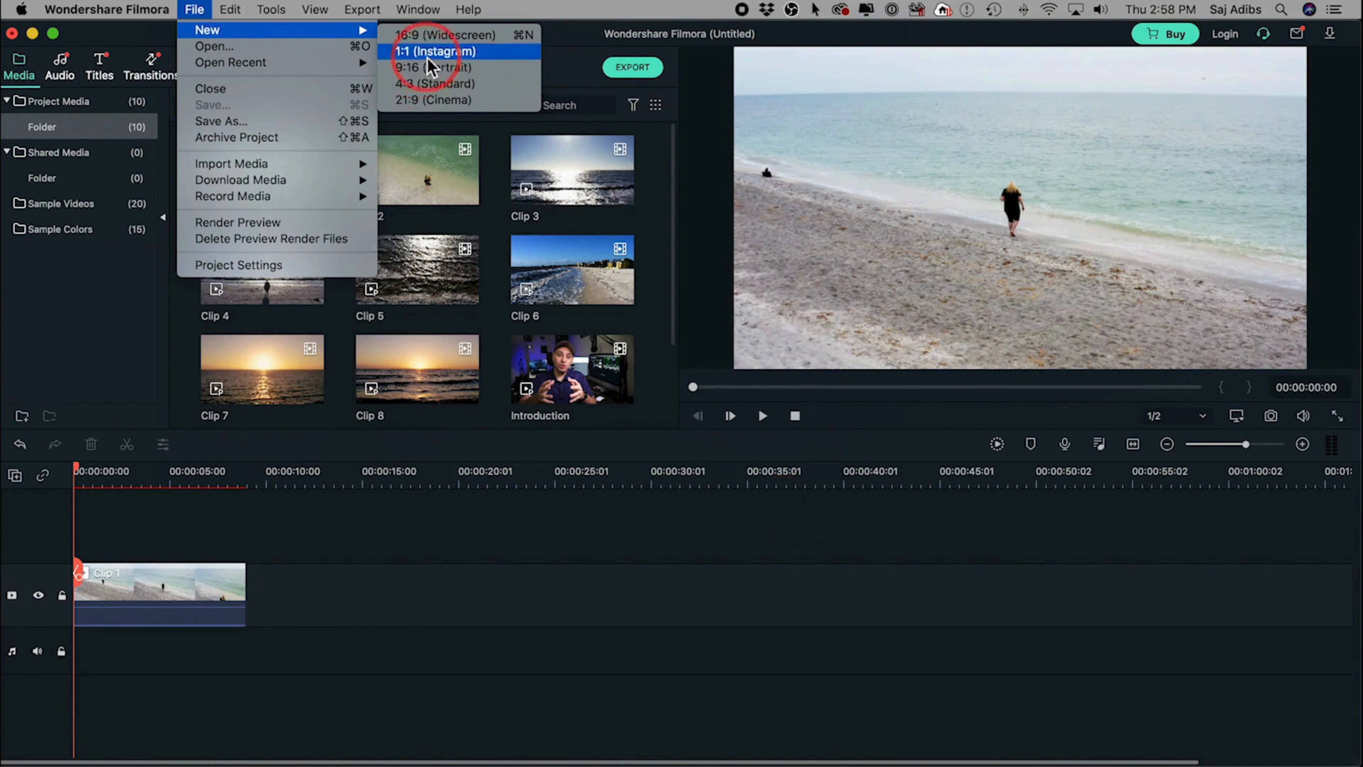
left_click(431, 68)
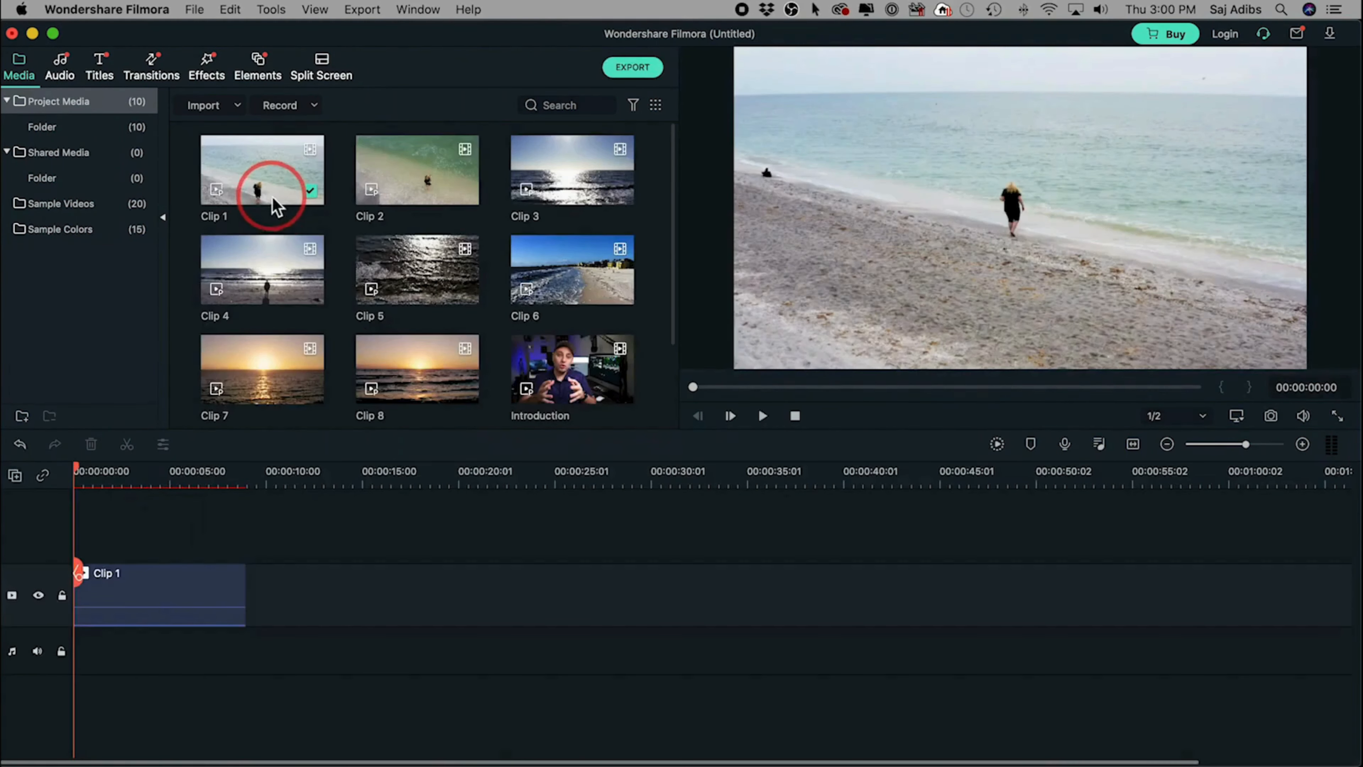
Step: Insert Clip 3 at the start of the timeline, ahead of Clip 1
left_click(263, 176)
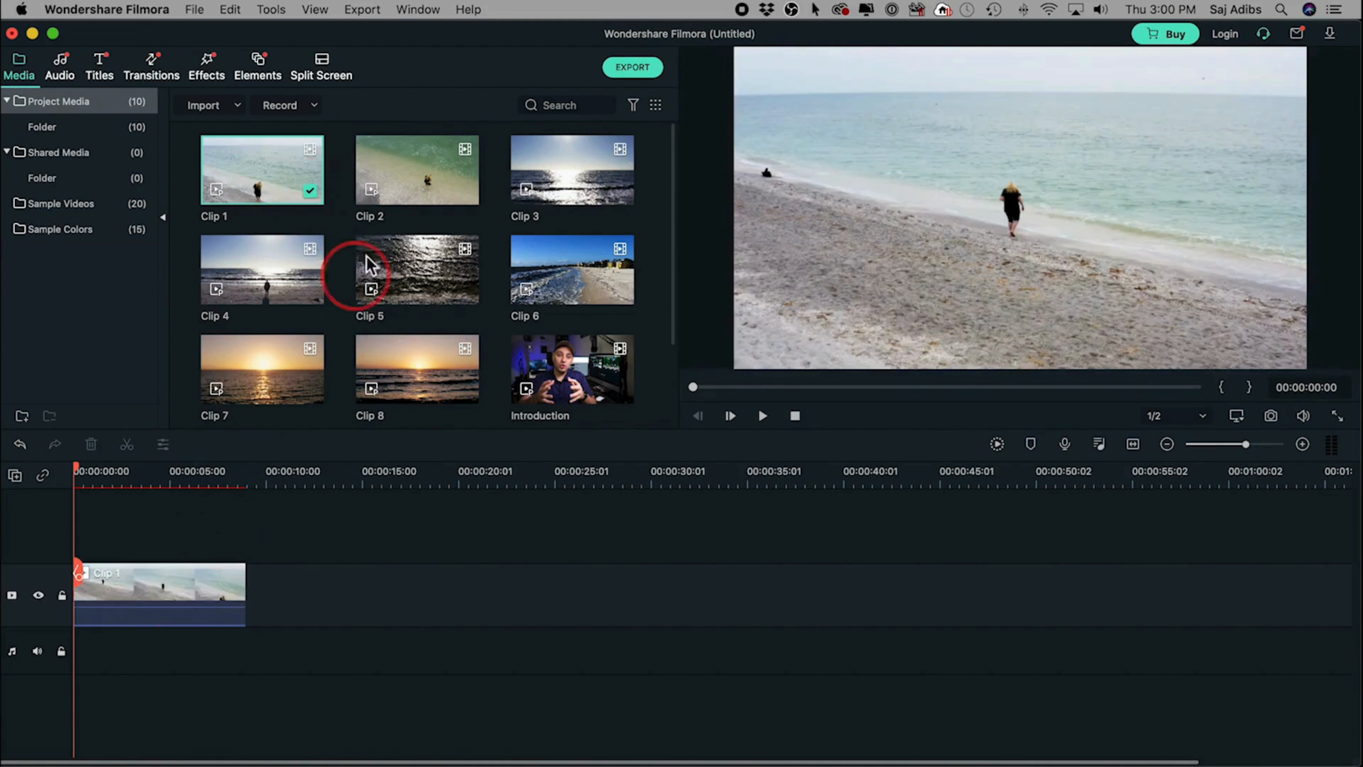
left_click(569, 180)
right_click(578, 174)
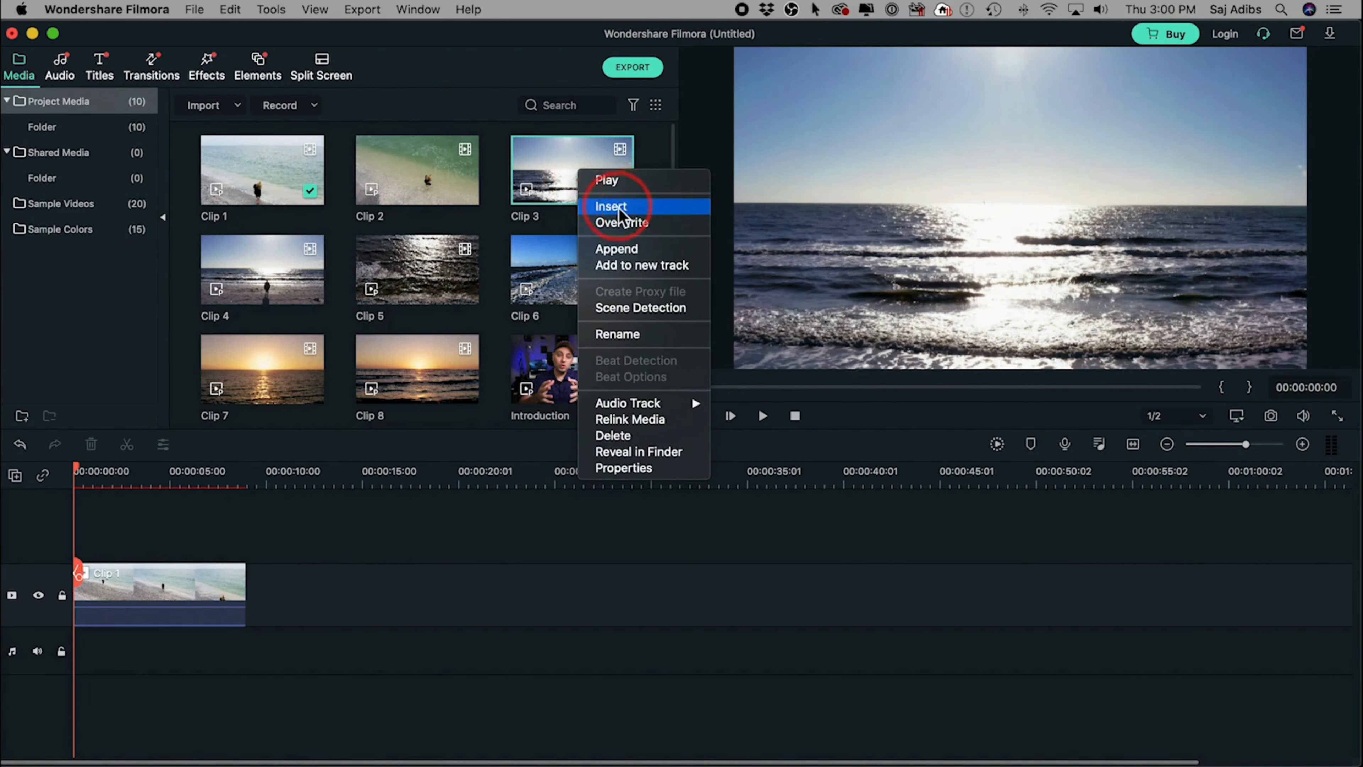
left_click(635, 207)
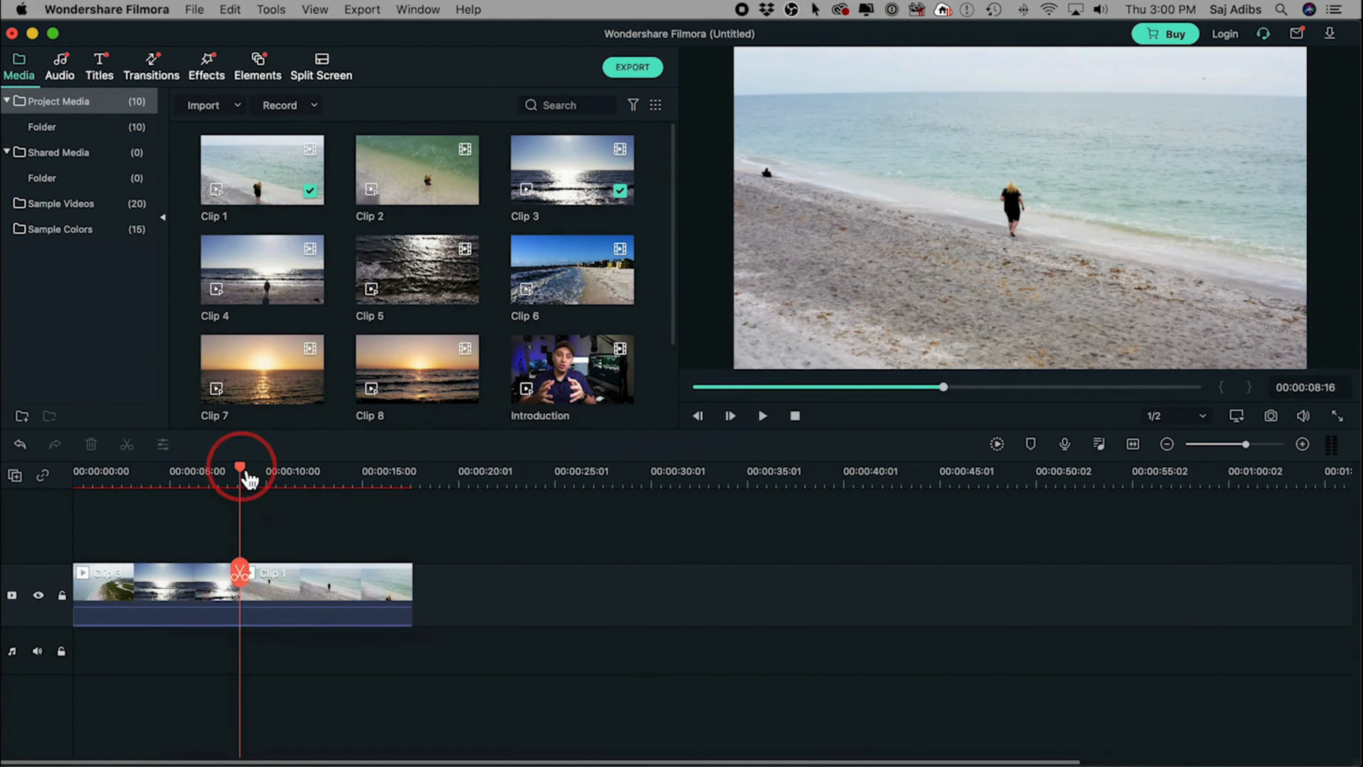
Step: Play the timeline from the beginning to review the inserted Clip 3, and pause playback
left_click_drag(250, 478, 58, 482)
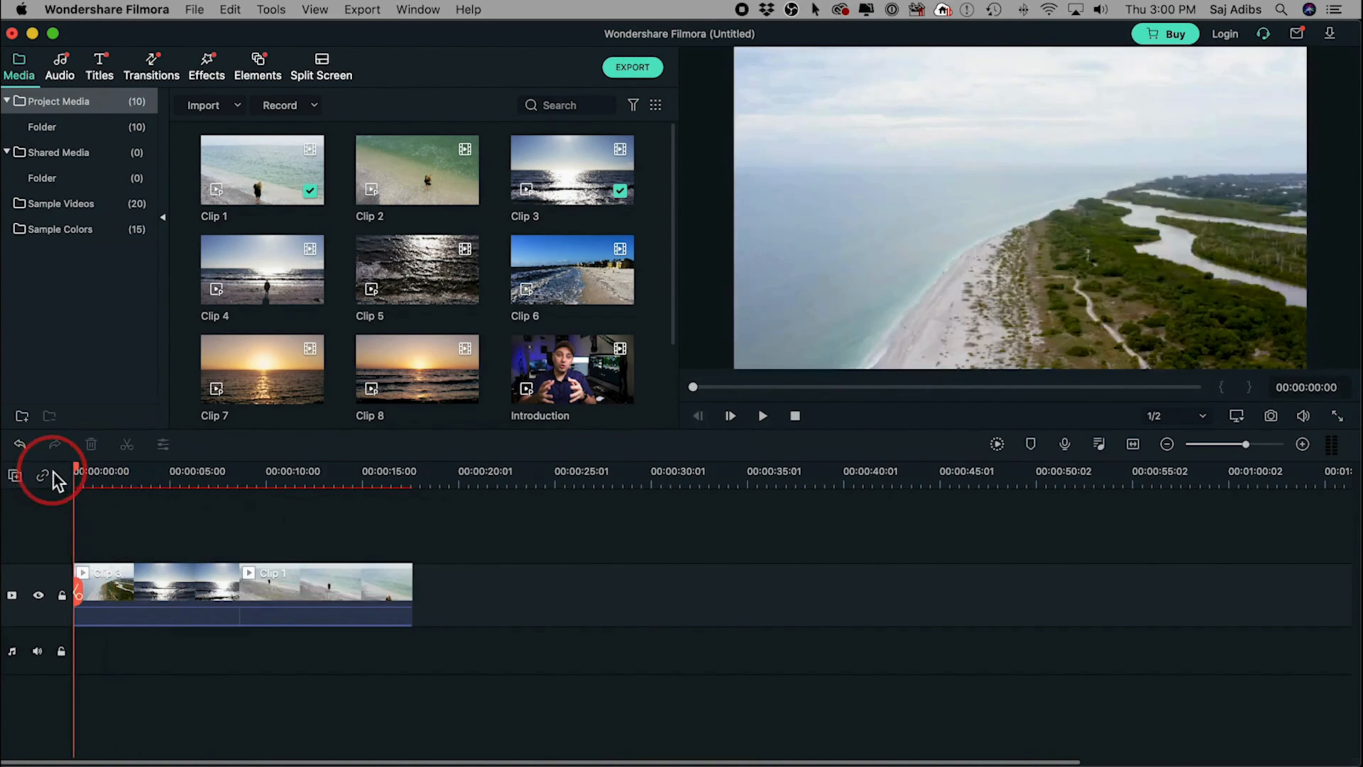
key("space")
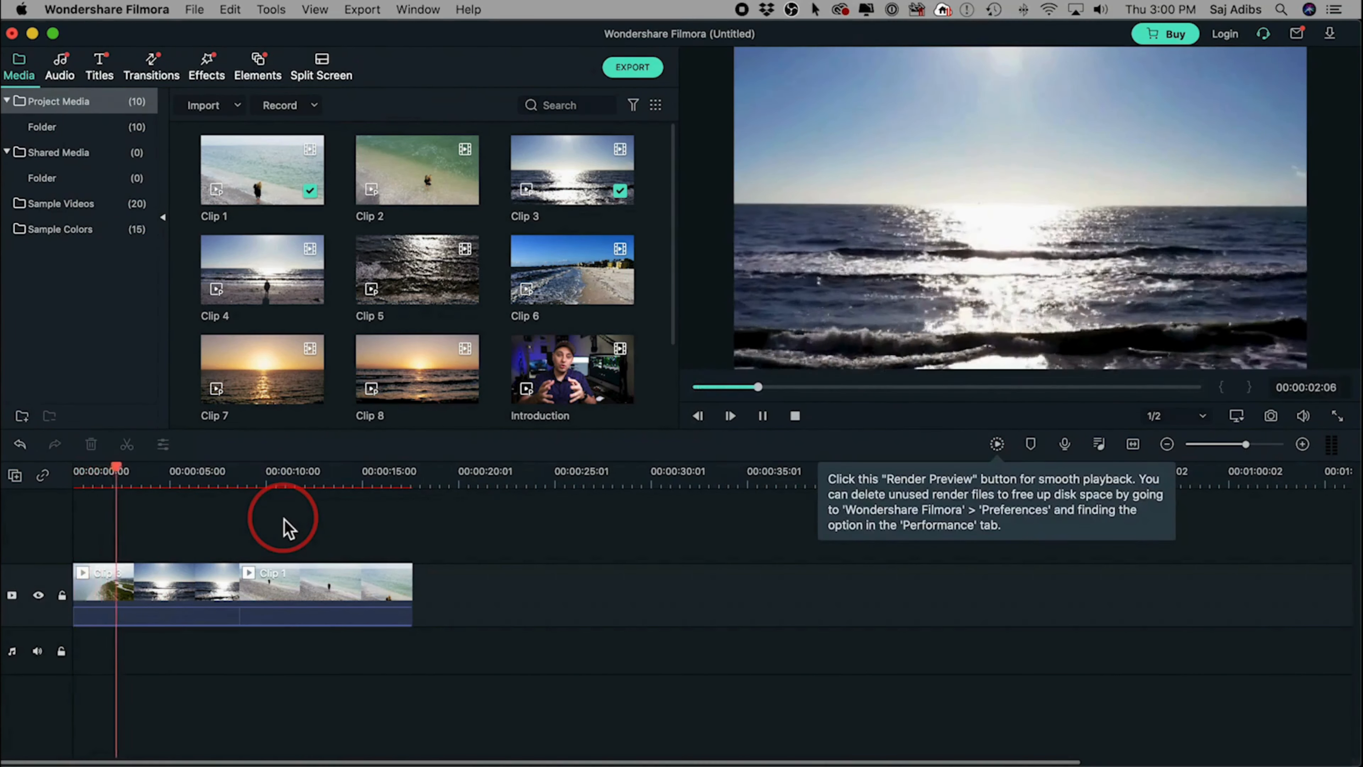
key("space")
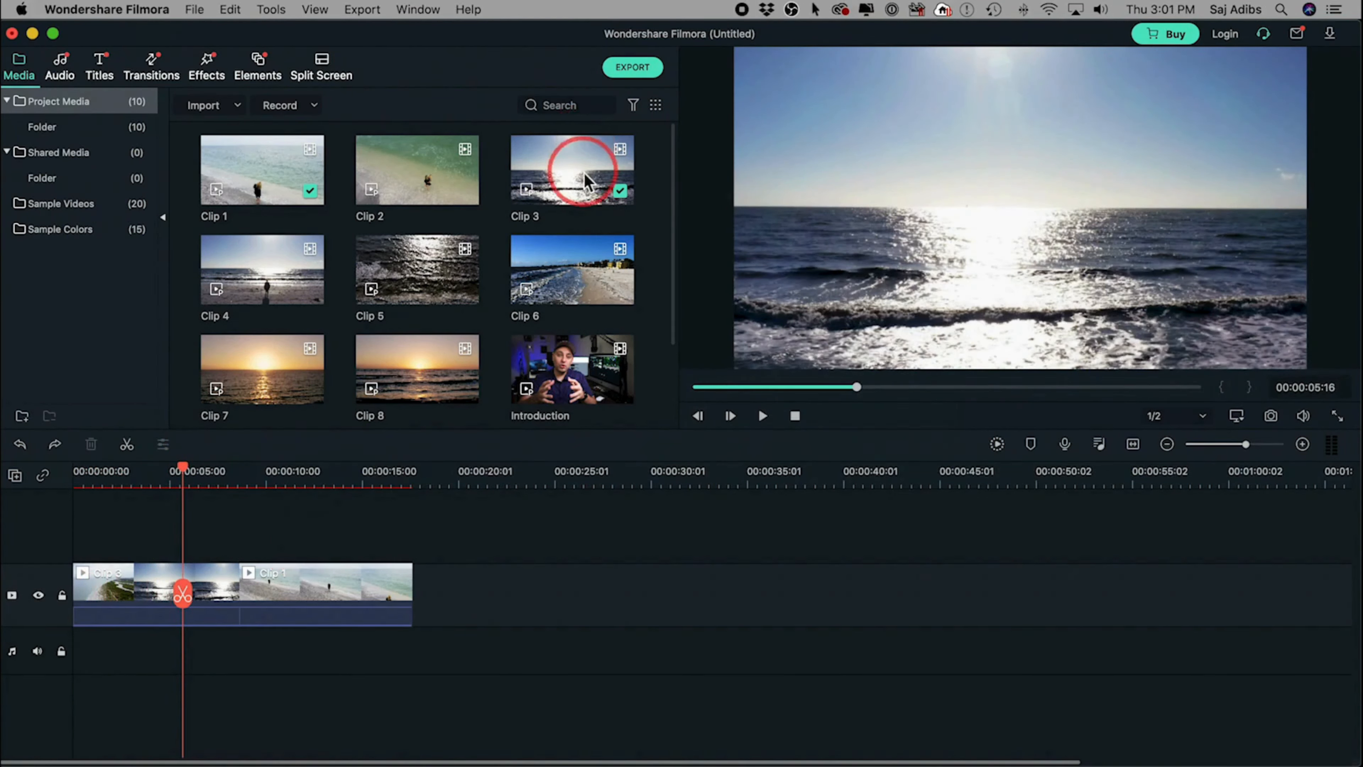
Step: Open Clip 6 in the preview and skim through its footage up to about 00:00:07:15
left_click(578, 282)
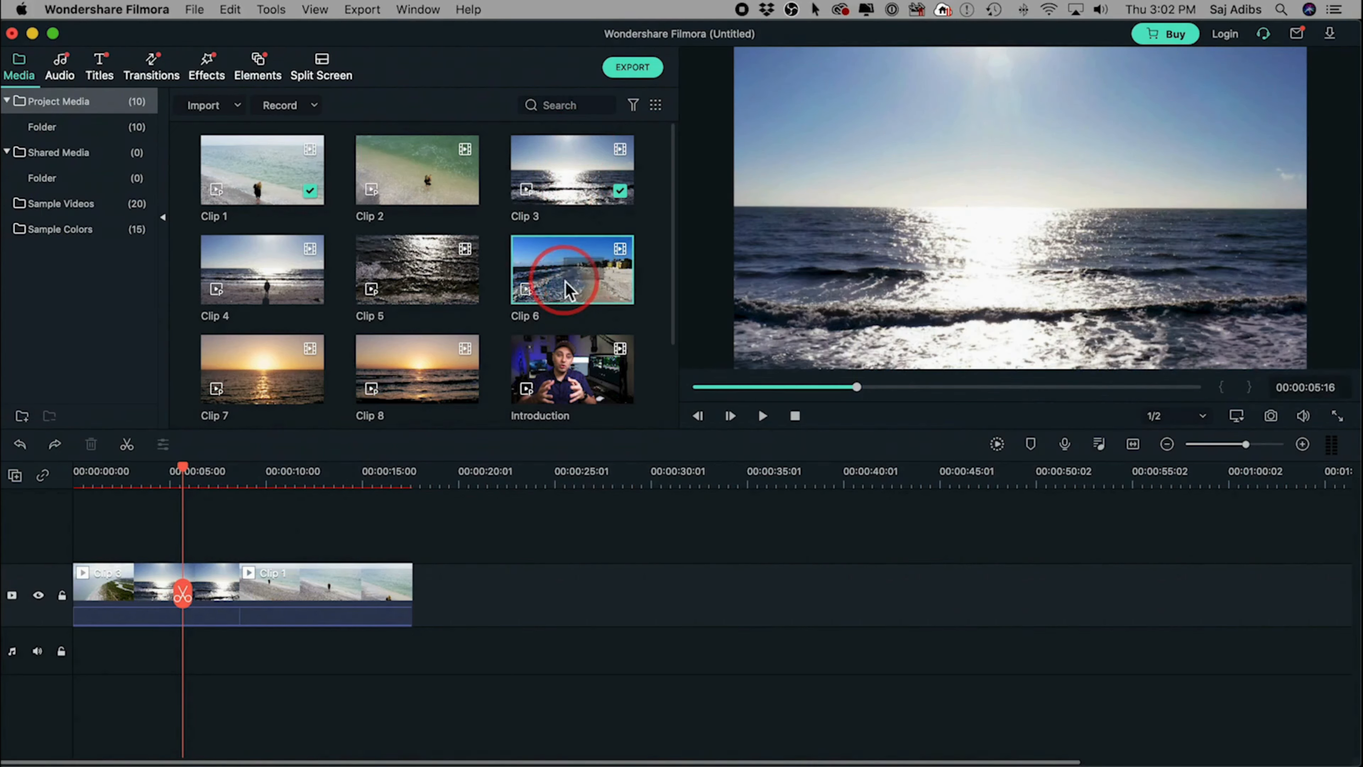
double_click(566, 282)
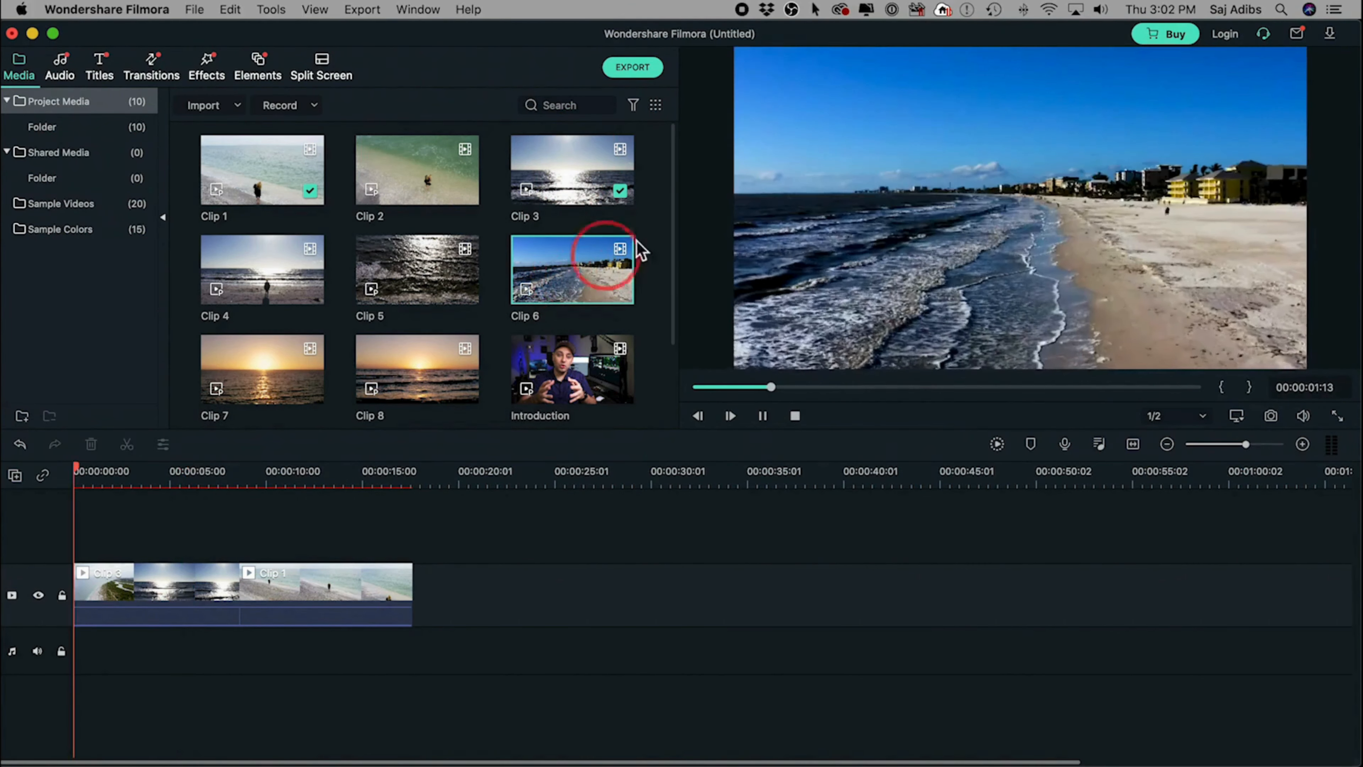
left_click(764, 422)
left_click_drag(864, 387, 1080, 392)
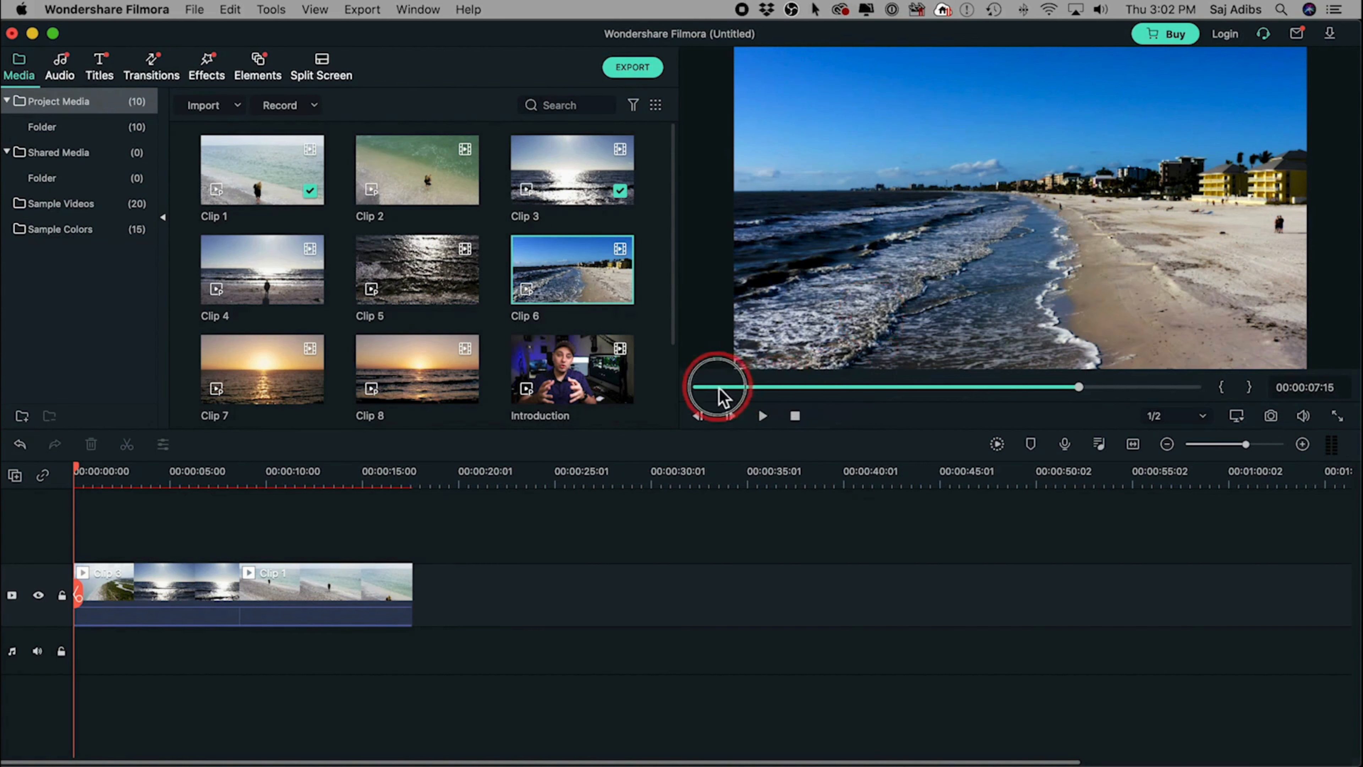
Step: Mark Clip 6 in at 00:00:03:01 and out at 00:00:08:00, and place that section after Clip 1 on the timeline
left_click_drag(719, 388, 848, 387)
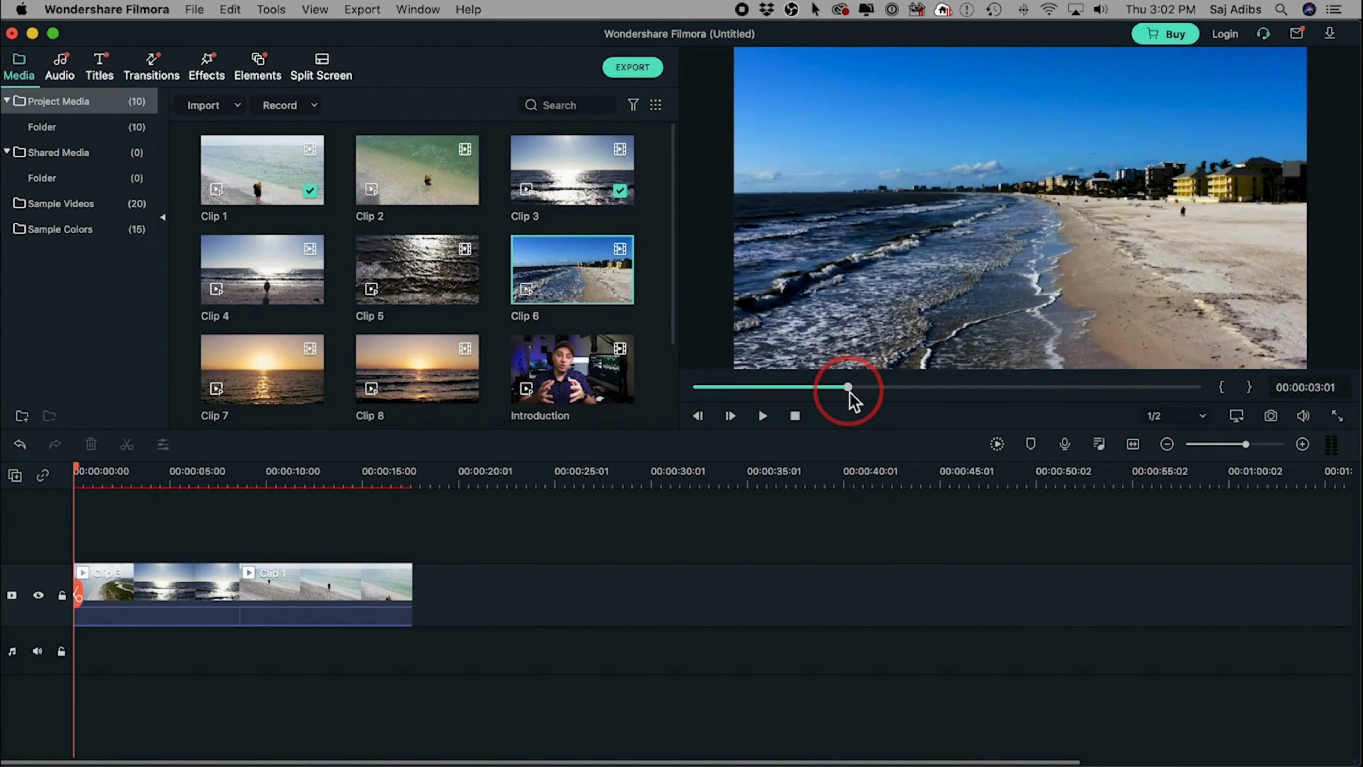
key("i")
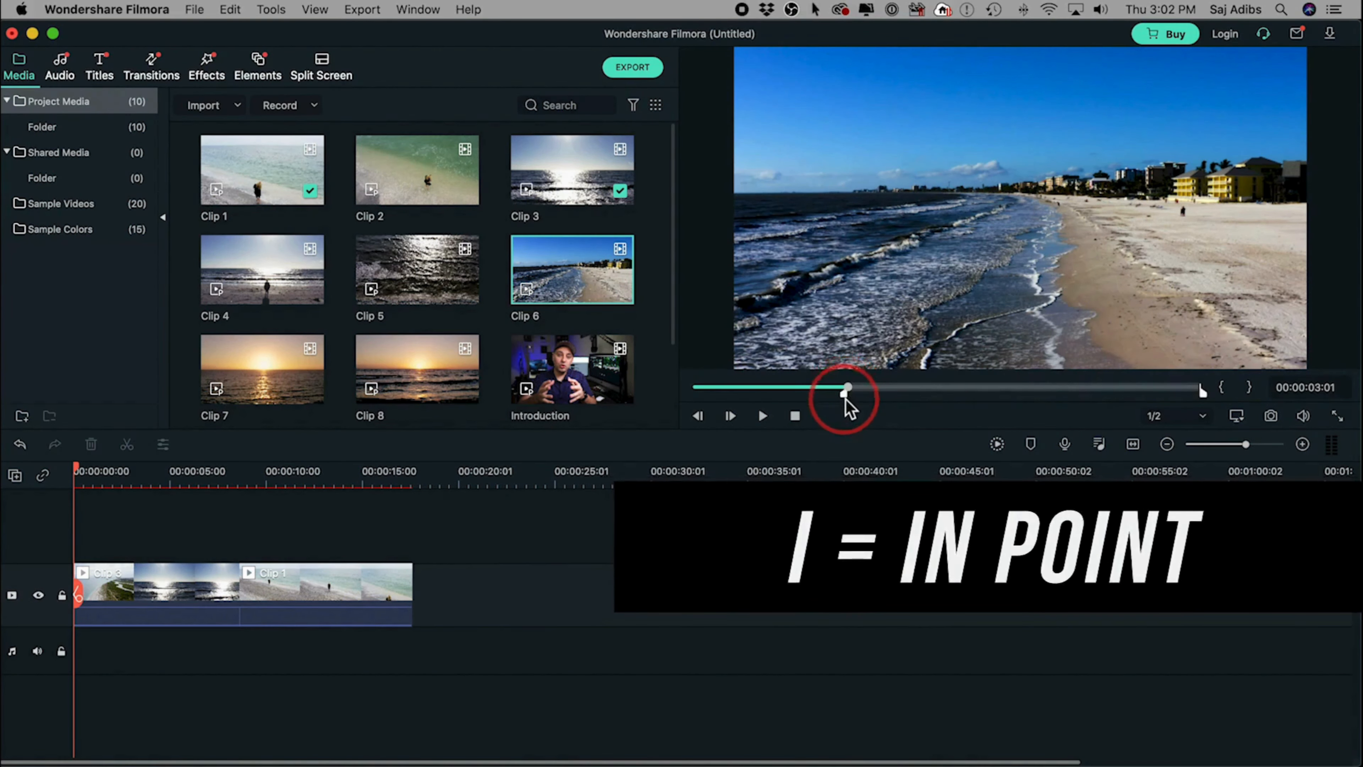
left_click_drag(848, 389, 1098, 387)
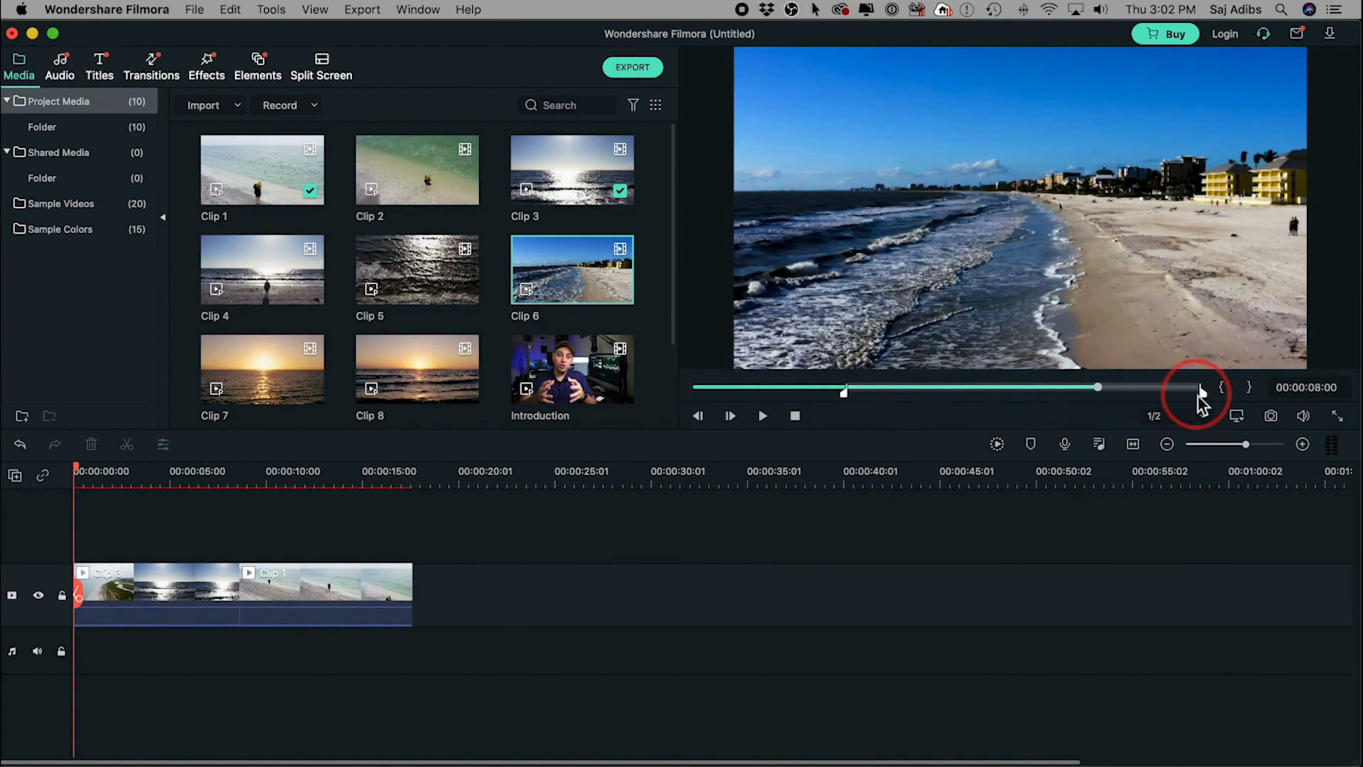
key("o")
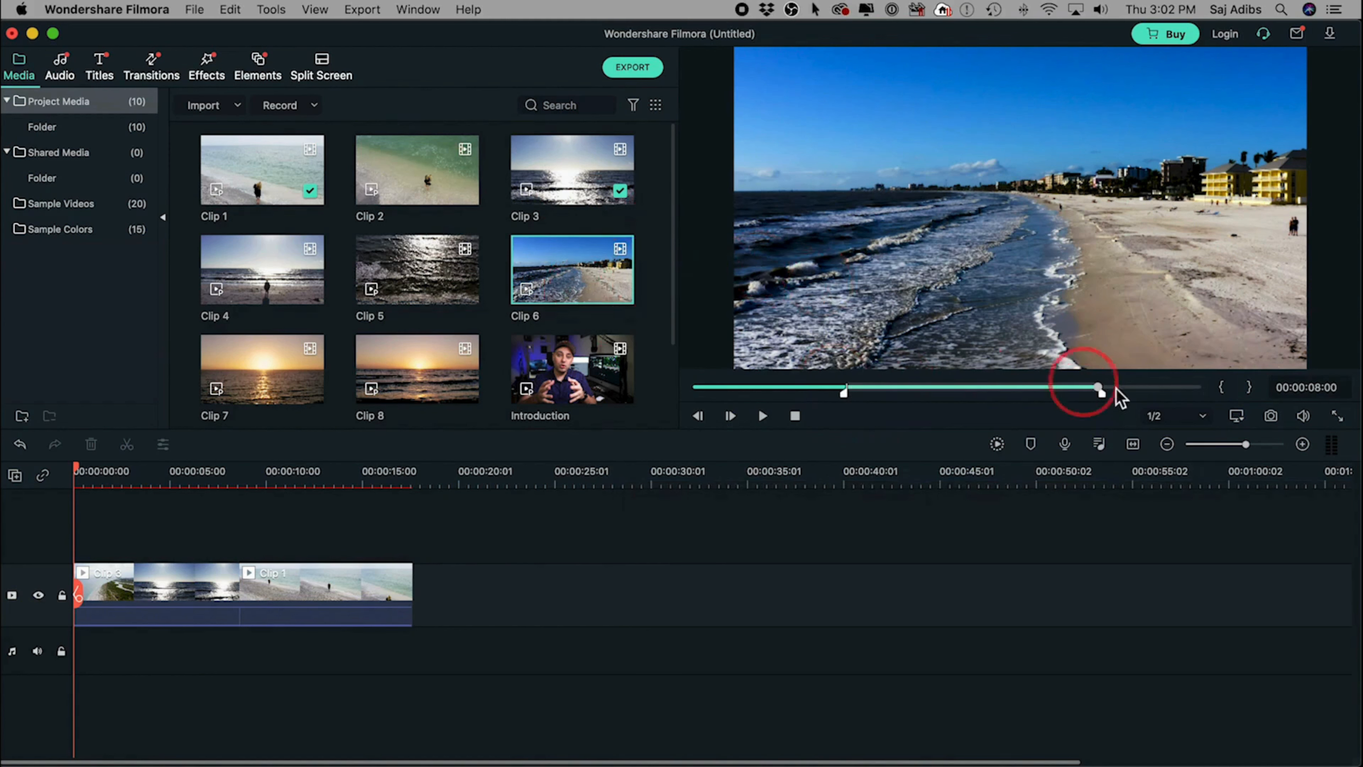
left_click_drag(1013, 222, 420, 599)
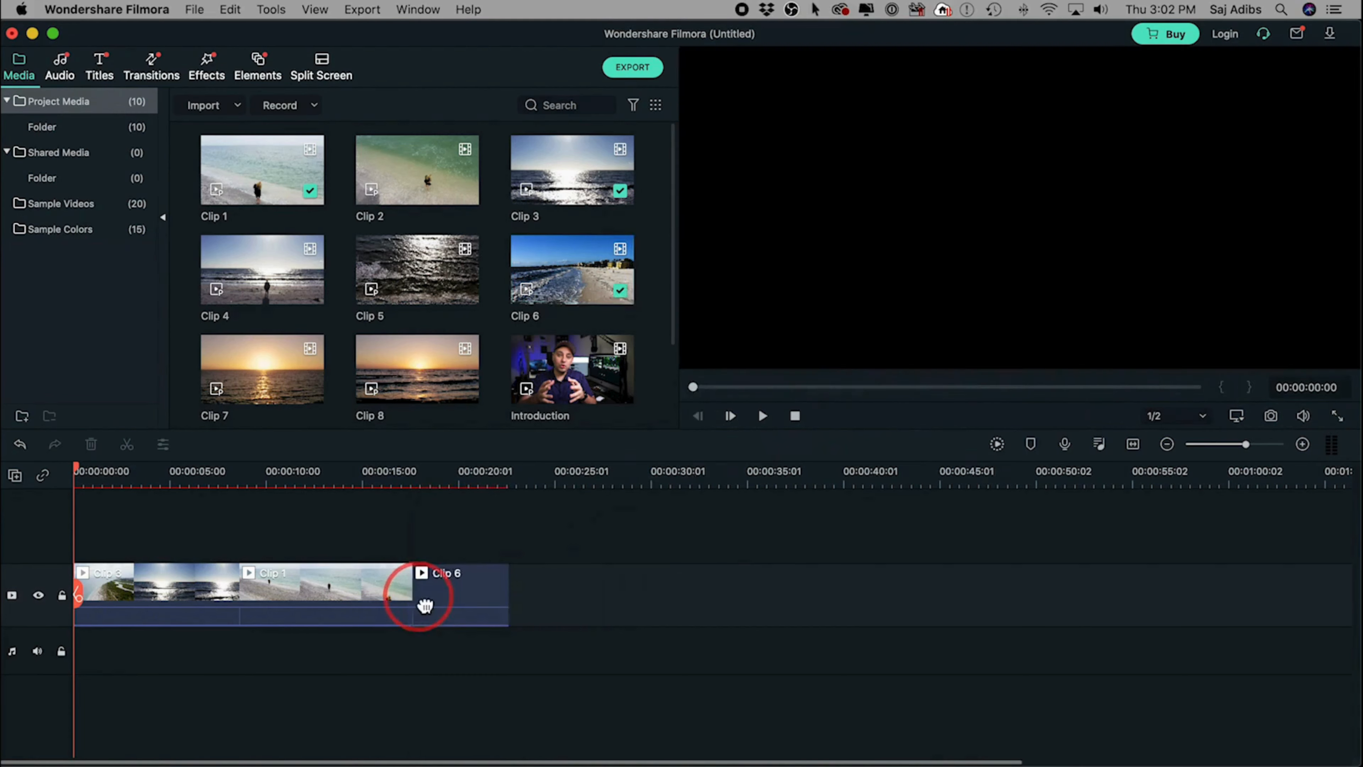
left_click_drag(116, 473, 456, 483)
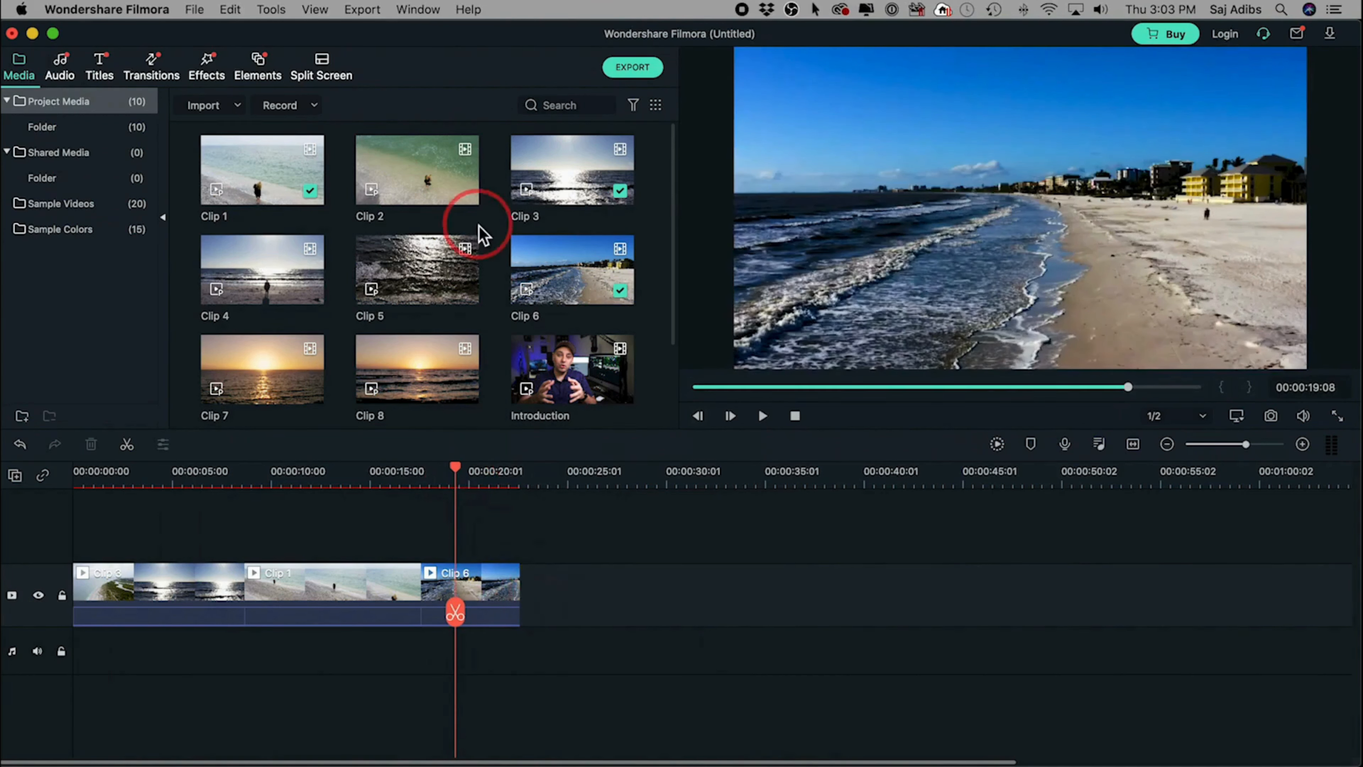
Step: Mark Clip 2 in at about 00:00:39 and out at 00:00:45:13, and place that section after Clip 6 on the timeline
left_click(399, 182)
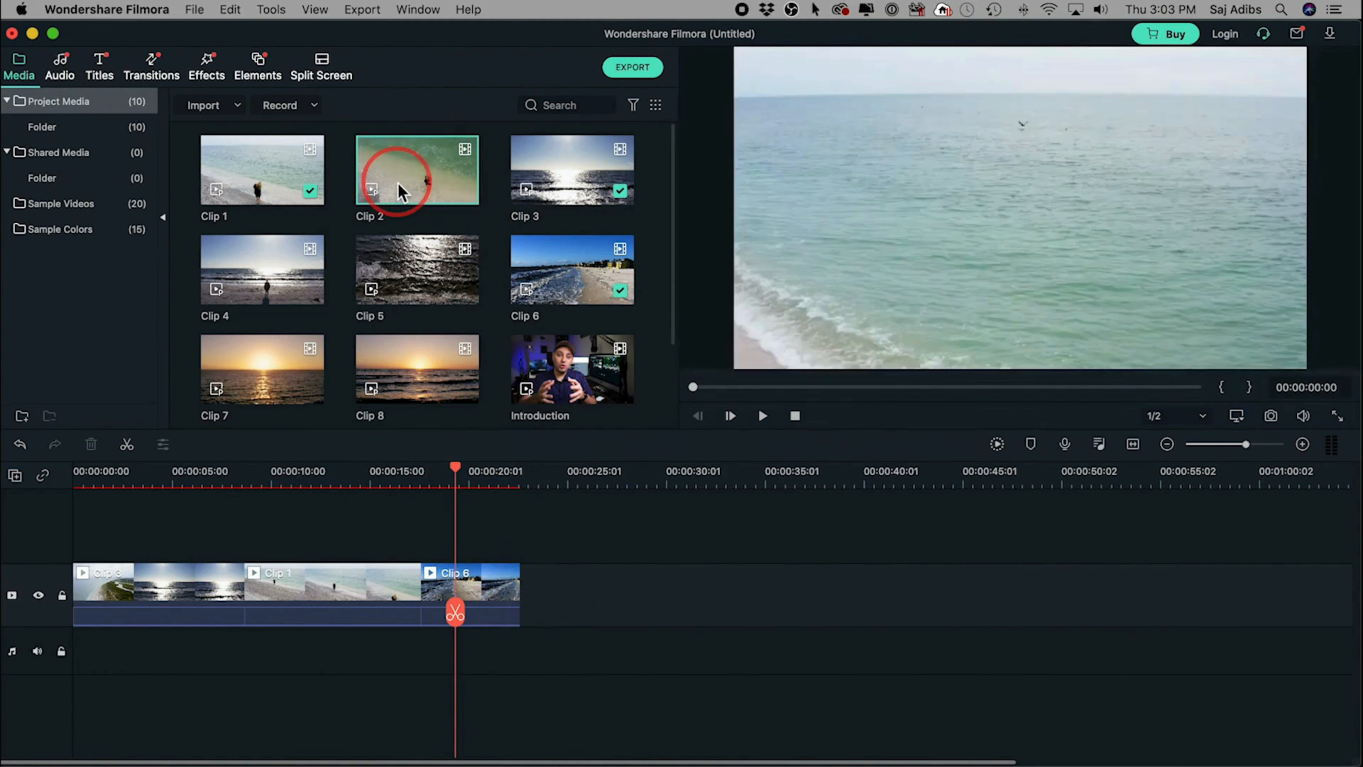
left_click(763, 417)
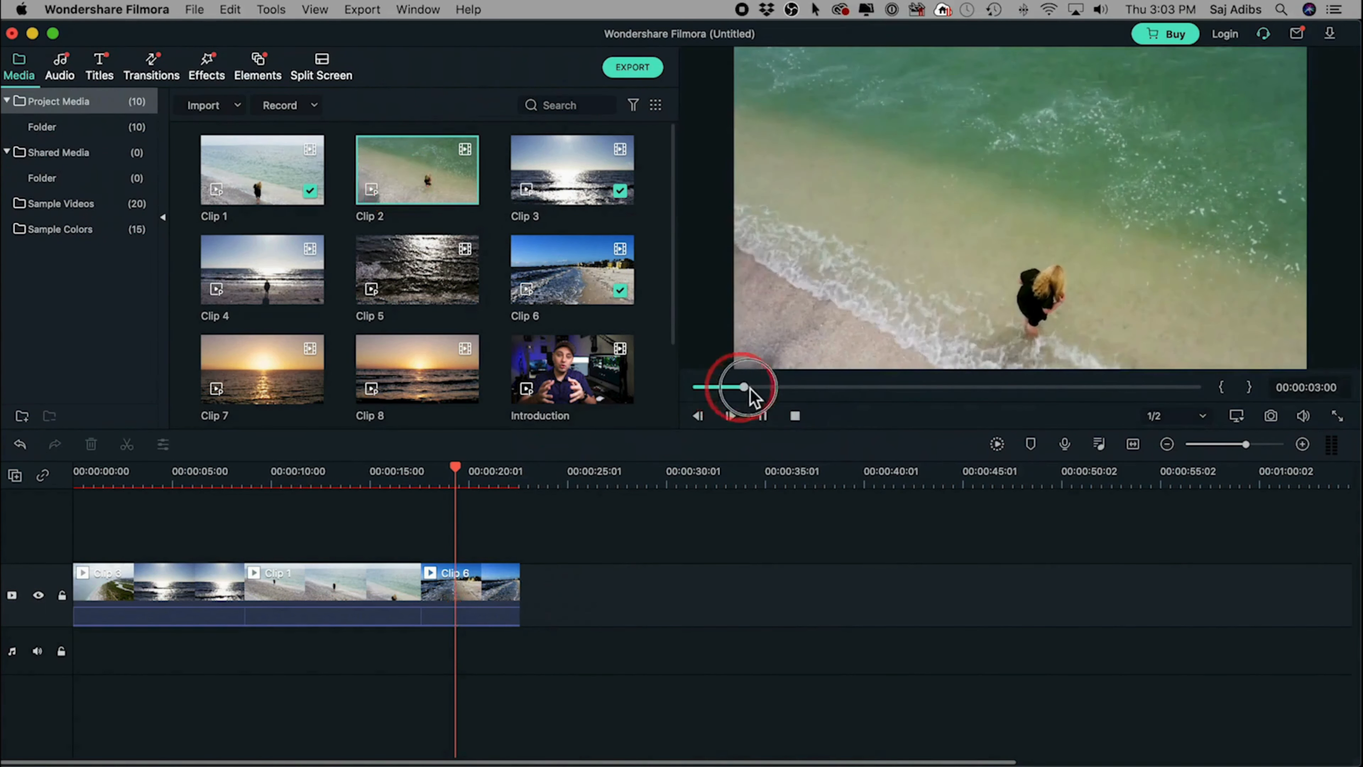
left_click_drag(750, 390, 1084, 391)
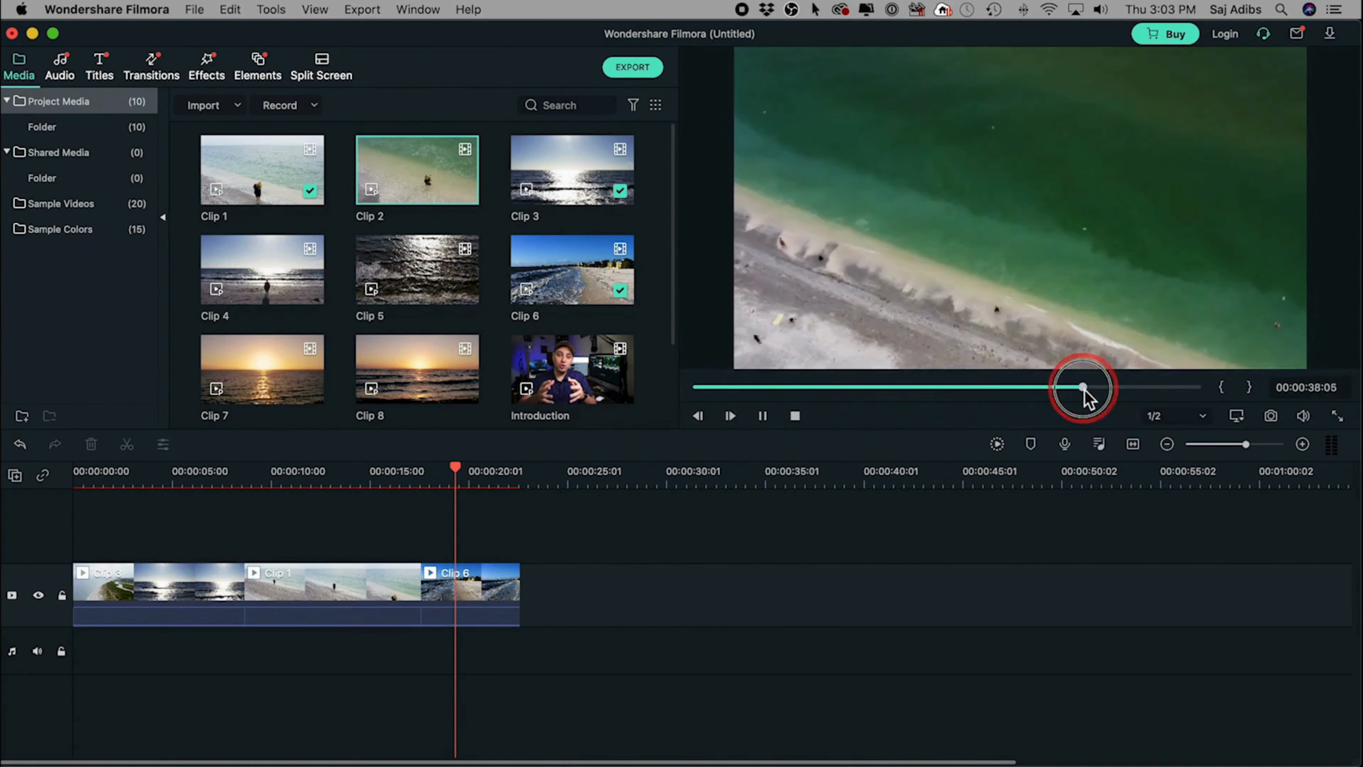
left_click(764, 417)
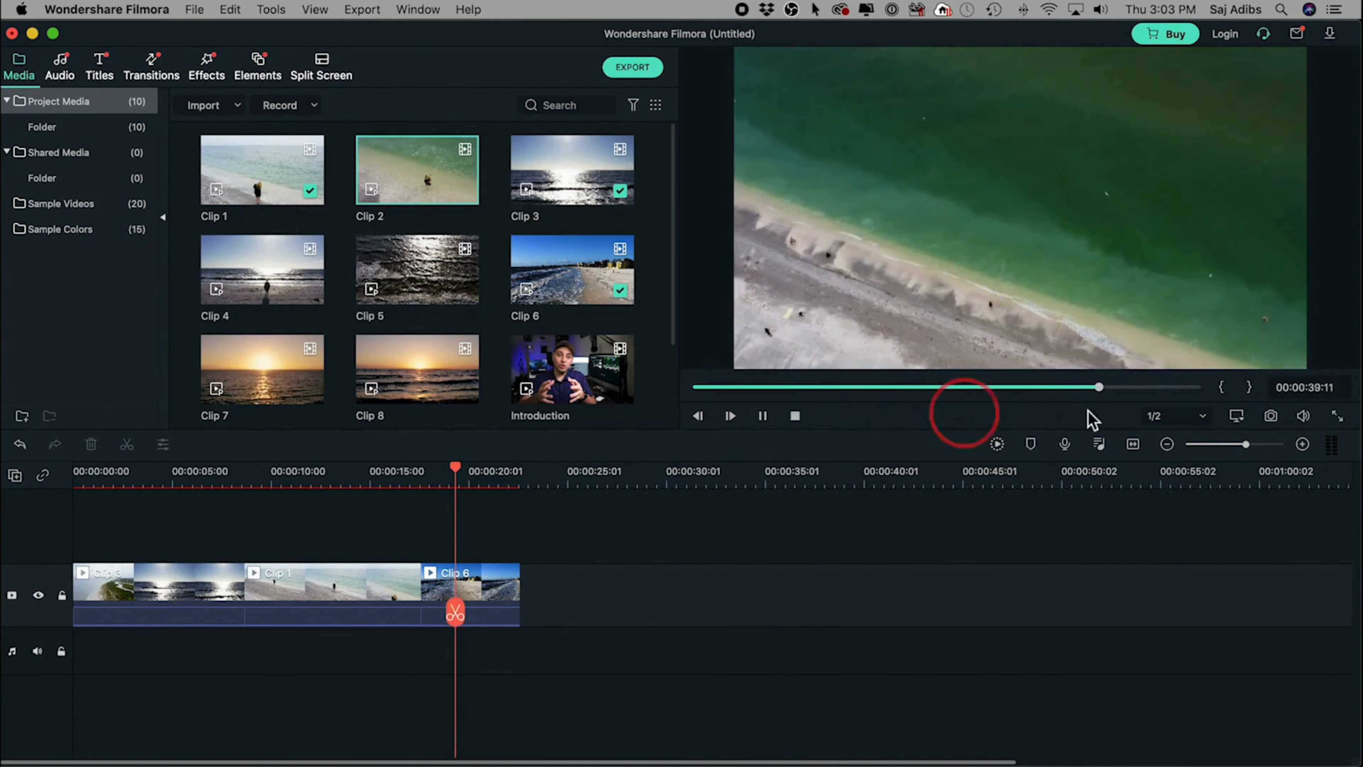
left_click(1220, 390)
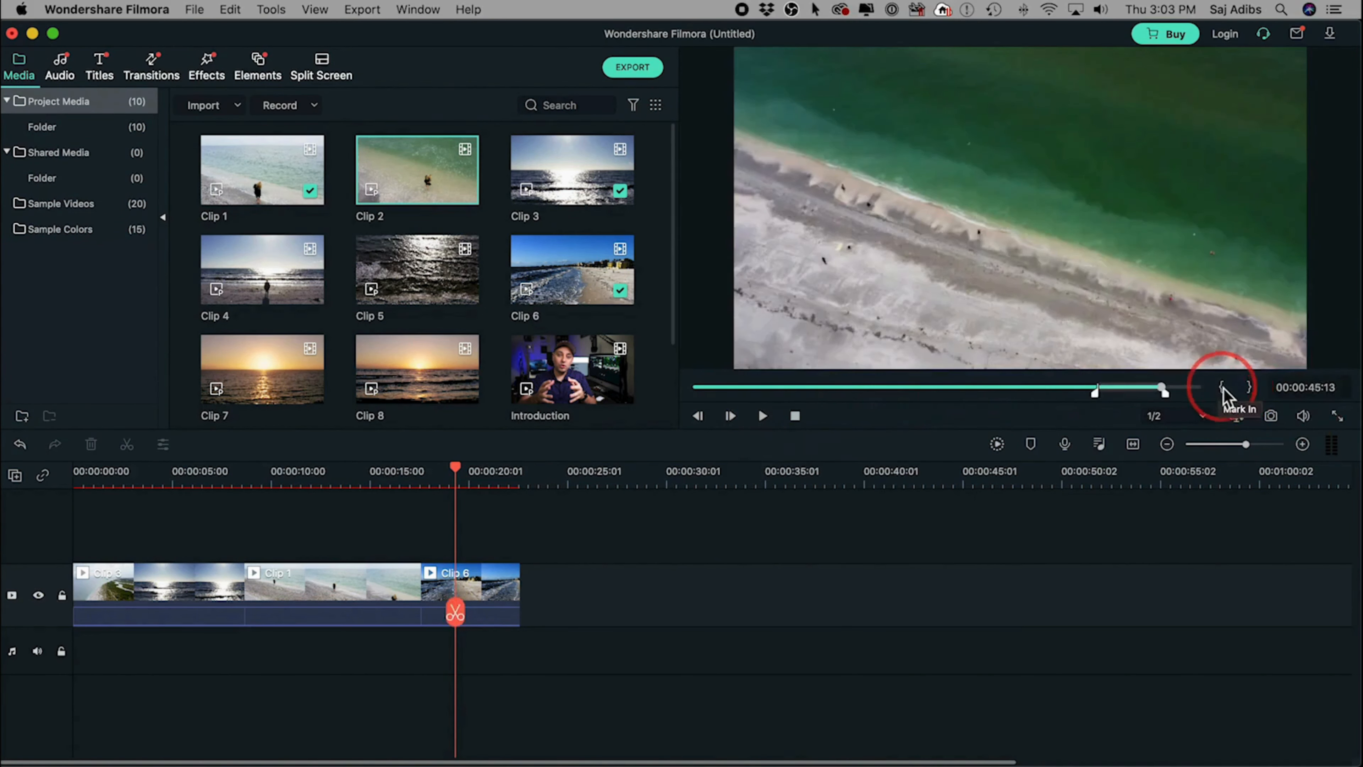
left_click(1250, 390)
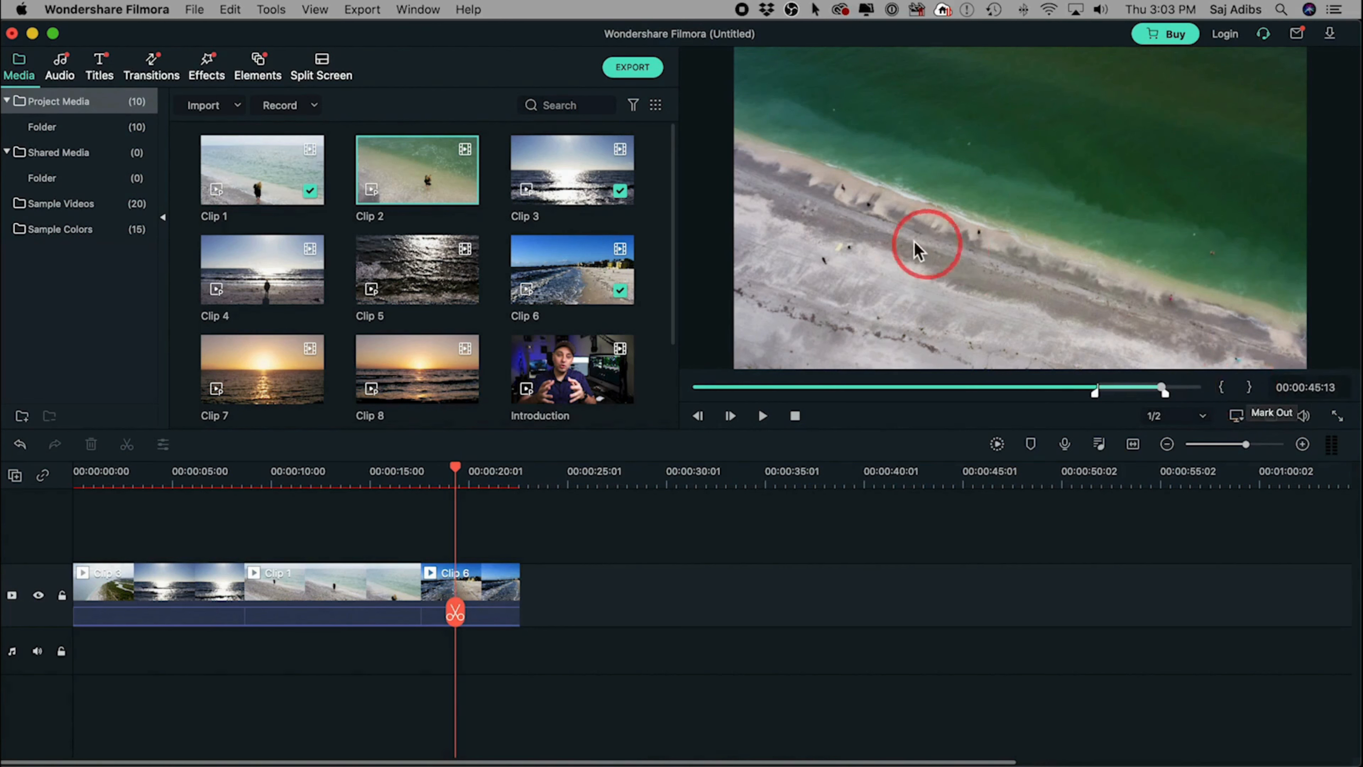
left_click_drag(918, 250, 528, 635)
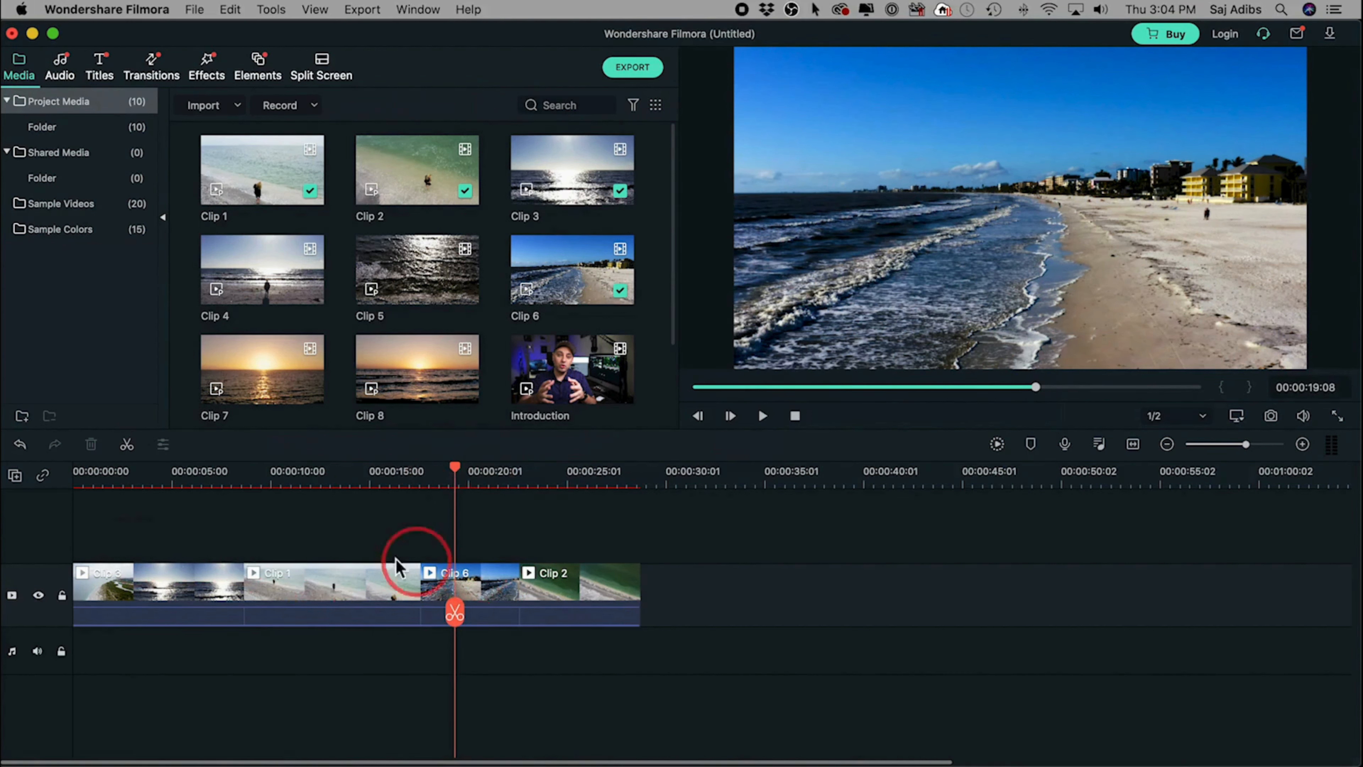
Step: Move Clip 1 to the end of the sequence after Clip 2, and play across the gap between Clip 3 and Clip 6
left_click(313, 586)
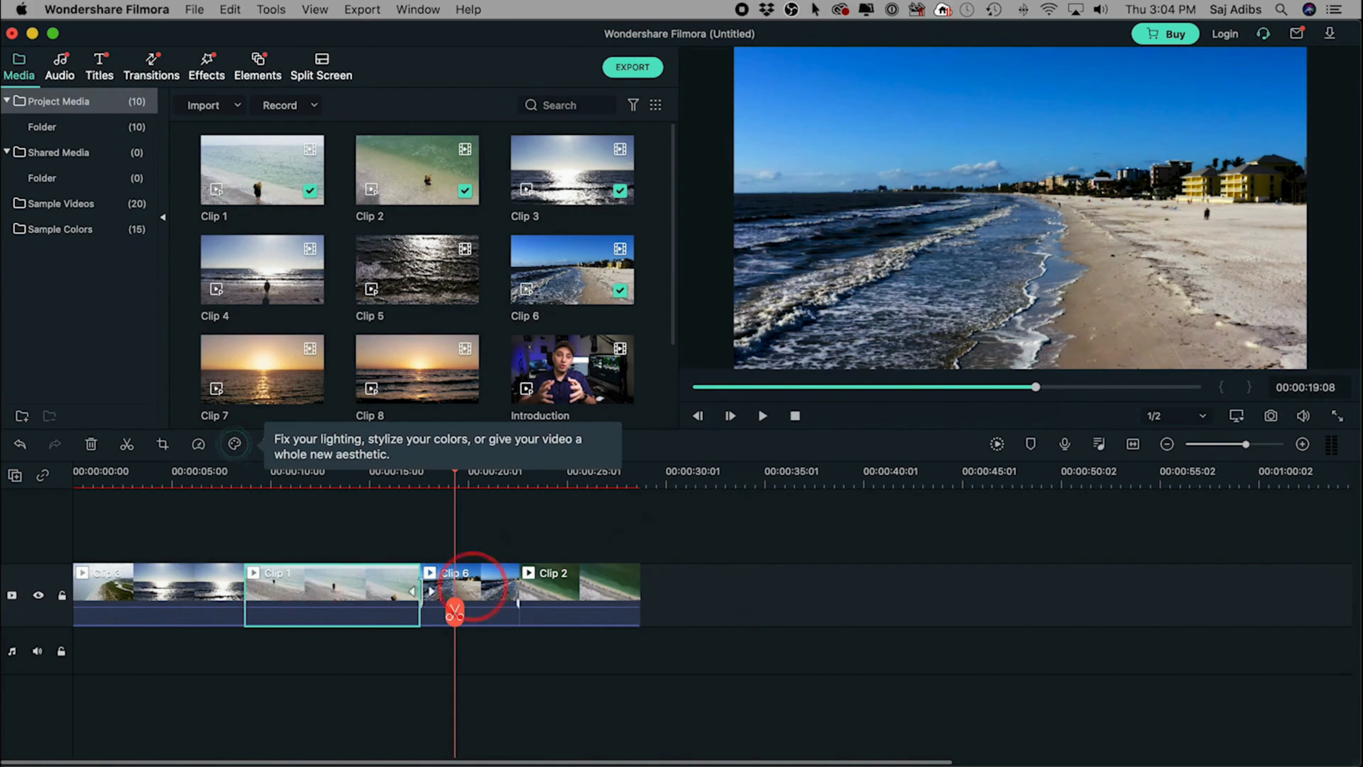
left_click_drag(313, 586, 716, 602)
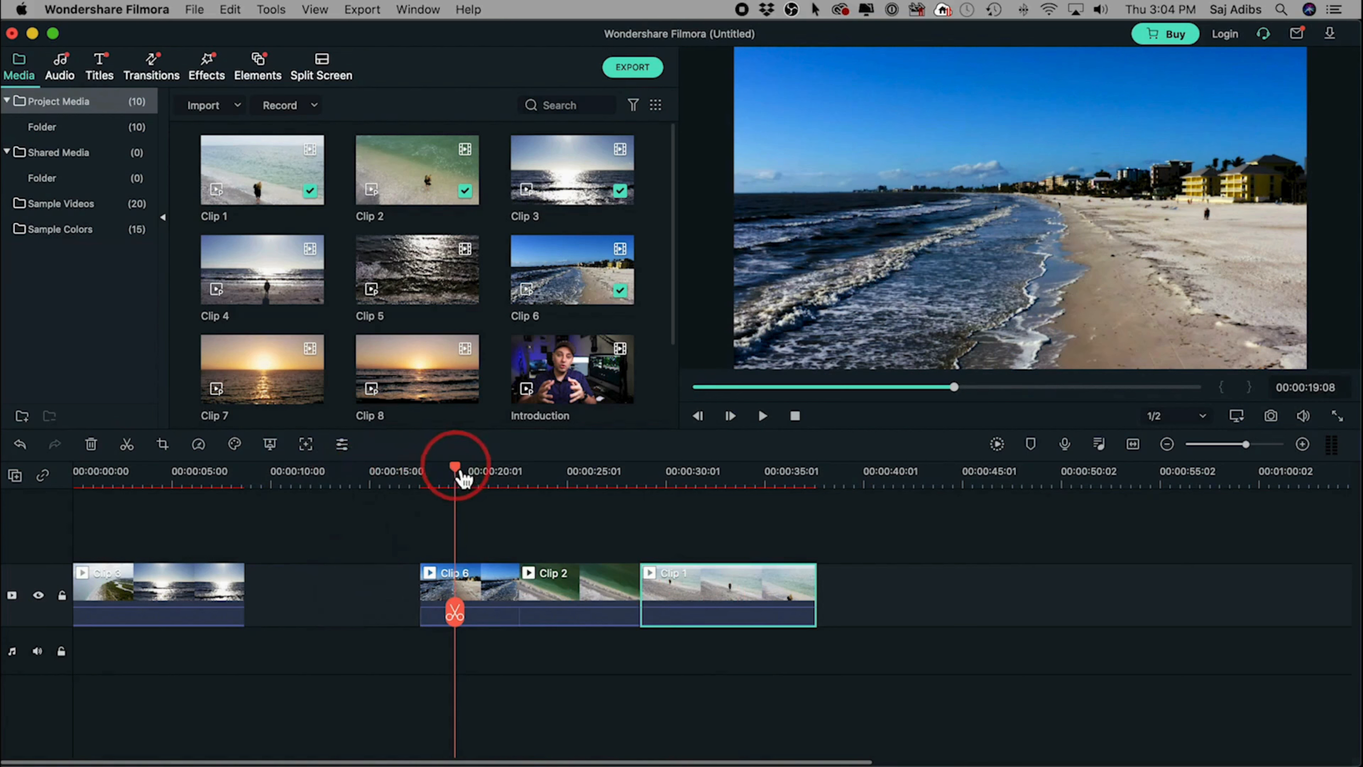
left_click_drag(463, 479, 344, 486)
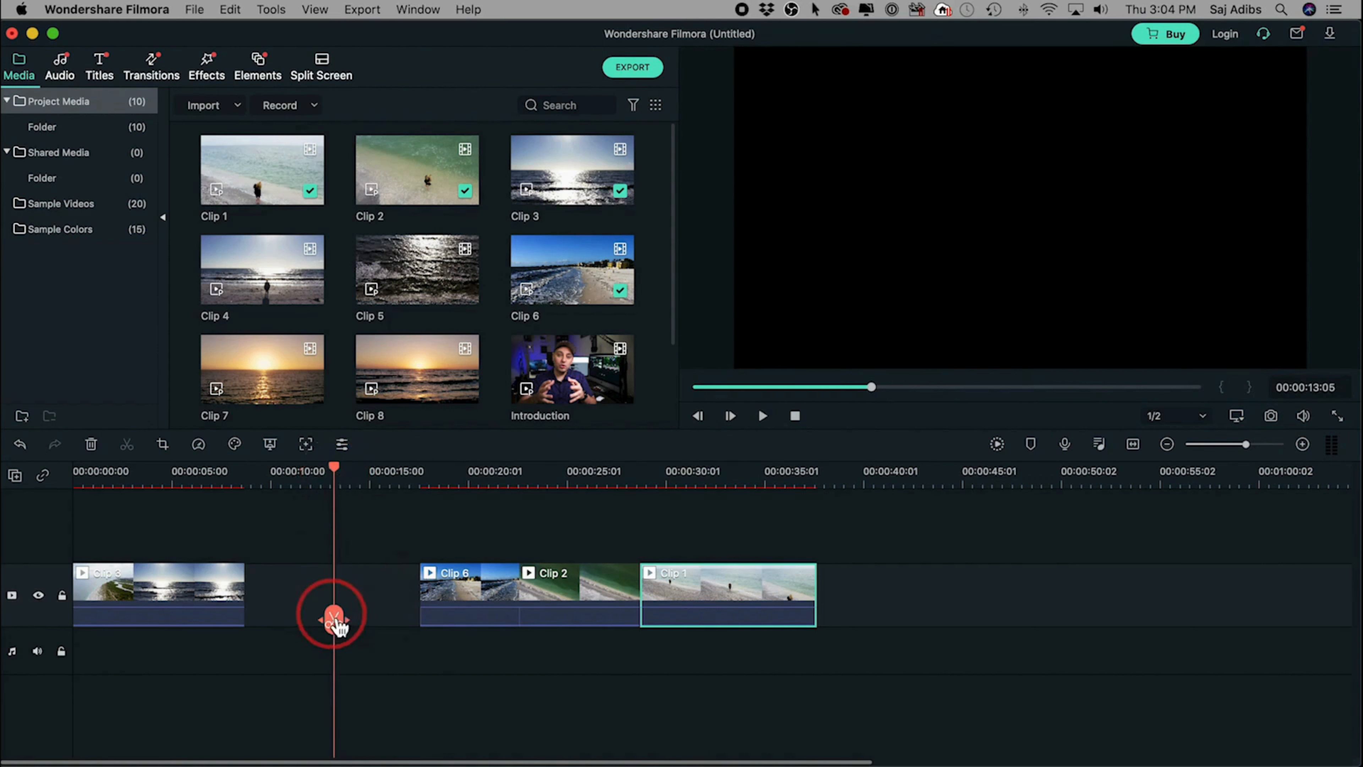
key("space")
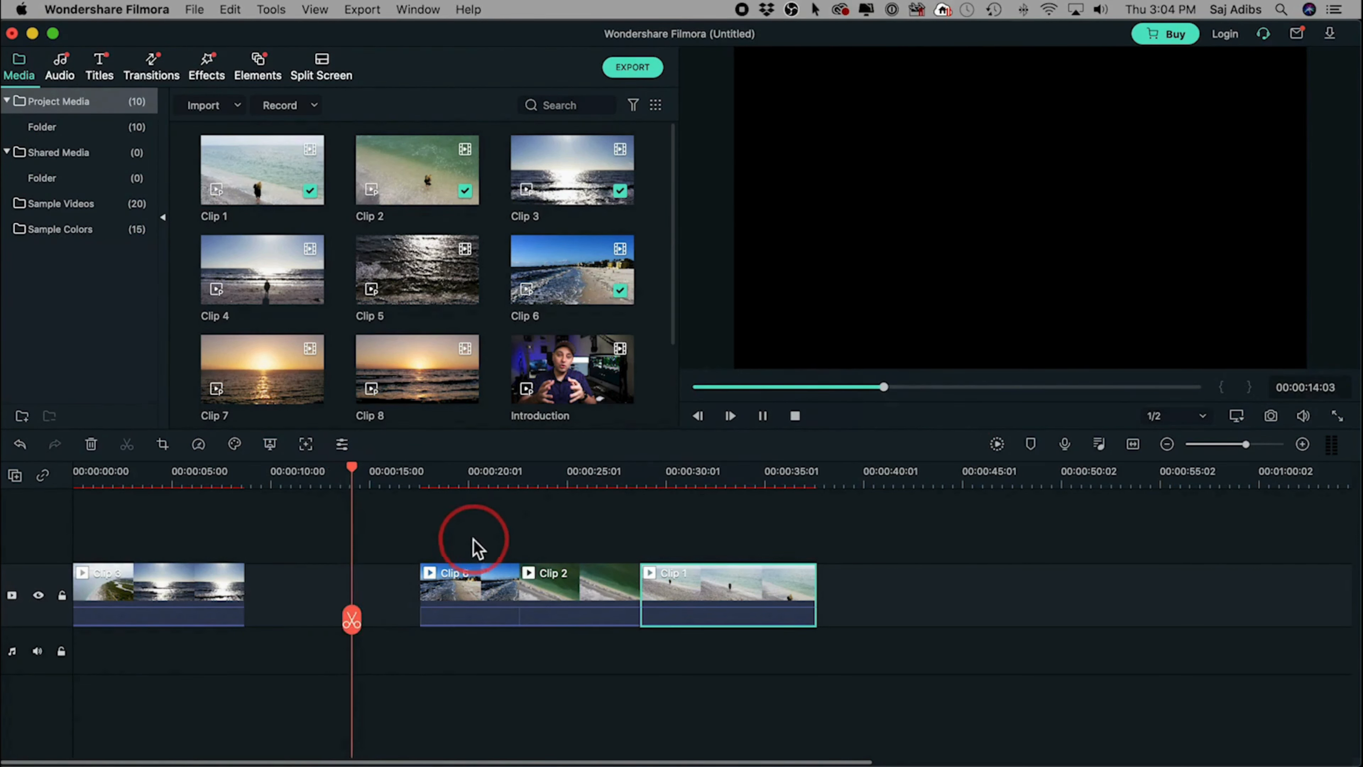
Step: Move Clips 6, 2 and 1 together against the end of Clip 3 to close the gap, and play back the joined sequence
left_click_drag(449, 519, 827, 637)
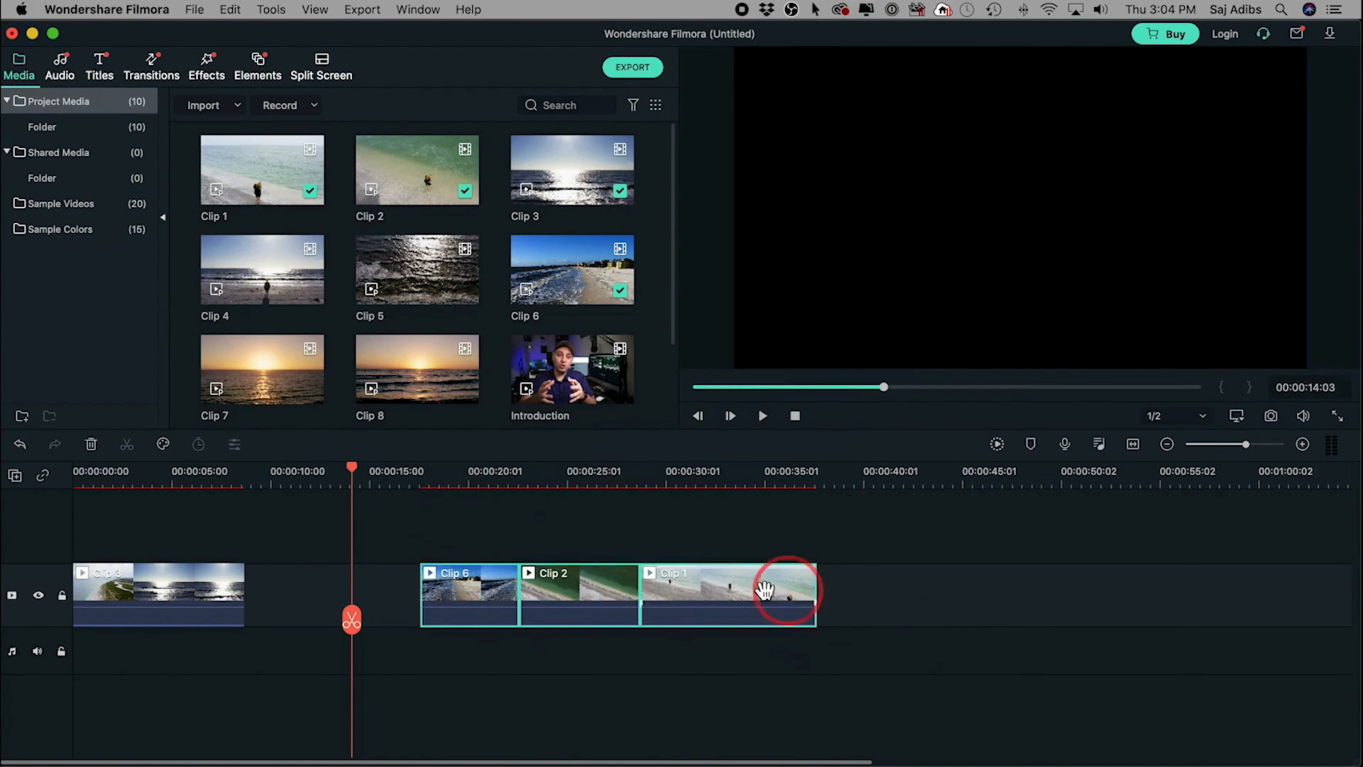
left_click_drag(770, 584, 601, 586)
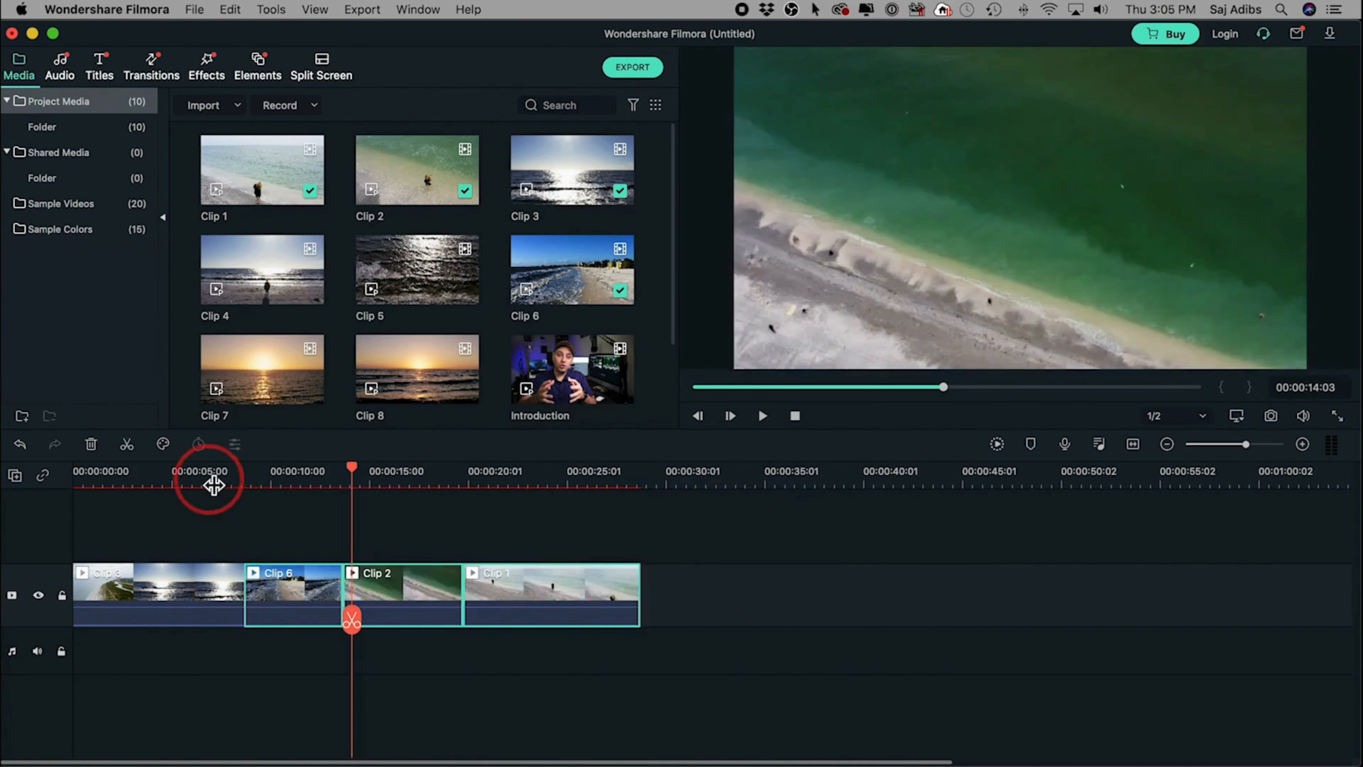
left_click_drag(361, 475, 208, 485)
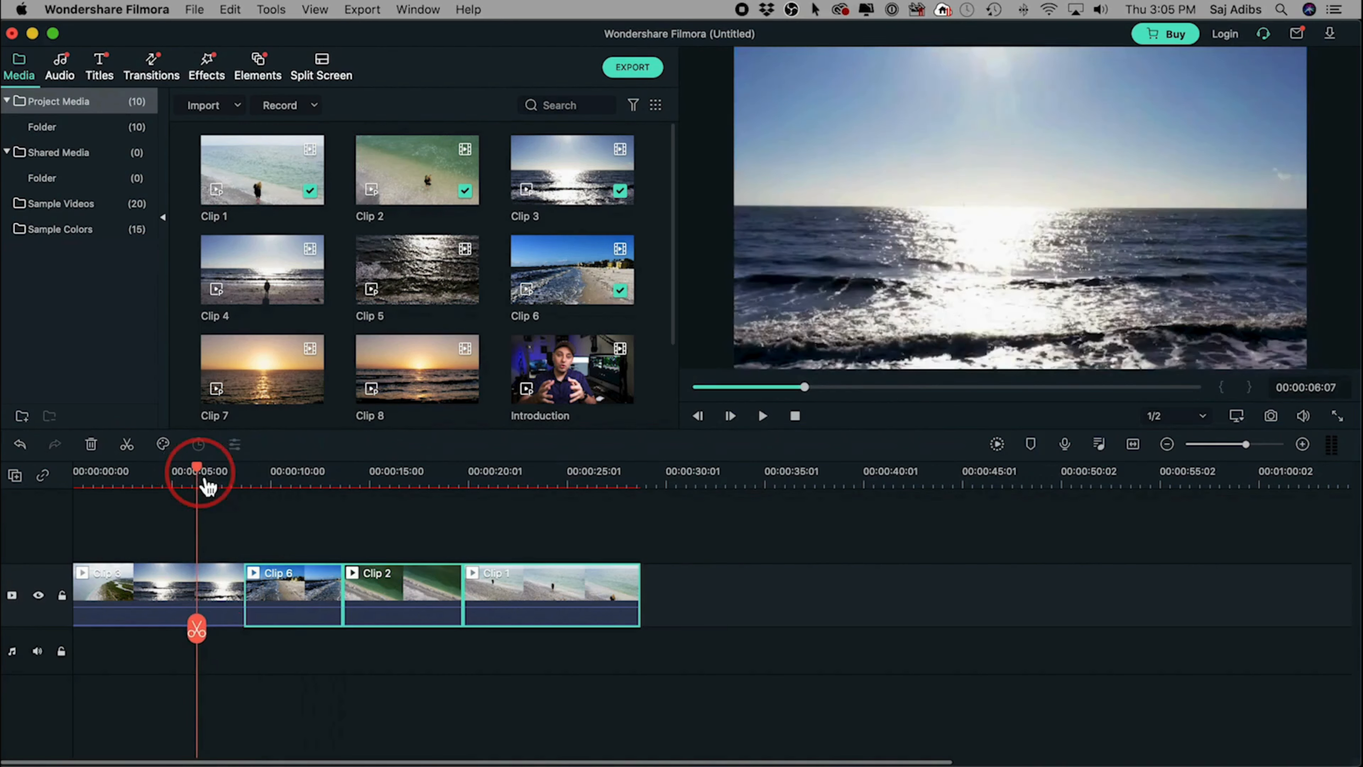
key("space")
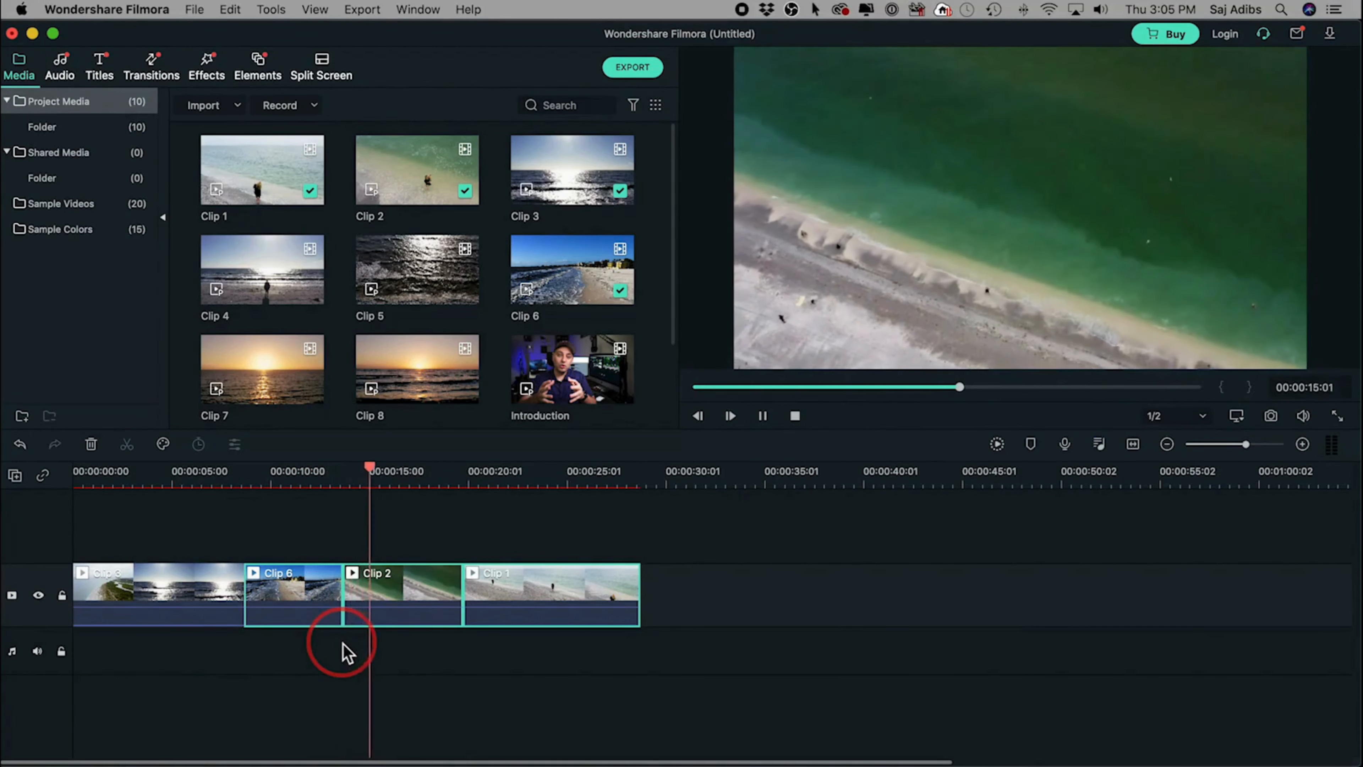
key("space")
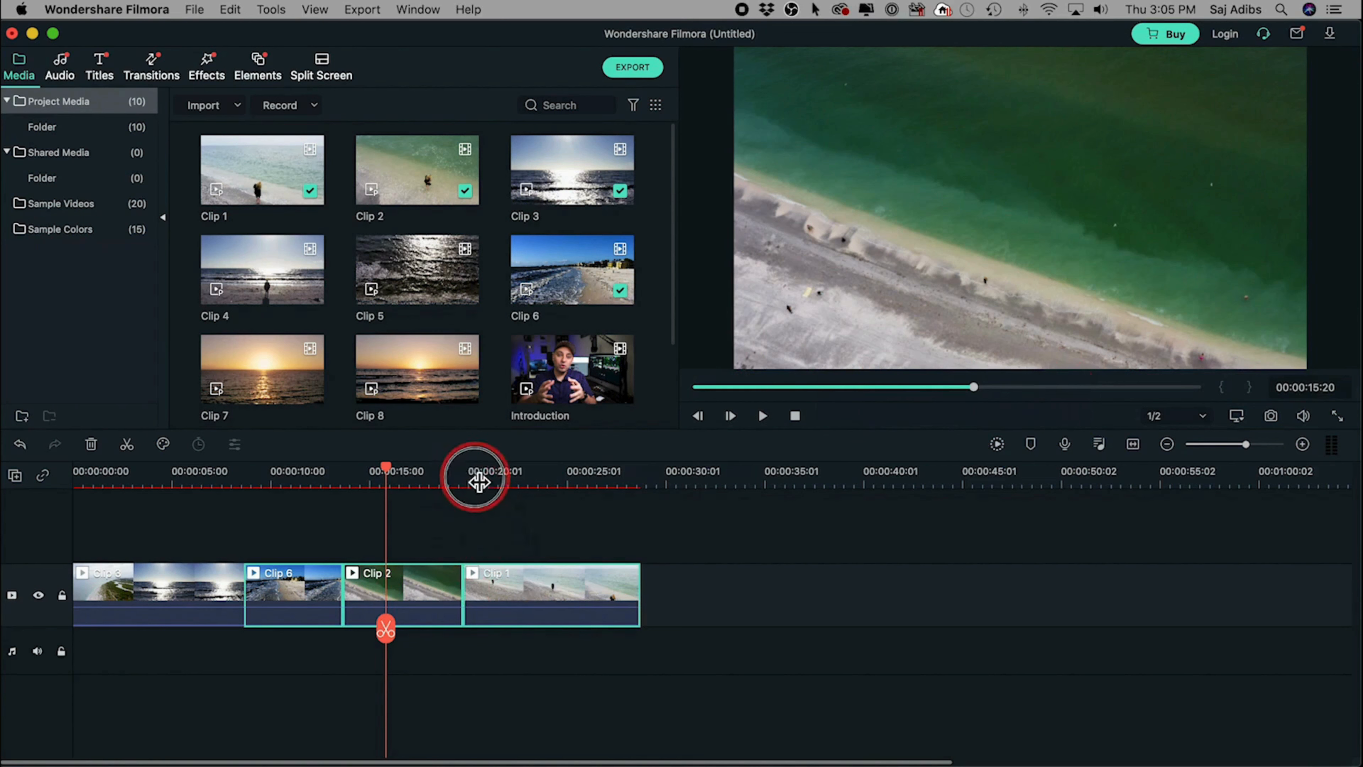
Step: Trim about 2 seconds off the start of Clip 1 on the timeline and try trimming its end
left_click(394, 469)
left_click_drag(398, 475, 486, 497)
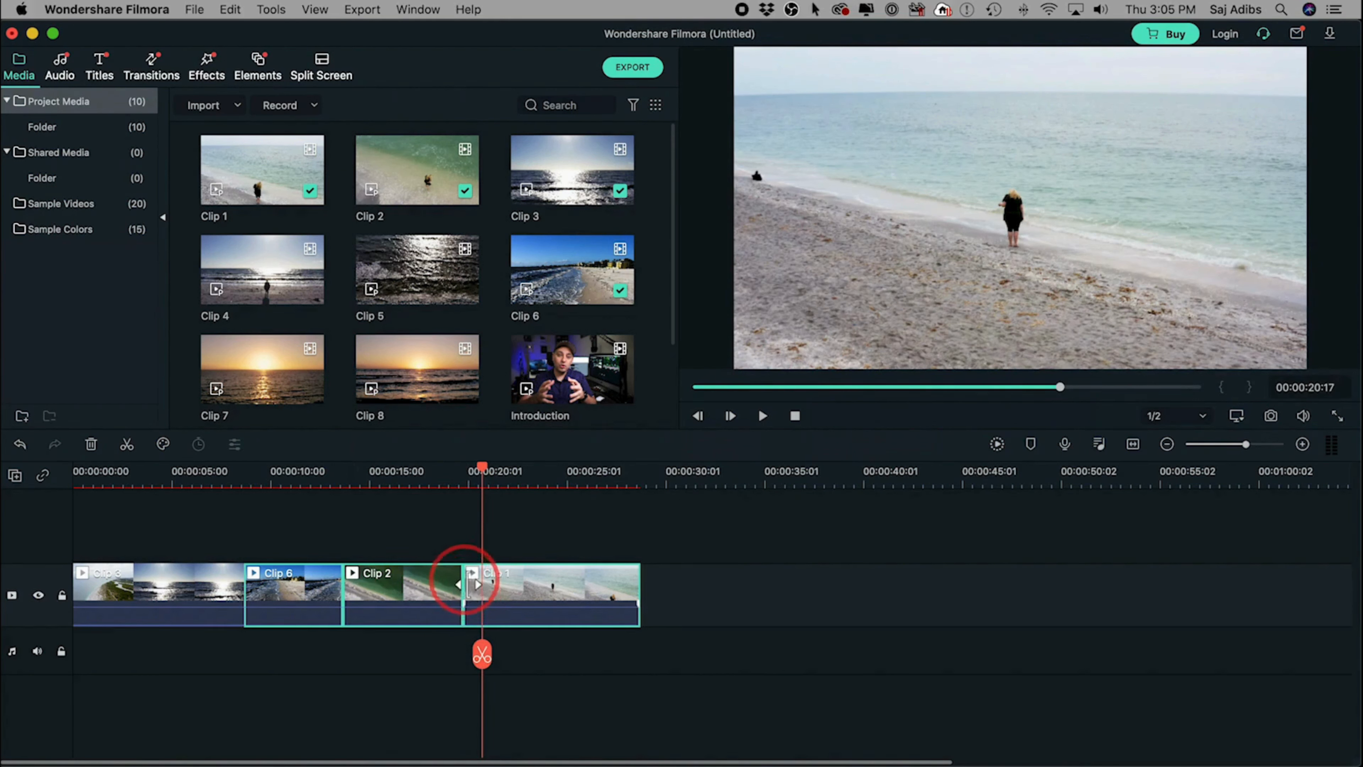
left_click_drag(469, 589, 511, 590)
left_click(474, 470)
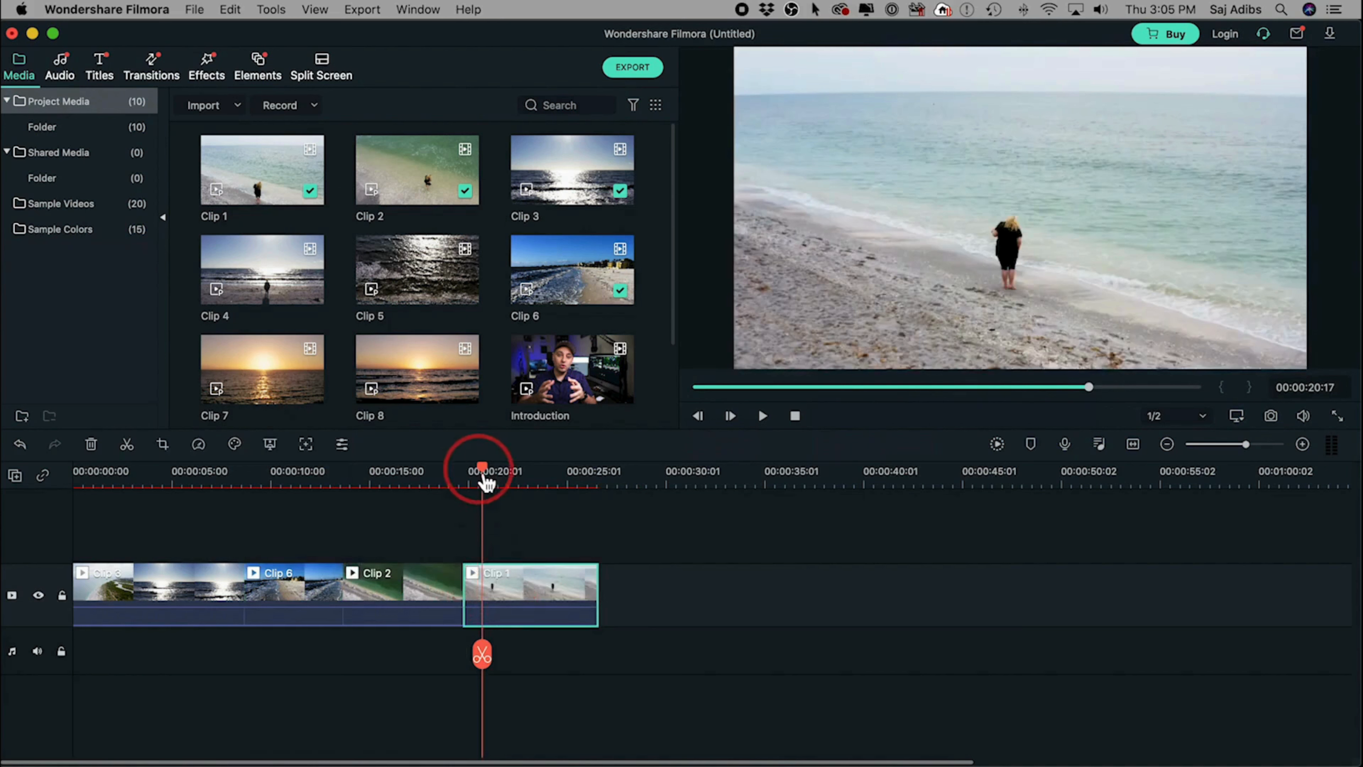
left_click_drag(480, 480, 605, 496)
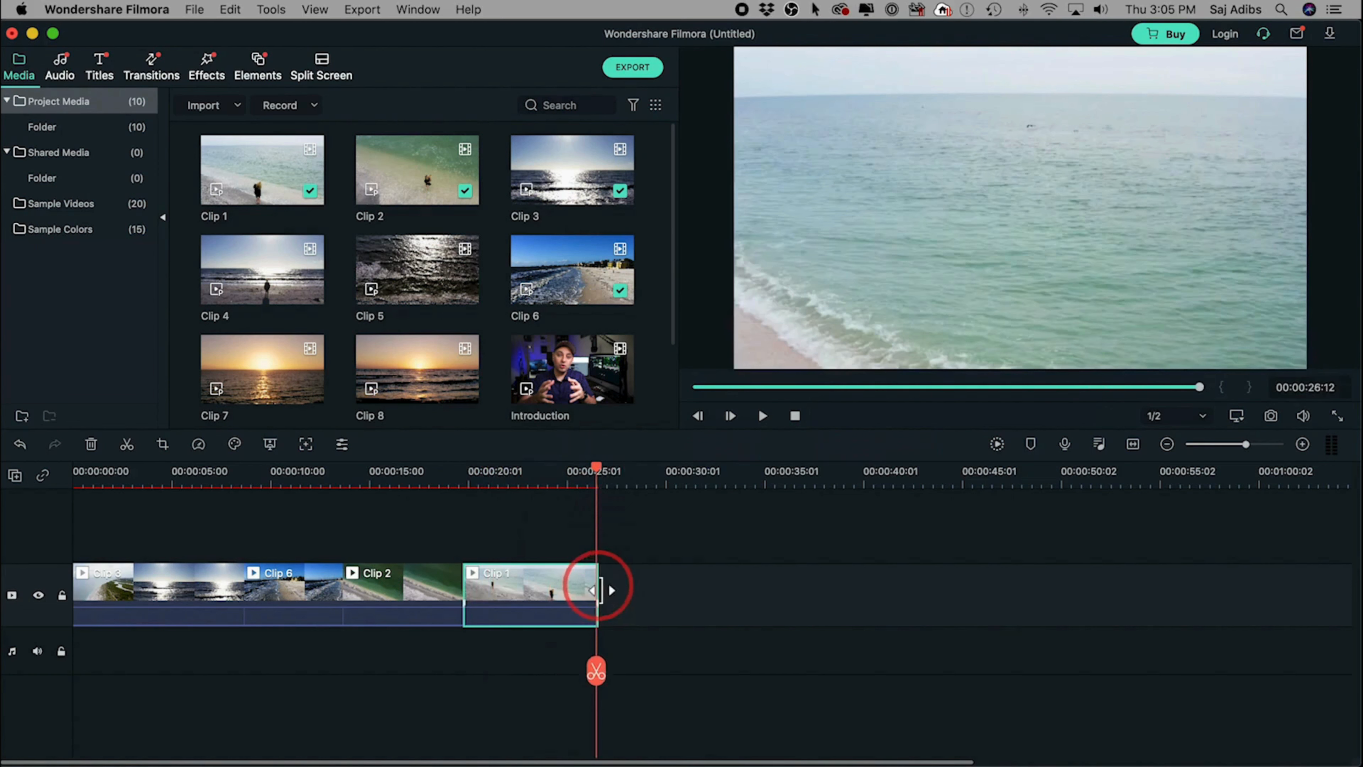
left_click_drag(600, 589, 573, 590)
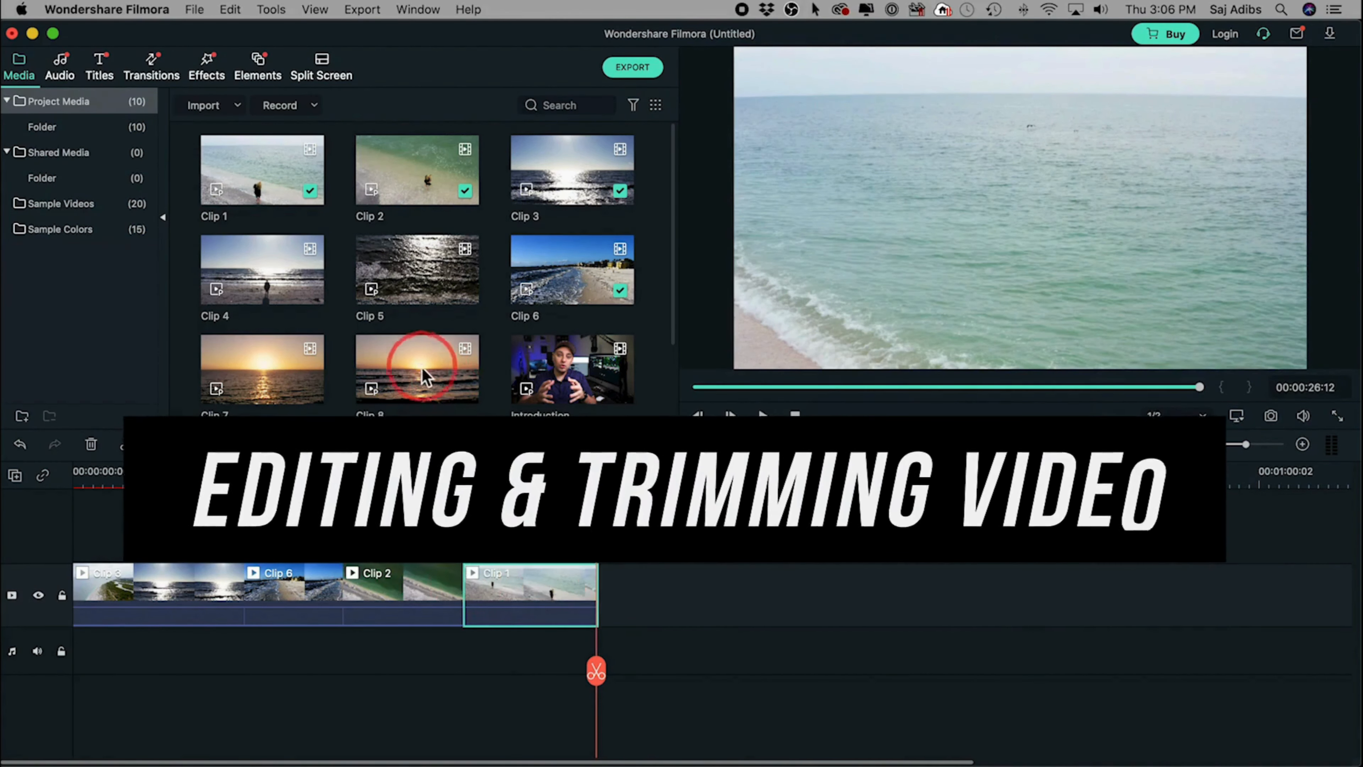
Step: Add Clip 8 after Clip 1, try shortening its end, extend it back to full length, and play its final seconds
left_click_drag(422, 375, 604, 609)
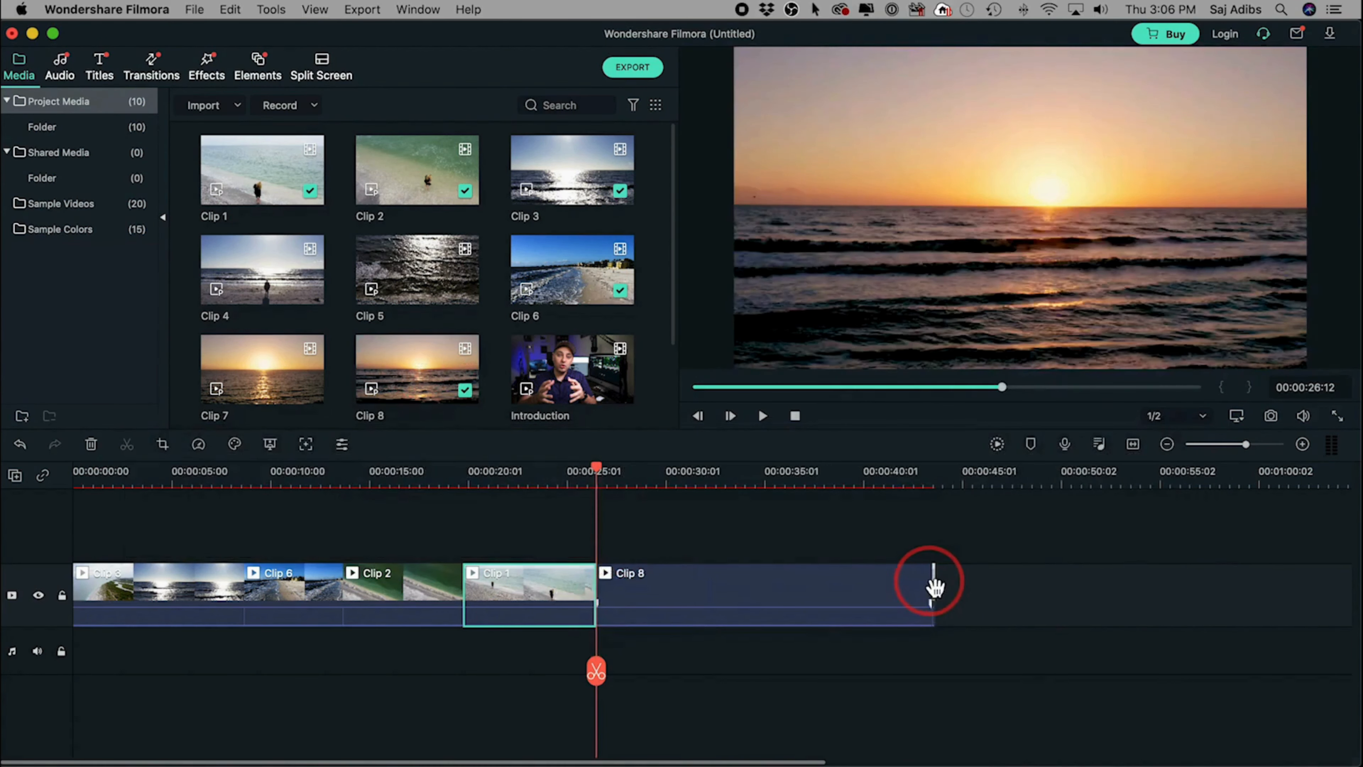
left_click_drag(932, 584, 780, 589)
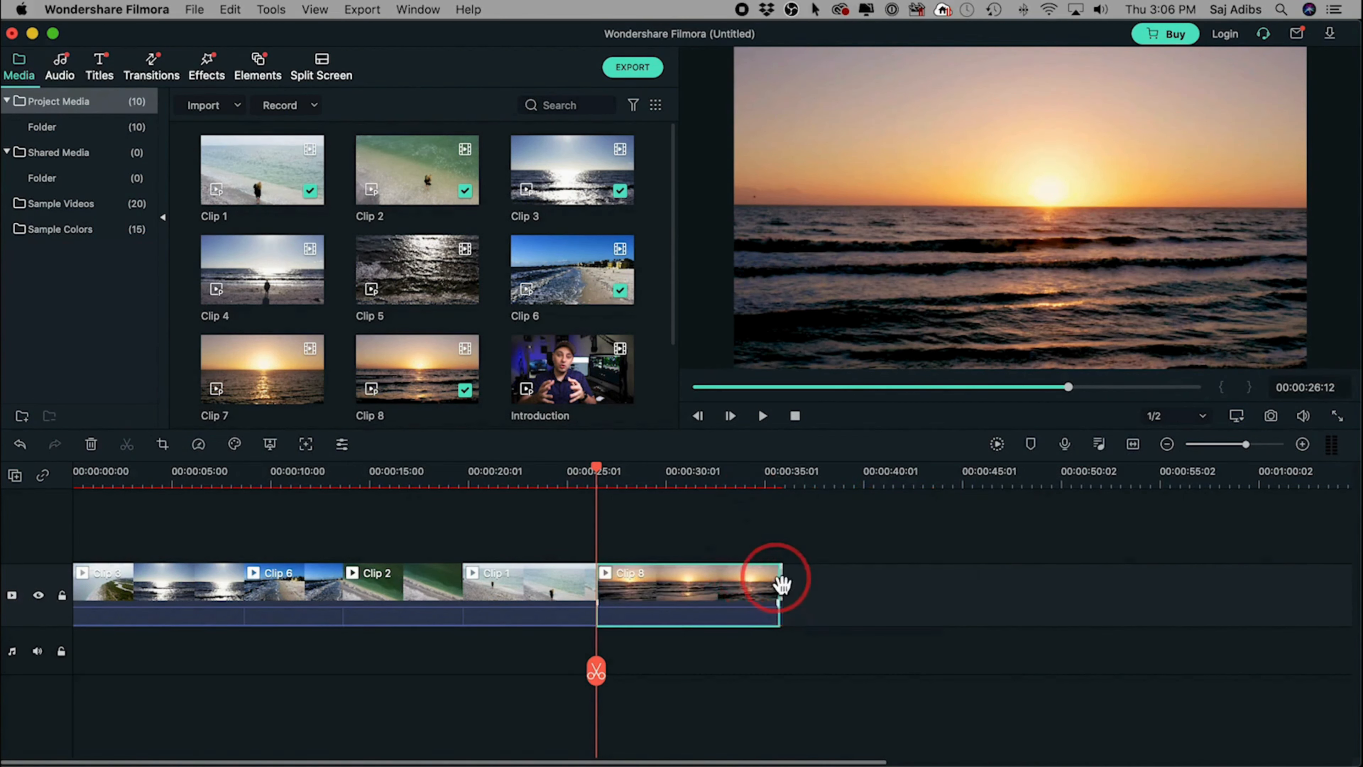
left_click_drag(779, 582, 1028, 593)
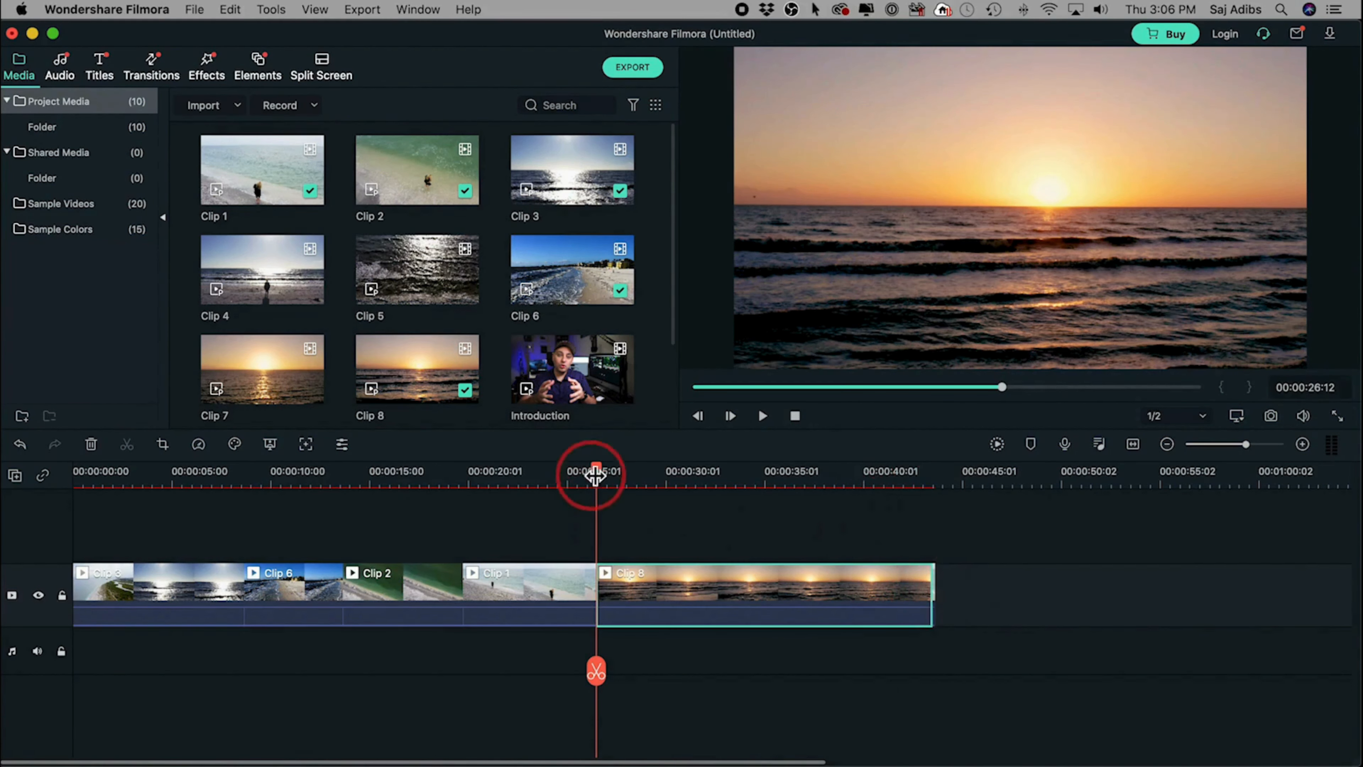
left_click_drag(595, 471, 893, 476)
key("space")
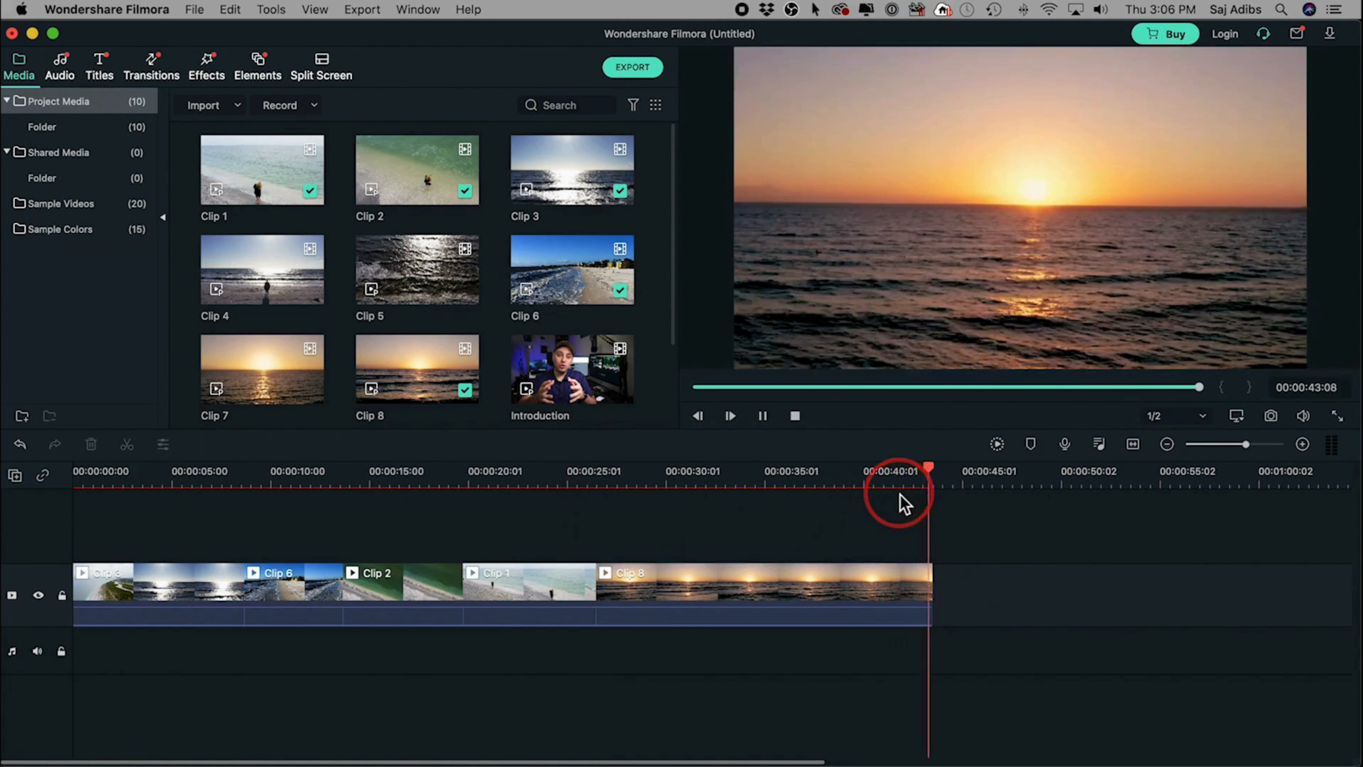
Step: Swap the last two clips so Clip 8 directly follows Clip 2 and Clip 1 ends the sequence without gaps
left_click_drag(532, 590, 998, 596)
left_click_drag(762, 587, 630, 591)
left_click_drag(1025, 586, 894, 588)
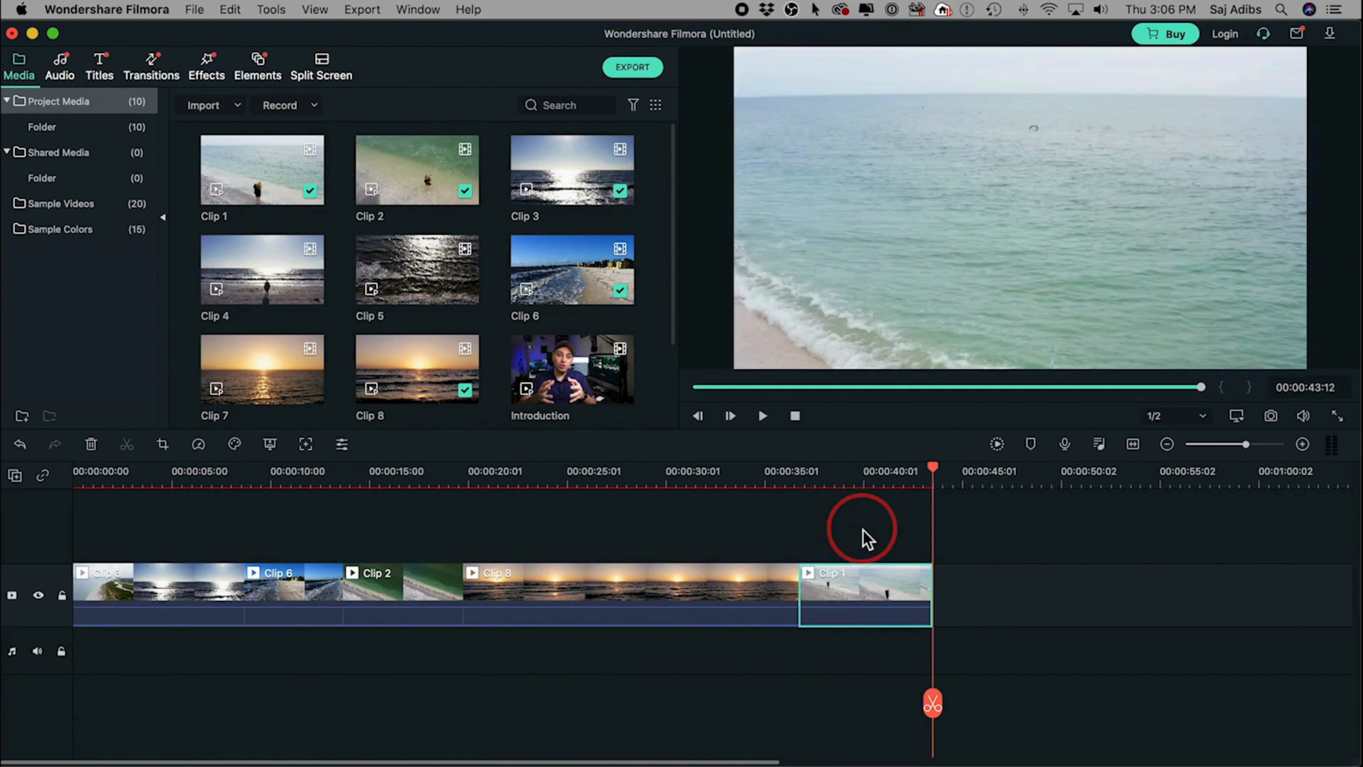
Step: Select all timeline clips together, and try moving Clips 8 and 1 as a group away from Clip 2 and back against it
left_click_drag(113, 522, 918, 663)
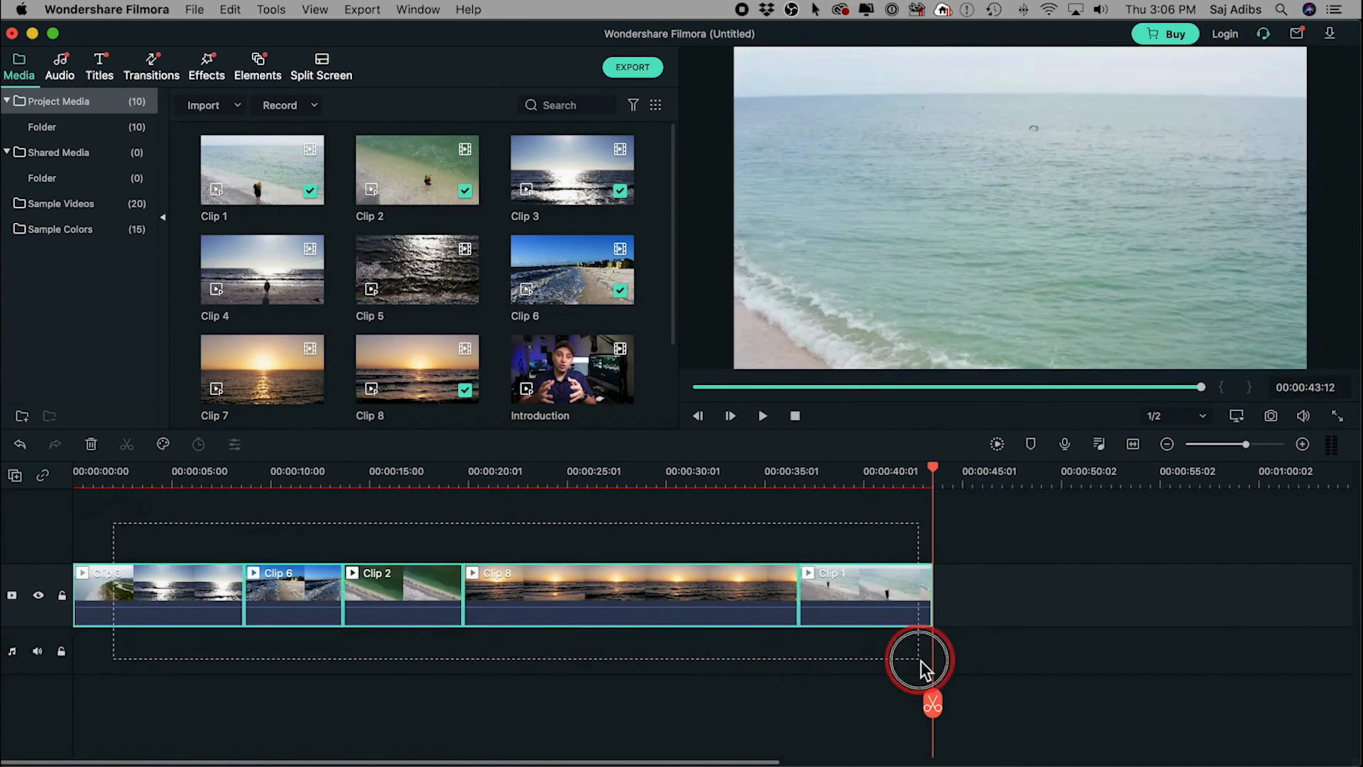
left_click_drag(141, 584, 91, 608)
left_click_drag(595, 529, 805, 616)
left_click_drag(657, 587, 947, 586)
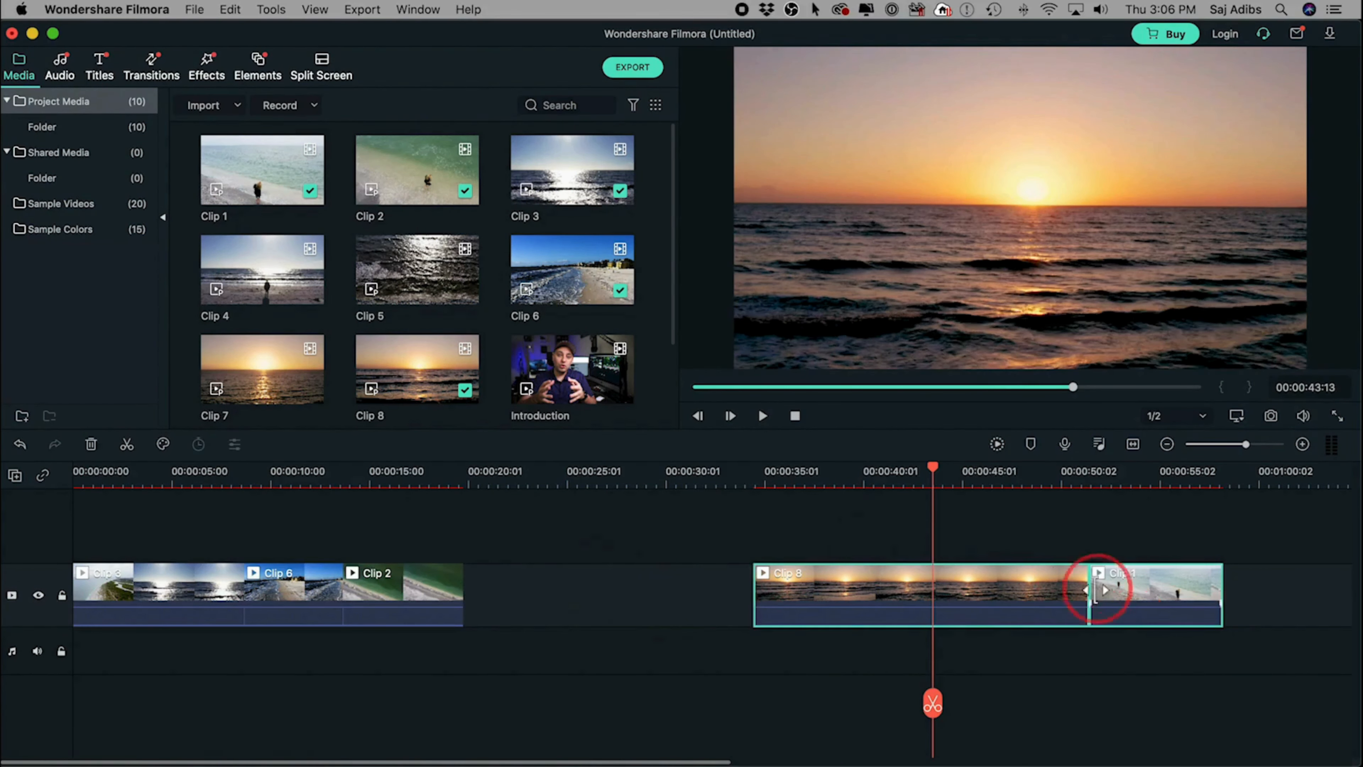
left_click_drag(815, 585, 652, 542)
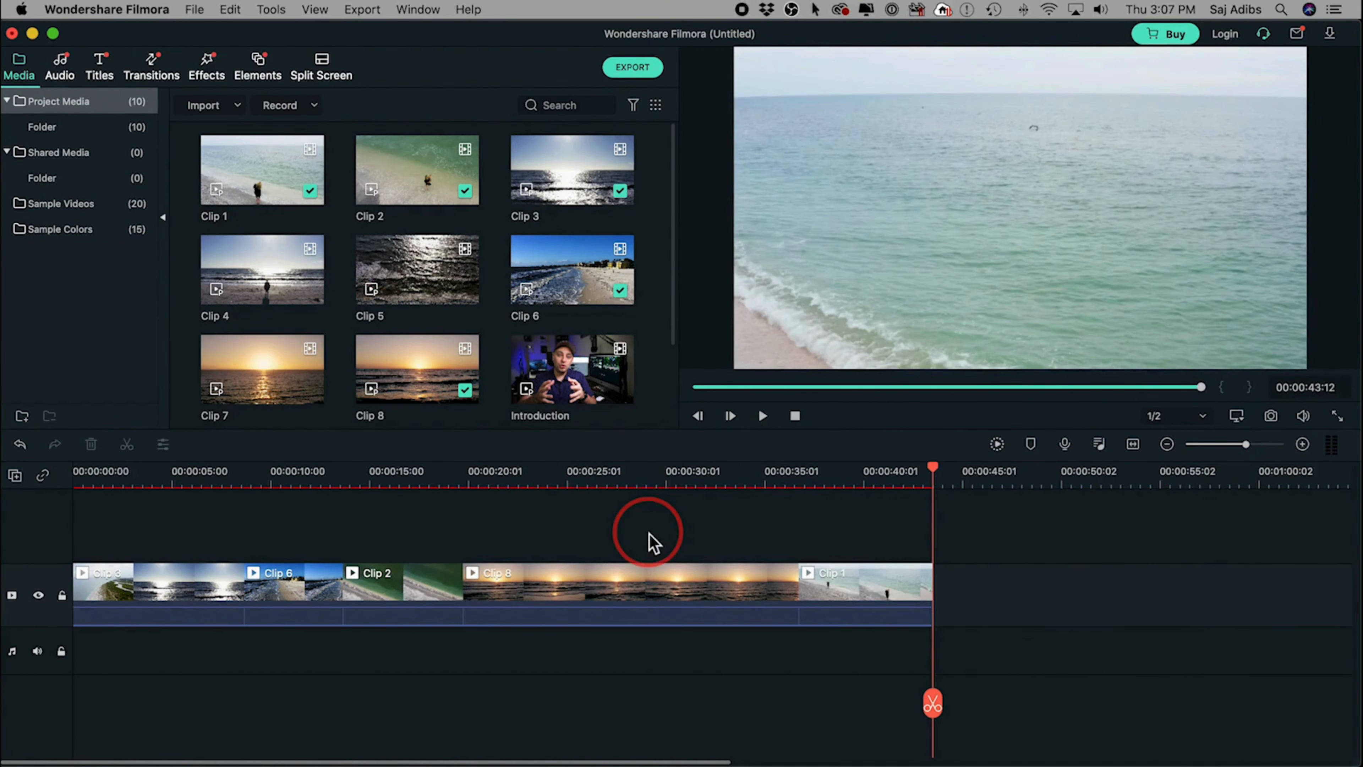
Step: Split Clip 8 on the timeline at 00:00:28:14
left_click(627, 482)
left_click(656, 580)
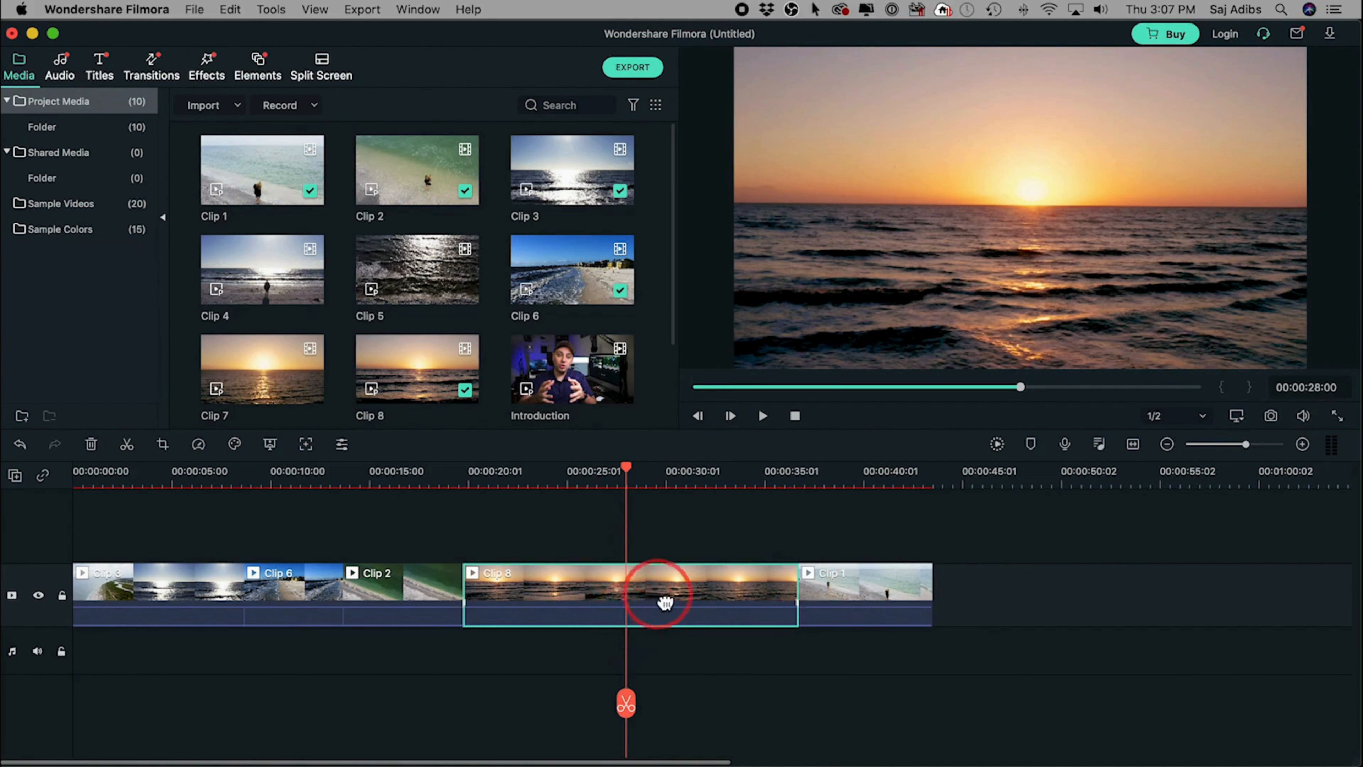
left_click_drag(625, 465, 644, 474)
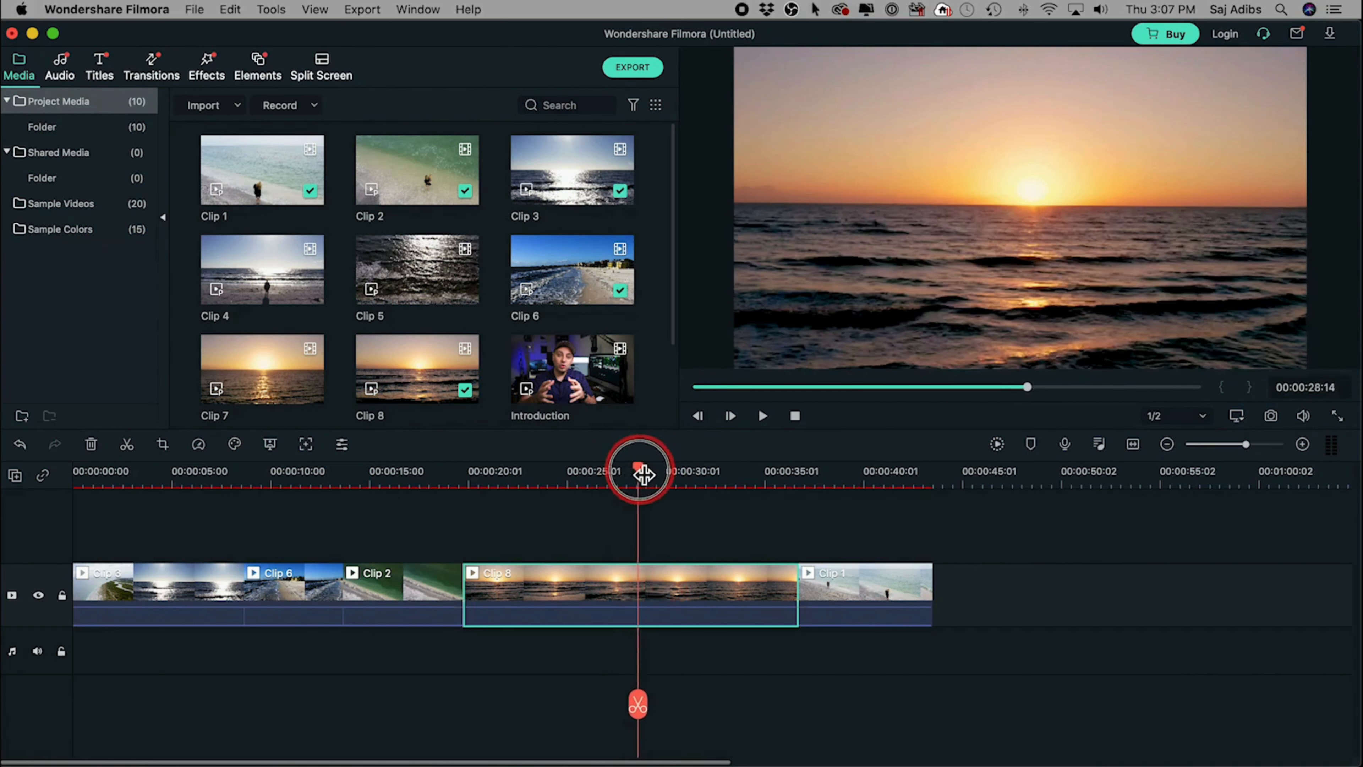
left_click(131, 448)
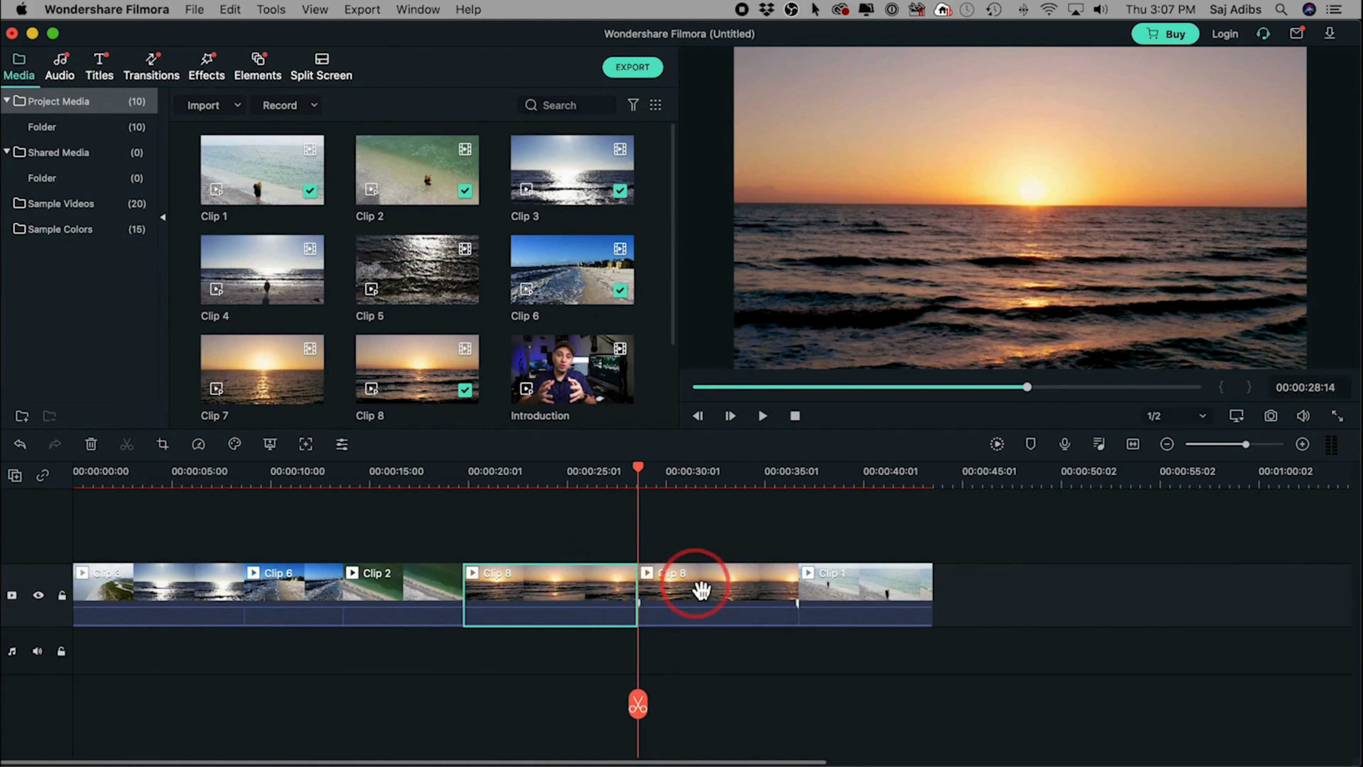
Step: Try deleting the second half of the split Clip 8, and undo the deletion
left_click(689, 587)
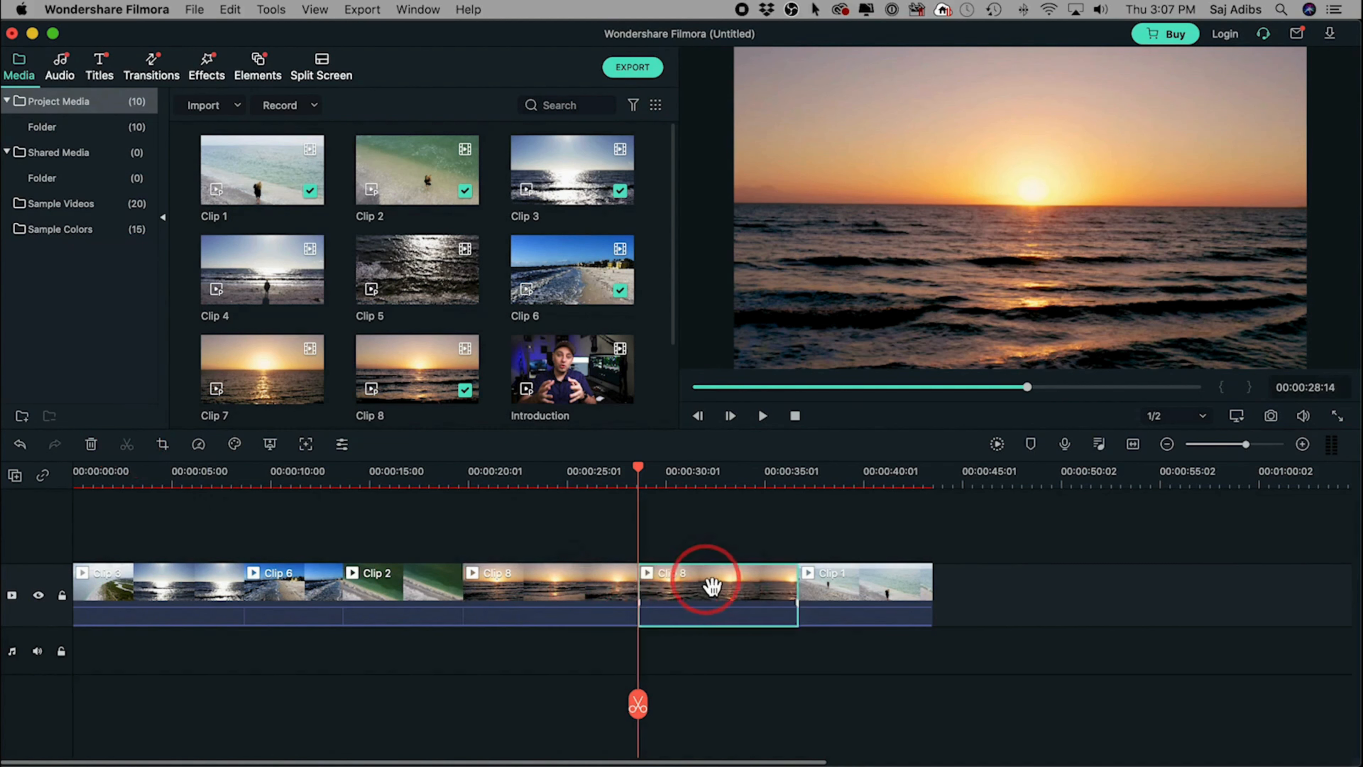
key("Delete")
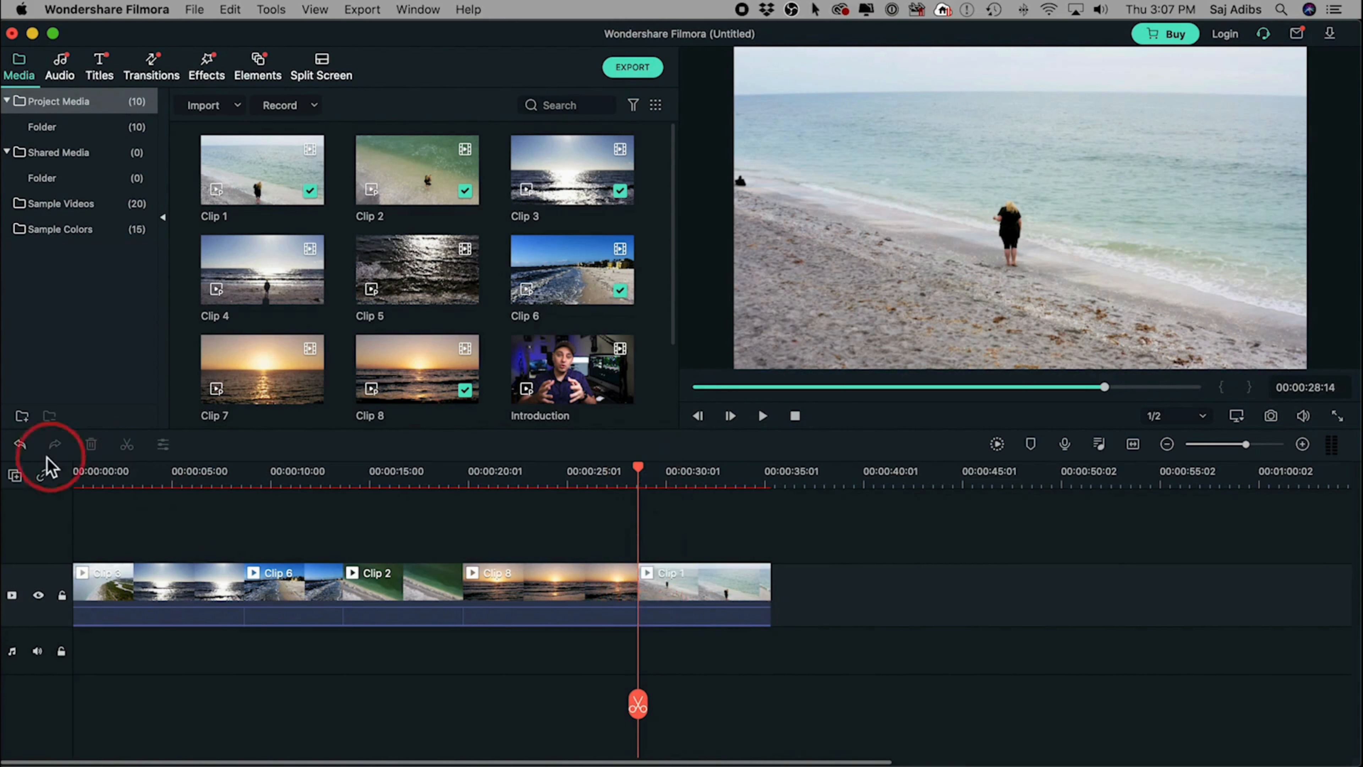
left_click(20, 445)
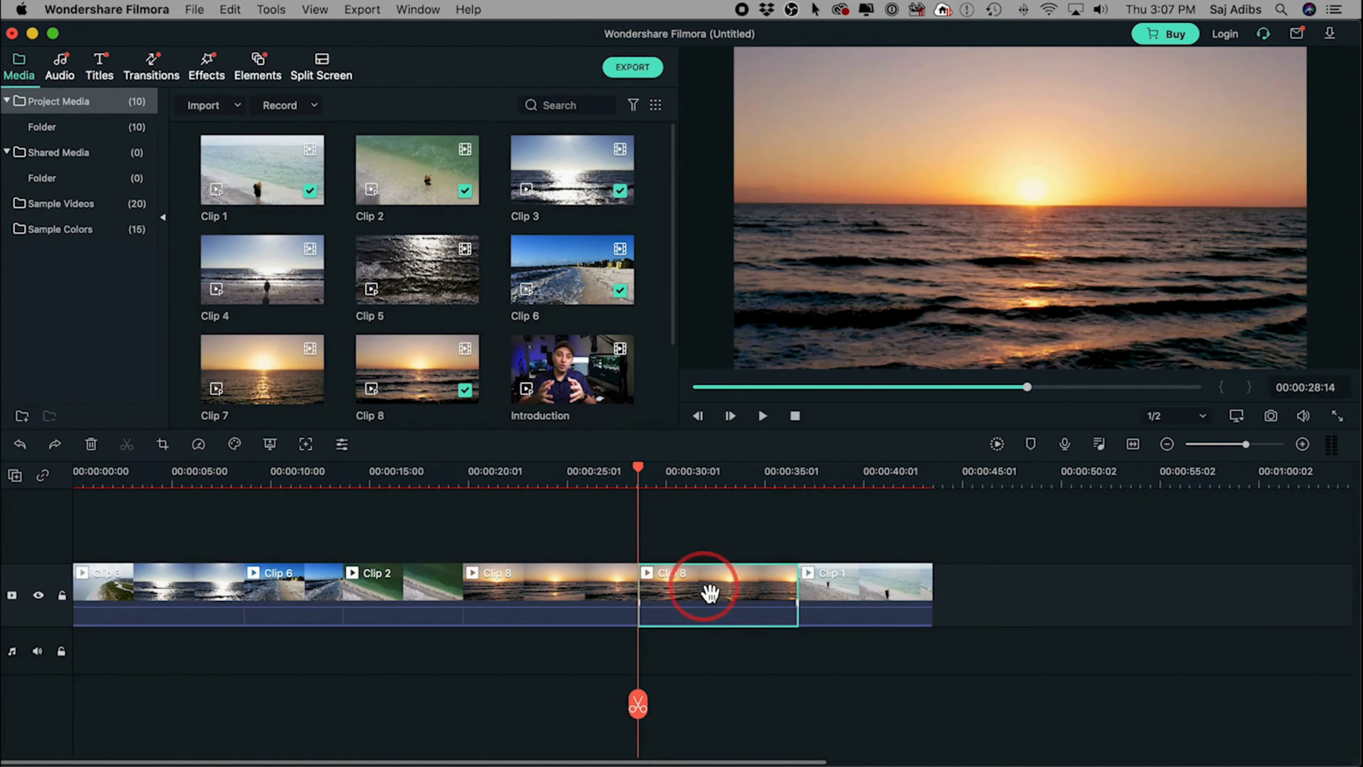
Step: Move the second half of Clip 8 behind Clip 1, and shift both against the first half to close the gap
left_click_drag(700, 596, 990, 598)
left_click_drag(1005, 540, 743, 579)
scroll(599, 478, "up", 3)
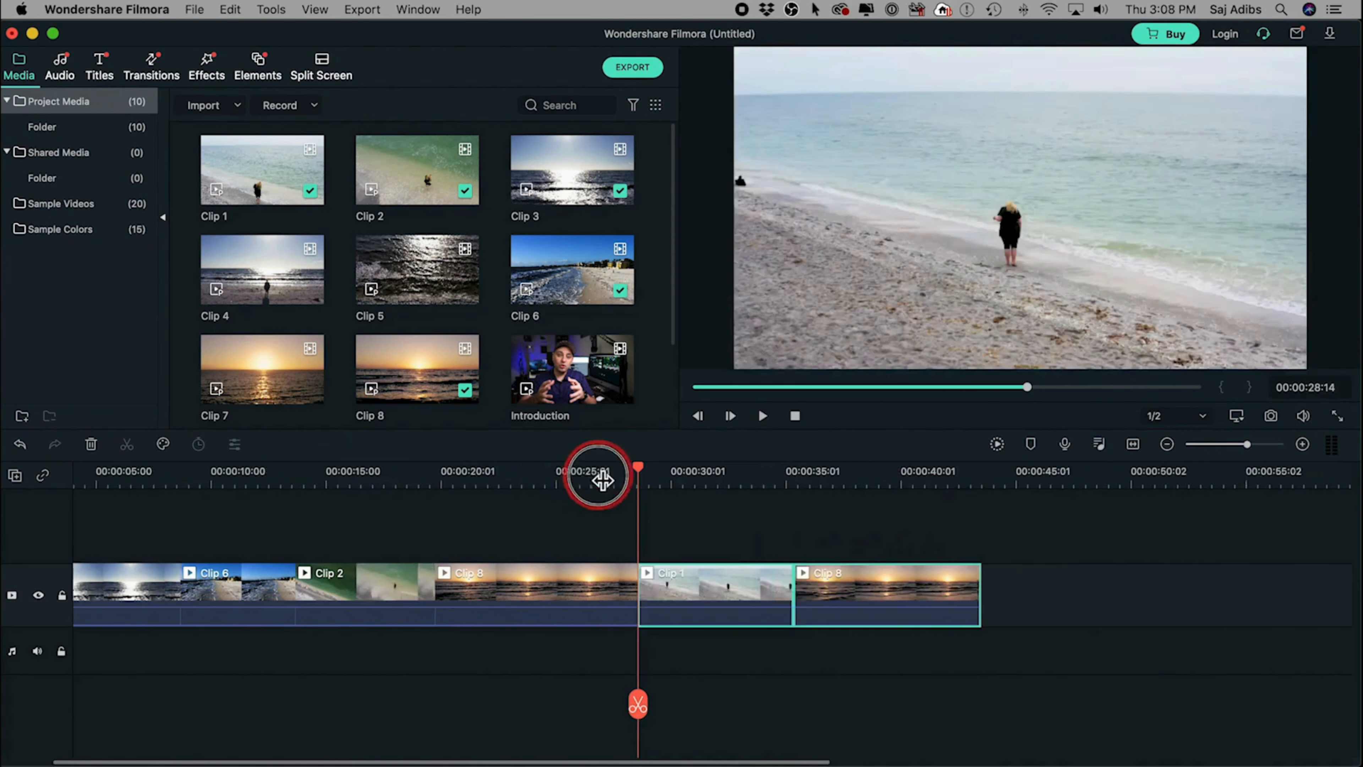
Step: Scrub from the end of the first Clip 8 segment to 00:00:40:16 and review the clip order of the whole sequence
left_click_drag(638, 469, 940, 480)
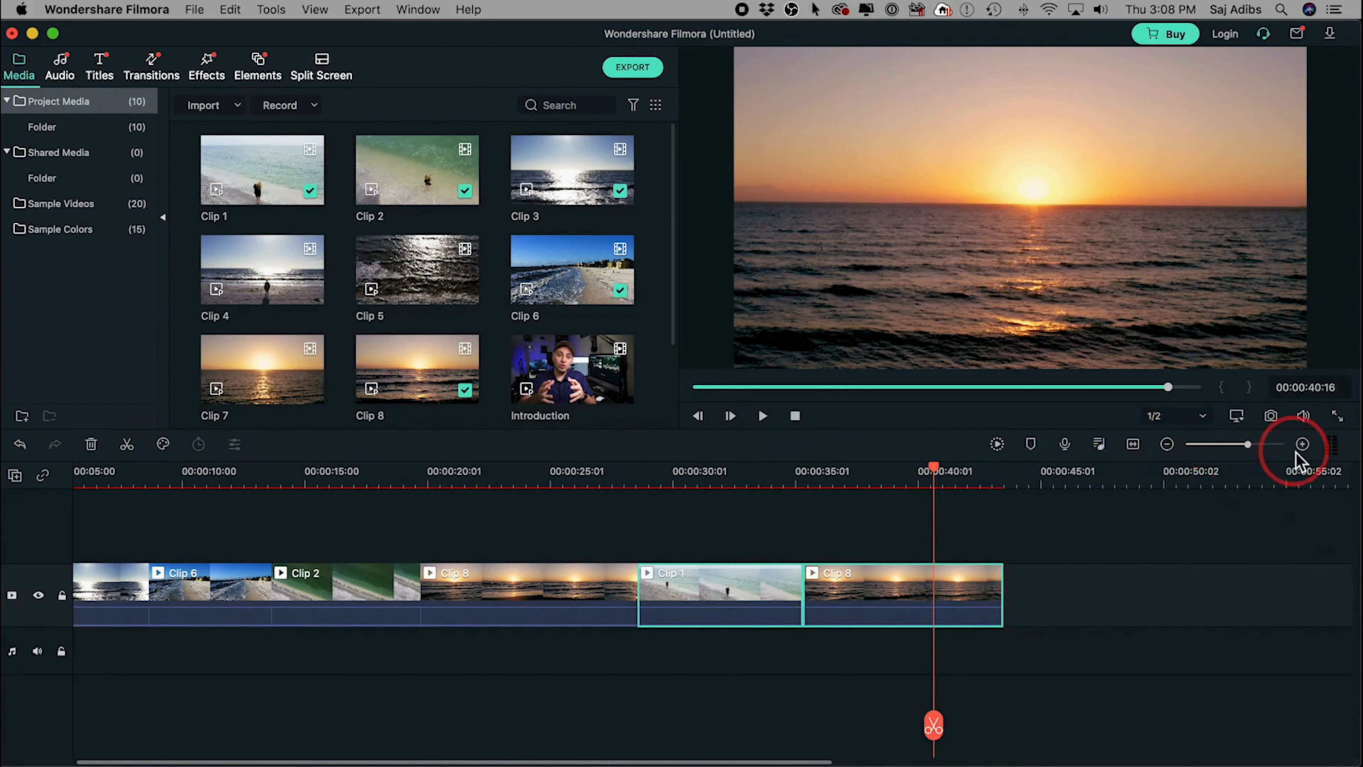
mouse_move(1250, 446)
left_mouse_down()
mouse_move(1223, 446)
mouse_move(1265, 445)
mouse_move(1233, 446)
mouse_move(1245, 445)
left_mouse_up()
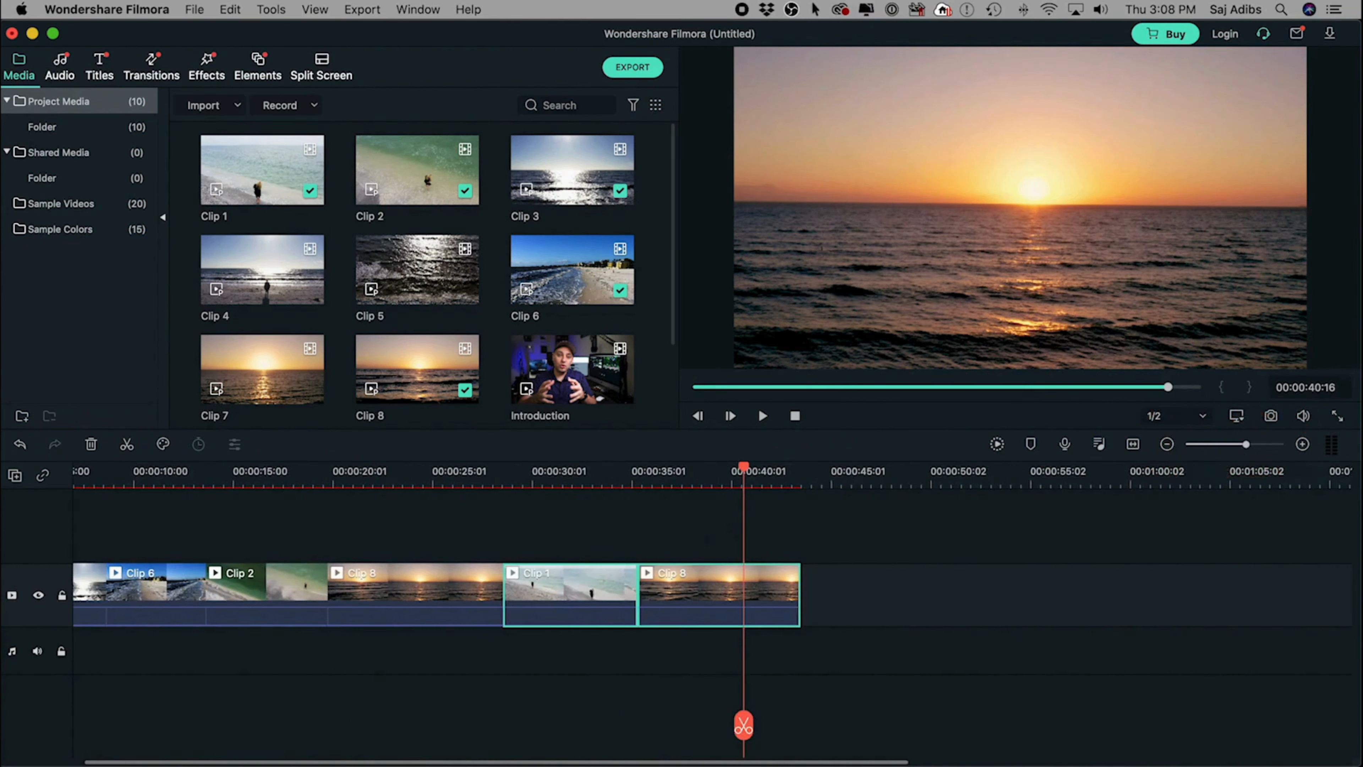
left_click(585, 647)
scroll(584, 647, "left", 5)
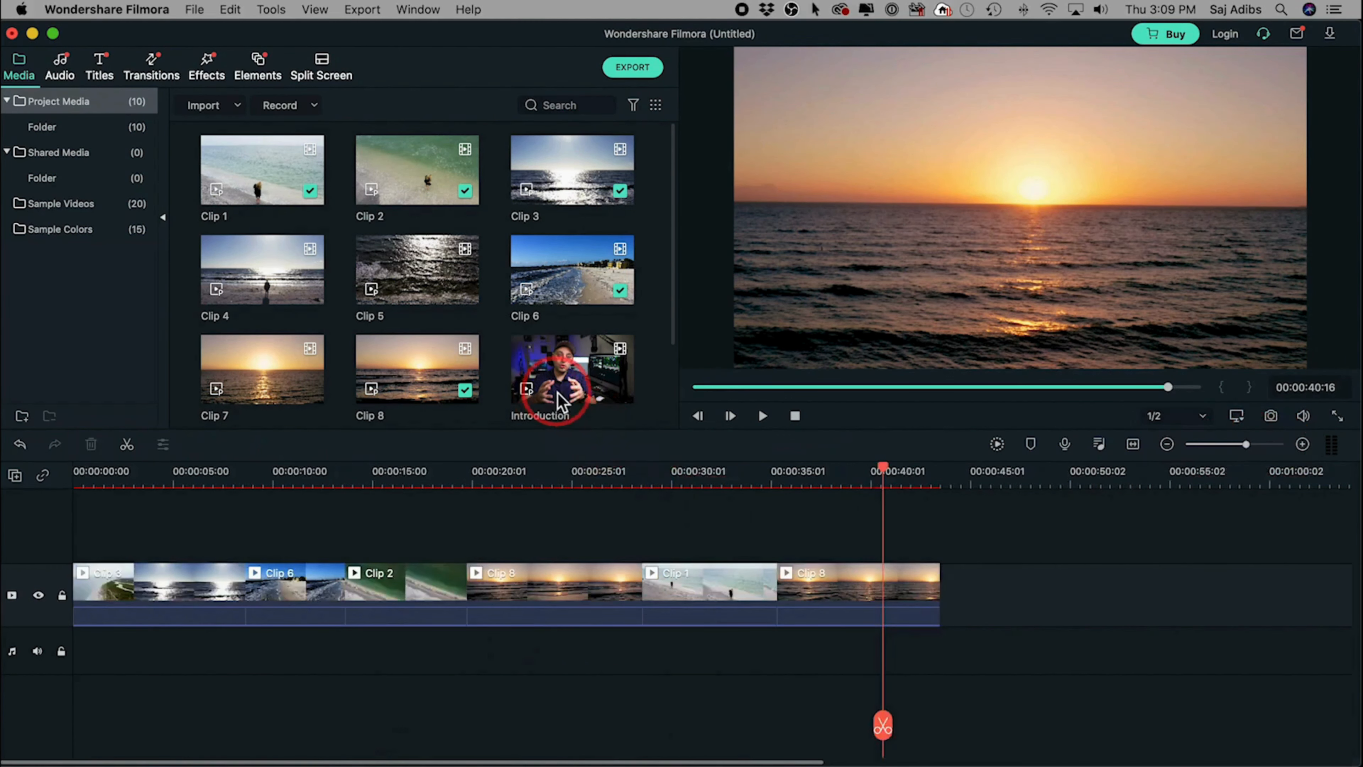
left_click(833, 625)
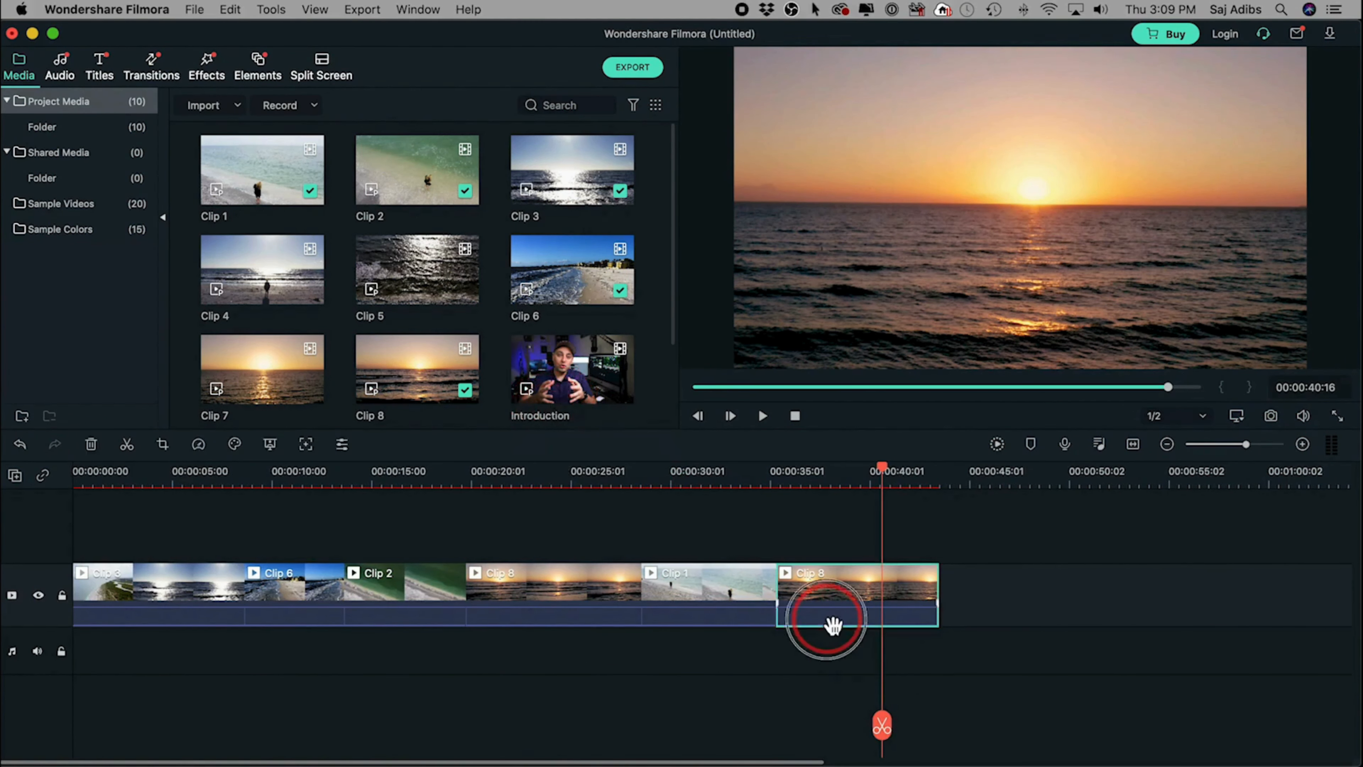
left_click(721, 624)
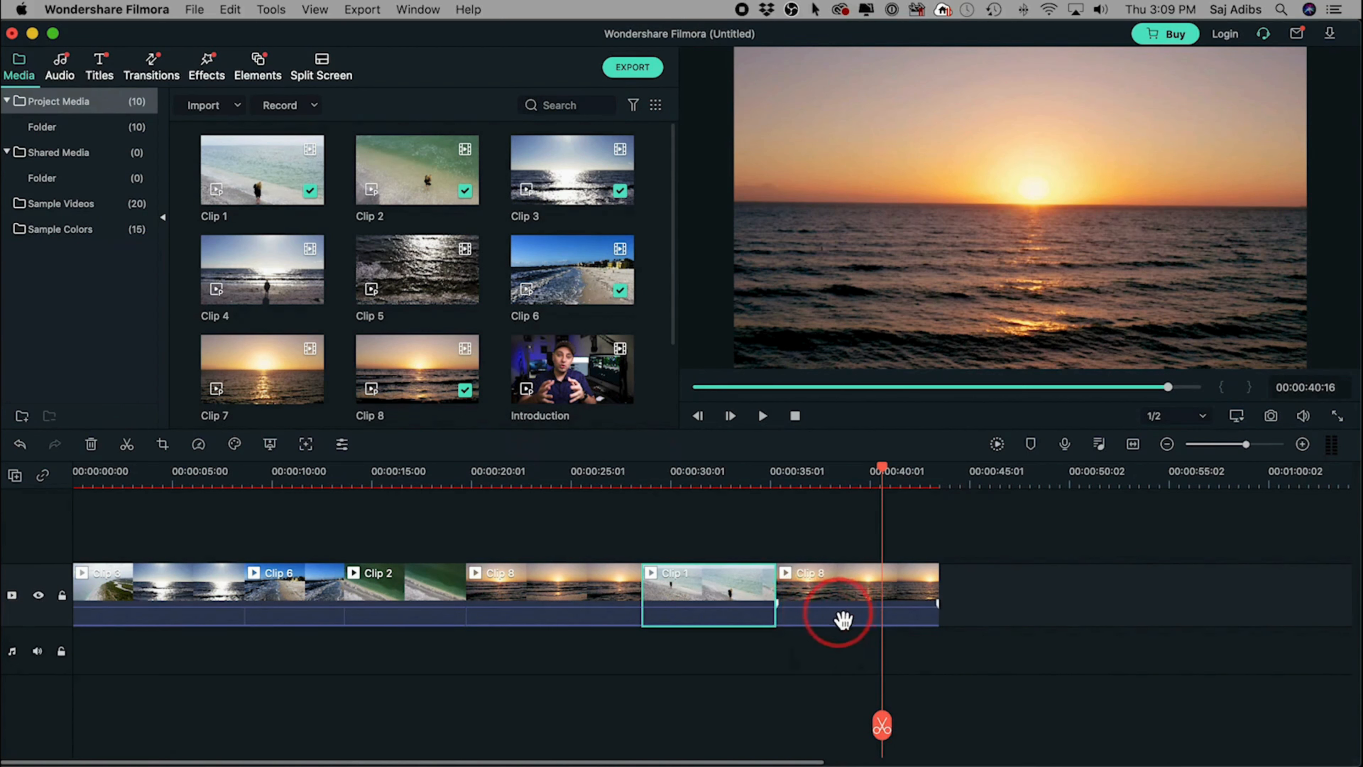
Step: Add the Introduction clip at the end of the sequence and show its frame at 00:00:53:22
left_click(583, 398)
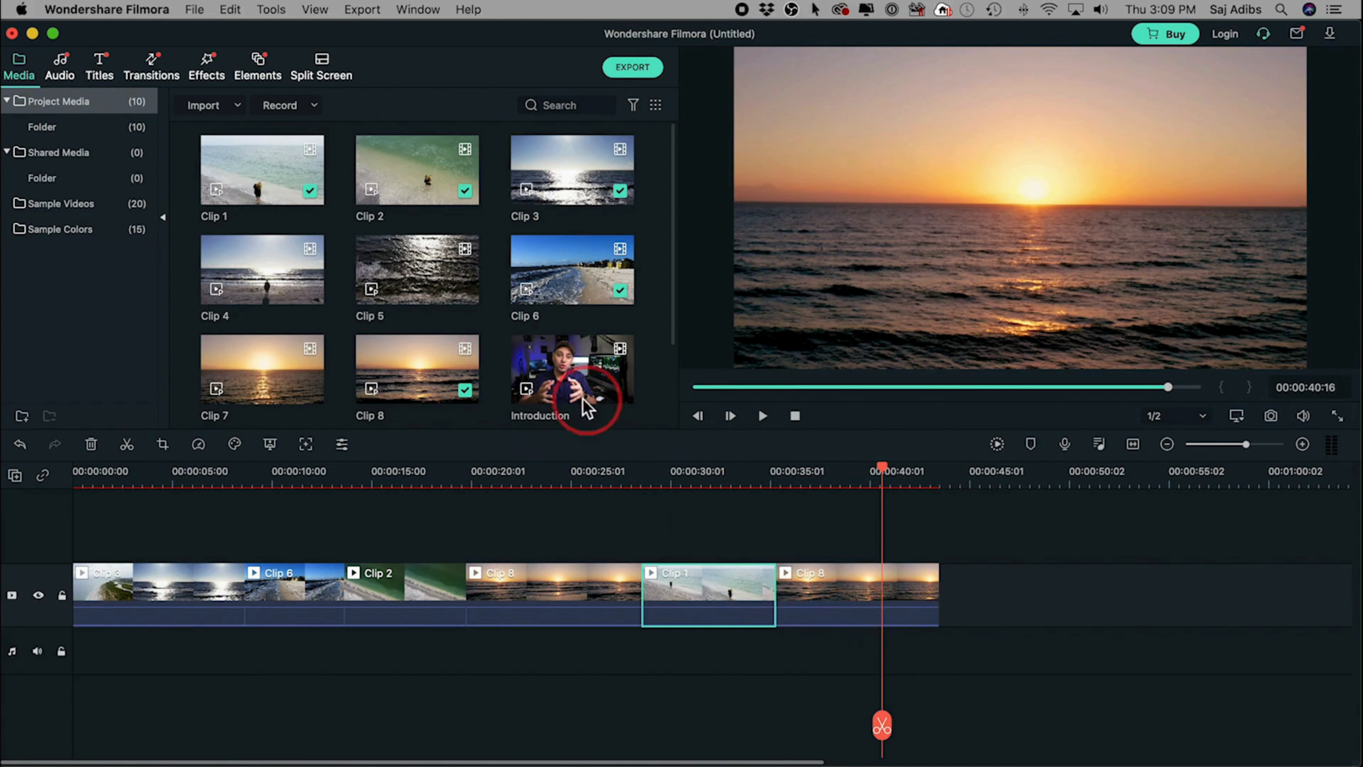
left_click_drag(566, 381, 944, 593)
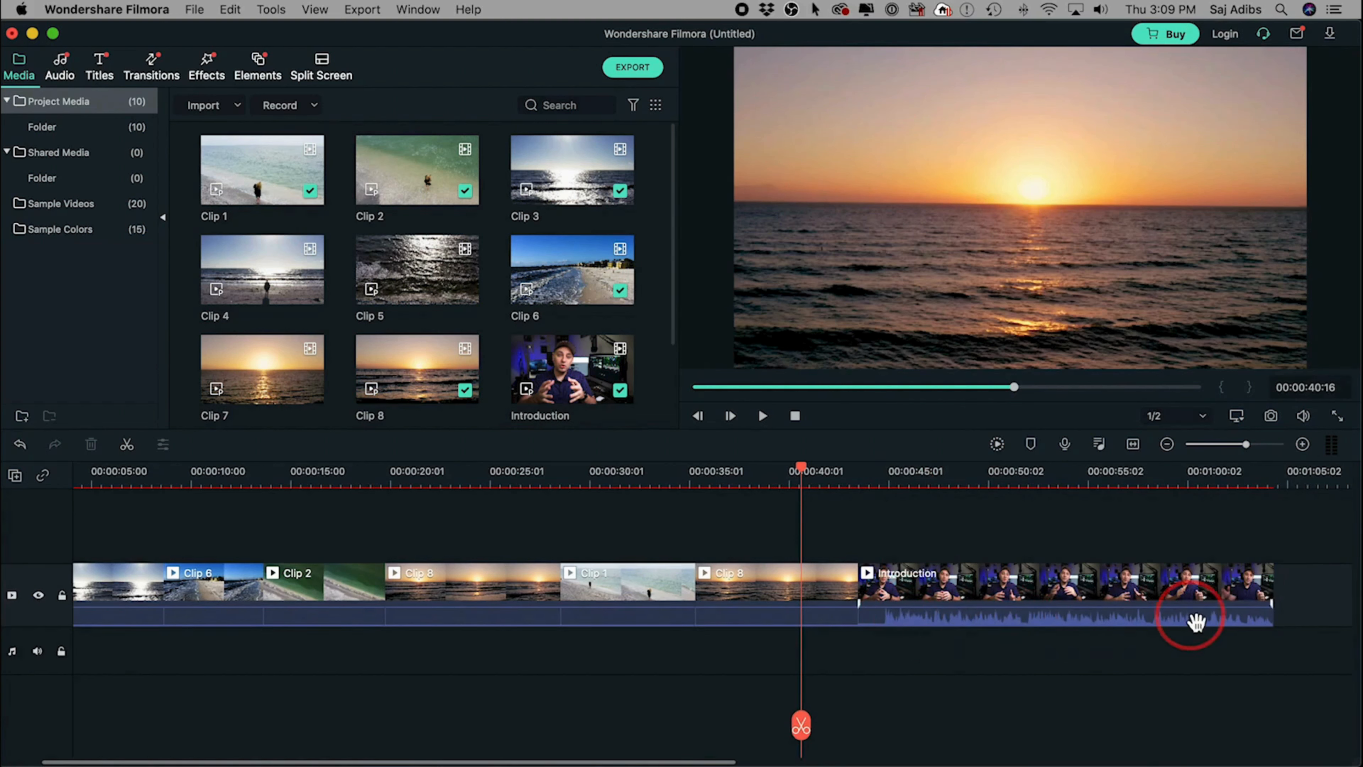
left_click(940, 472)
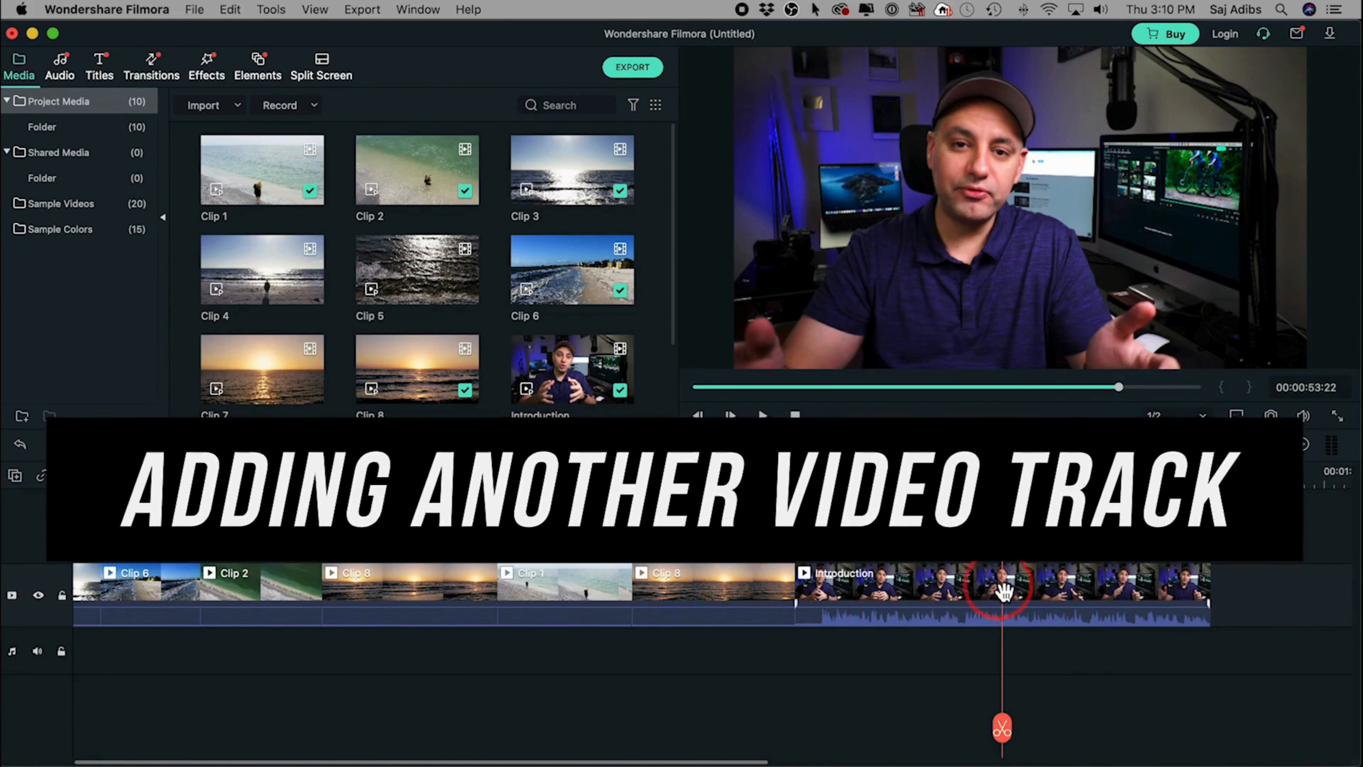
scroll(966, 598, "left", 1)
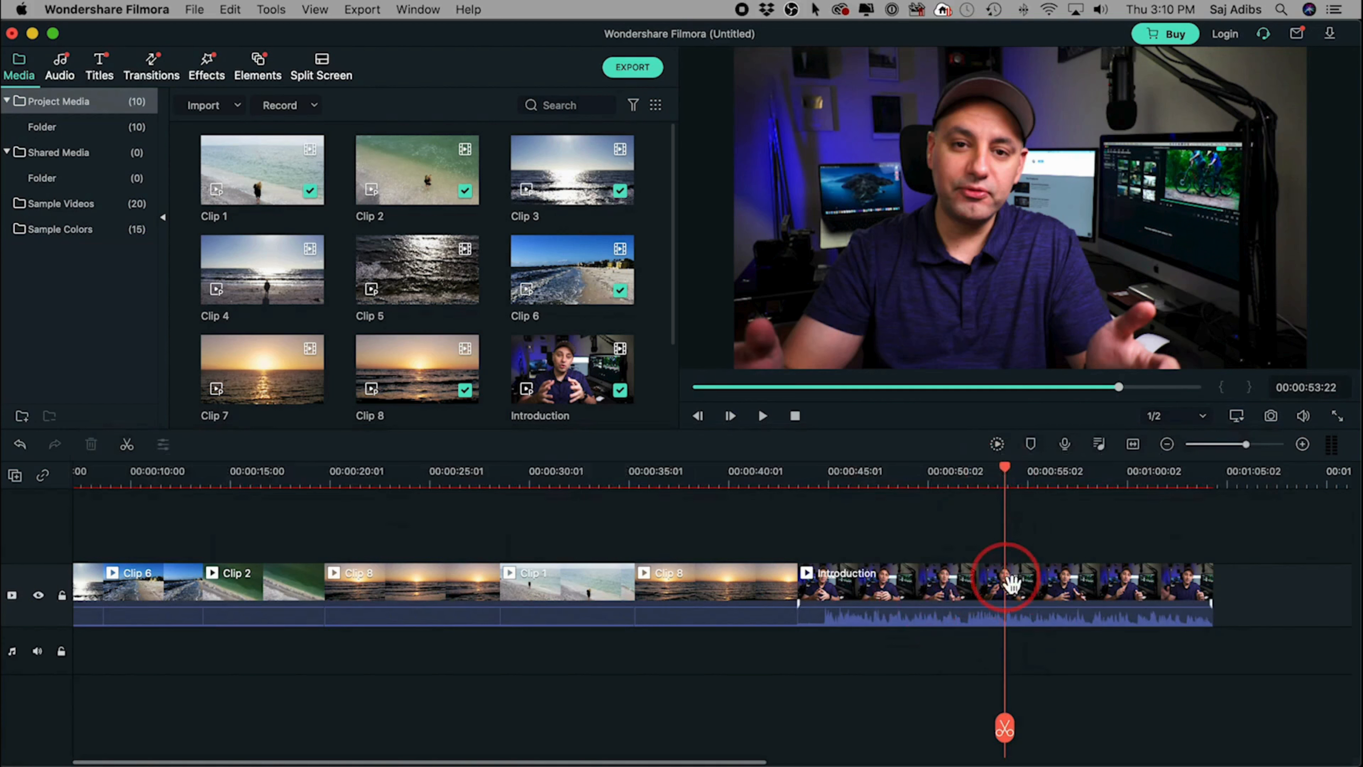
scroll(1007, 591, "left", 1)
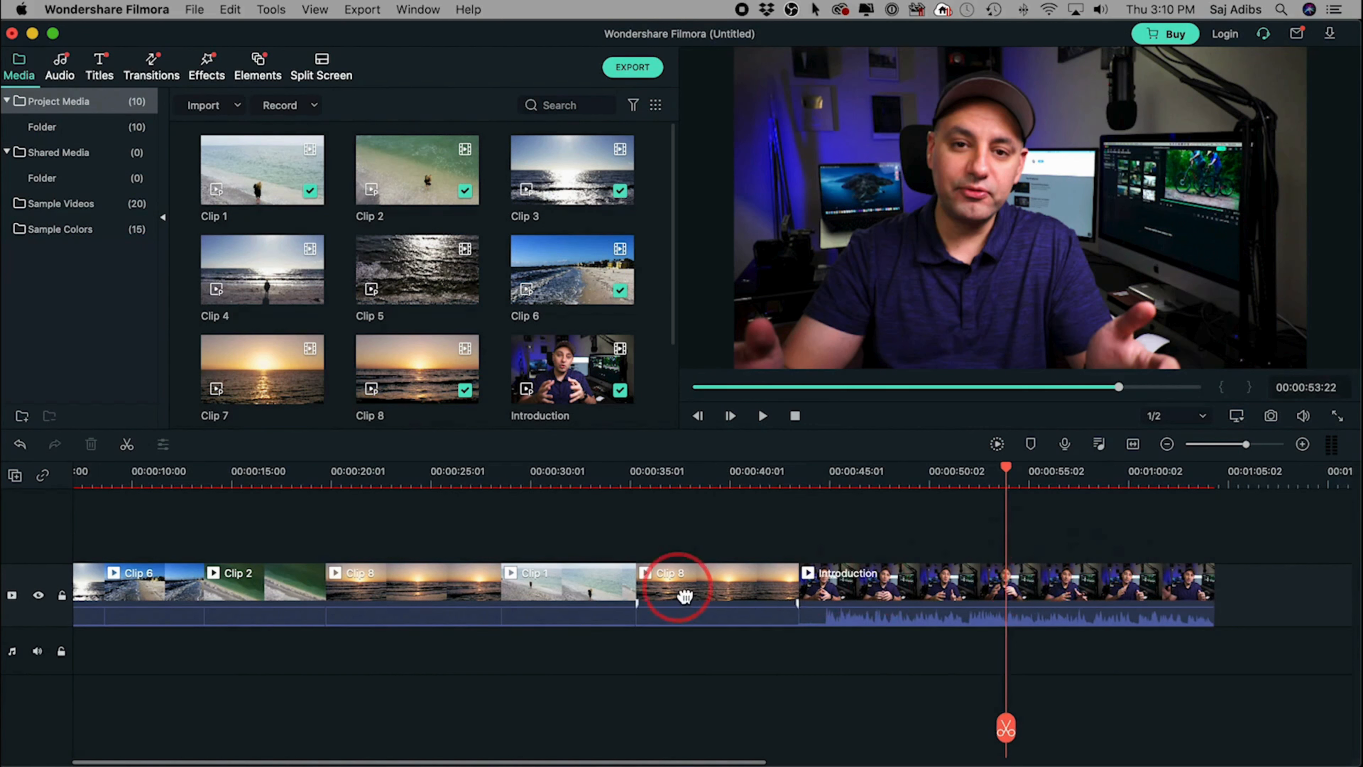
Step: Move the last Clip 8 segment onto a second video track, above the middle of the Introduction clip
left_click(709, 591)
left_click_drag(714, 588, 1017, 553)
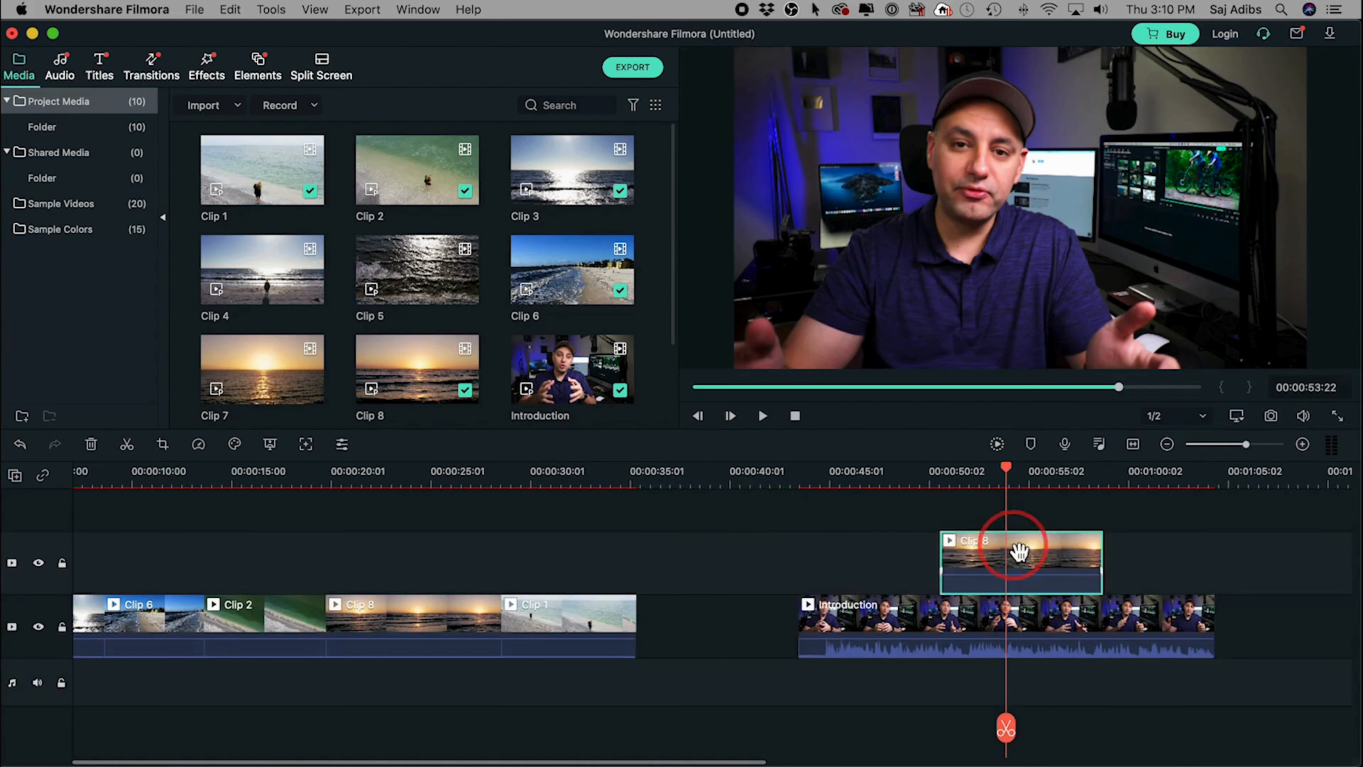
scroll(231, 569, "right", 1)
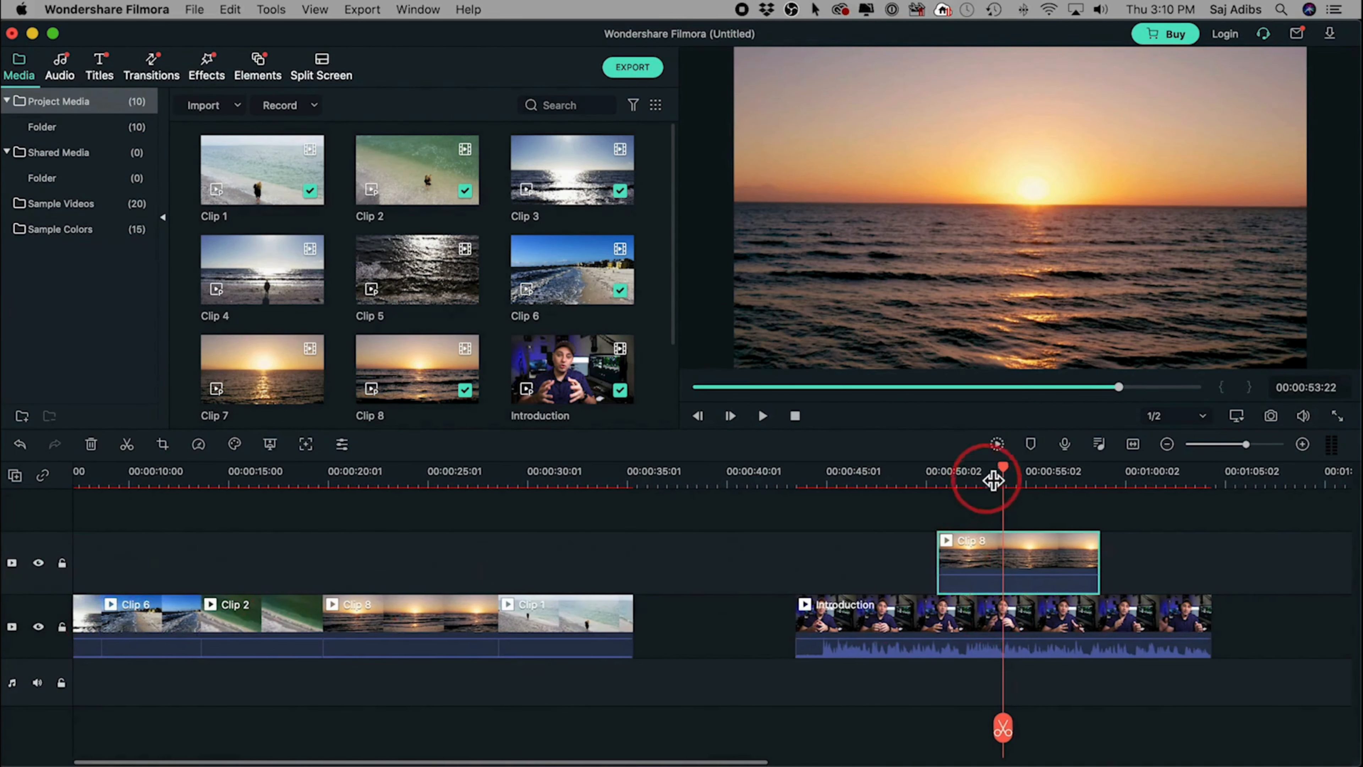
Step: Mute the computer's sound and preview the Clip 8 overlay over Introduction from 00:00:49:21 to 00:00:59:13, skipping ahead partway
left_click_drag(1004, 471, 928, 483)
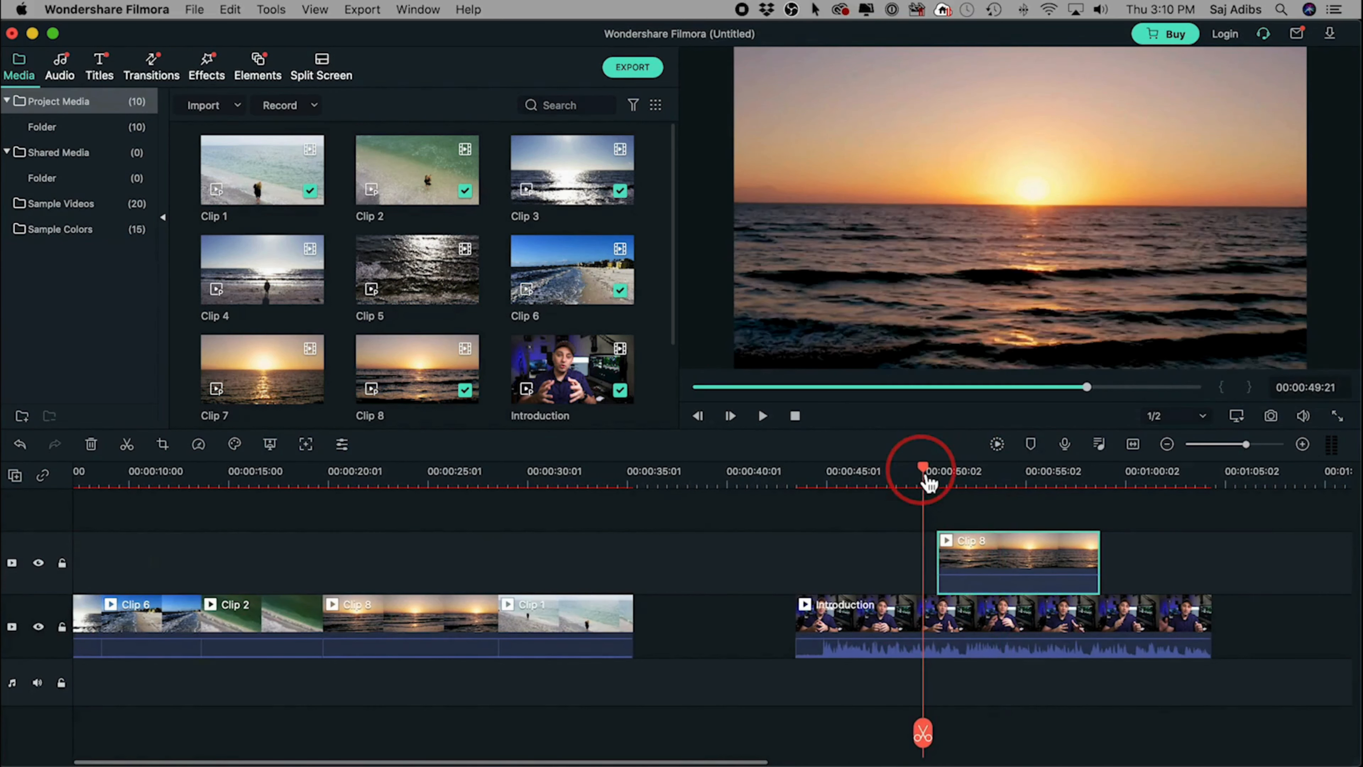
key("XF86AudioMute")
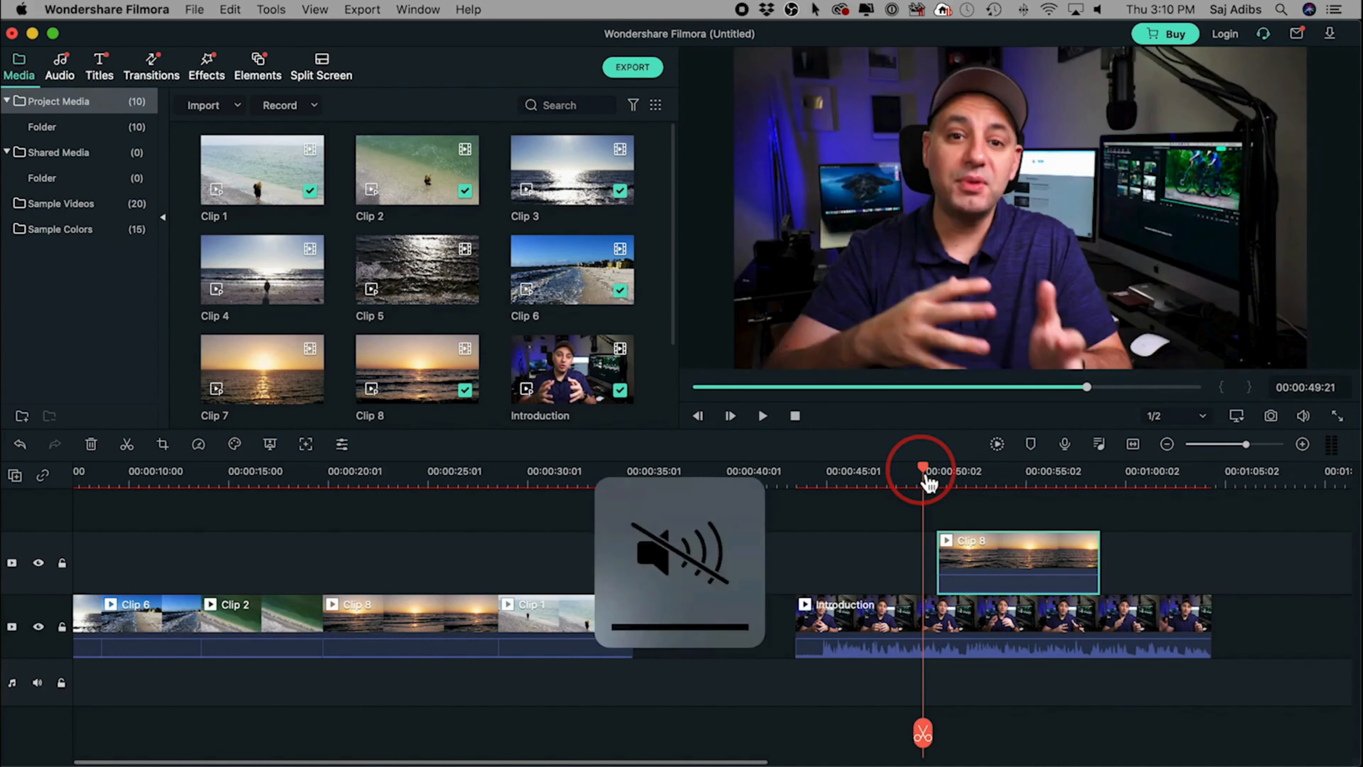
key("space")
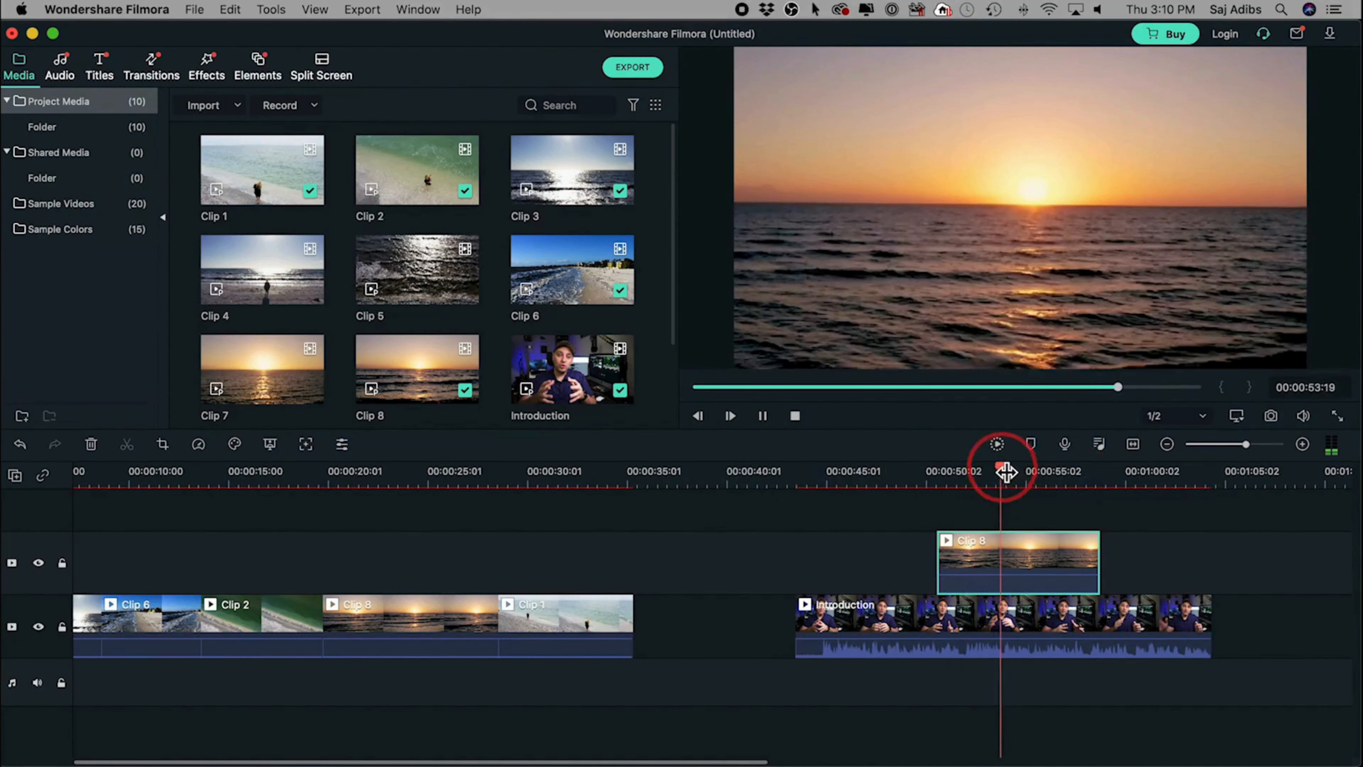
left_click_drag(1007, 473, 1087, 473)
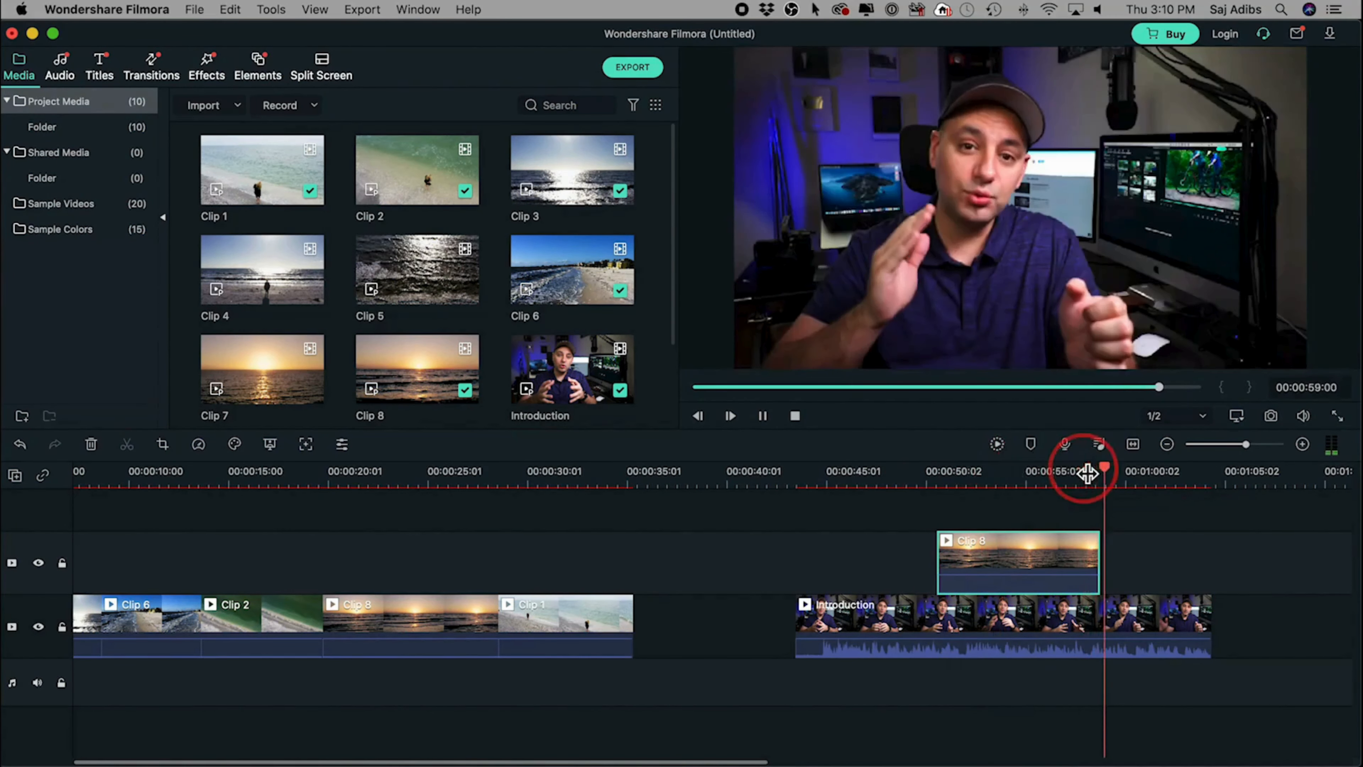
key("space")
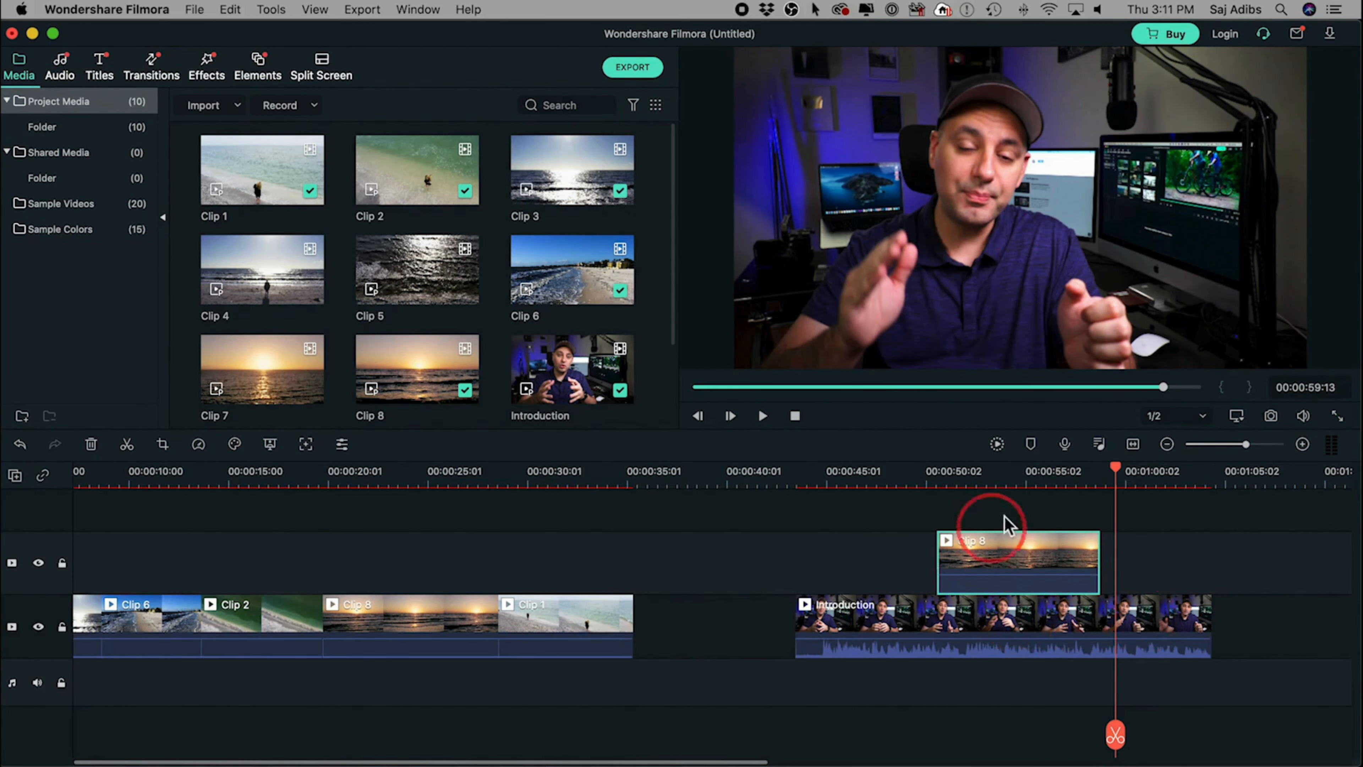
Step: Delete the overlaid Clip 8 segment and the Introduction clip from the timeline
scroll(1018, 575, "left", 1)
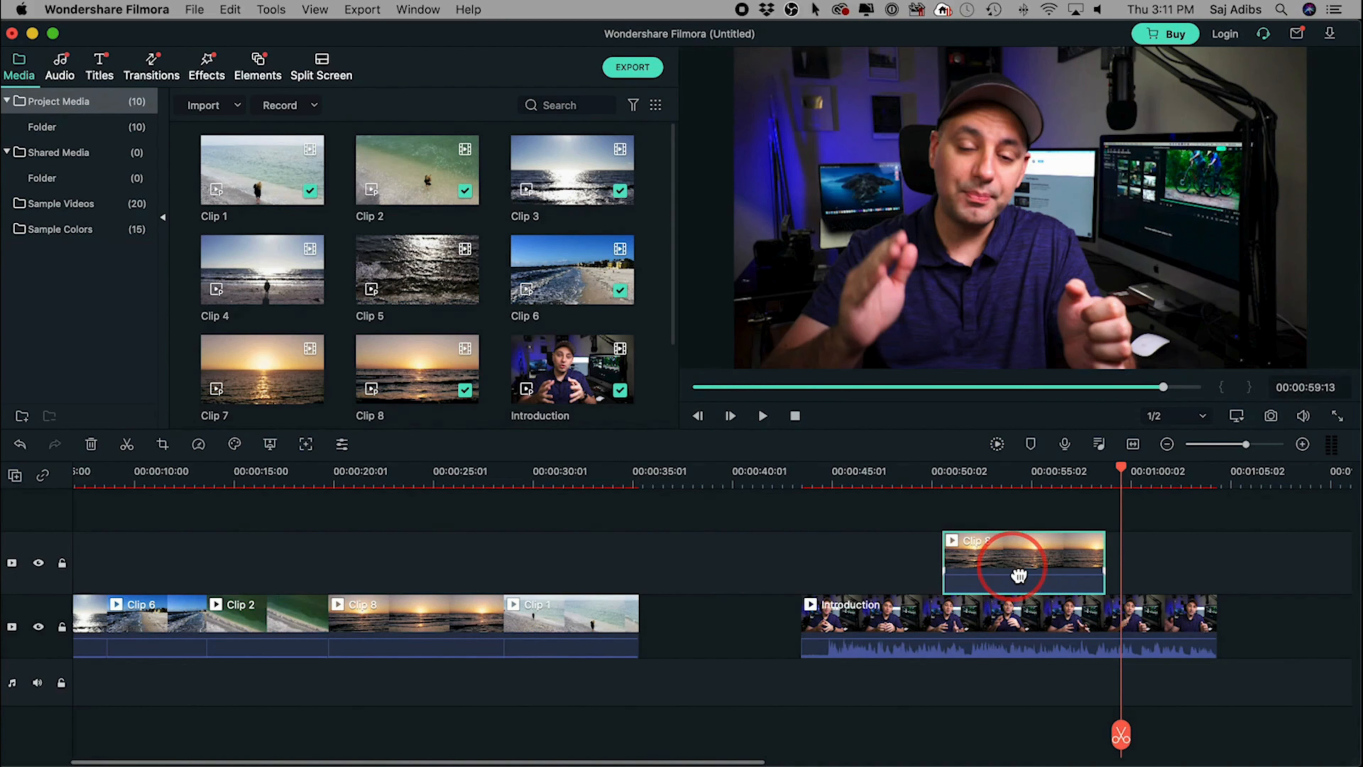
key("Delete")
left_click(996, 628)
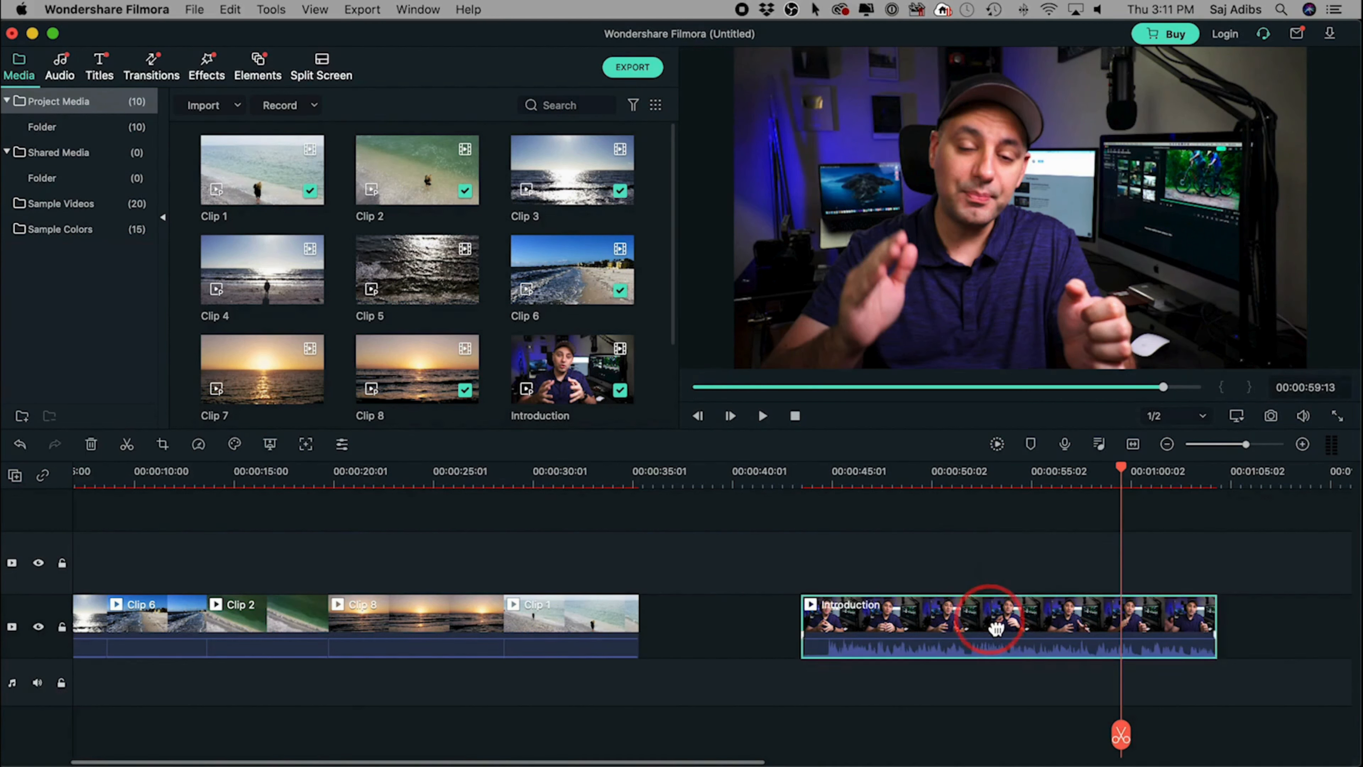
key("Delete")
scroll(885, 585, "left", 5)
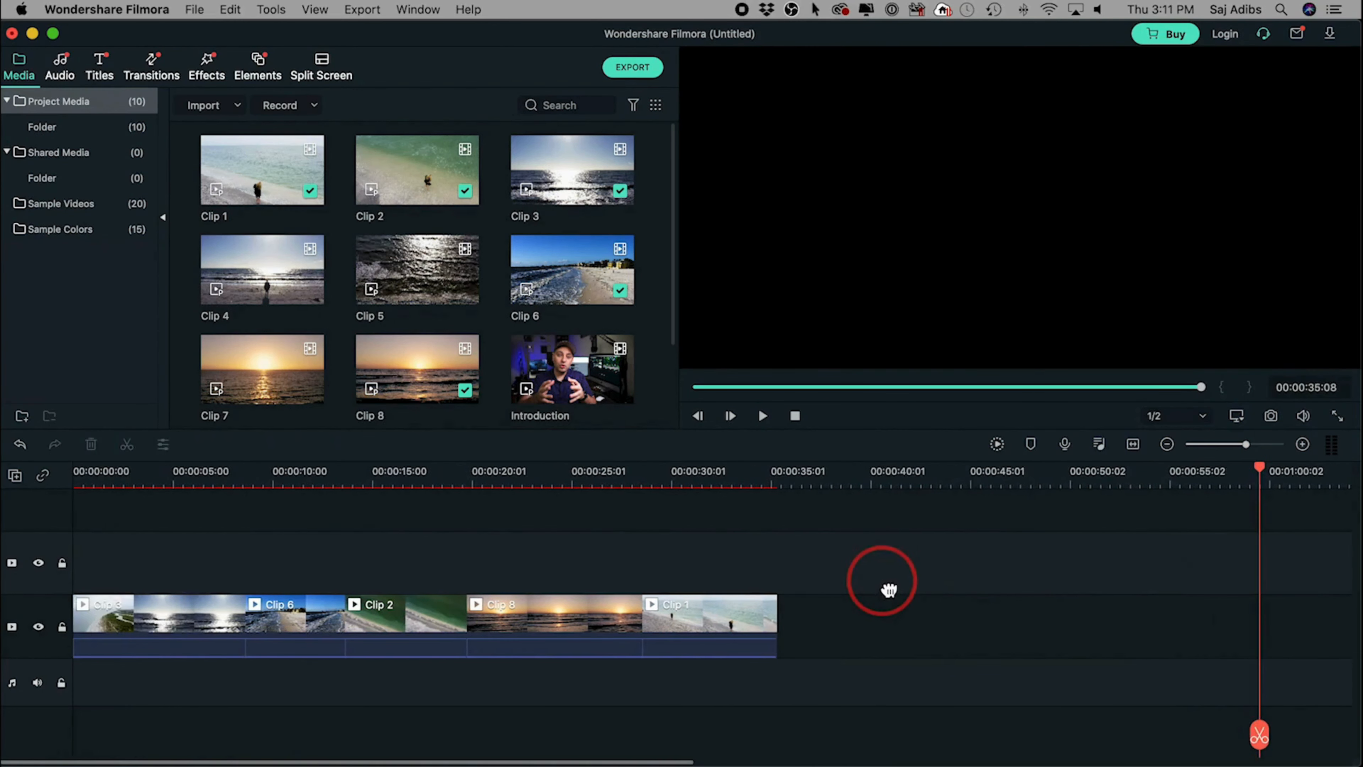
Step: Add the Piano Inspiration music to the audio track, starting at the beginning of the timeline
left_click(804, 481)
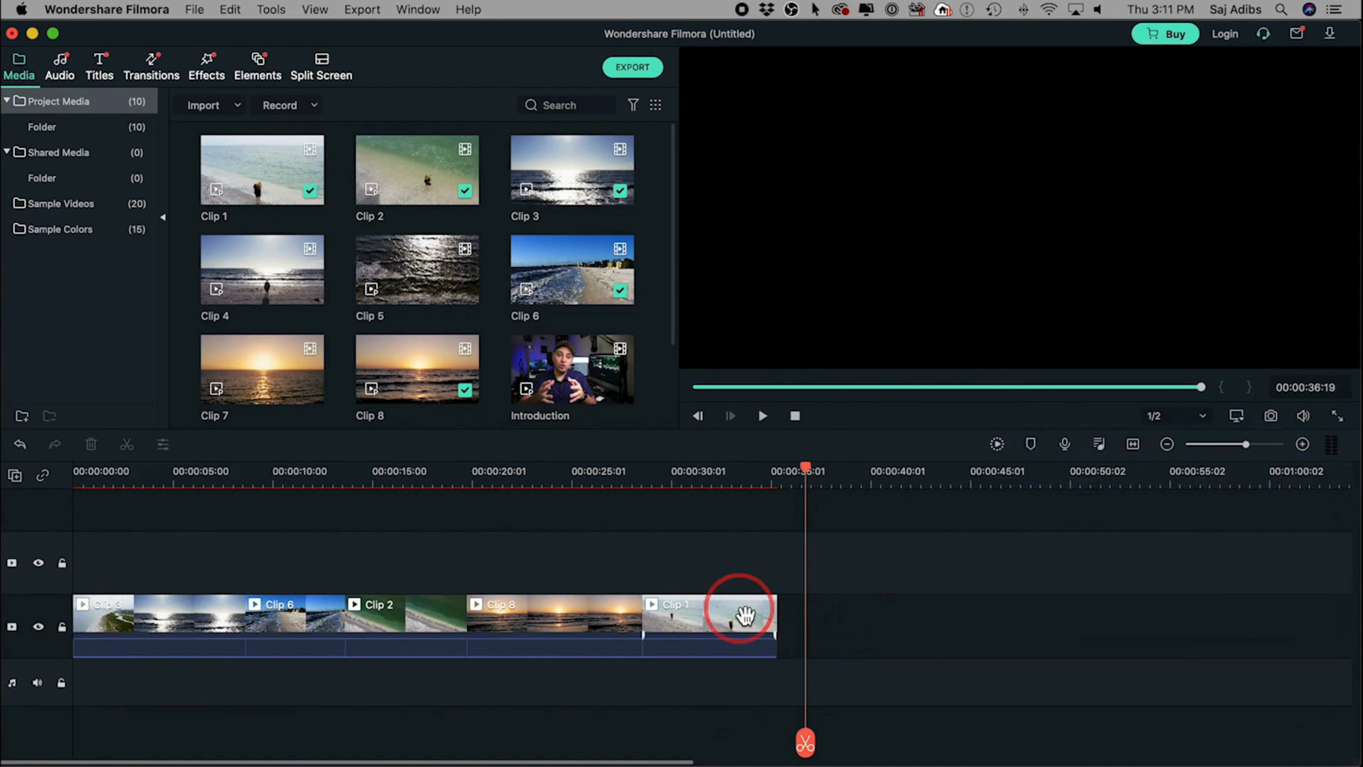
left_click_drag(672, 292, 669, 359)
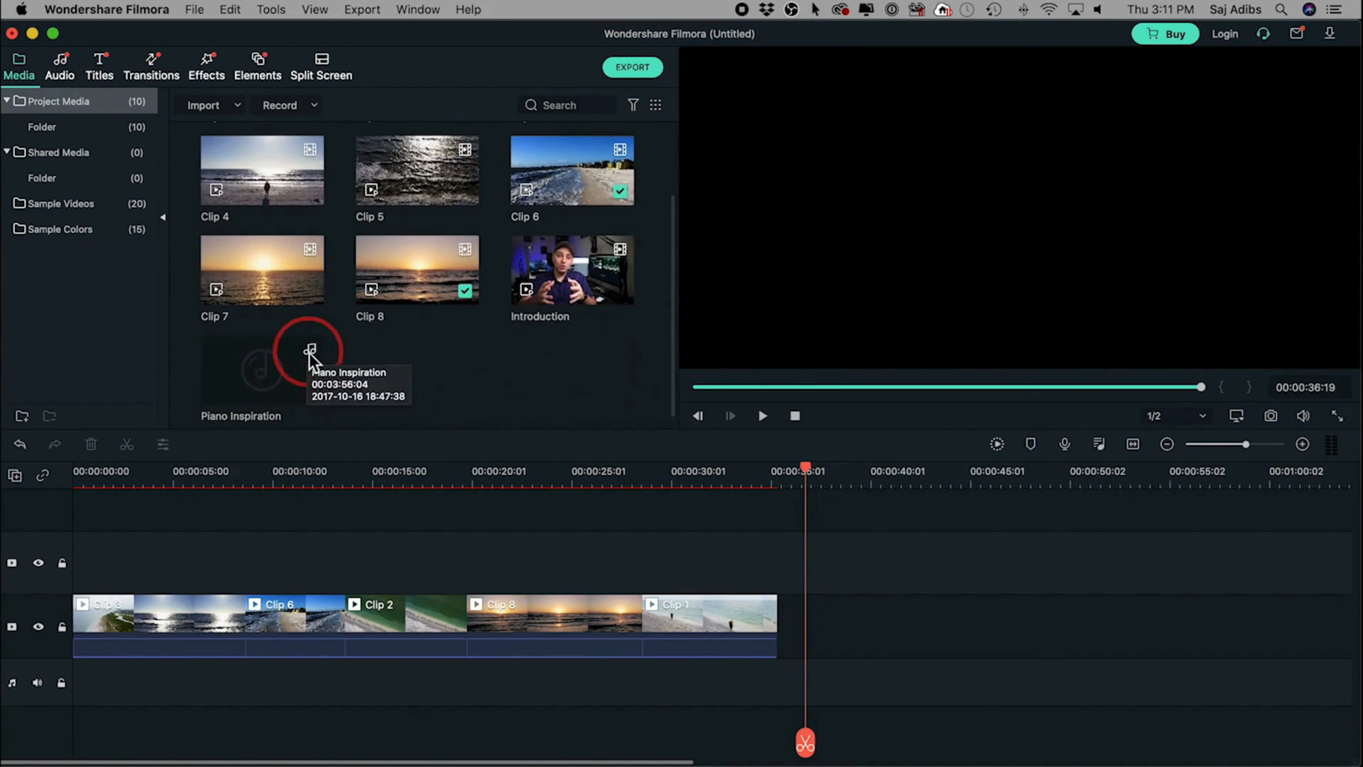
left_click_drag(310, 355, 79, 696)
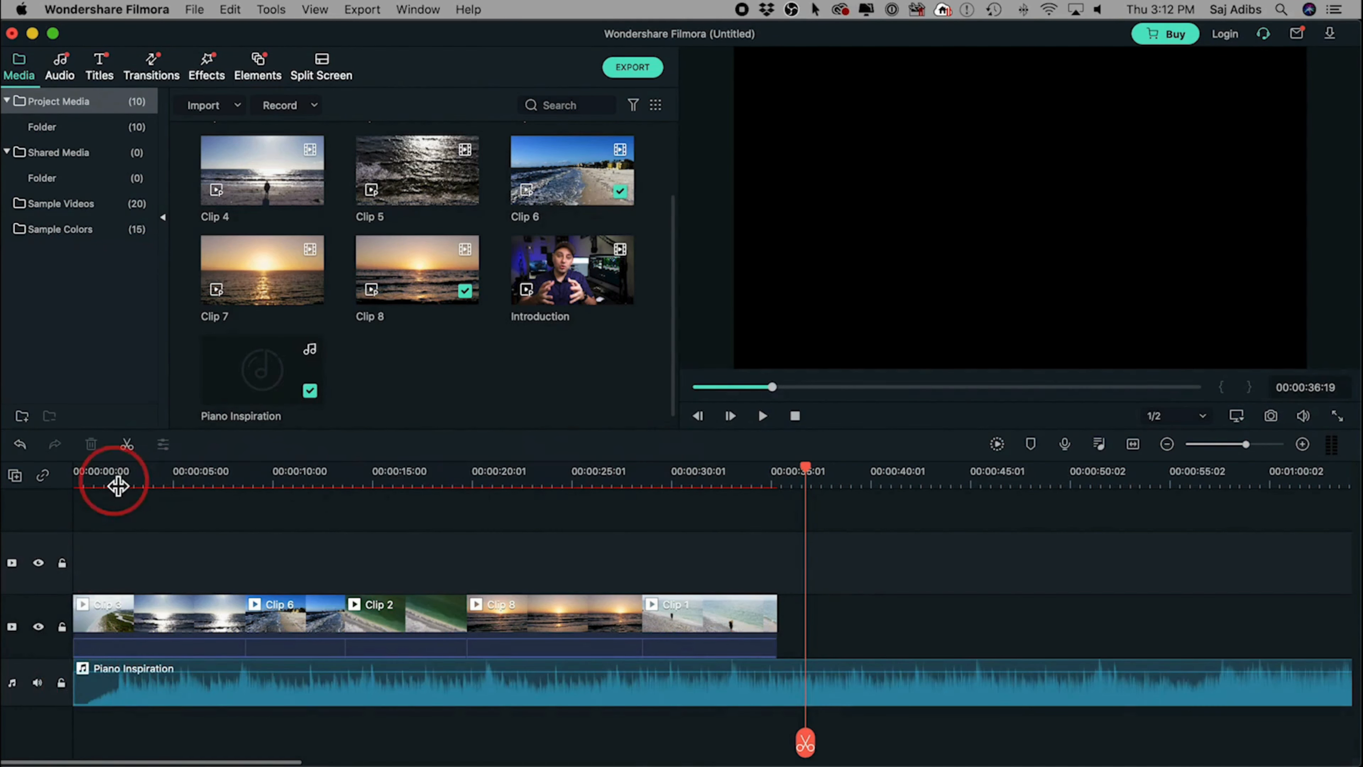
Step: Play the sequence with its music from near the start and display the audio level meter
left_click_drag(807, 468, 102, 508)
key("space")
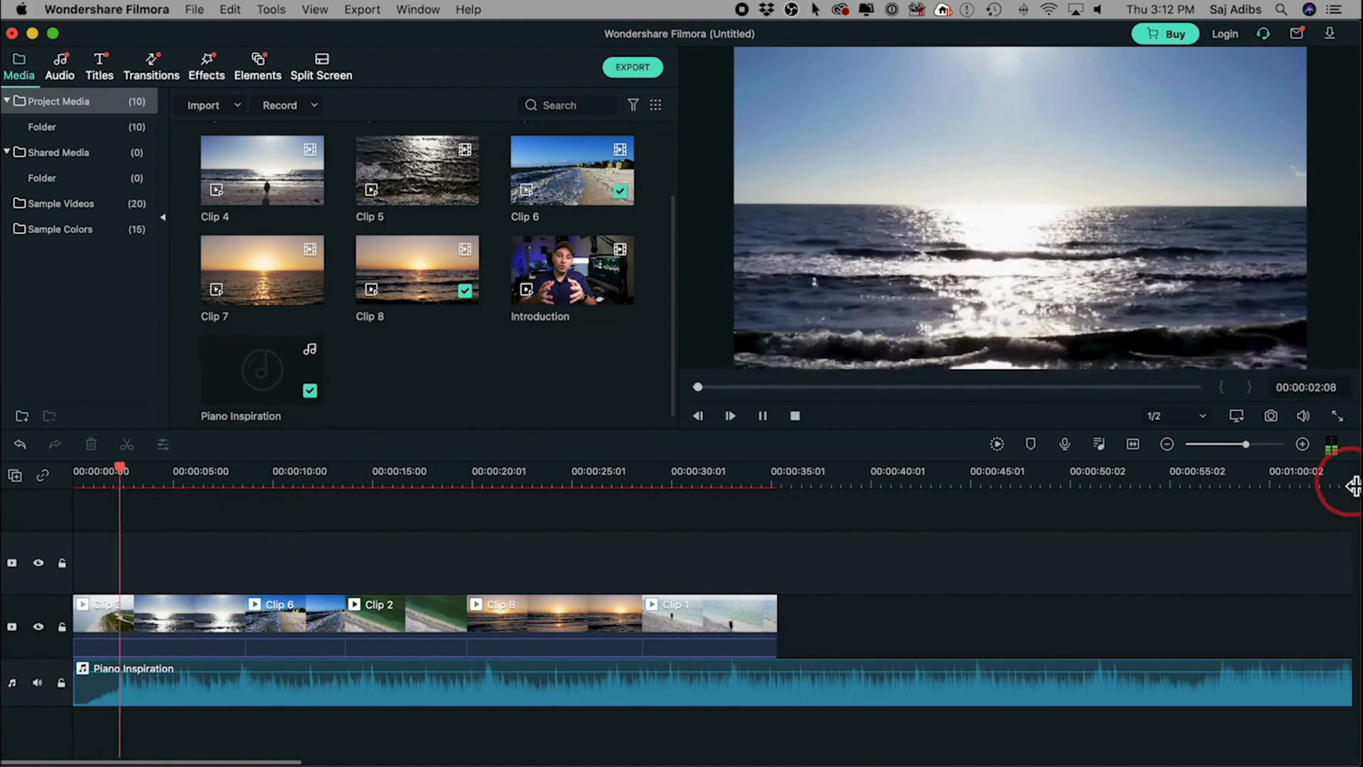
left_click(1332, 455)
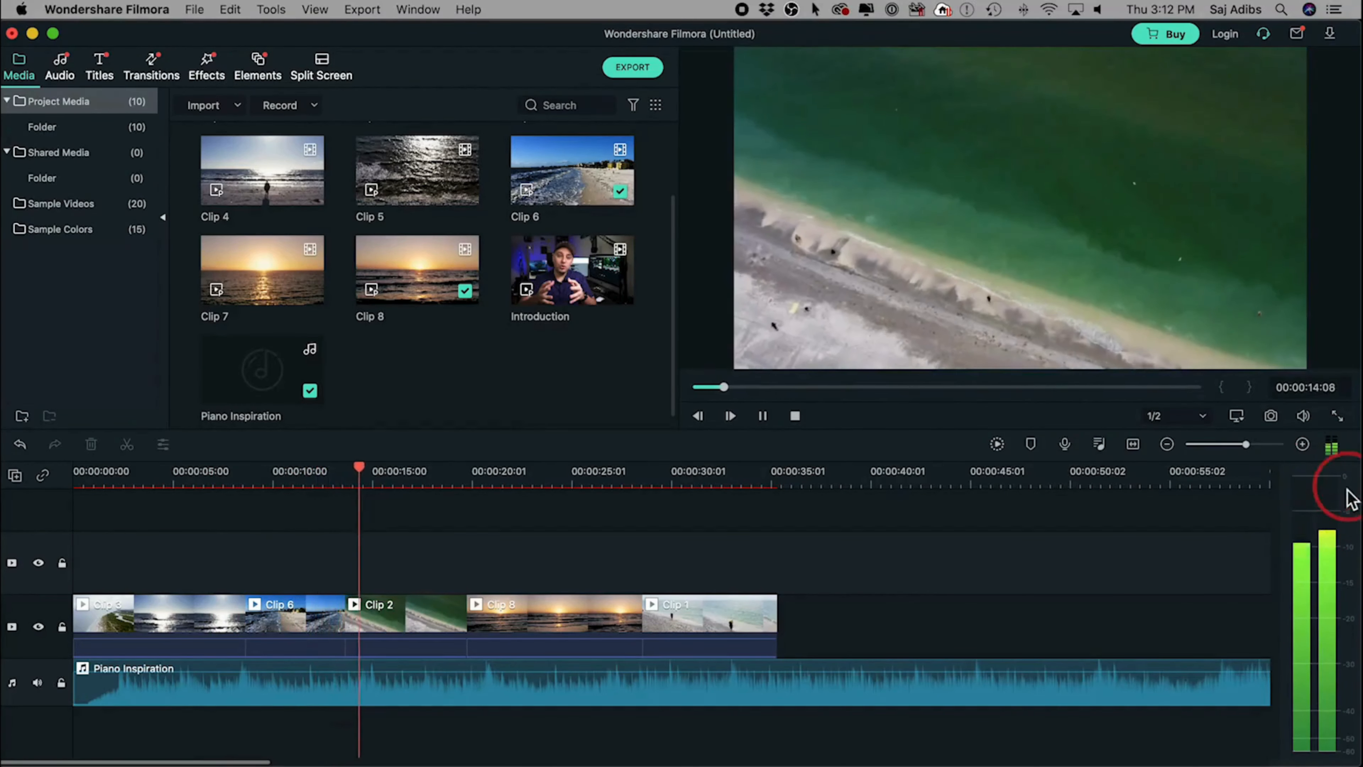
Step: Stop playback, split the Piano Inspiration music where the last video clip ends at 00:00:35:08, and delete the excess part
key("space")
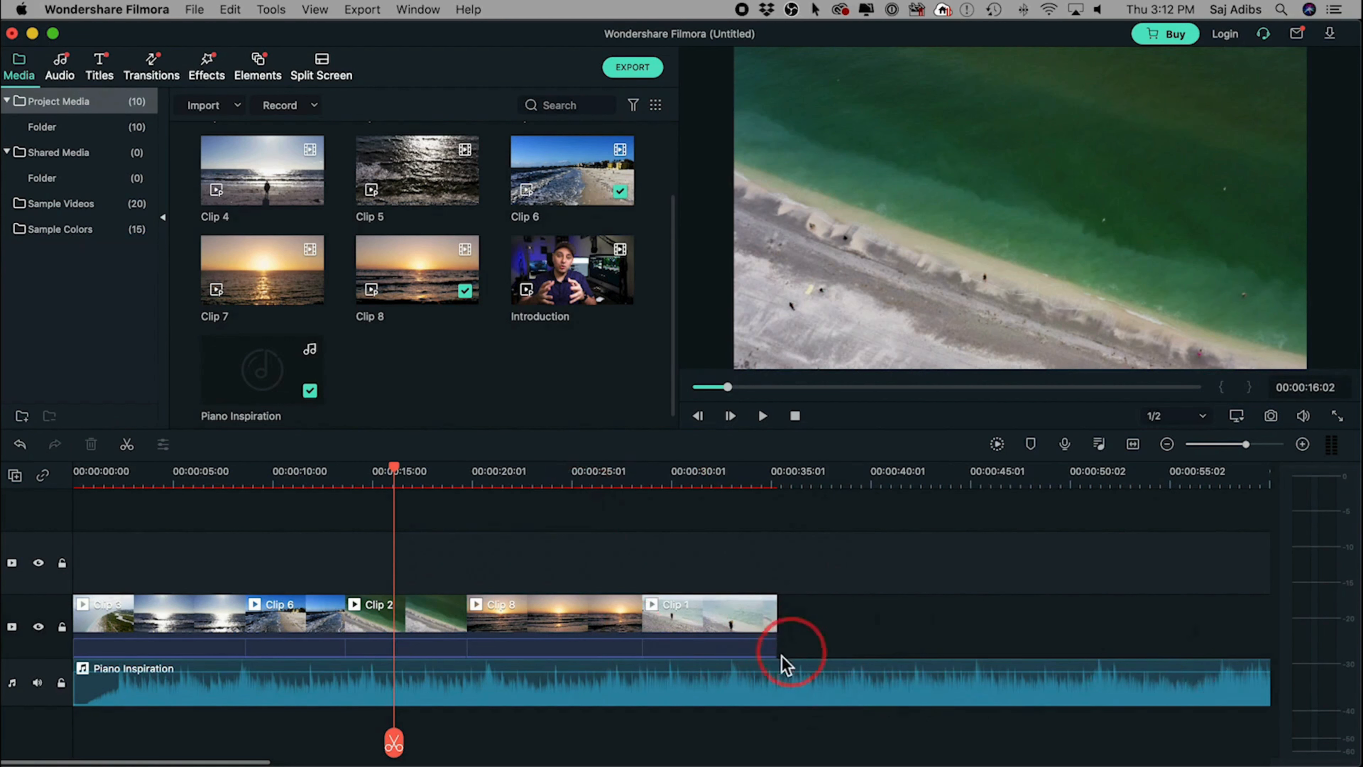
left_click_drag(788, 485, 781, 484)
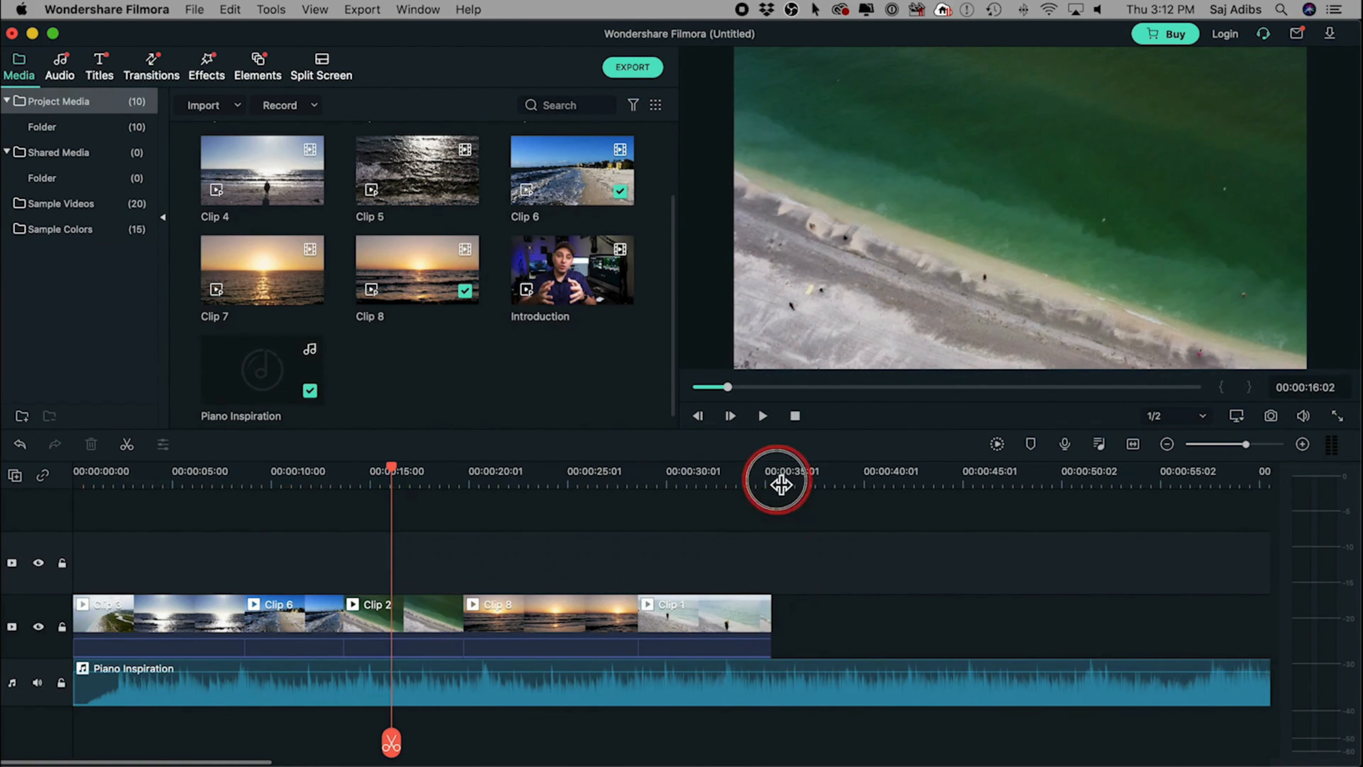
left_click_drag(400, 471, 783, 477)
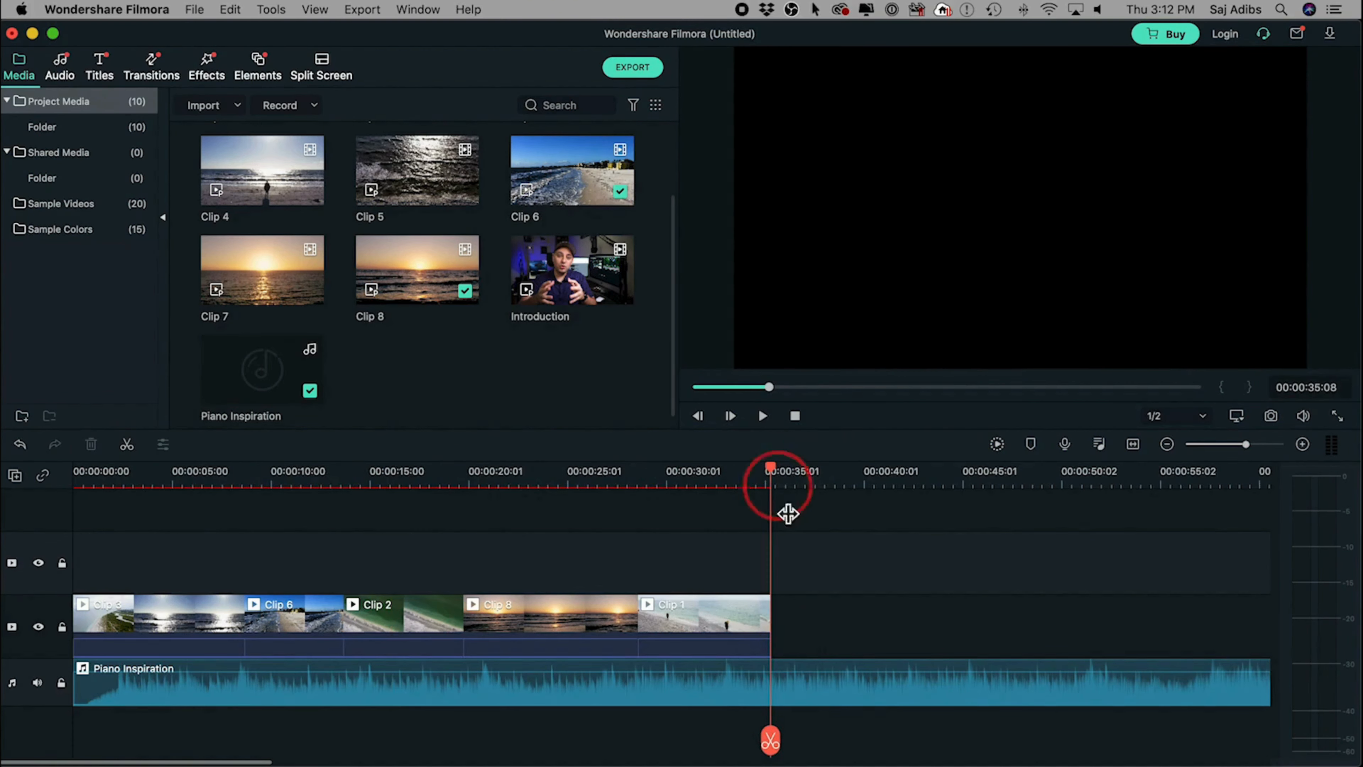
left_click(813, 699)
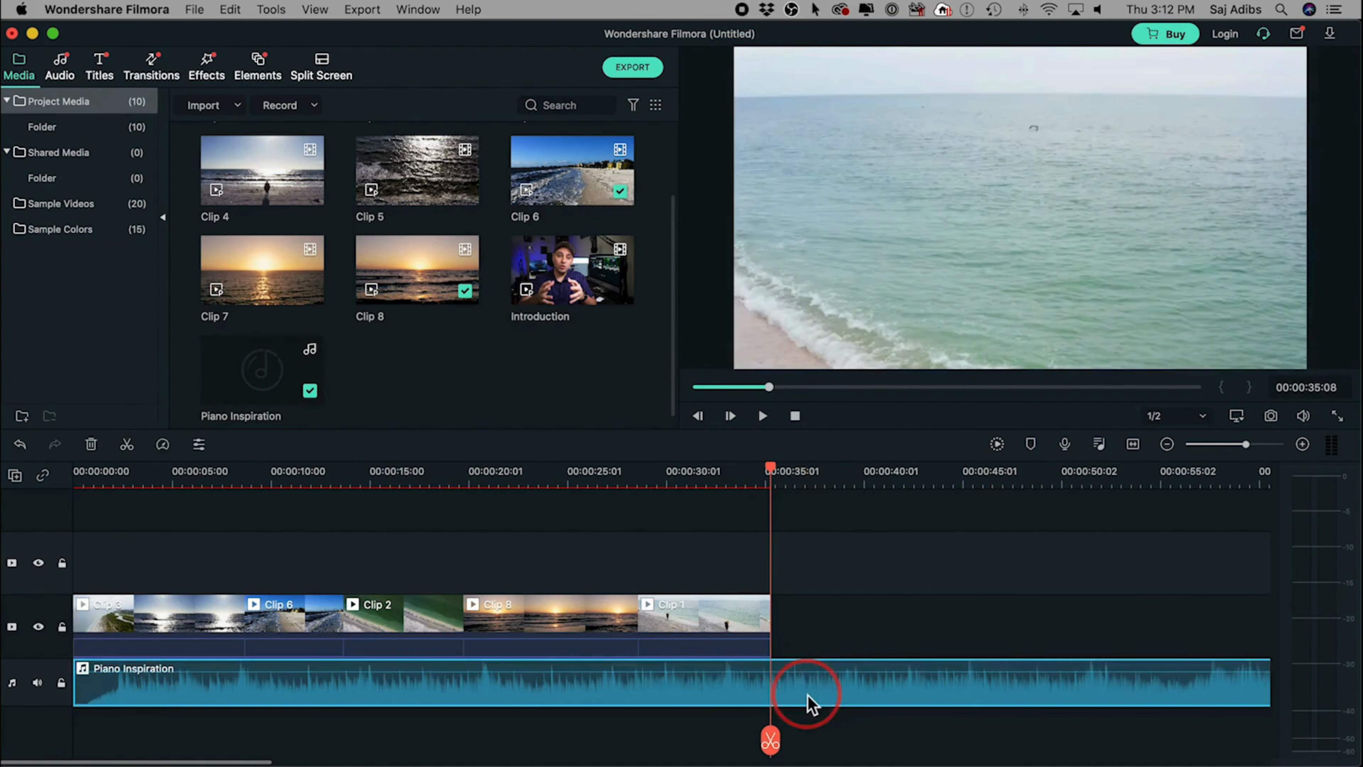
left_click(127, 444)
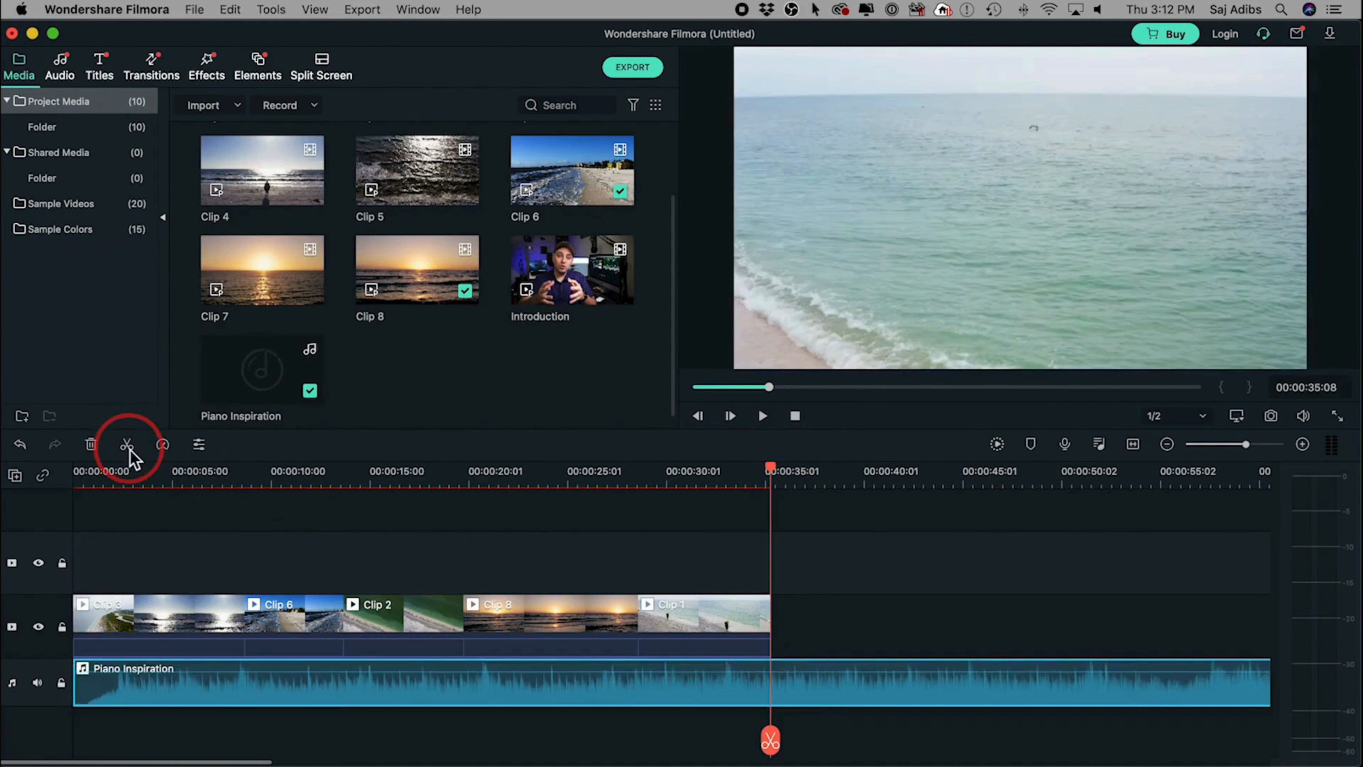
left_click(129, 448)
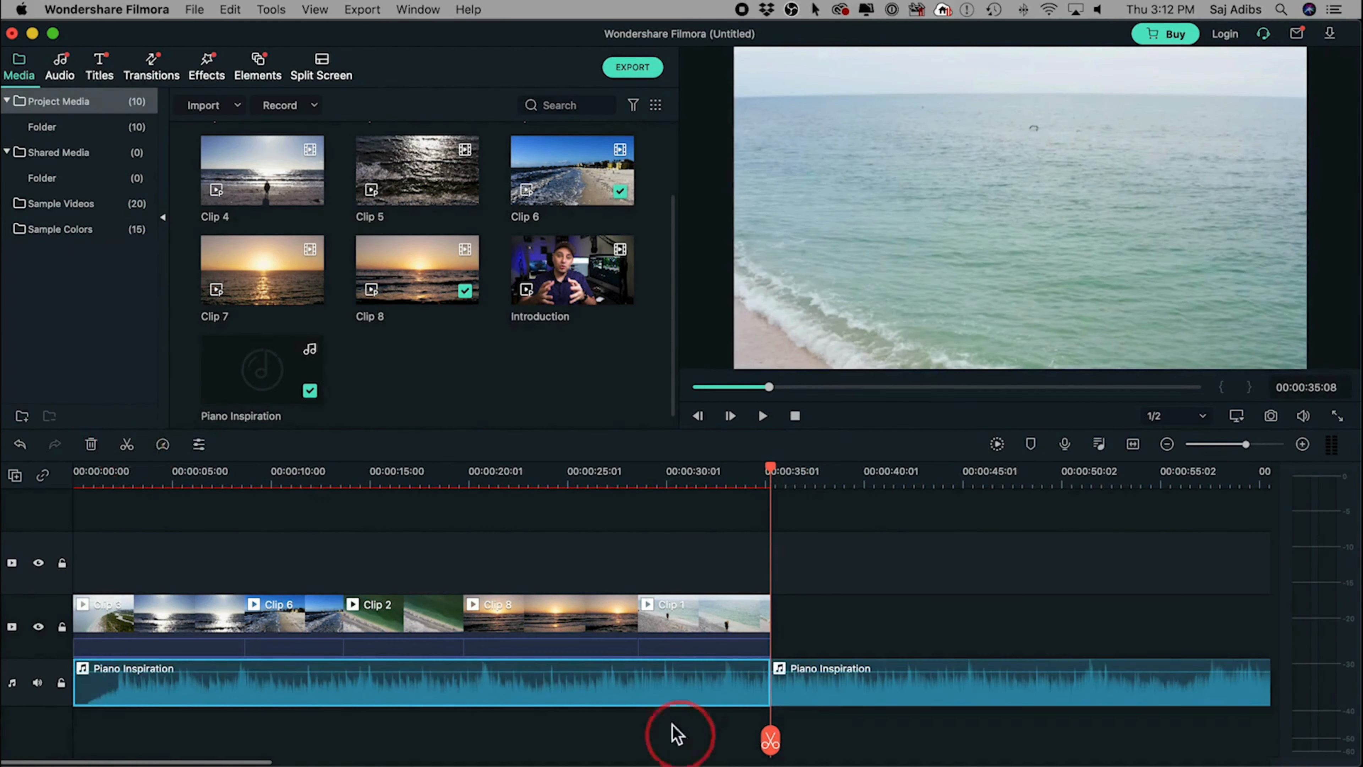
left_click(888, 697)
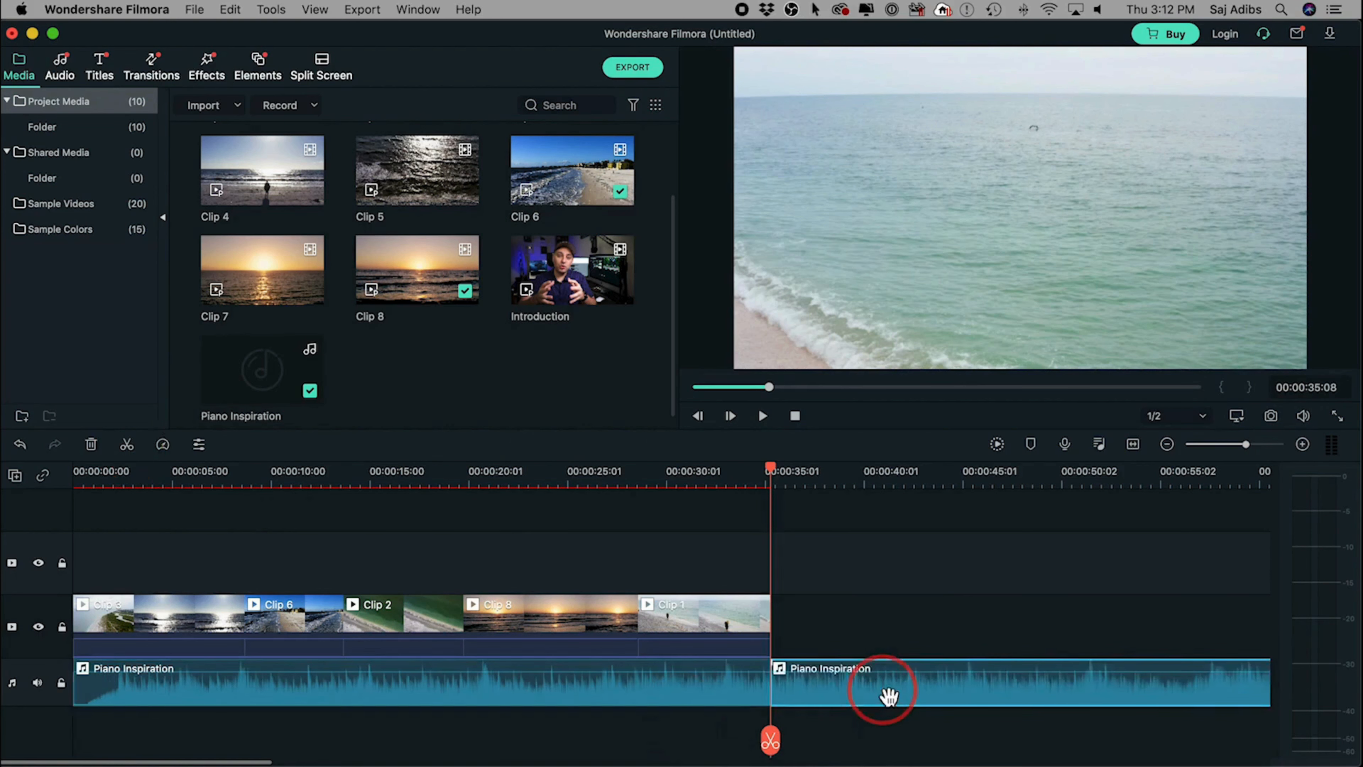
key("Delete")
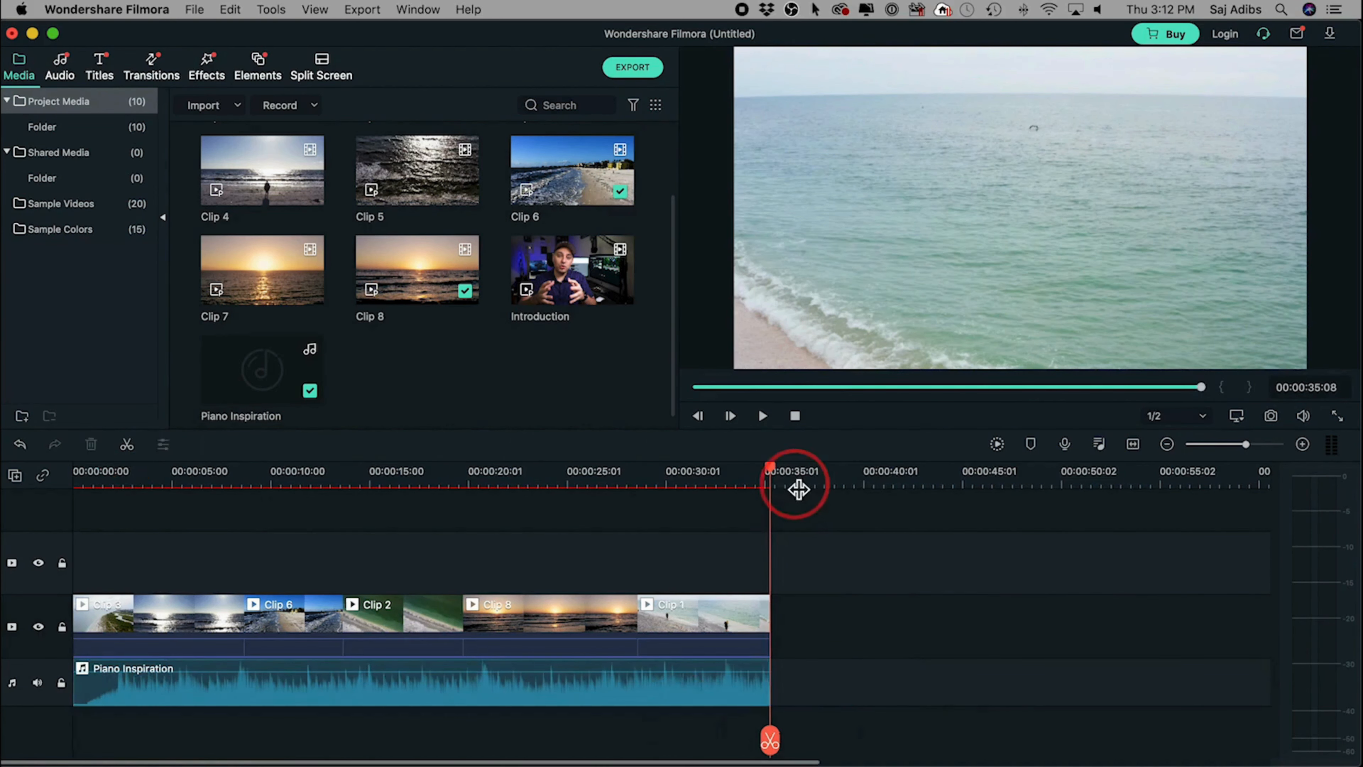
Step: Set the Piano Inspiration music's fade-in to 1.0 s and its fade-out to 2.0 s
left_click_drag(776, 465, 620, 536)
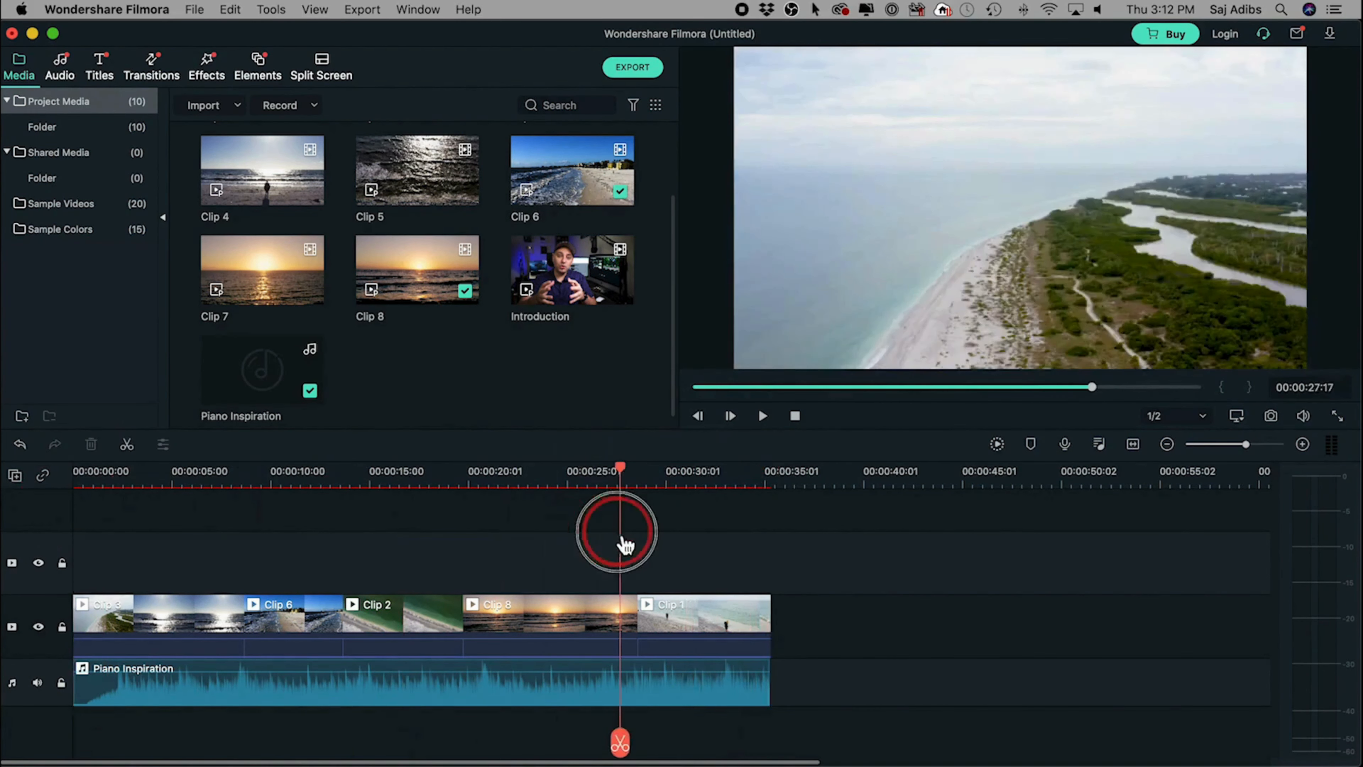
left_click(617, 694)
double_click(589, 699)
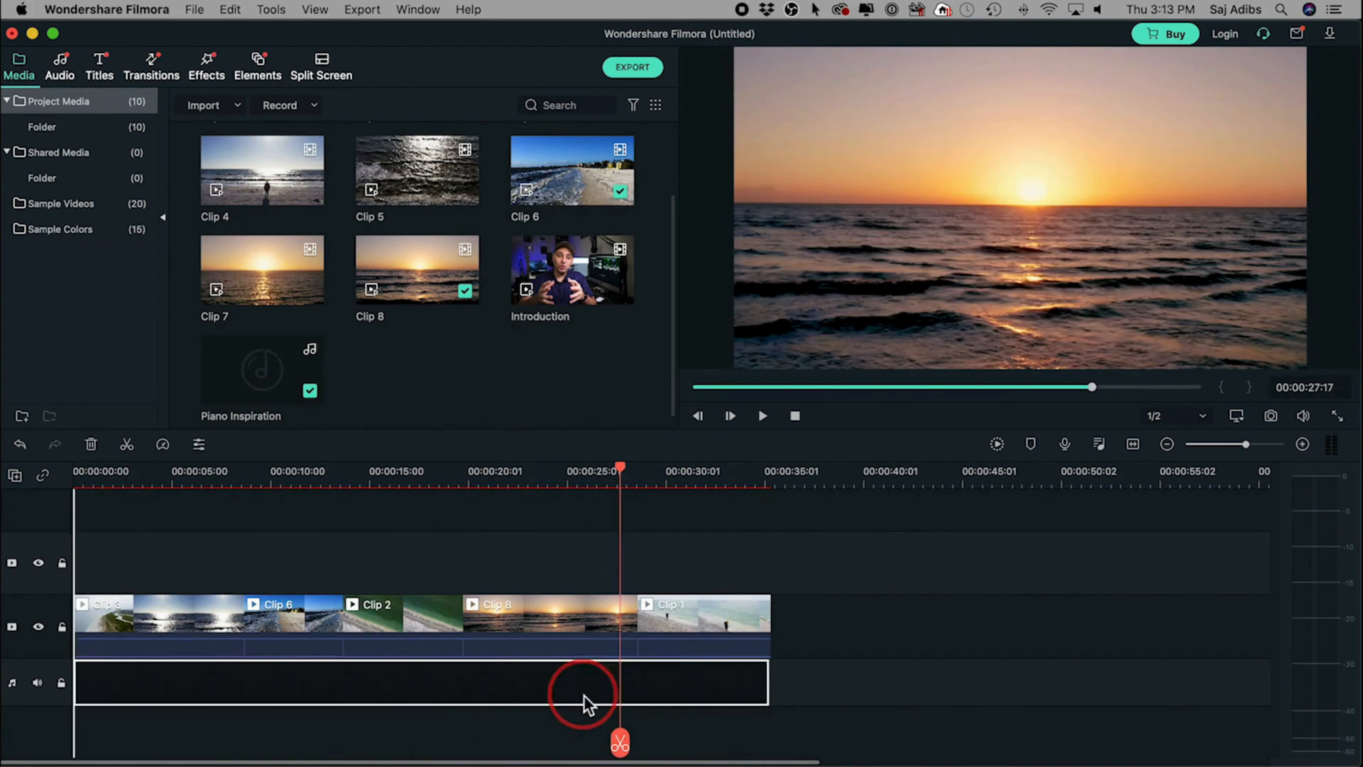
left_click_drag(288, 134, 373, 164)
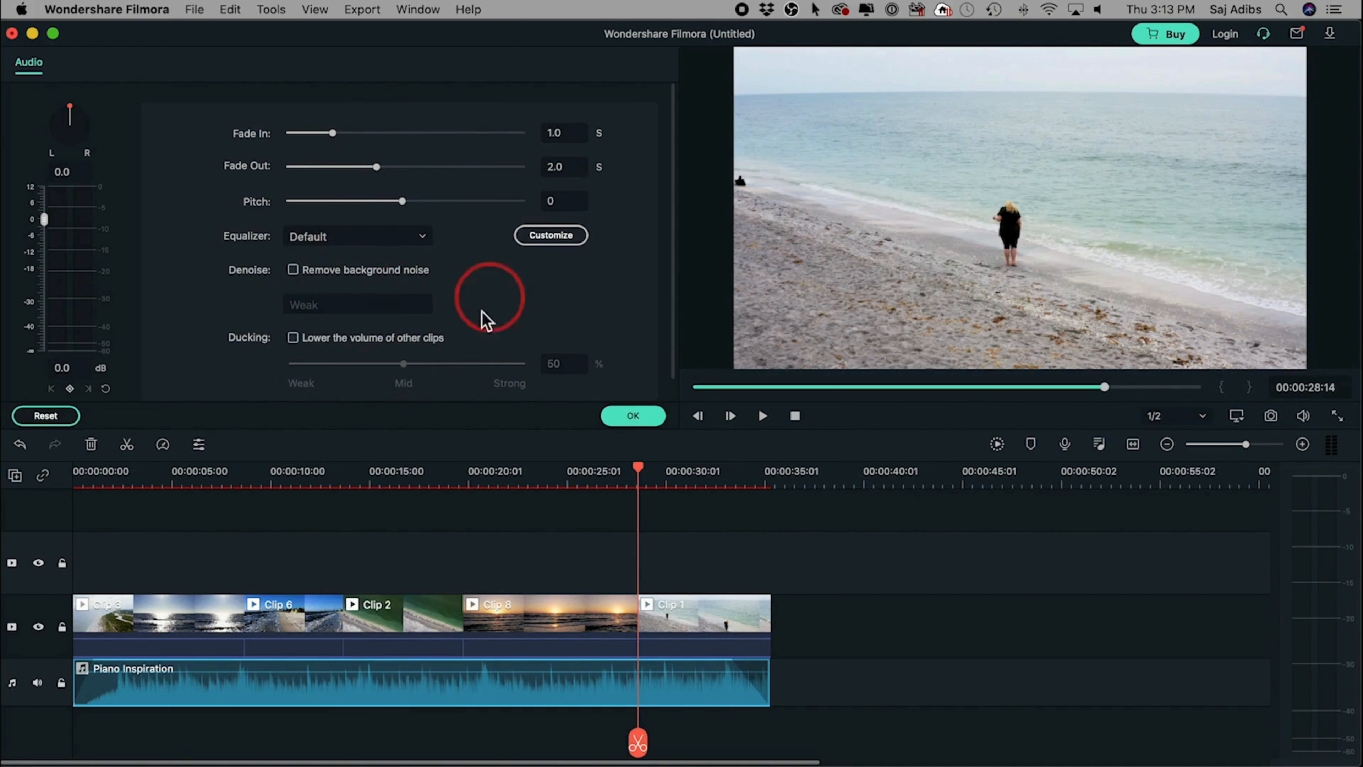
left_click(630, 416)
Step: Lengthen the Piano Inspiration fade-out slightly by moving its fade handle on the timeline clip
left_click(683, 704)
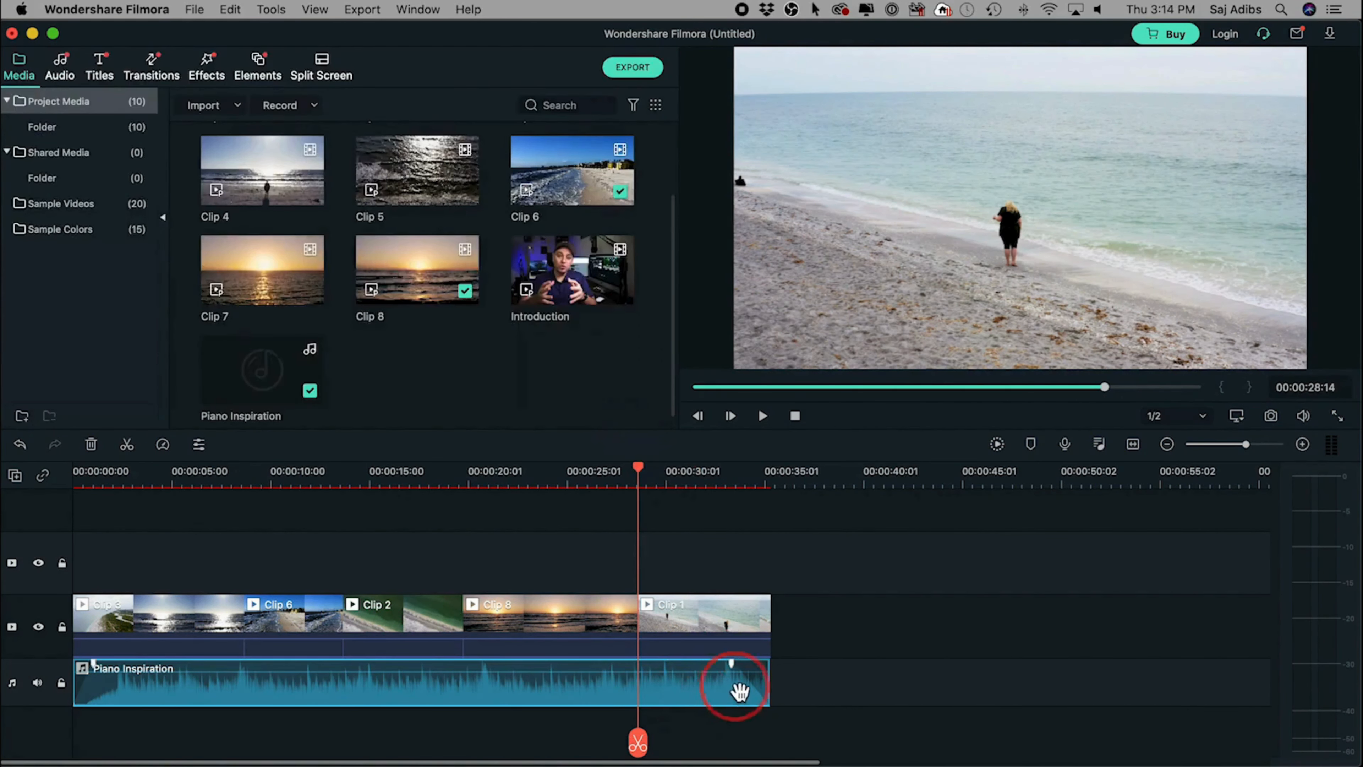
left_click(136, 682)
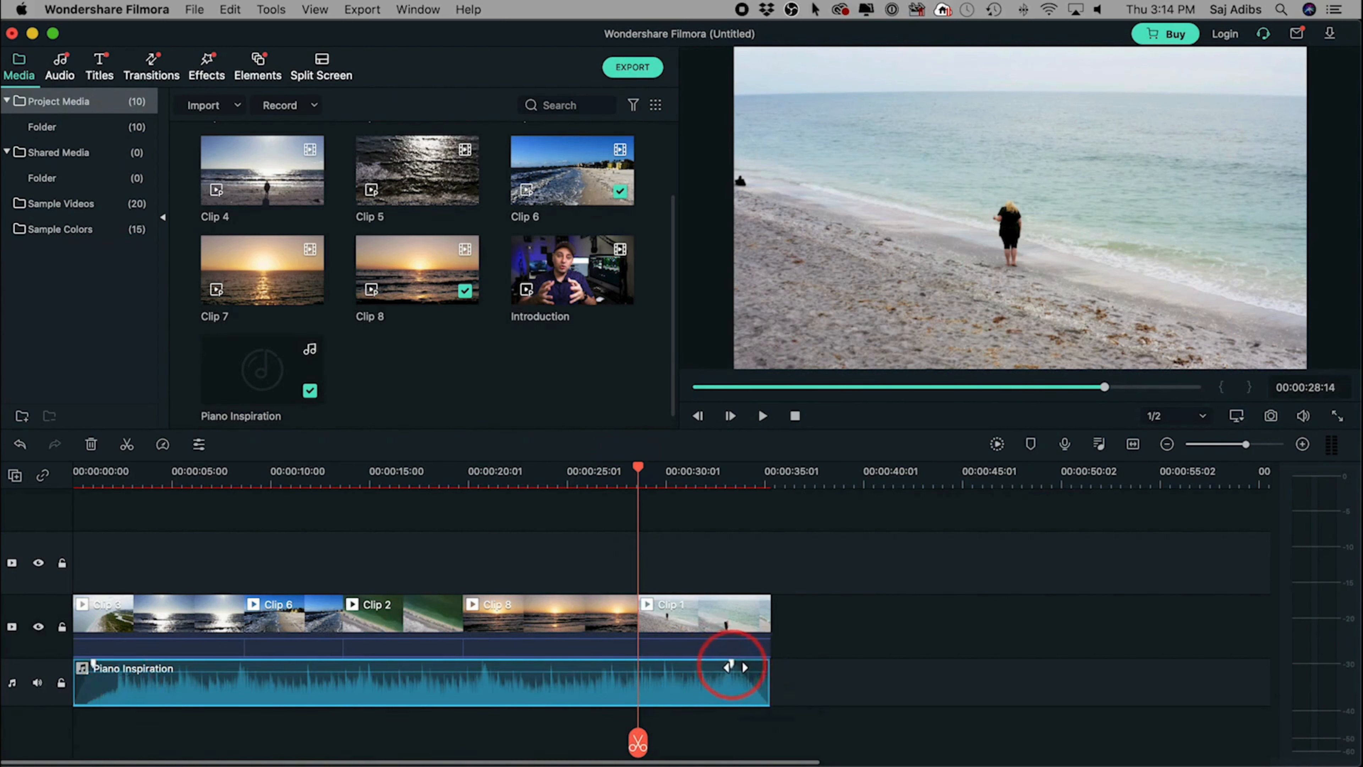
mouse_move(729, 665)
left_mouse_down()
mouse_move(696, 664)
mouse_move(749, 664)
mouse_move(720, 665)
left_mouse_up()
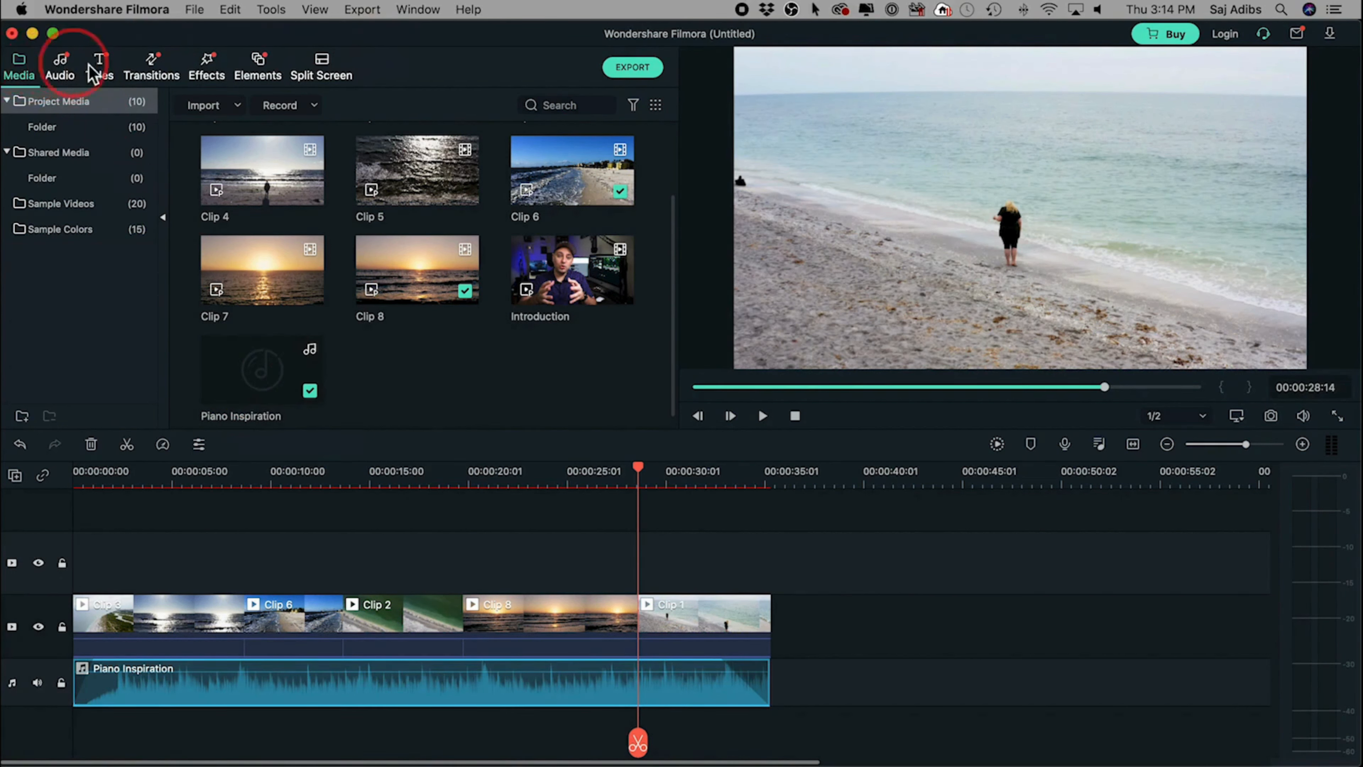
Step: Add the included Appearing - Friends On The Way track directly after Piano Inspiration on the audio track
left_click(63, 73)
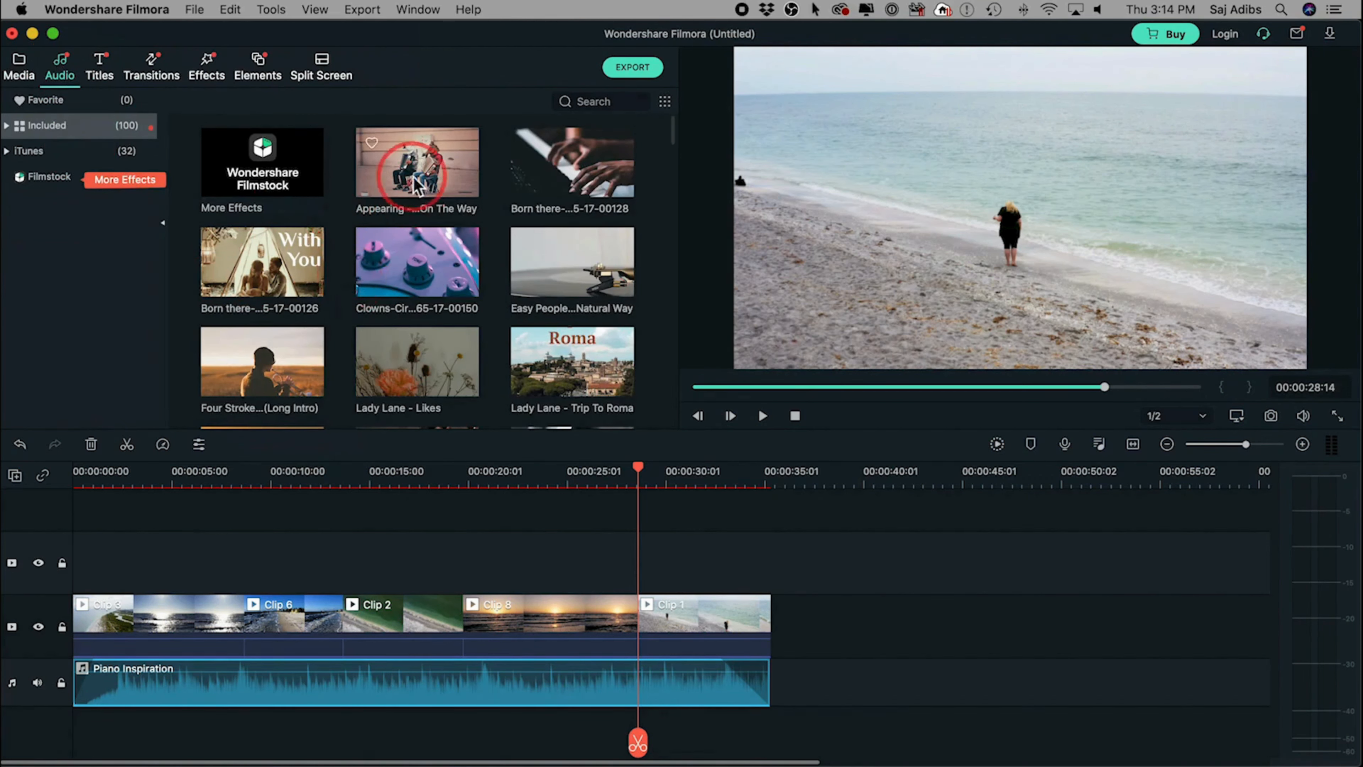
left_click_drag(408, 166, 781, 694)
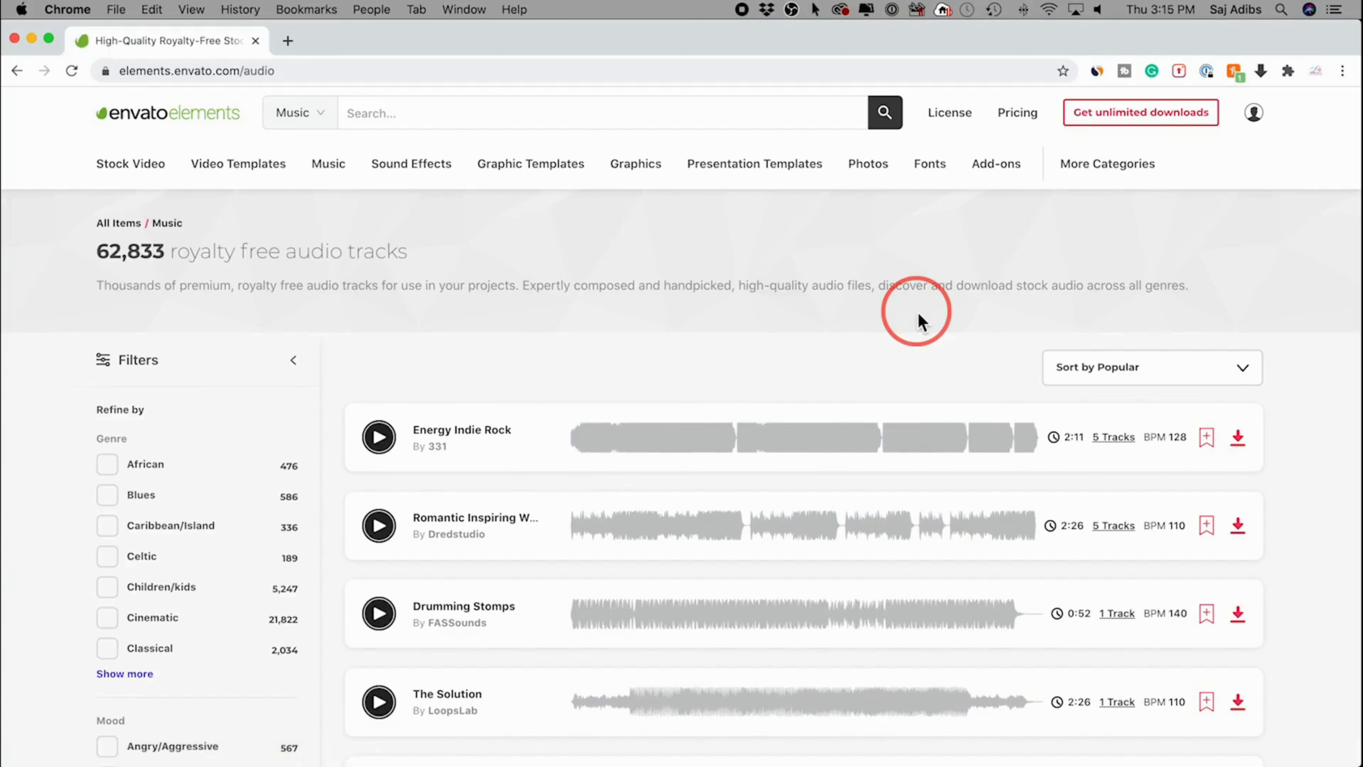
Step: Switch to the Envato Elements website in Chrome and look over its royalty-free music and stock video libraries
scroll(918, 314, "down", 2)
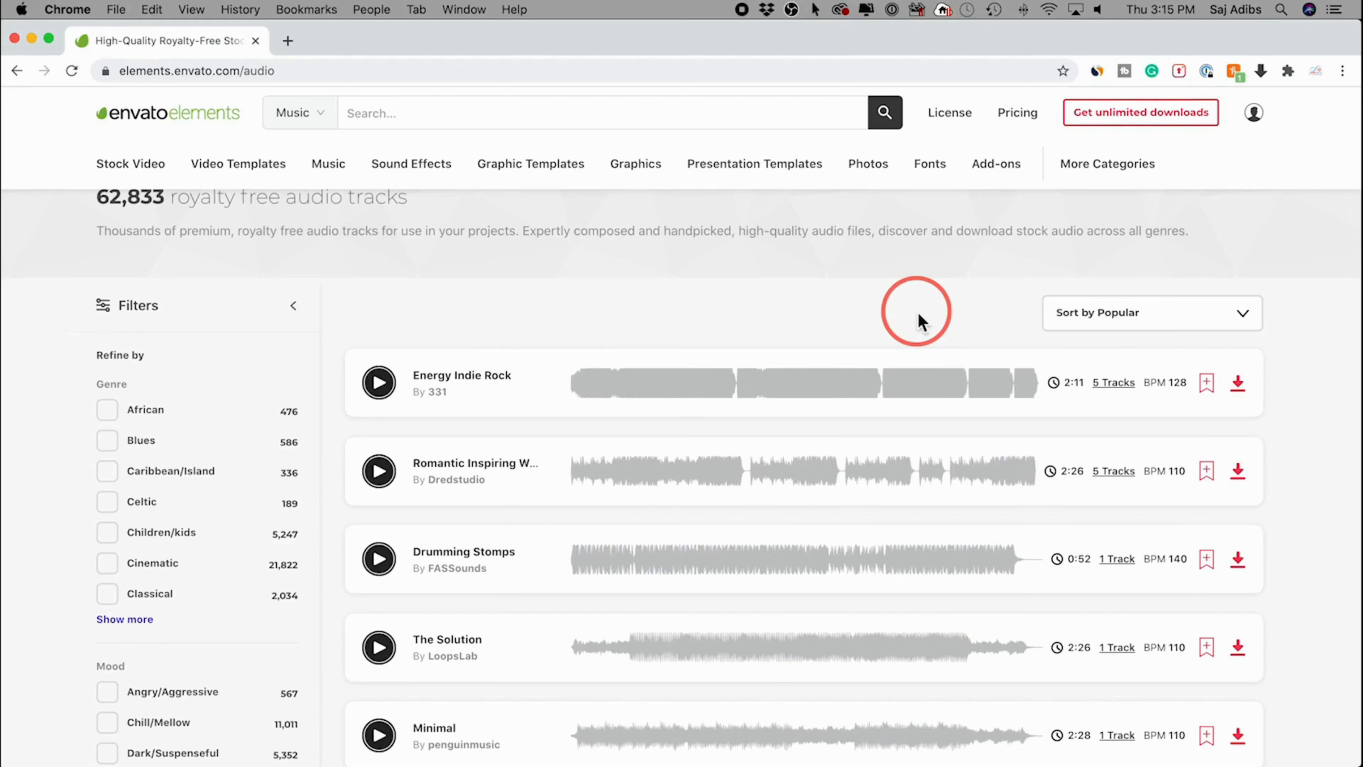
scroll(918, 314, "up", 2)
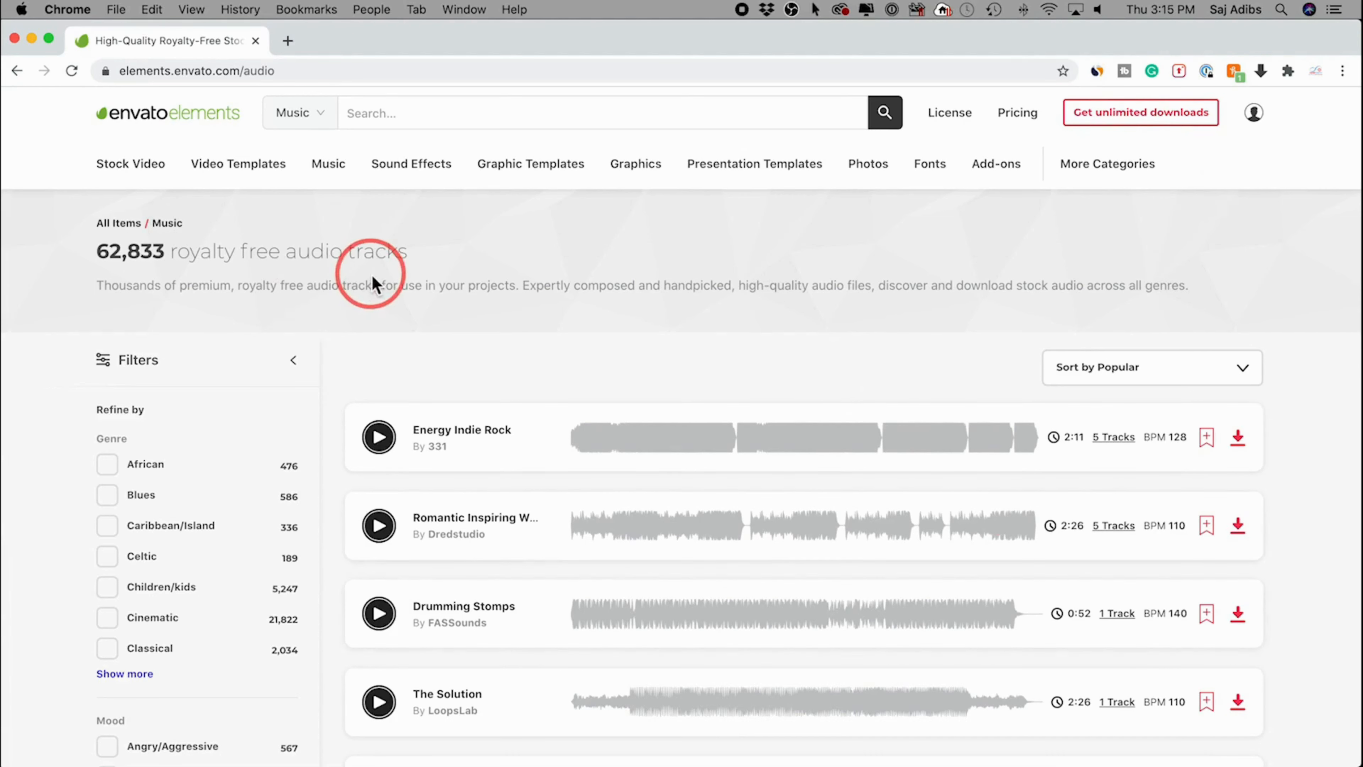
left_click(132, 168)
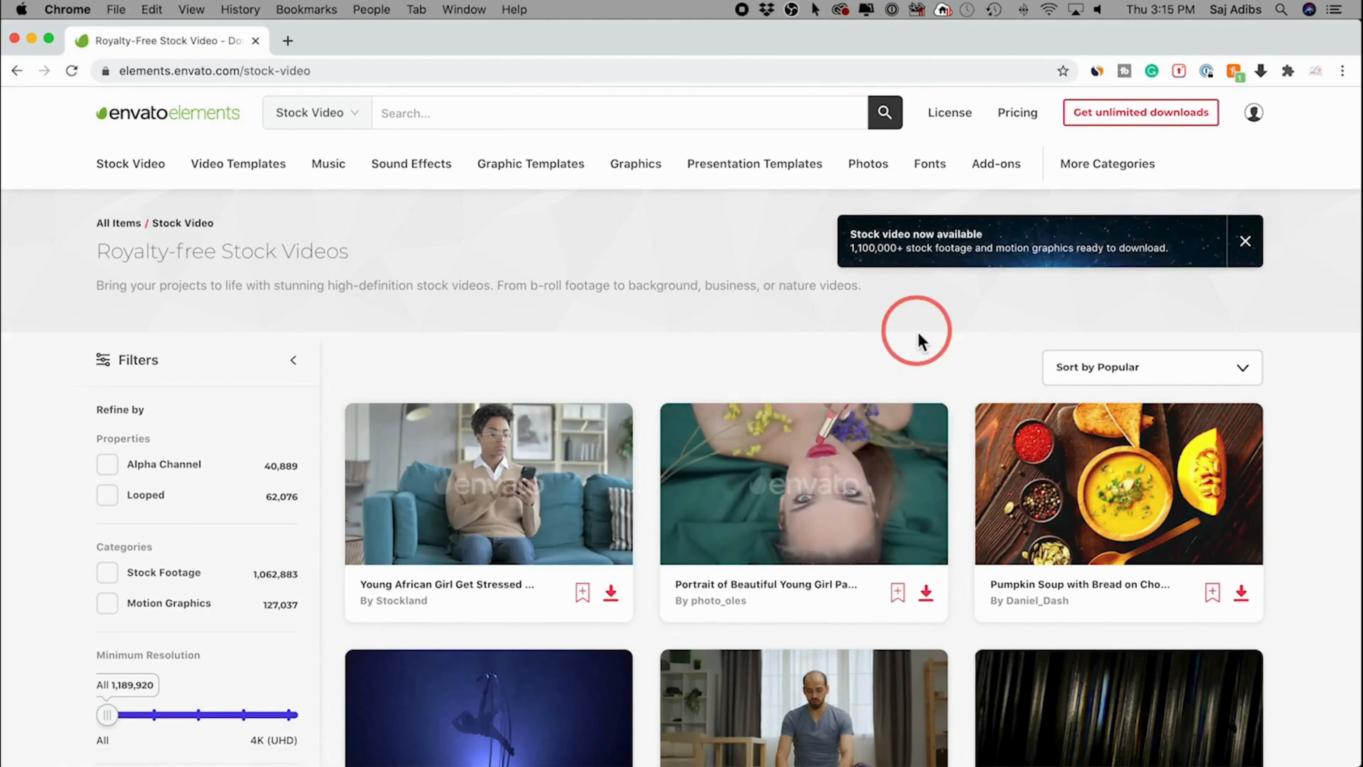
left_click(328, 164)
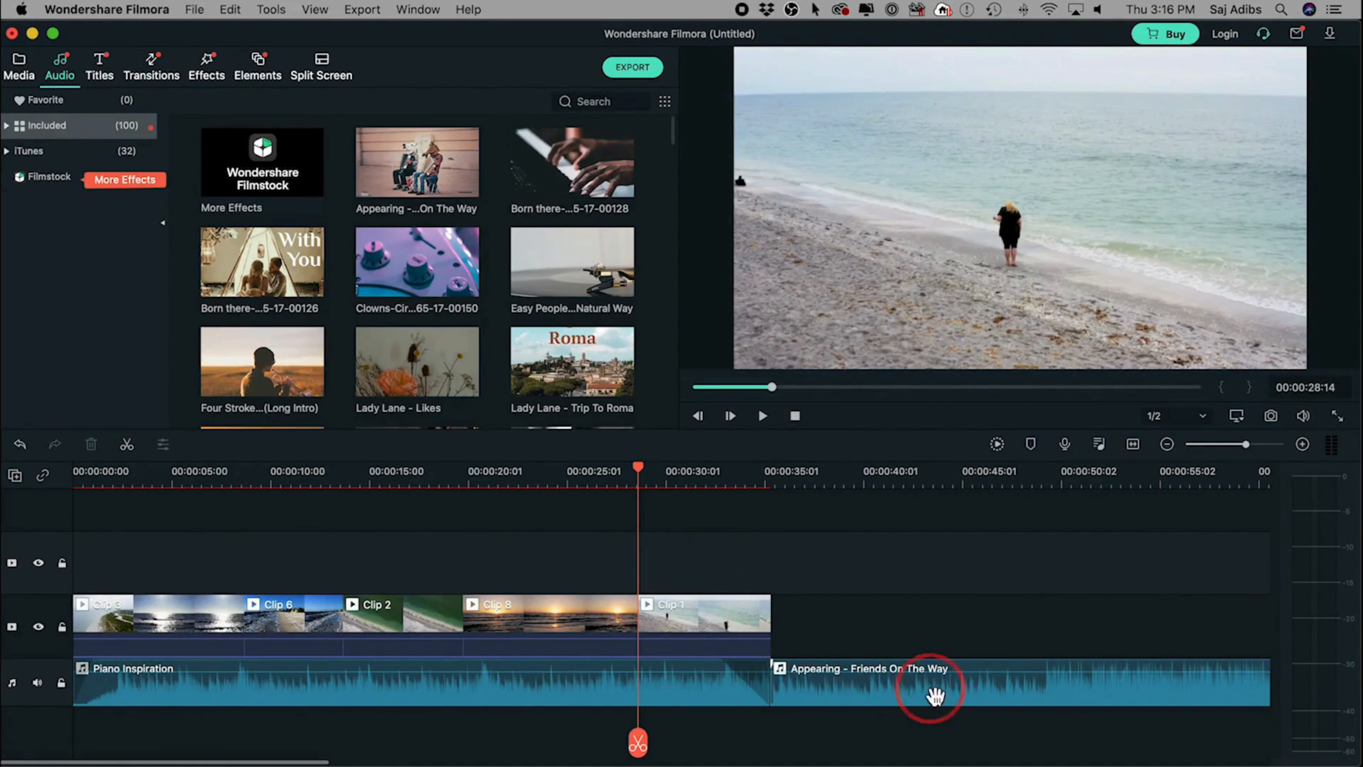
Step: Return to Filmora and delete the Appearing - Friends On The Way music from the timeline
left_click(880, 692)
key("Delete")
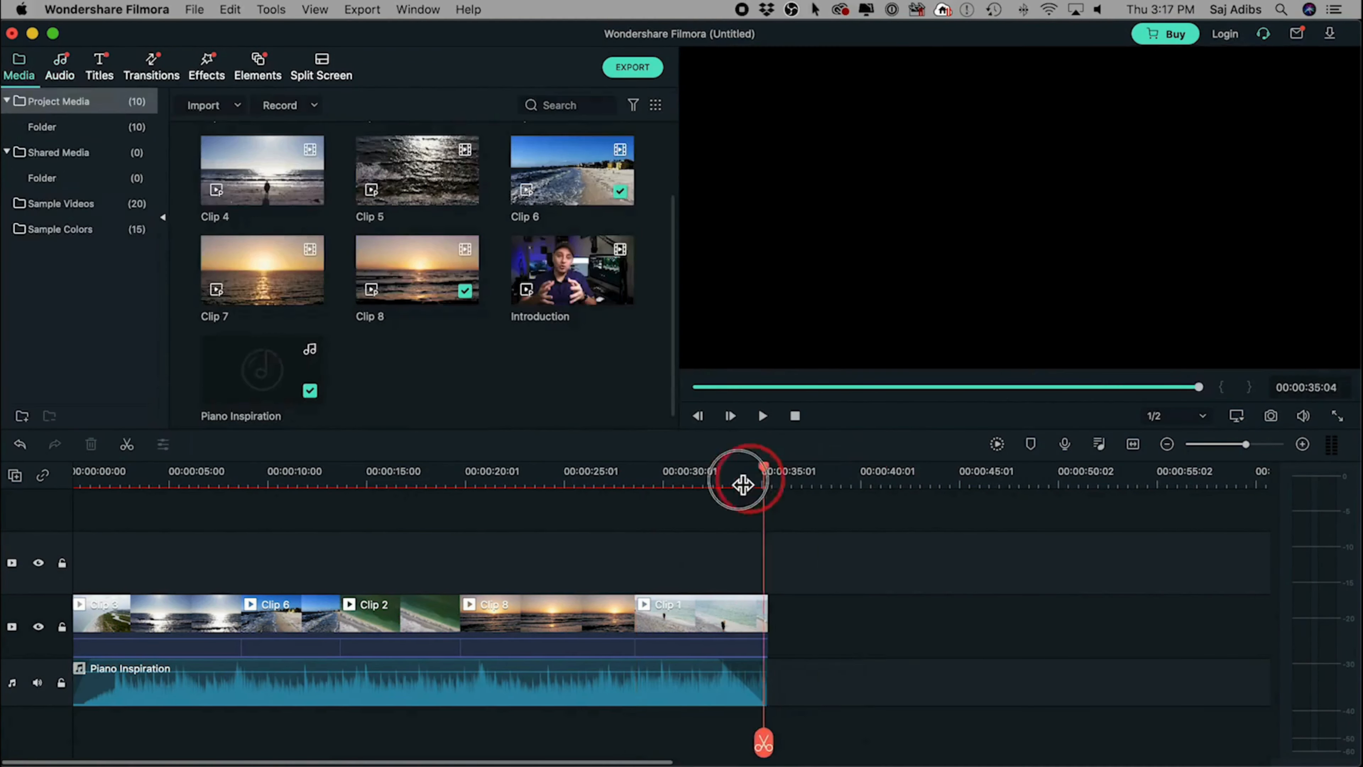
Step: Add the Callout 1 title at the start of the timeline on the track above the video clips
left_click_drag(739, 481, 727, 527)
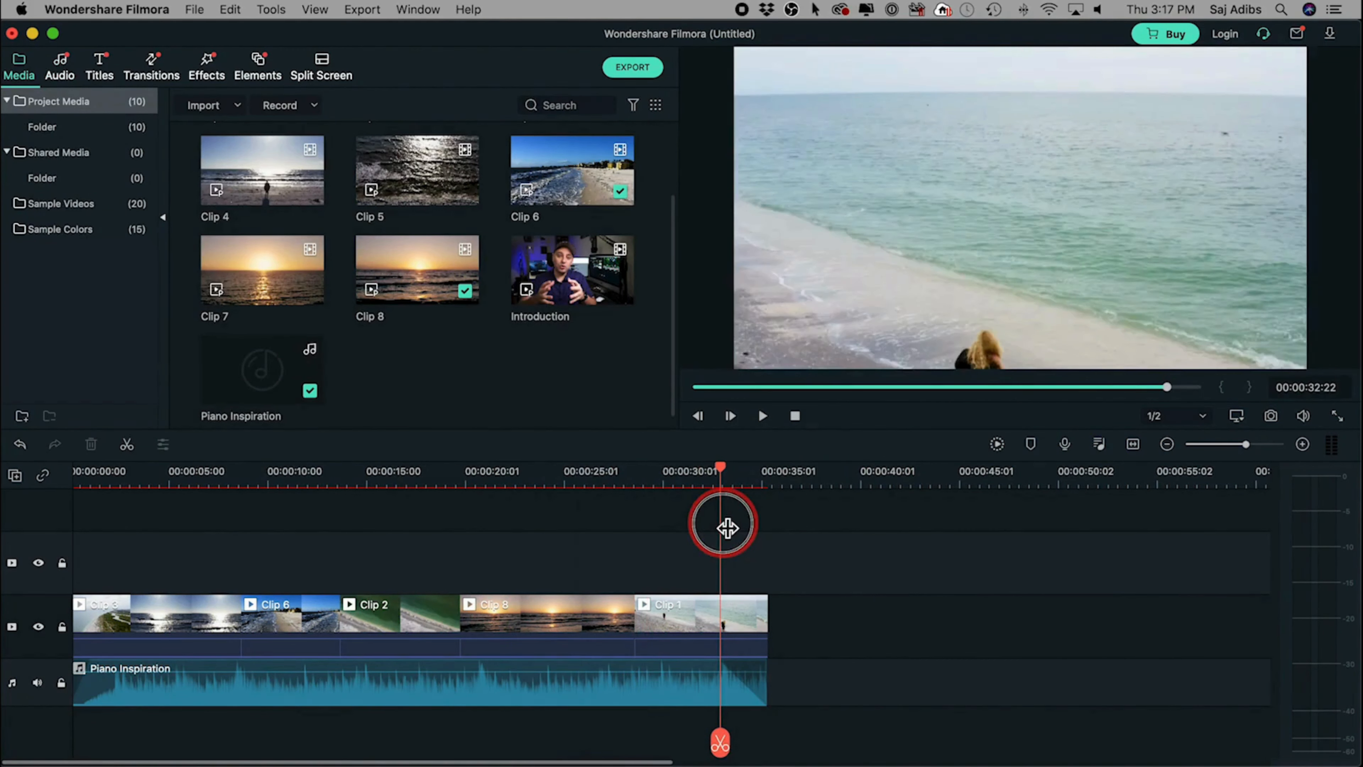
left_click(60, 67)
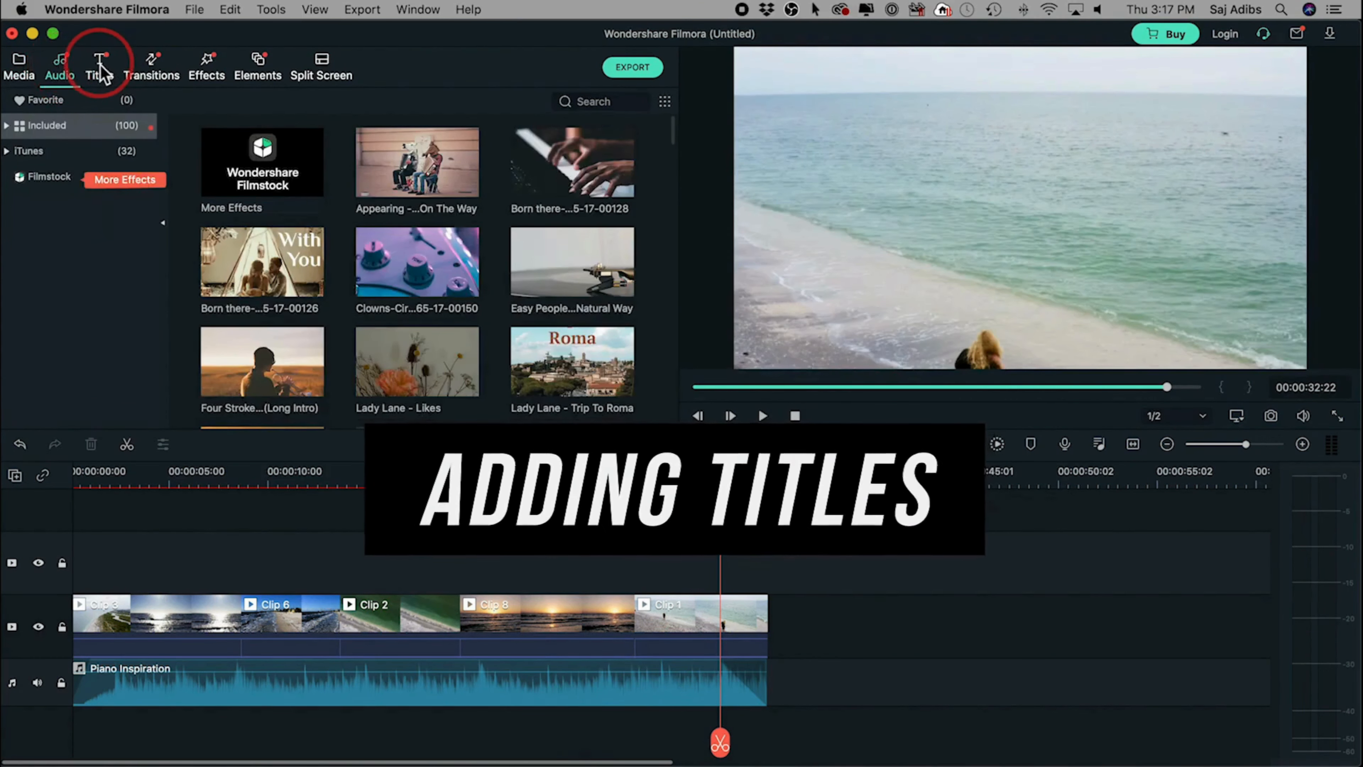
left_click(105, 74)
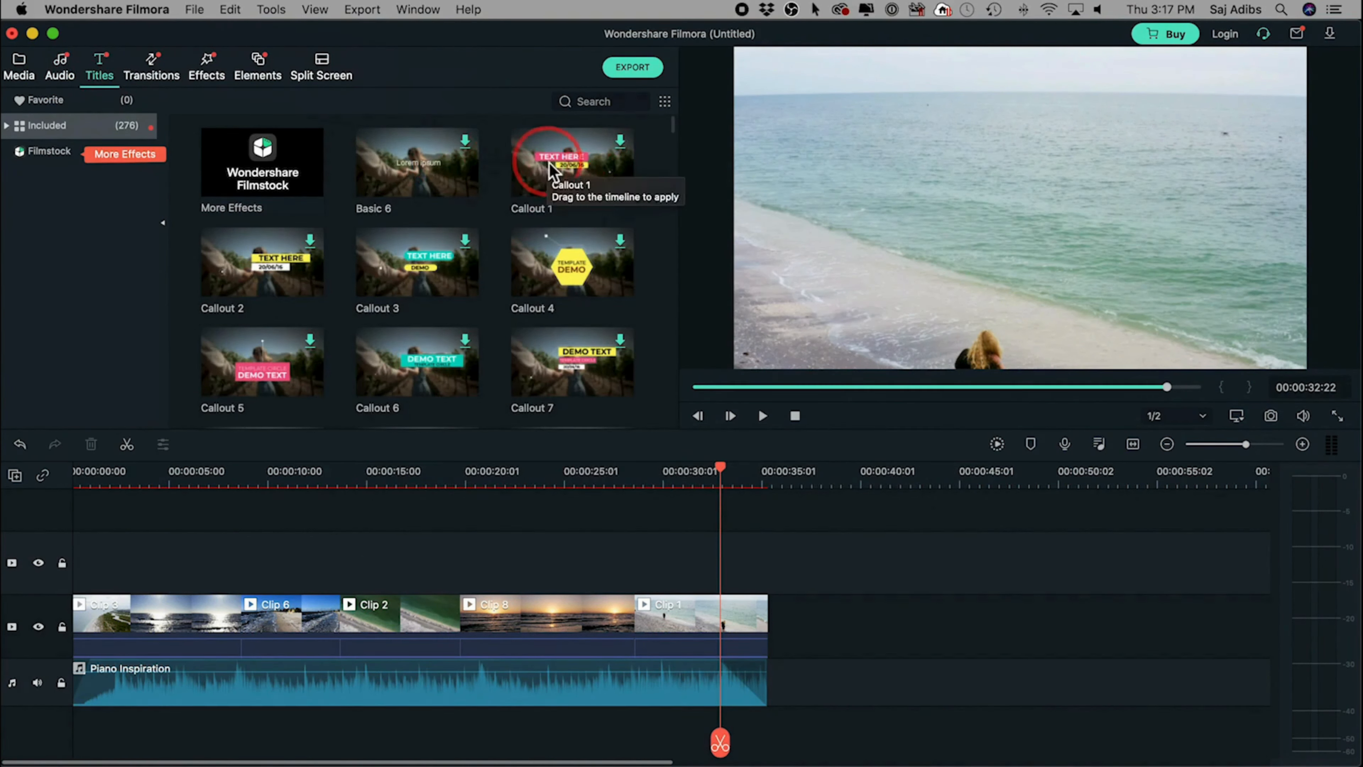
left_click_drag(576, 156, 73, 569)
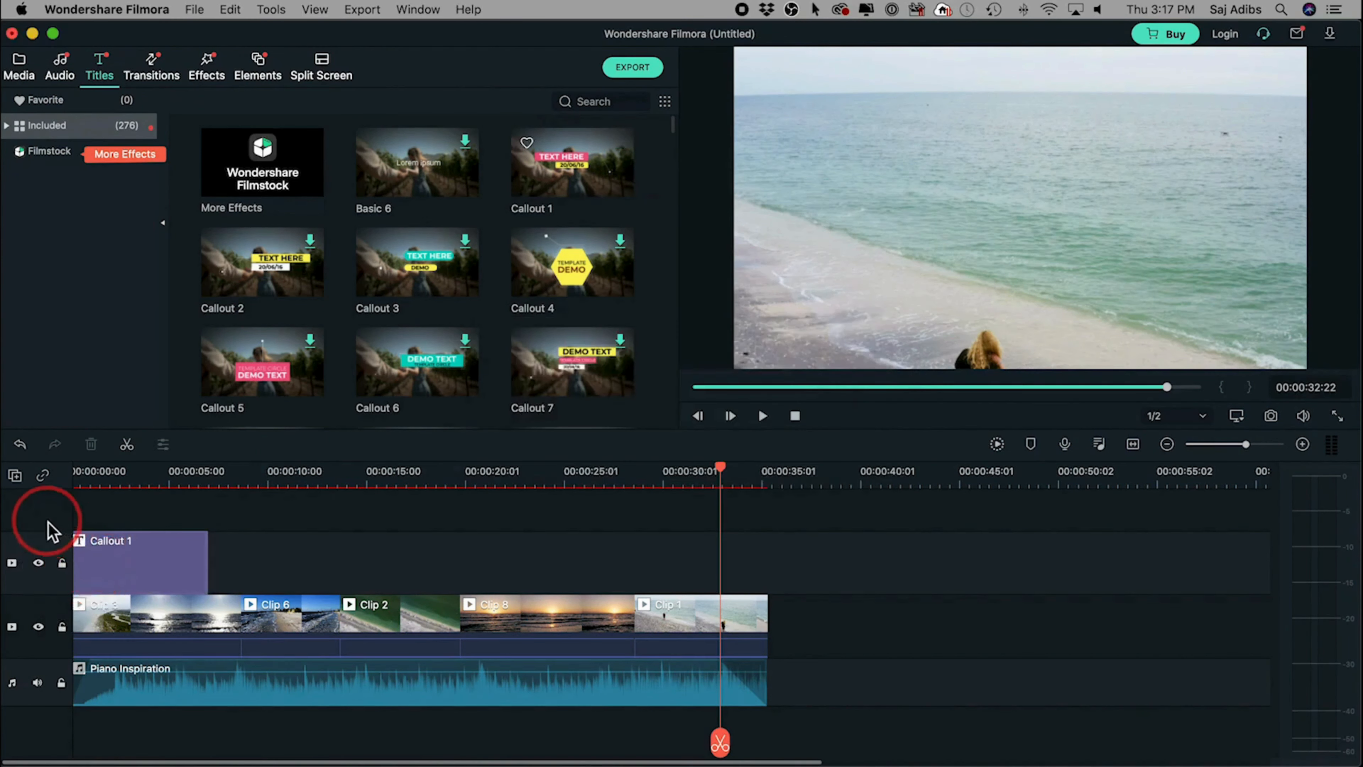
left_click_drag(146, 542, 133, 585)
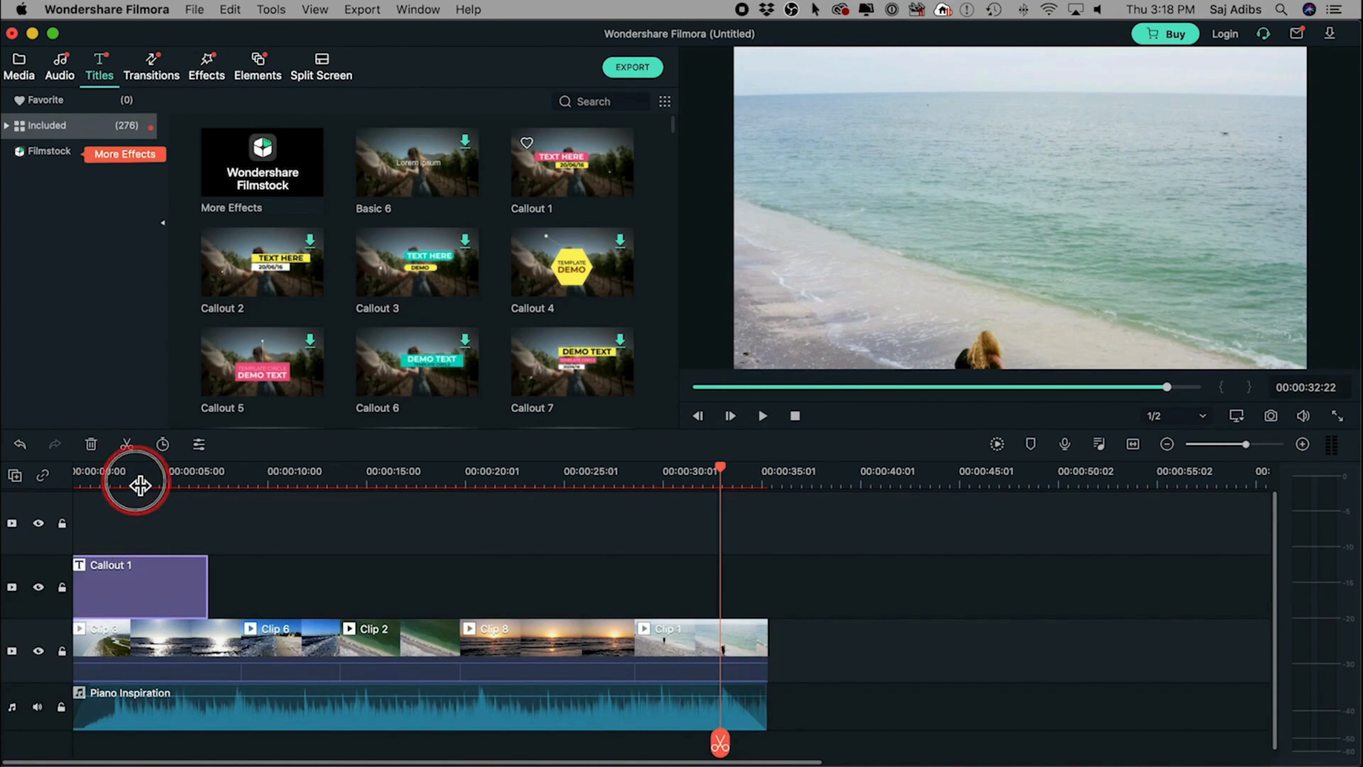
Step: Play the sequence from the start to preview the Callout 1 title, stopping at 00:00:04:01
left_click_drag(140, 485, 133, 479)
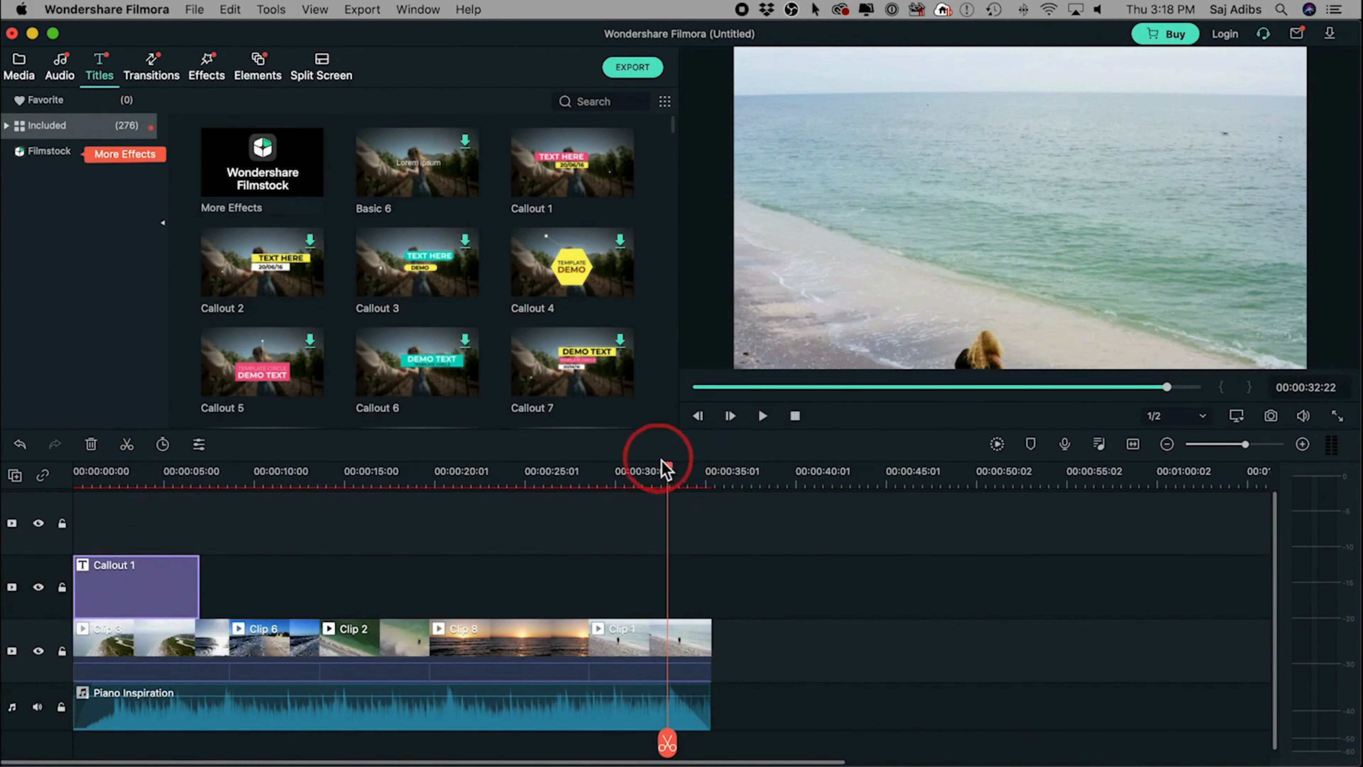
left_click(133, 512)
left_click_drag(134, 514, 37, 490)
key("space")
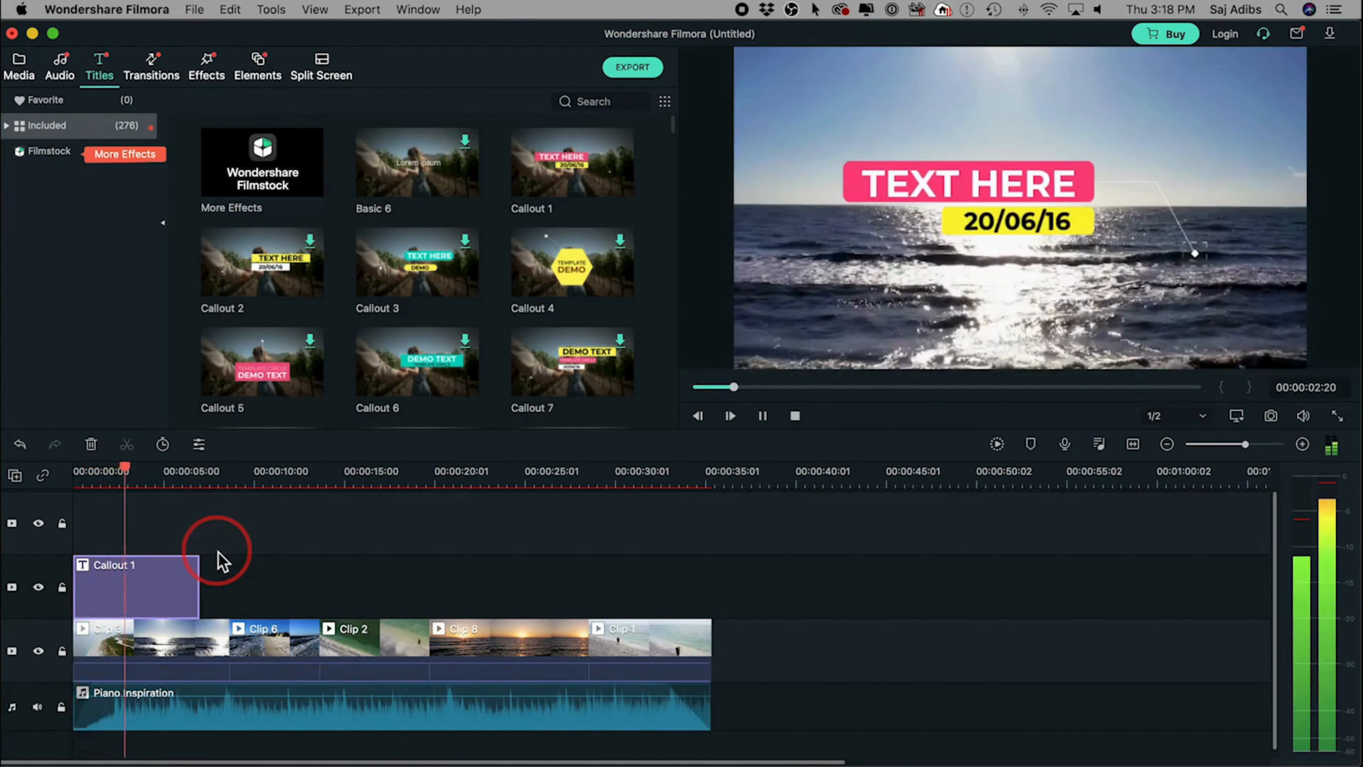
key("space")
Step: Look further down the title templates and delete the Callout 1 title from the timeline
scroll(511, 304, "down", 3)
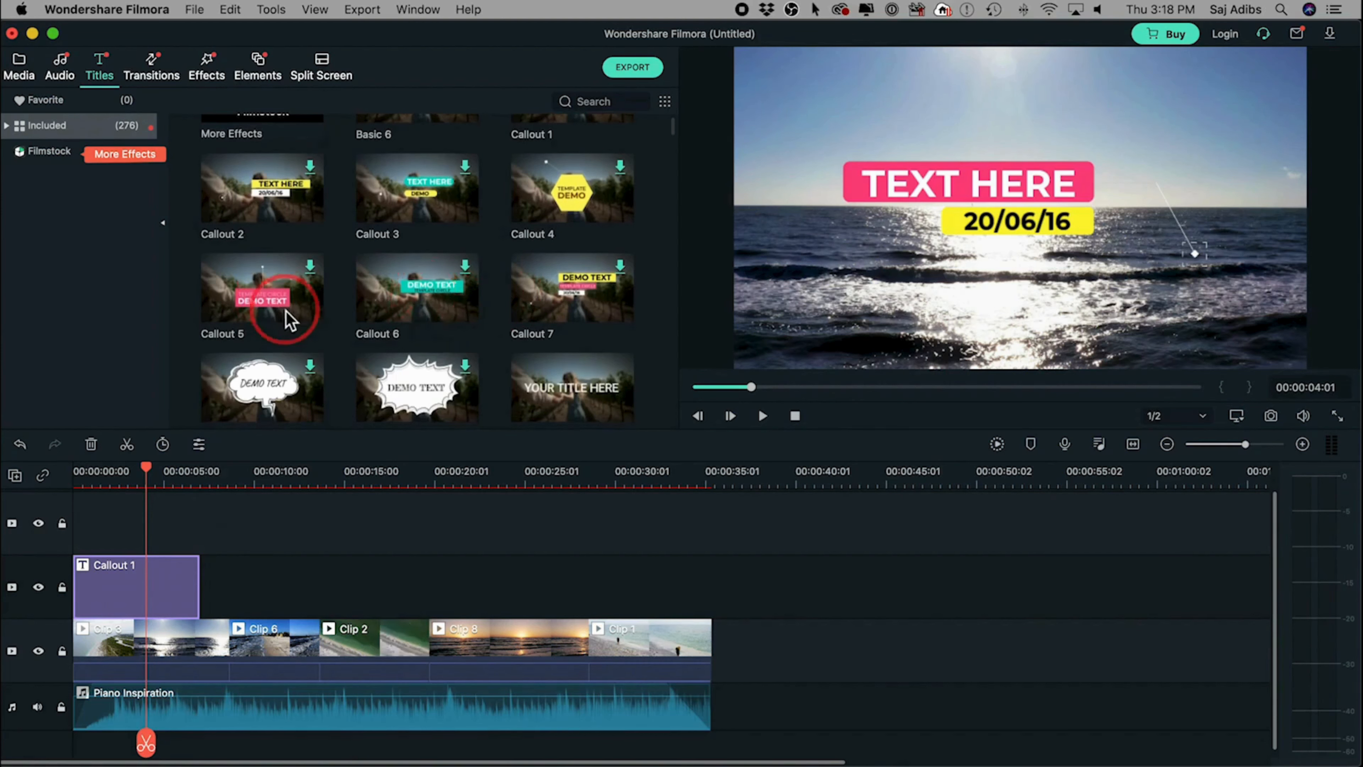
scroll(290, 301, "down", 5)
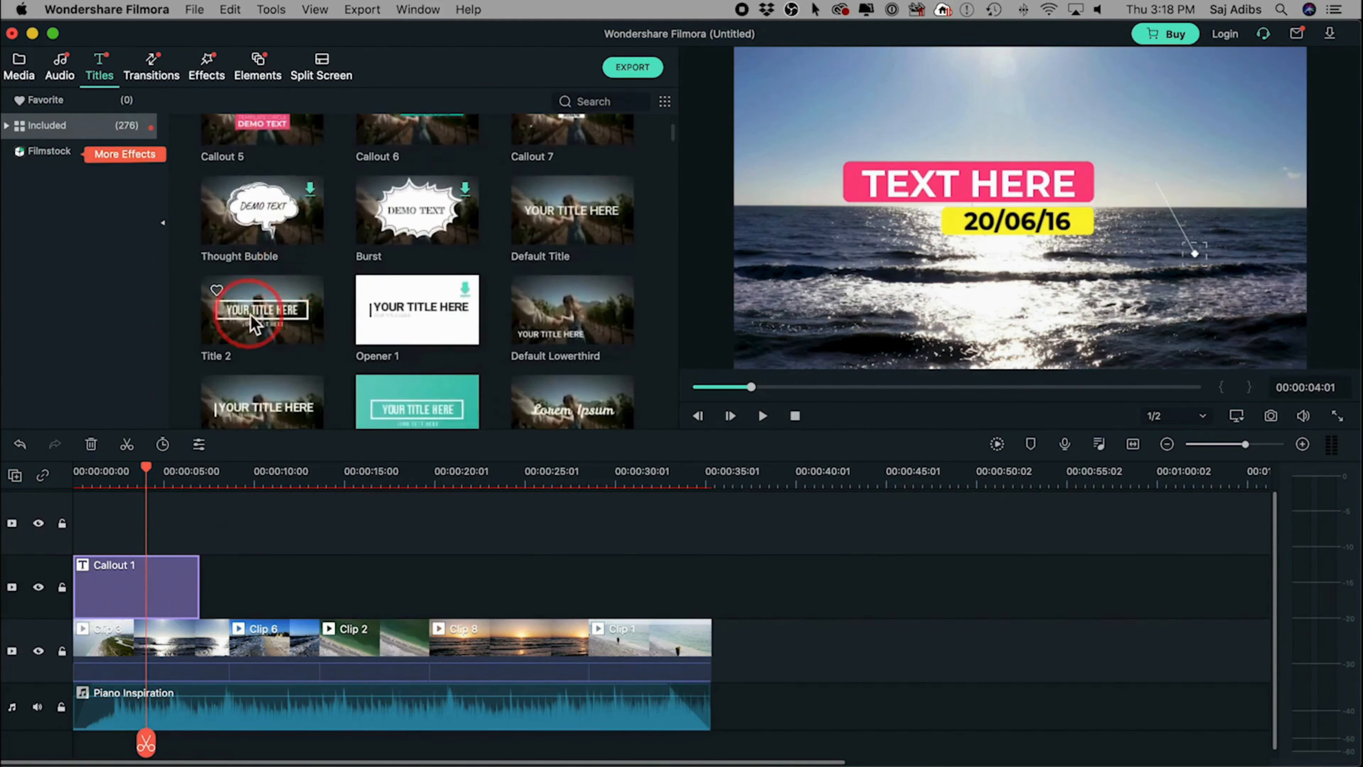
key("Delete")
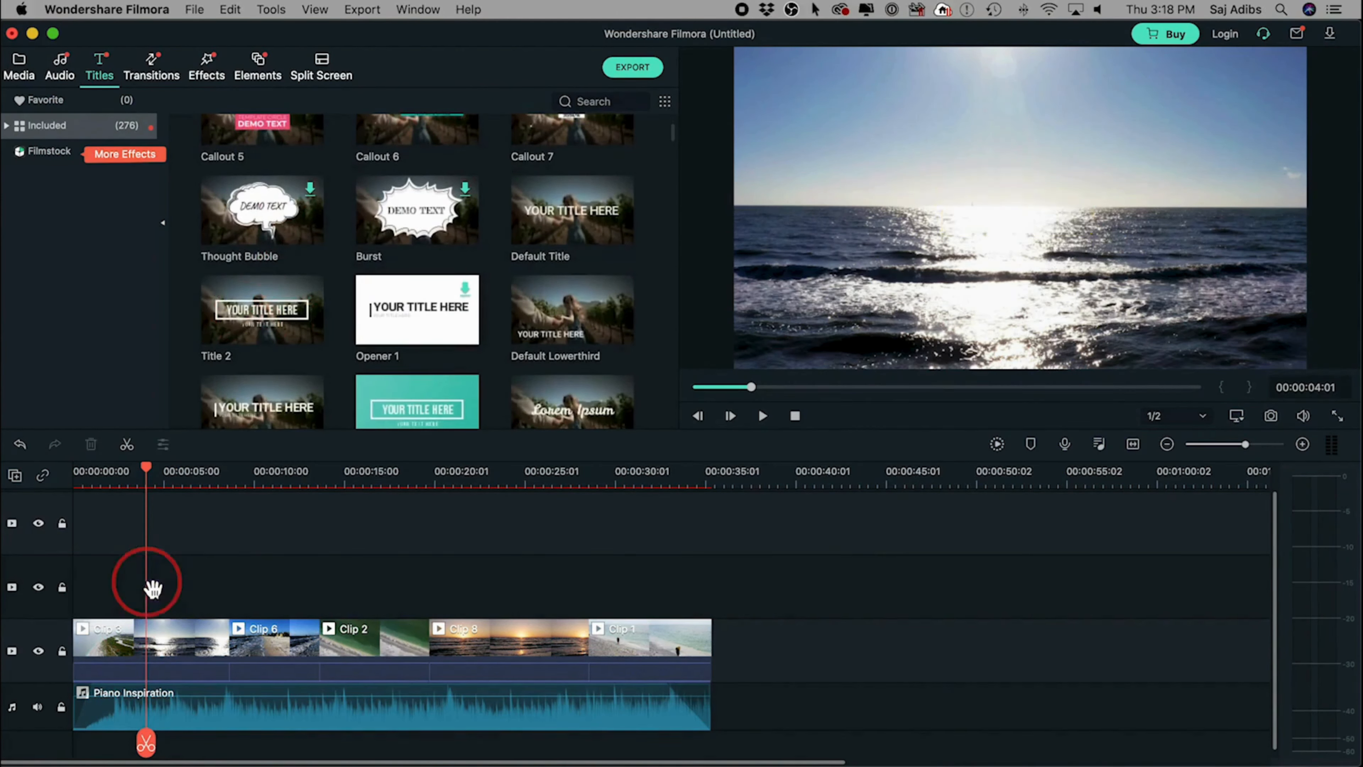
Step: Add the Title 2 template above the start of Clip 8 and preview it at 00:00:22:05
left_click_drag(271, 332, 491, 615)
left_click(112, 481)
left_click(138, 597)
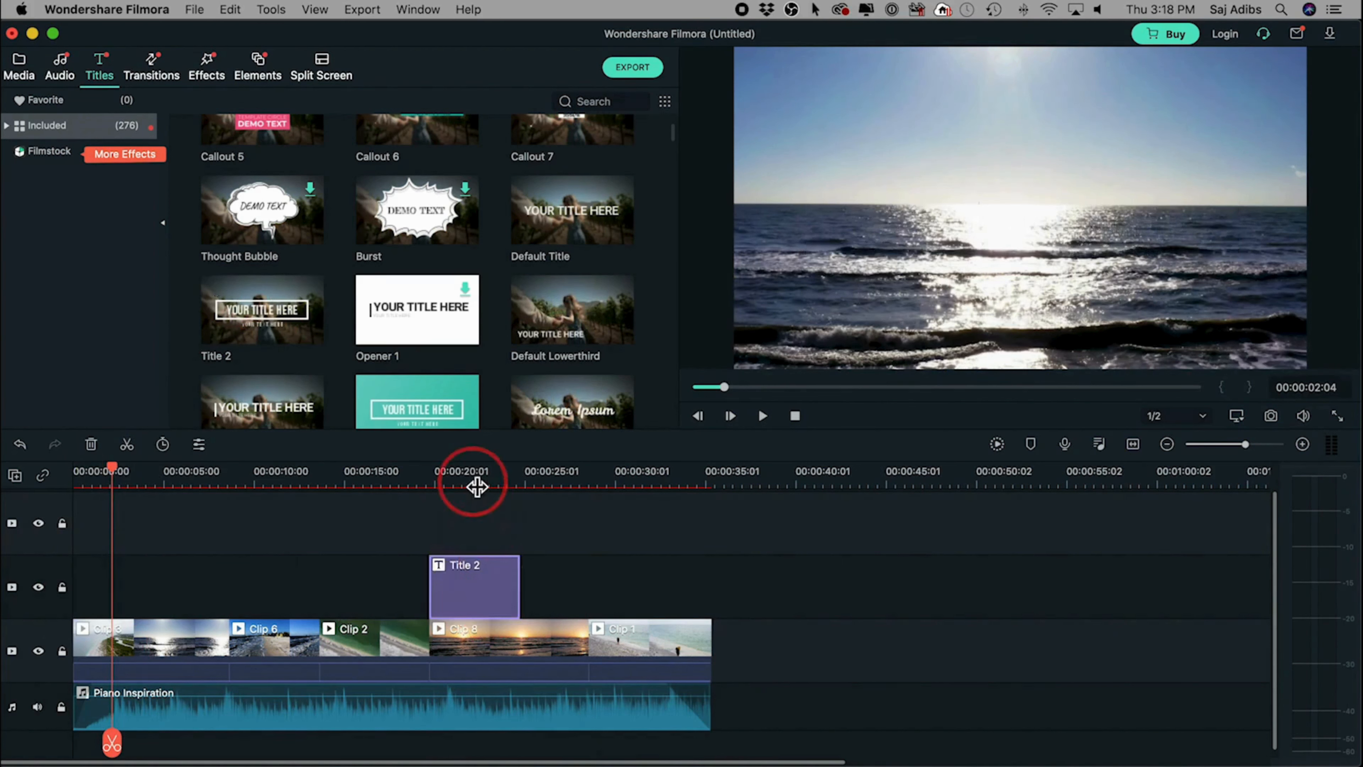
left_click(474, 476)
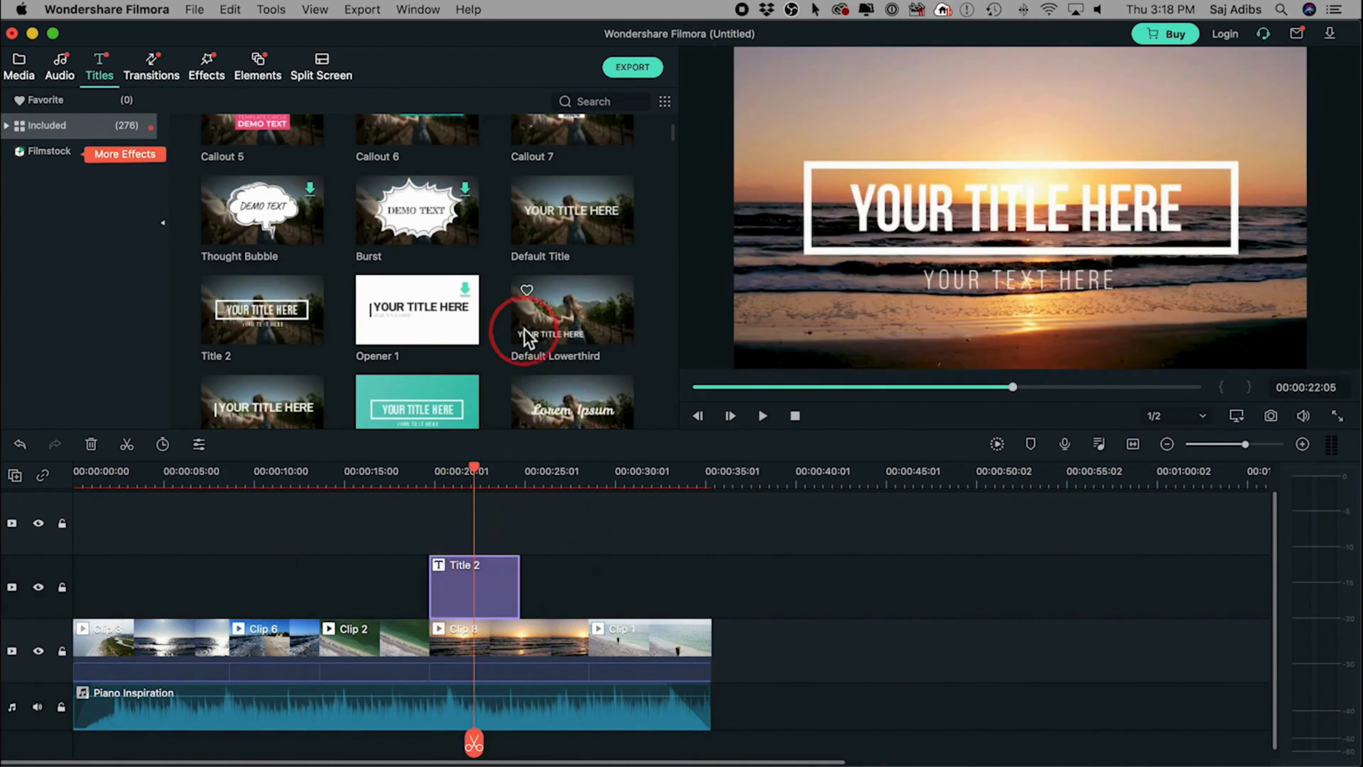
Step: Replace the main heading text of the Title 2 clip with "Trip to Florida"
scroll(524, 335, "down", 15)
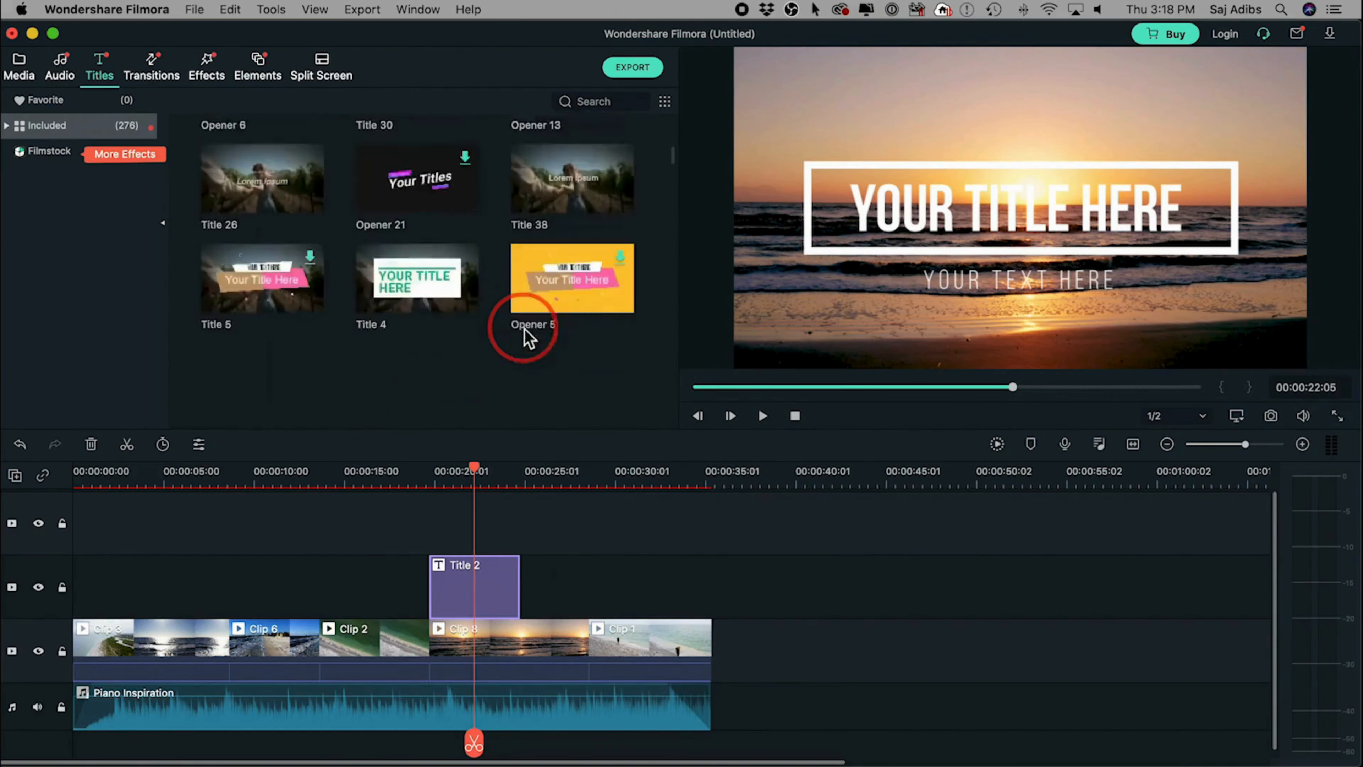
scroll(525, 336, "down", 12)
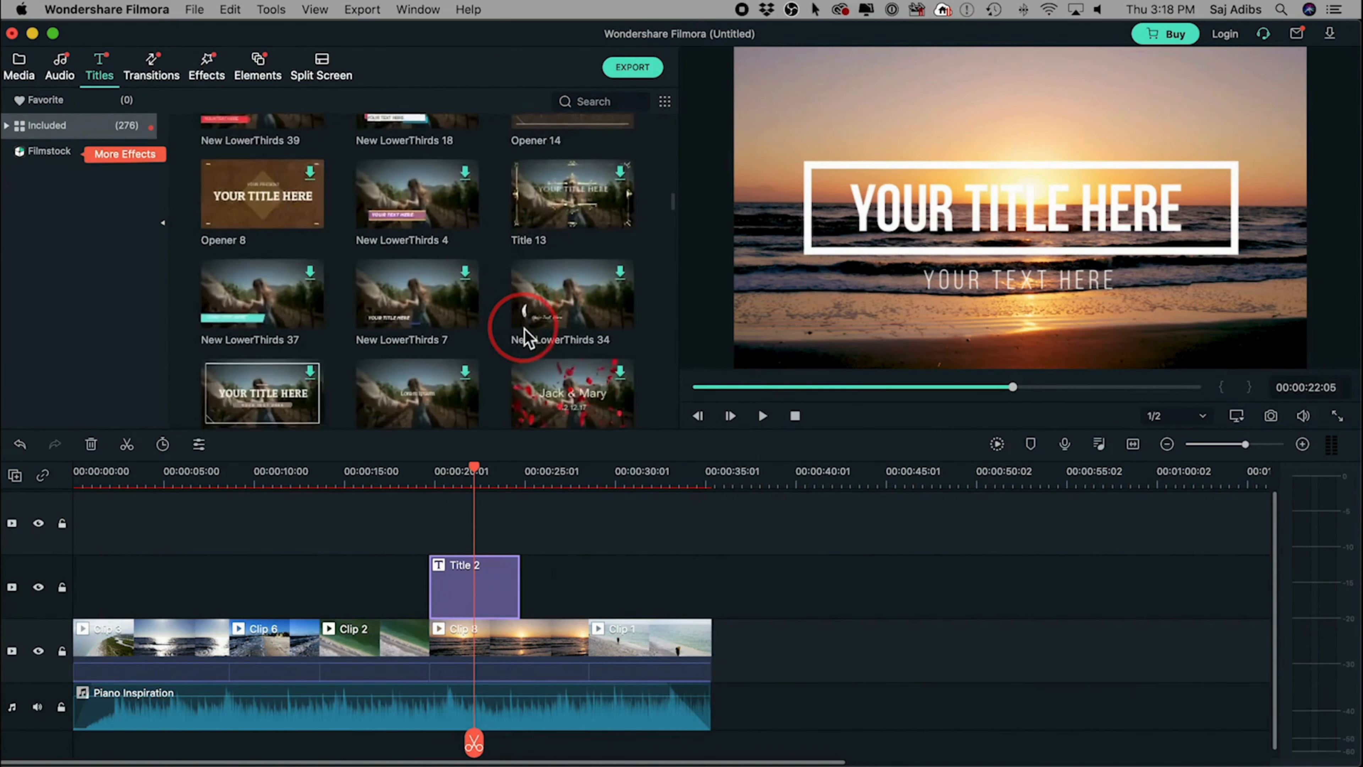
scroll(525, 336, "down", 12)
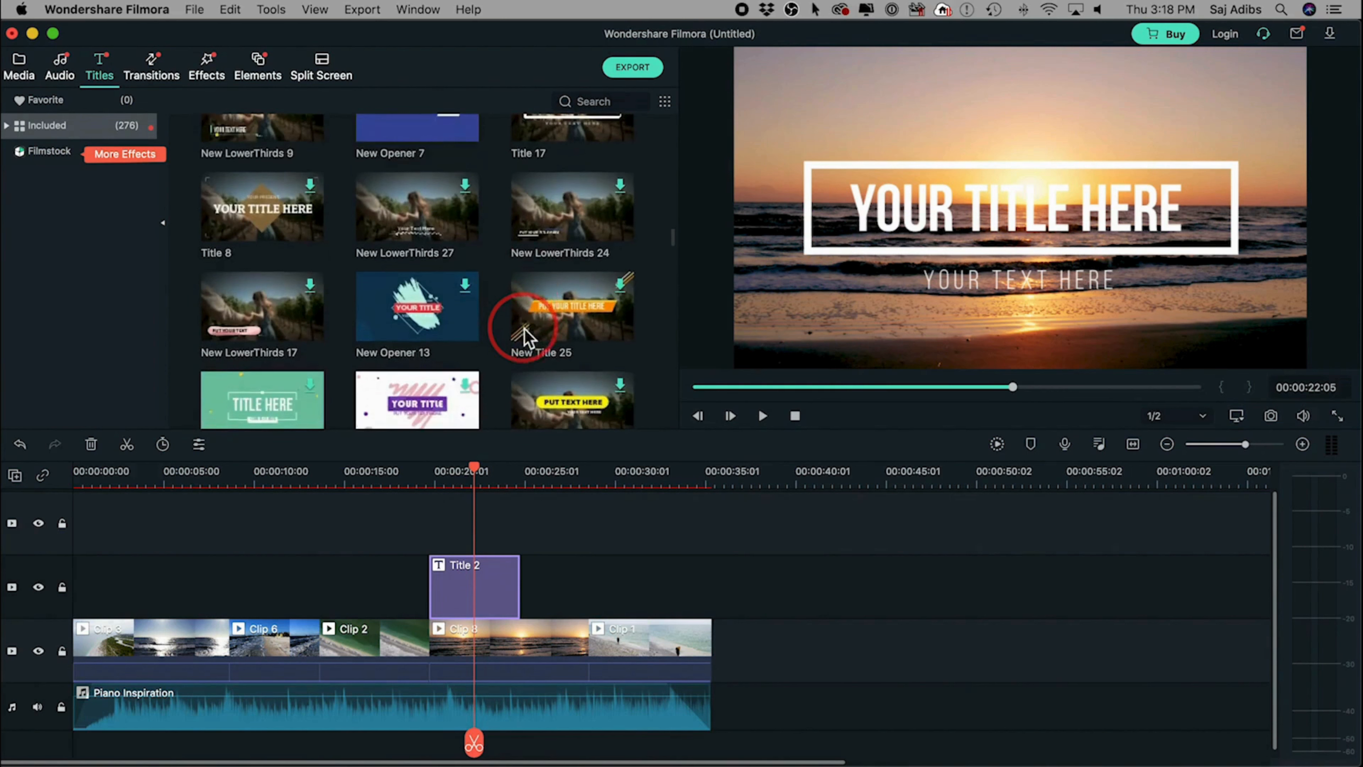
left_click_drag(525, 336, 472, 593)
double_click(472, 593)
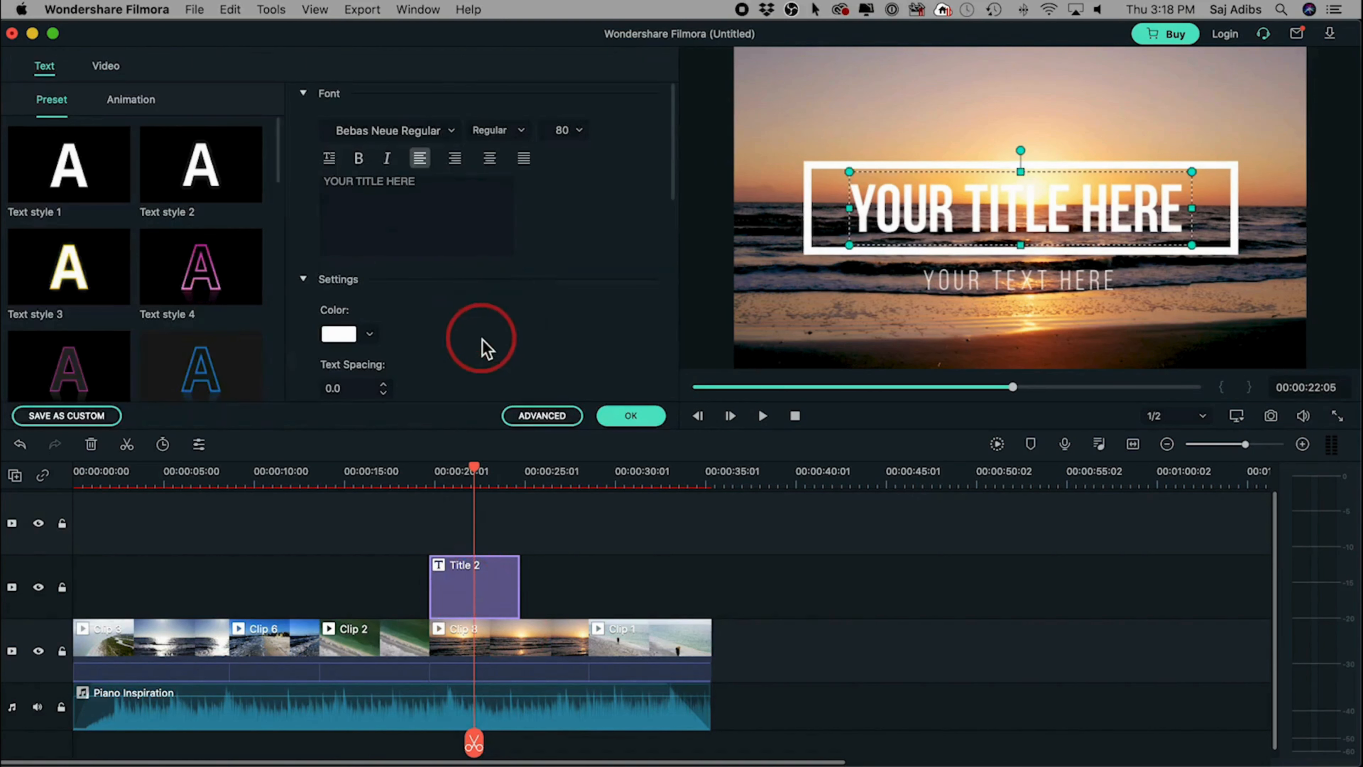
scroll(487, 339, "down", 1)
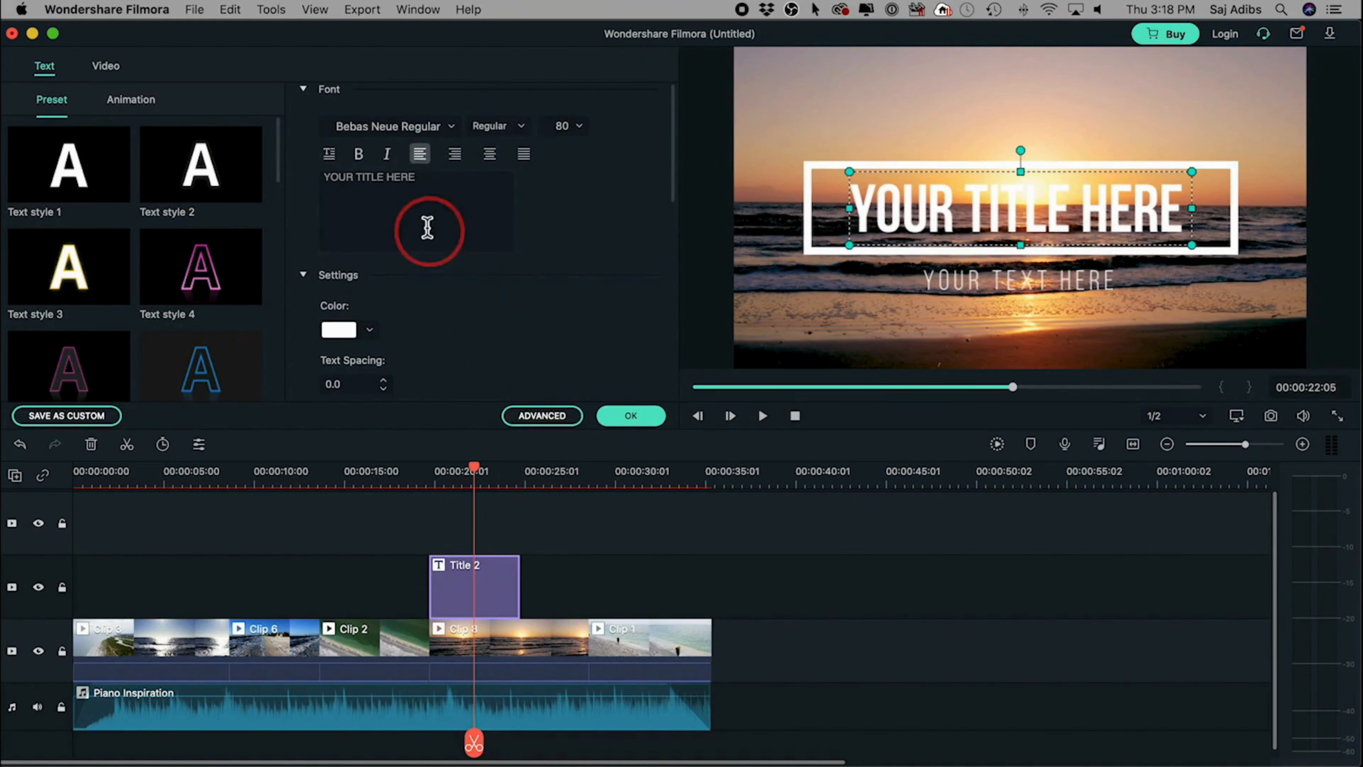
left_click(438, 181)
key("super+a")
type("Trip to Florida")
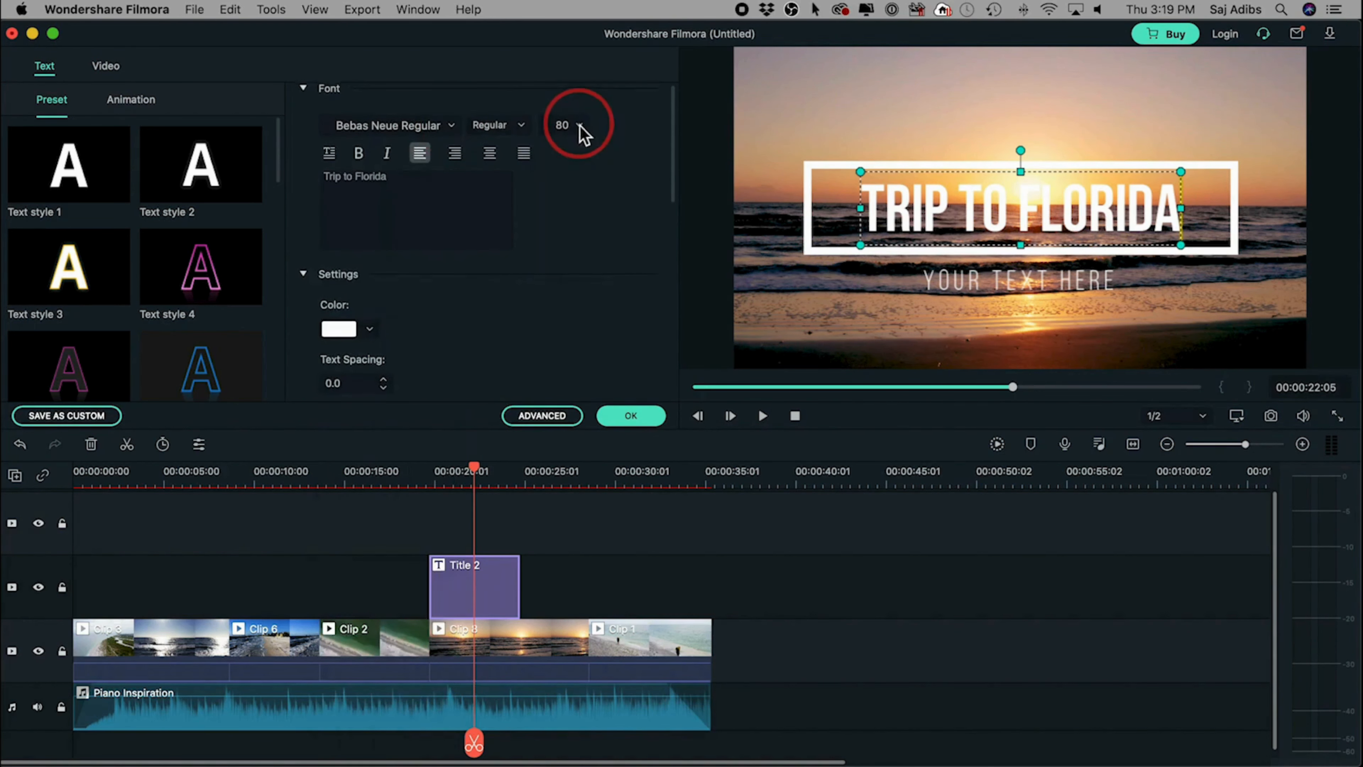
Step: Try black, gray and green as the heading's text color, settling on a near-white tone
scroll(435, 304, "down", 3)
left_click(345, 262)
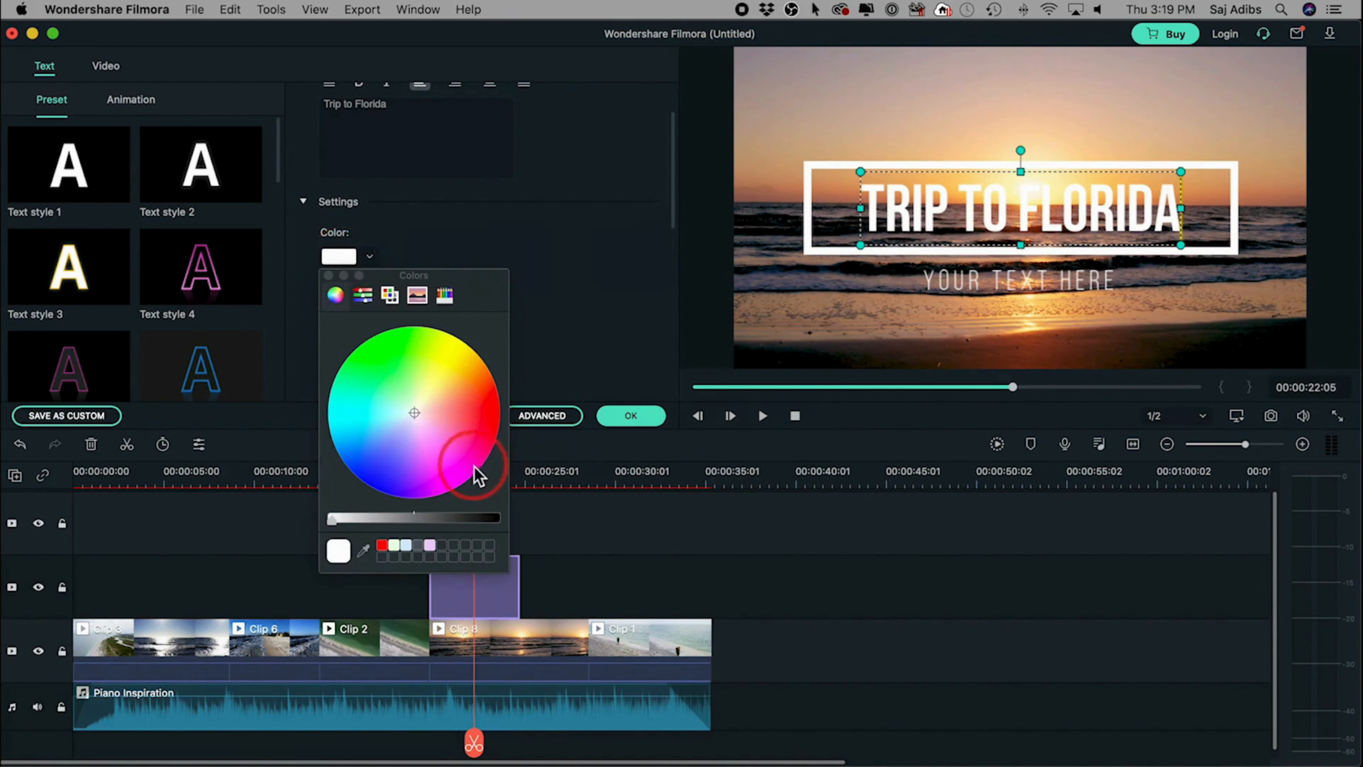
left_click_drag(484, 524, 524, 526)
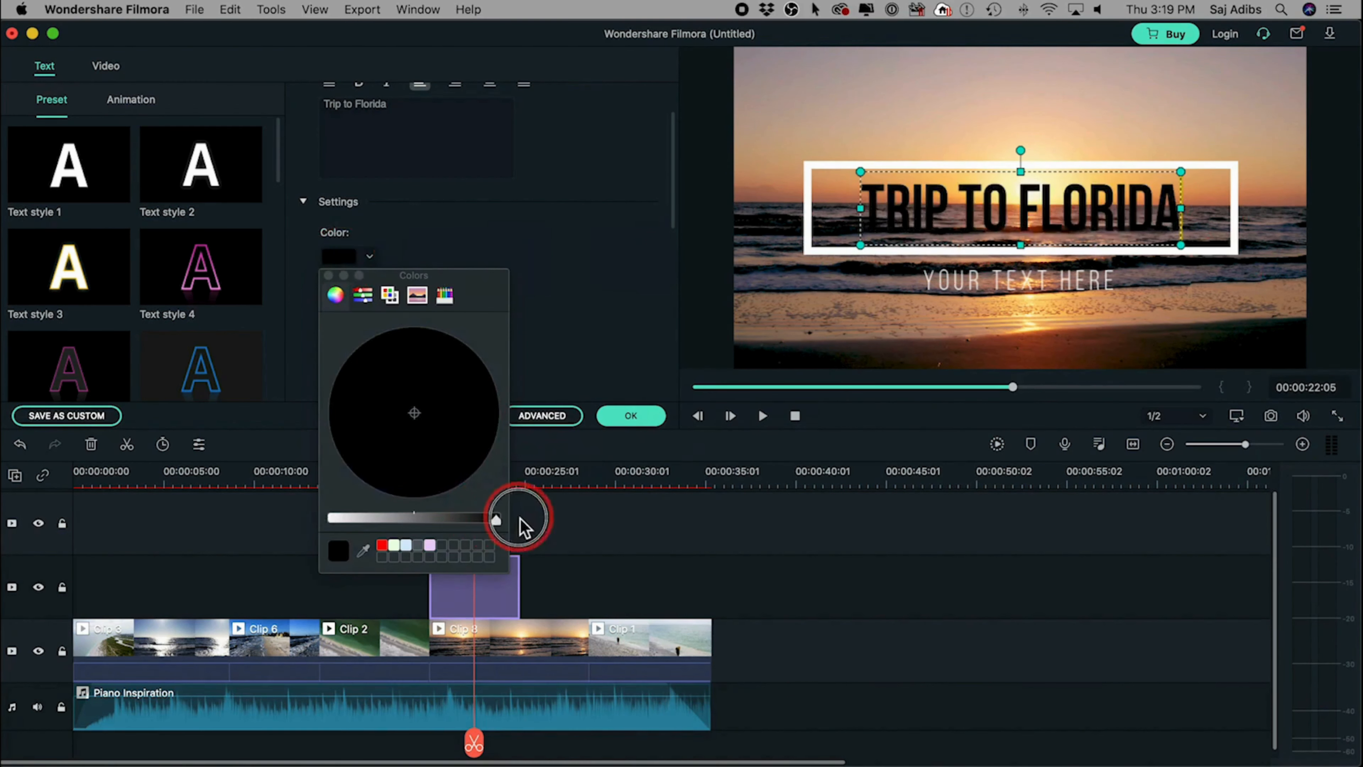
left_click(419, 545)
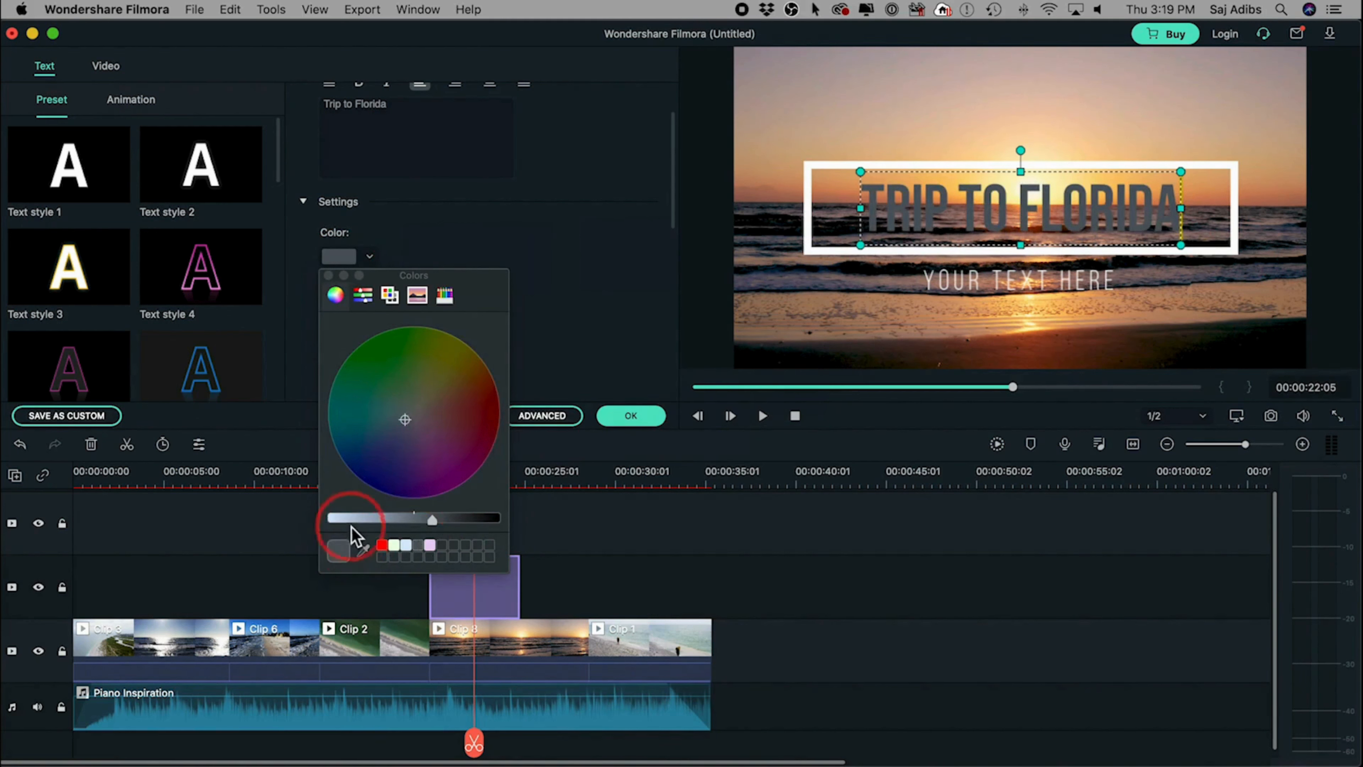
left_click_drag(352, 527, 304, 518)
left_click(368, 426)
left_click(425, 365)
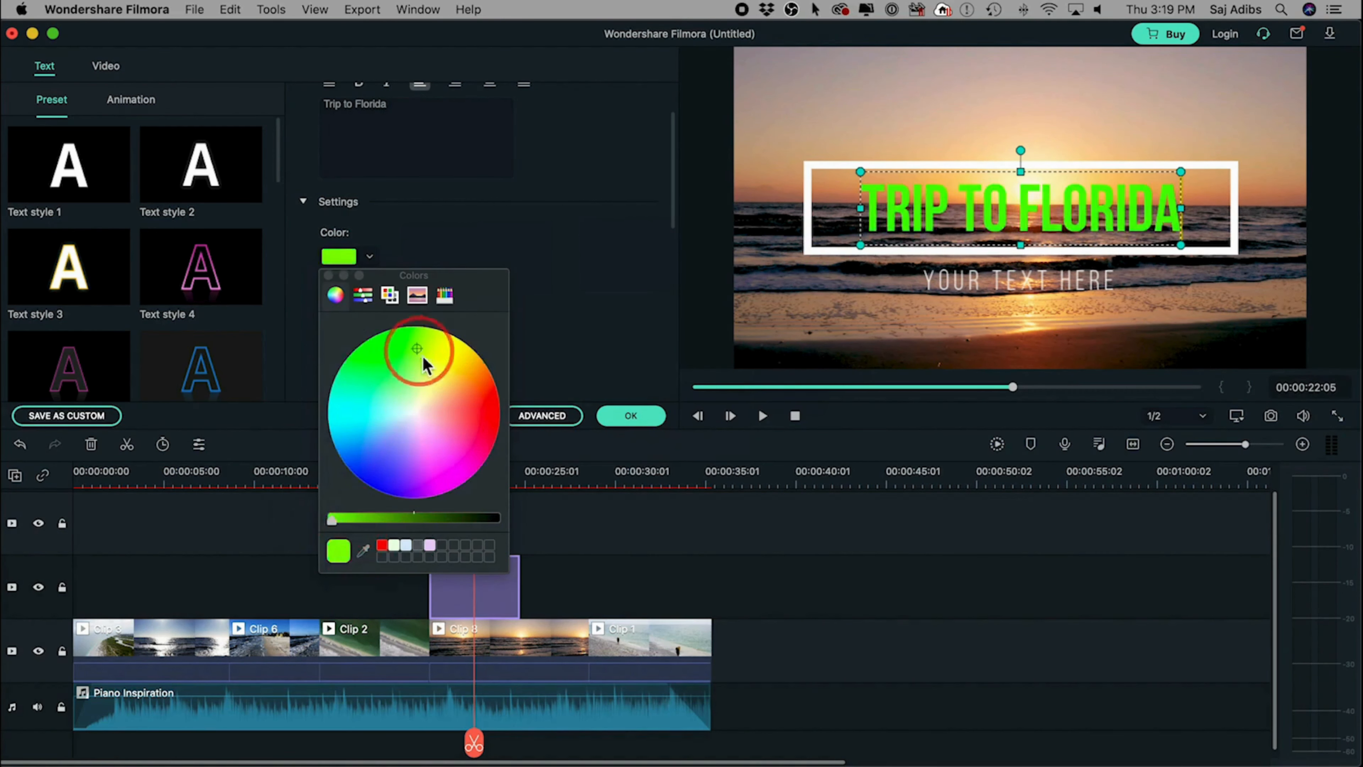
left_click(411, 432)
left_click(416, 419)
left_click(525, 311)
Step: Try aligning the heading to the top and left of the frame, and return it to the center
scroll(525, 312, "down", 3)
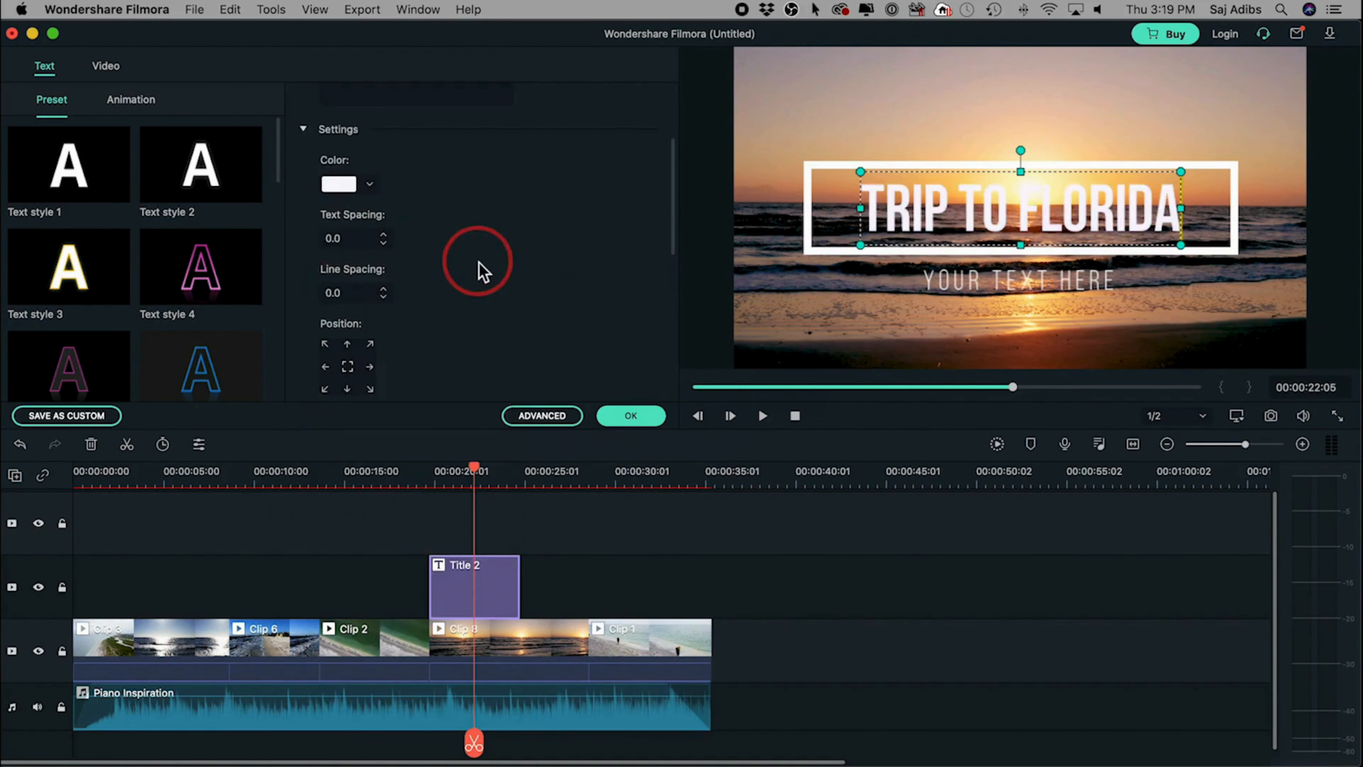
scroll(483, 271, "down", 3)
left_click(348, 267)
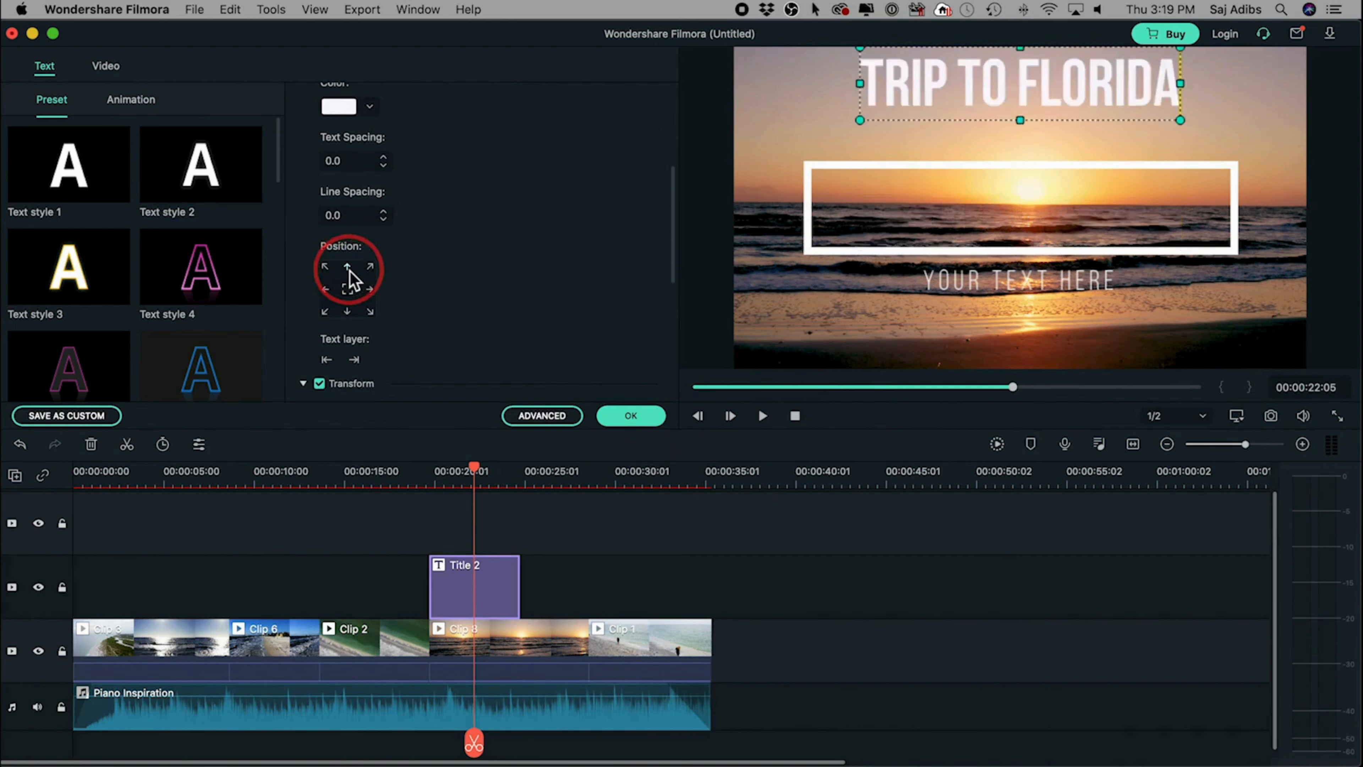
left_click(348, 290)
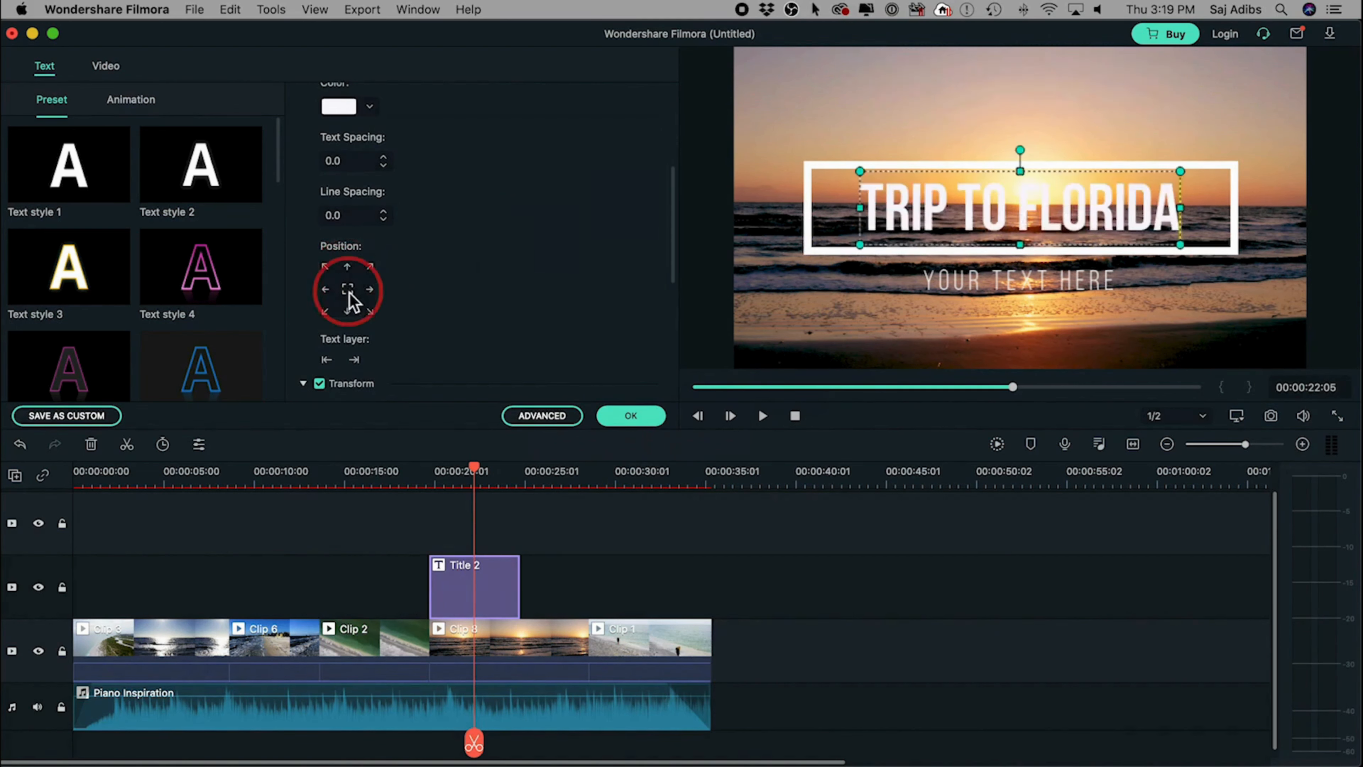
left_click(325, 290)
left_click(347, 290)
Step: Set the heading's scale to 56.9% and its Y position to -103.0
scroll(550, 244, "down", 4)
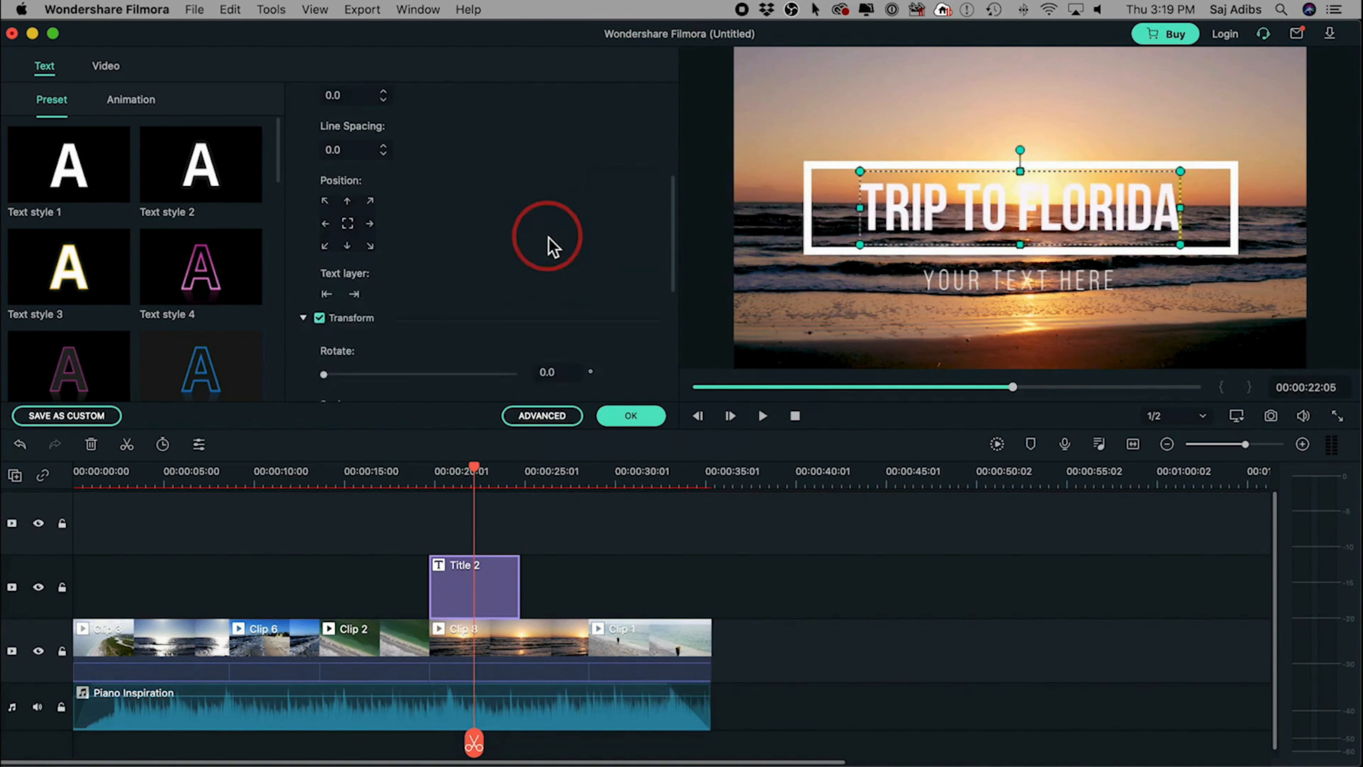
scroll(546, 246, "down", 2)
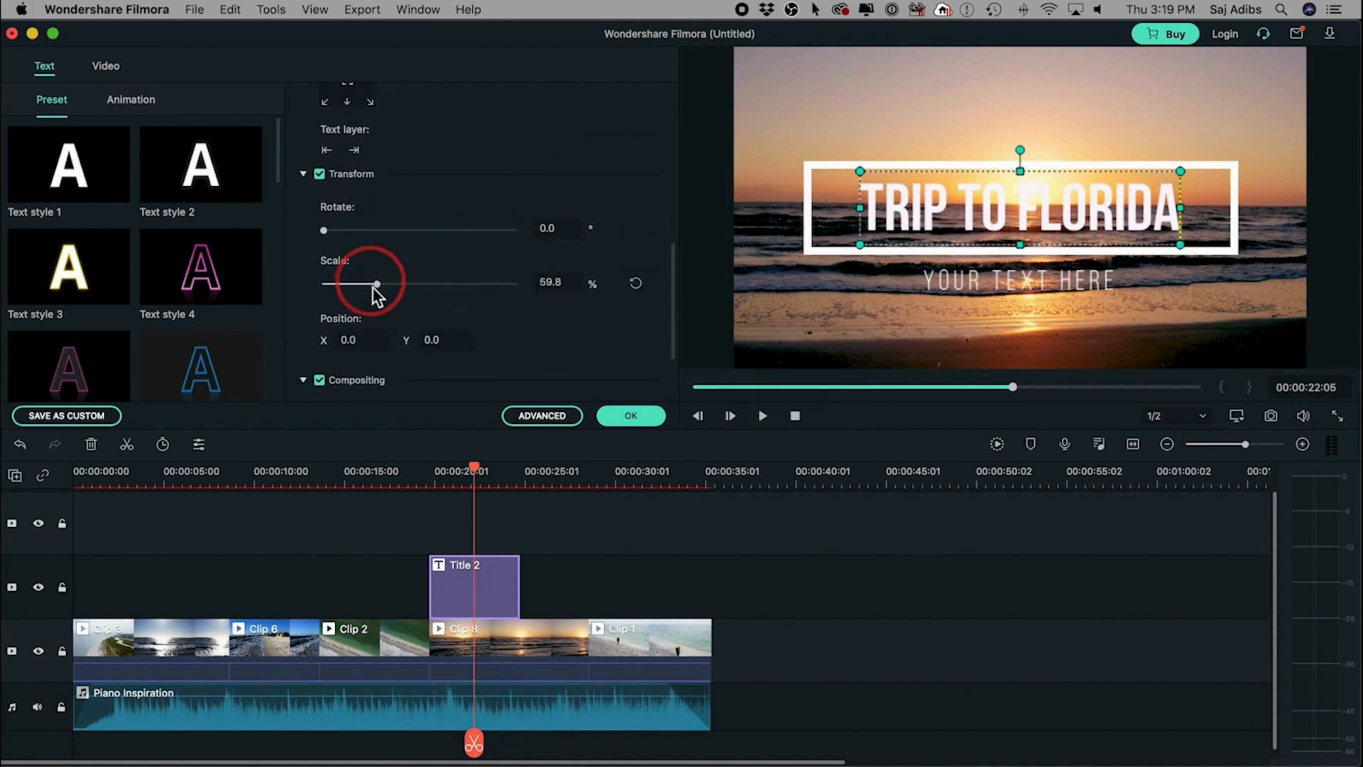
mouse_move(376, 288)
left_mouse_down()
mouse_move(351, 289)
mouse_move(374, 289)
left_mouse_up()
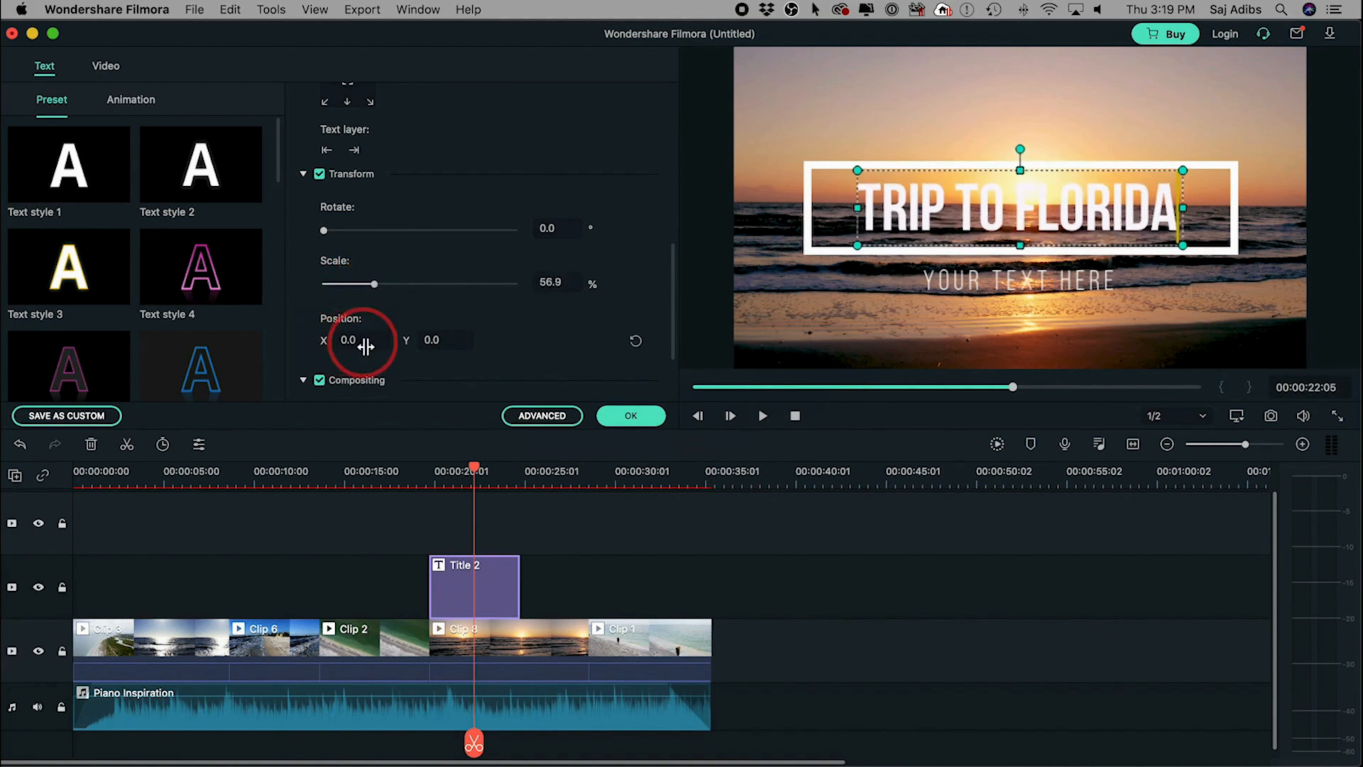
mouse_move(364, 344)
left_mouse_down()
mouse_move(419, 339)
mouse_move(339, 349)
mouse_move(359, 342)
left_mouse_up()
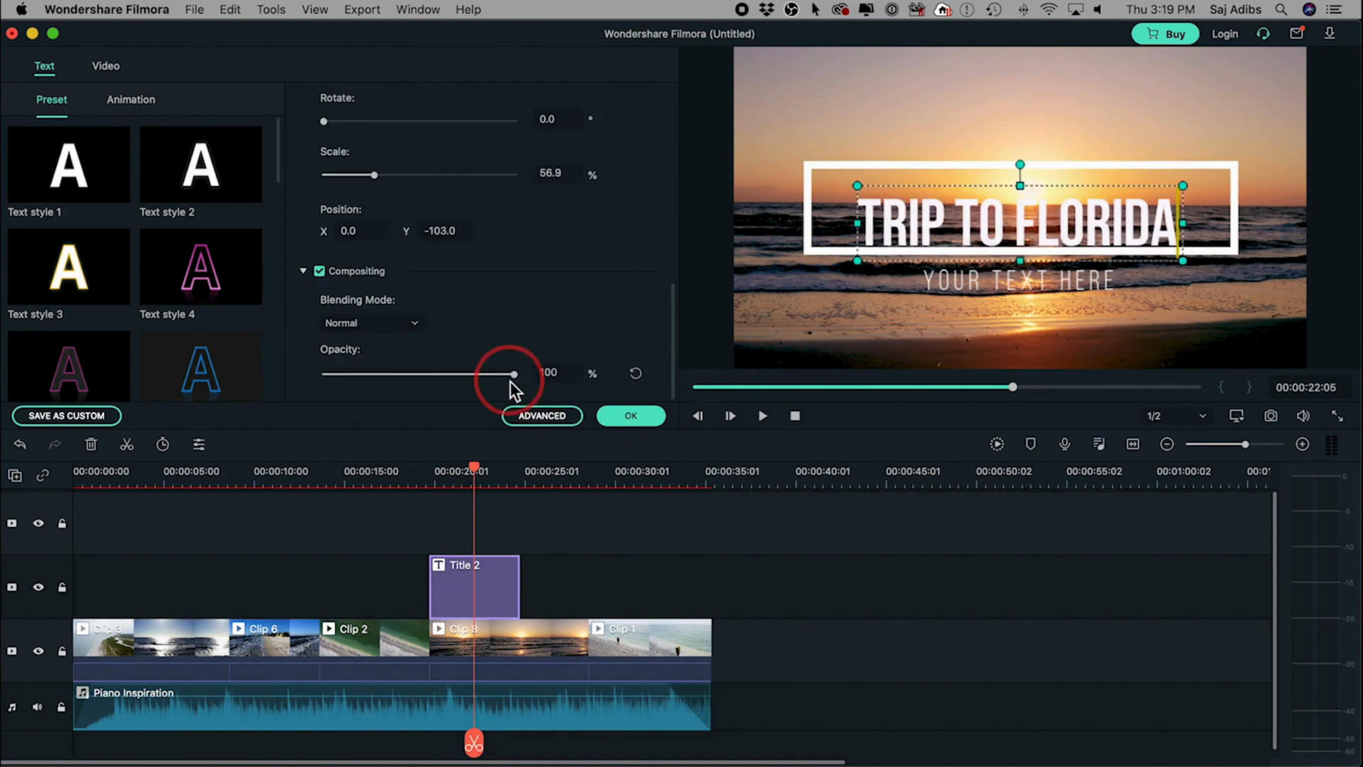
Step: Keep the heading's opacity at 100% and set its blending mode to Darken
mouse_move(513, 375)
left_mouse_down()
mouse_move(395, 377)
mouse_move(514, 377)
left_mouse_up()
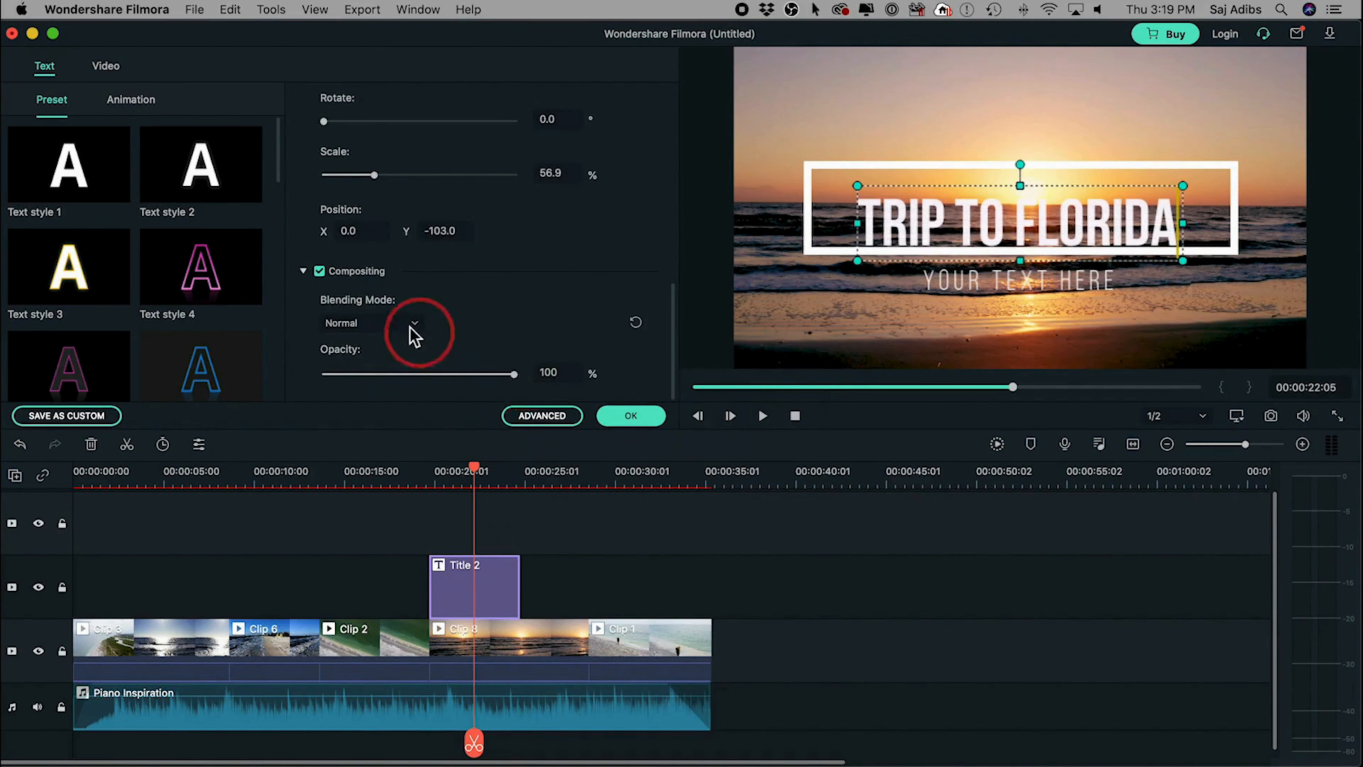
left_click(396, 324)
left_click(383, 346)
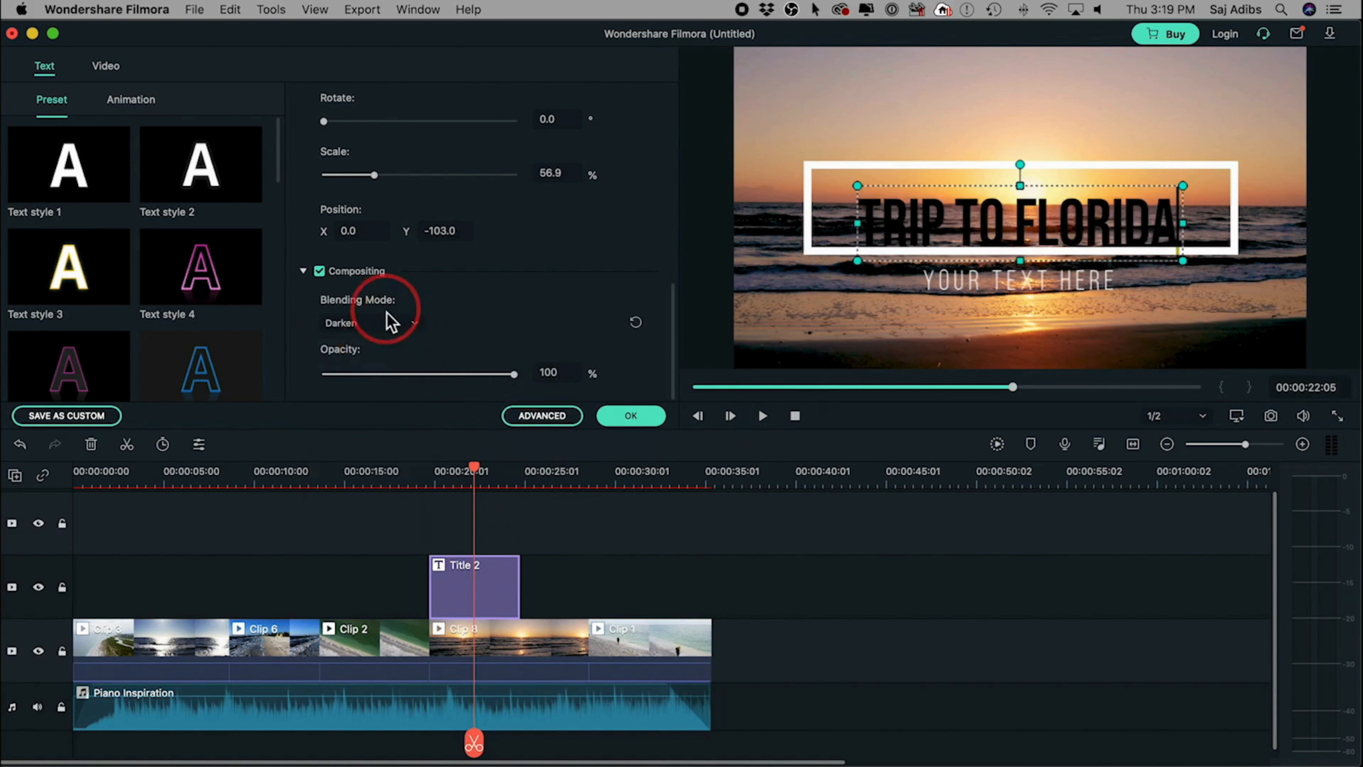
left_click(387, 321)
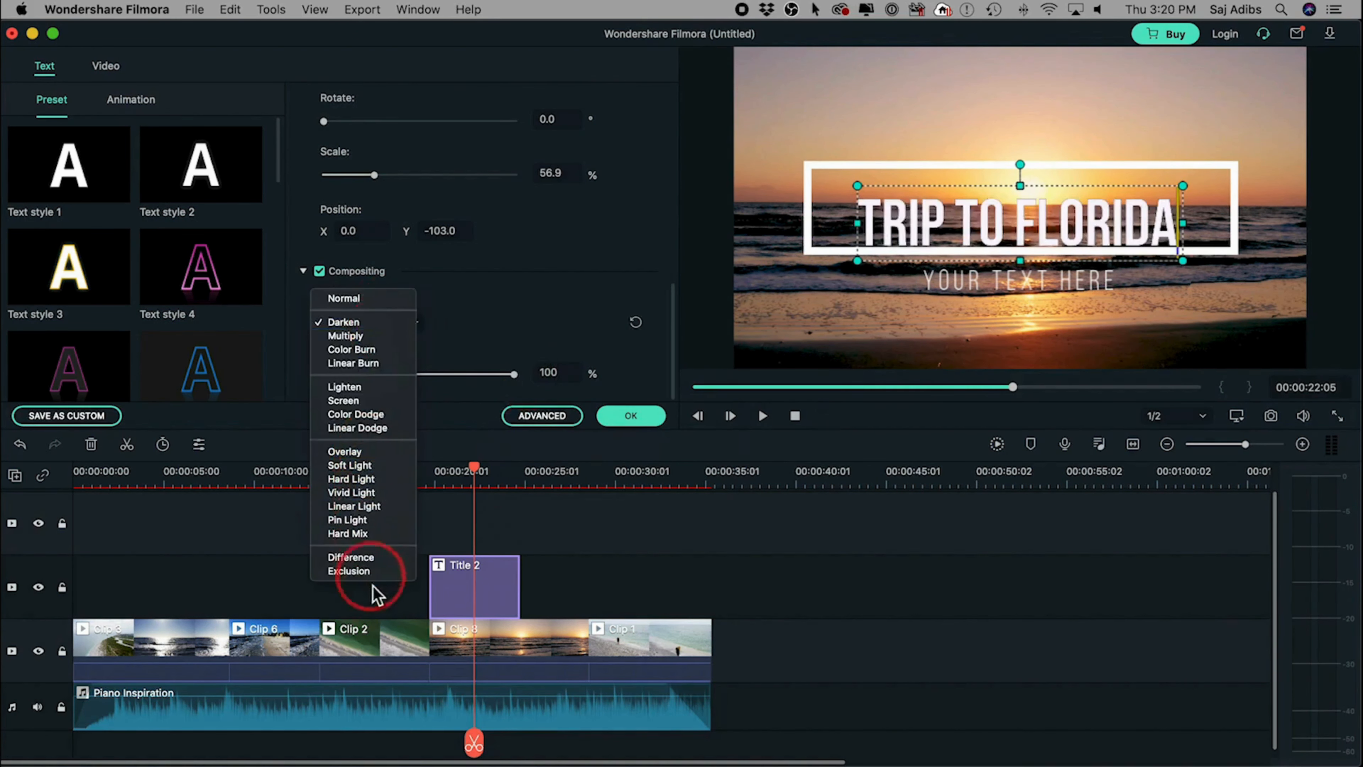
left_click(549, 336)
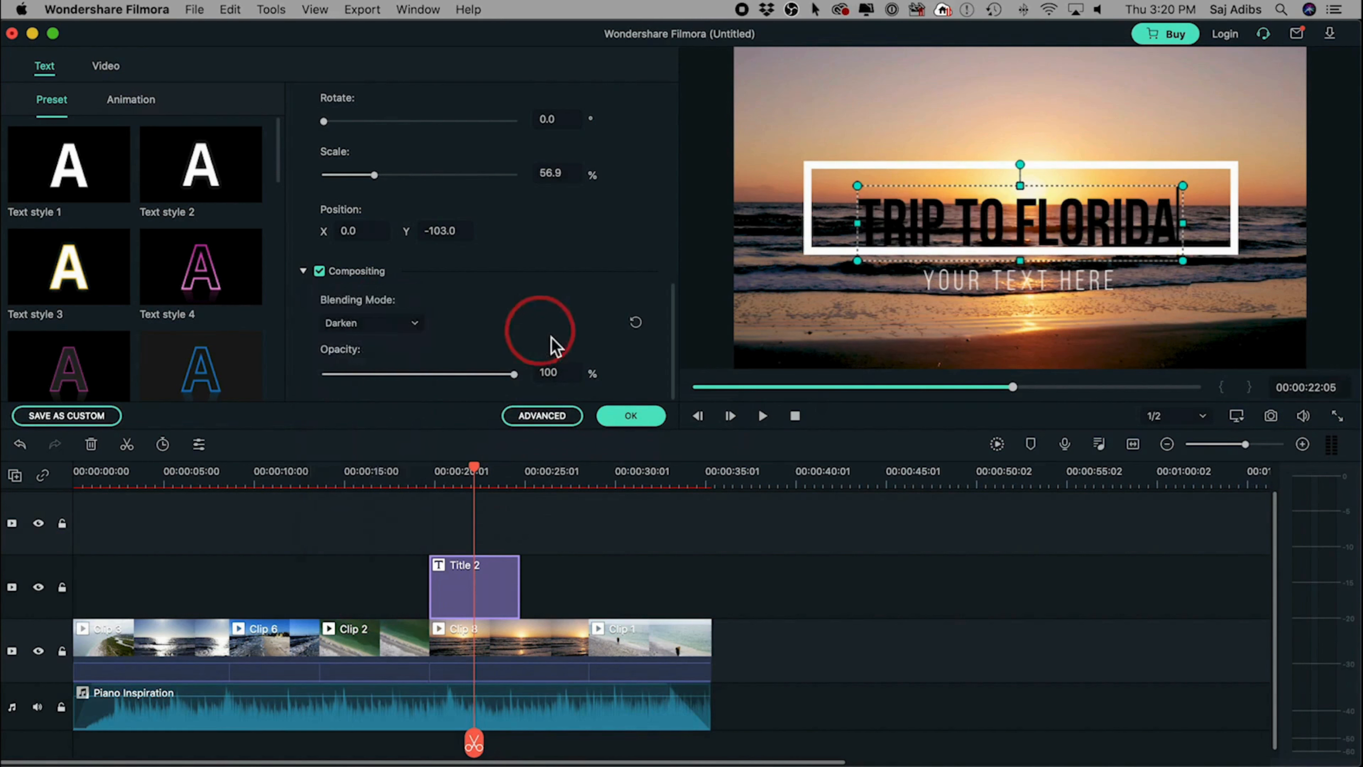
Step: Accept the title edits and delete the Title 2 clip from the timeline
left_click(632, 415)
left_click(472, 600)
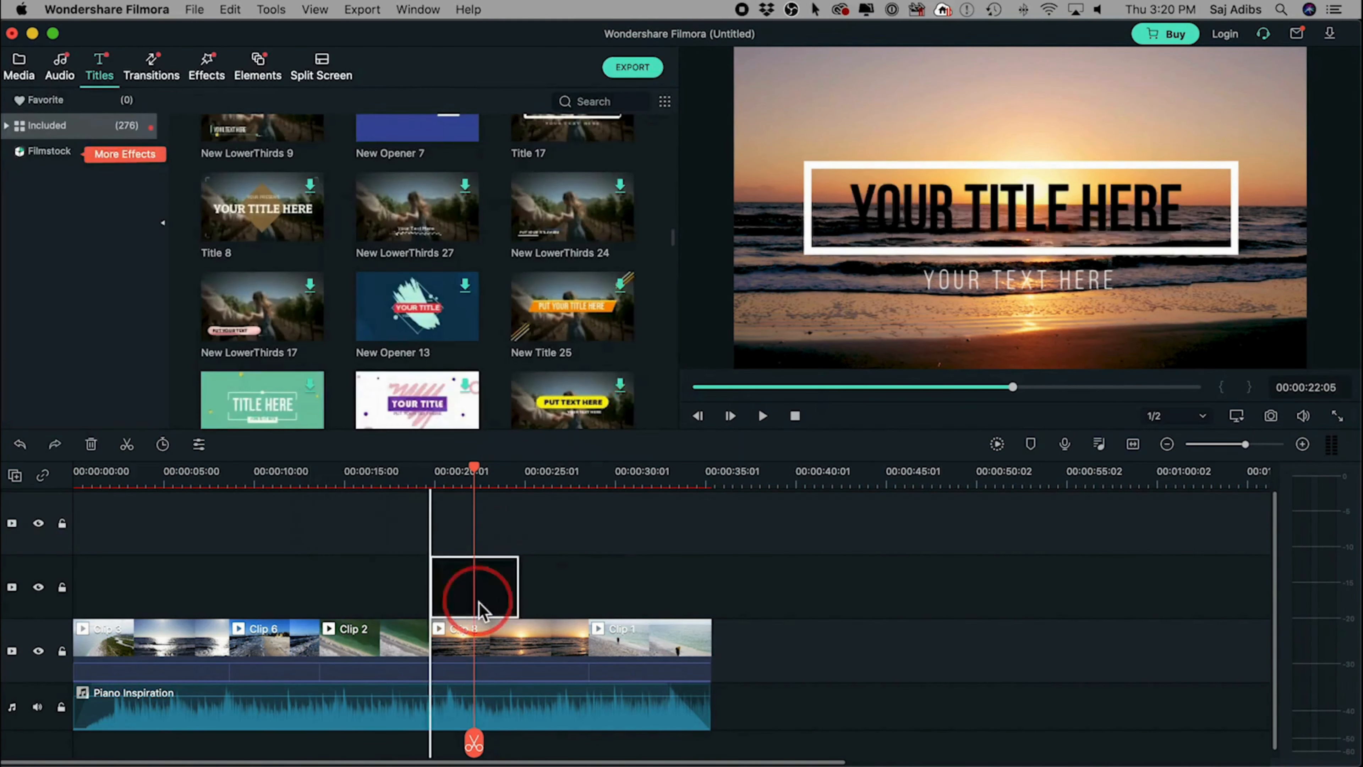
key("Delete")
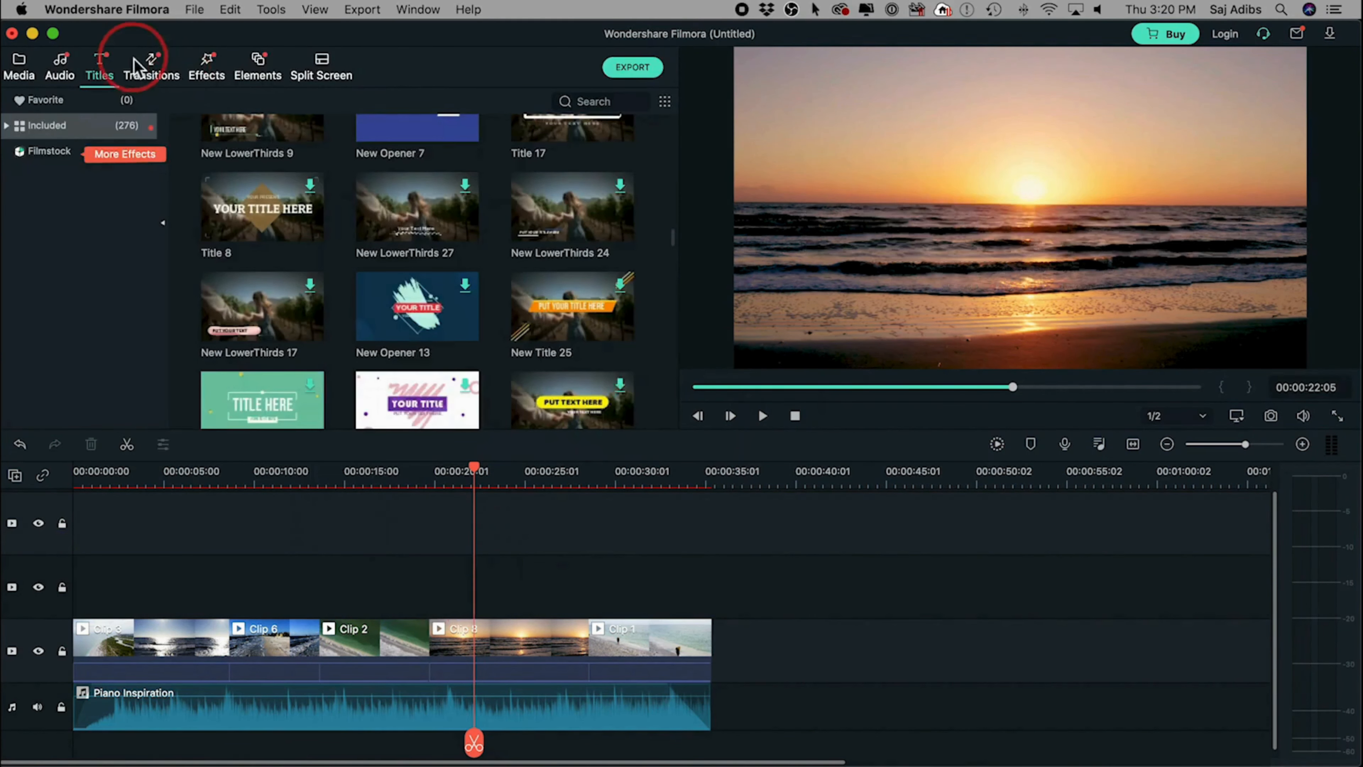
Step: Add the Credit 5 title template on the track above the start of Clip 8
scroll(663, 348, "down", 5)
scroll(665, 349, "down", 10)
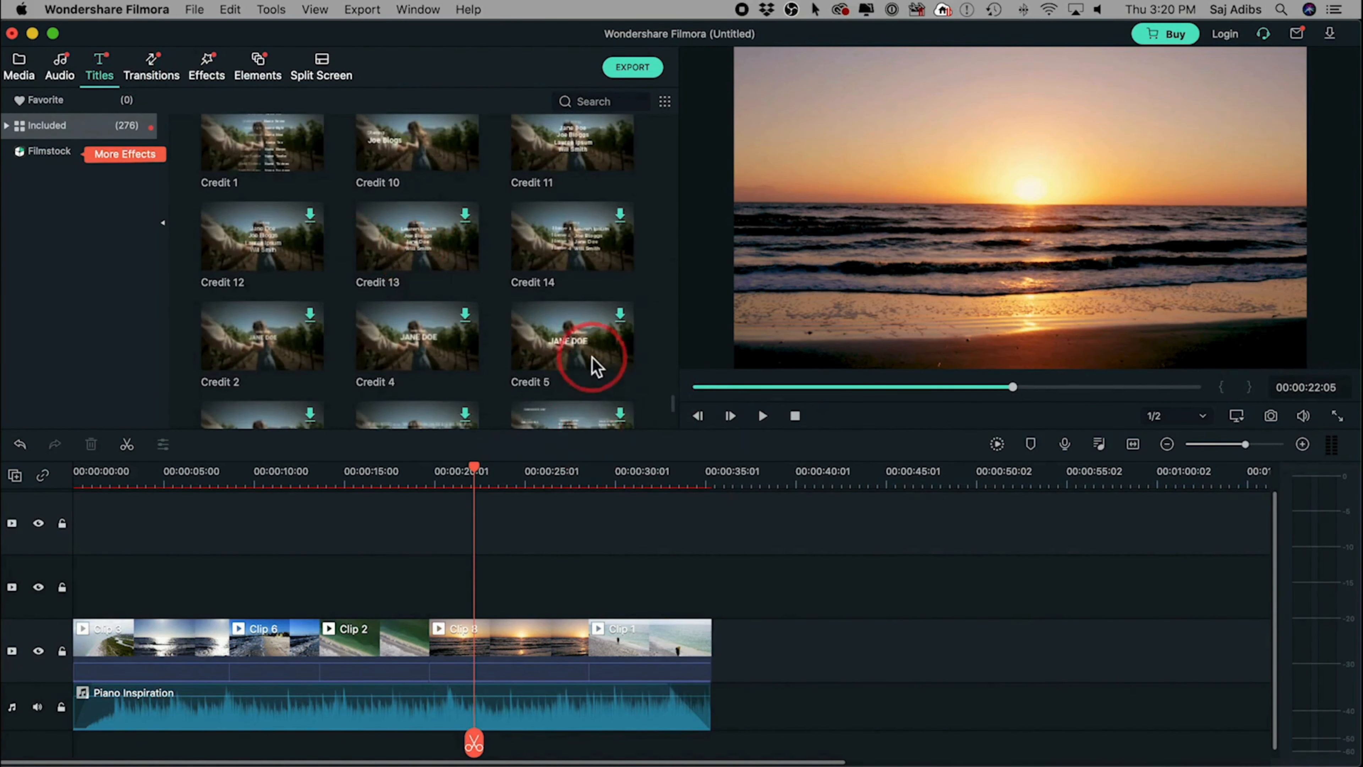
left_click_drag(585, 365, 453, 612)
left_click_drag(447, 613, 443, 615)
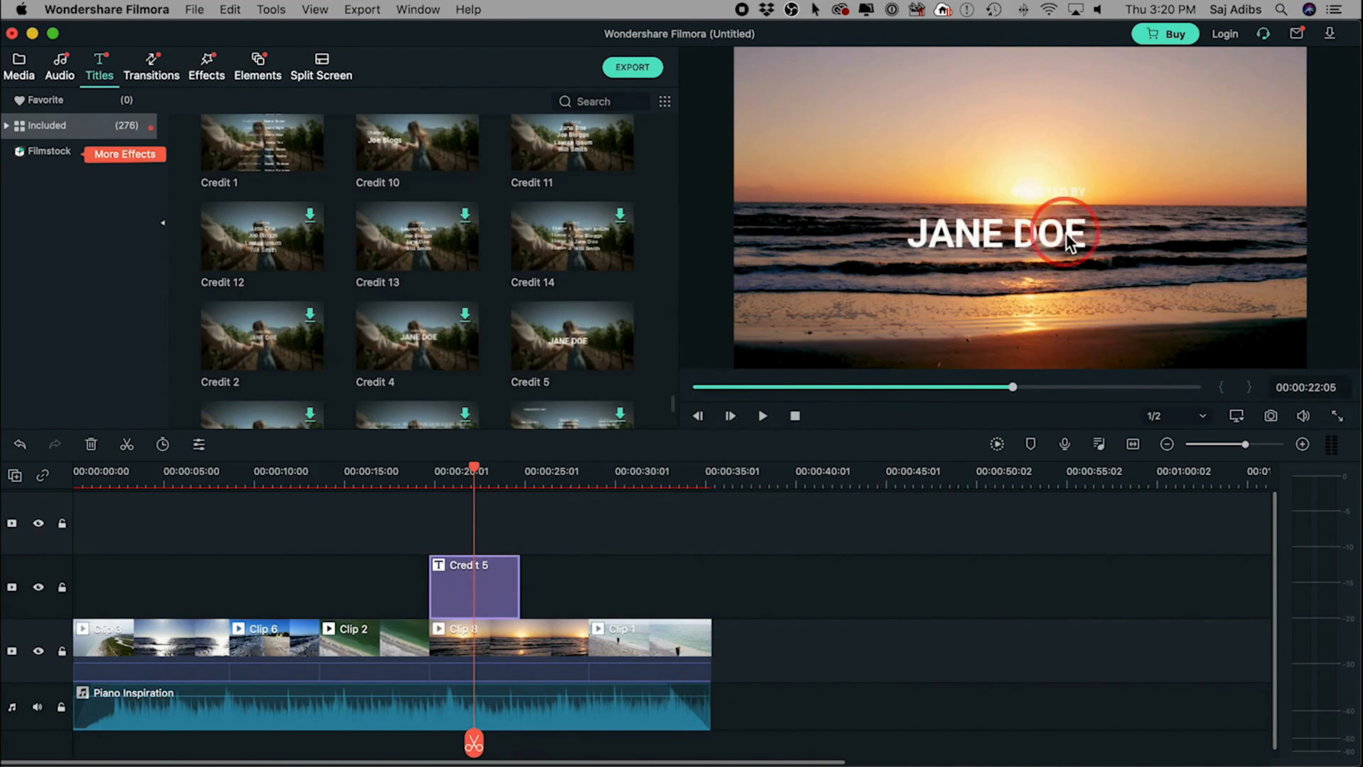
Step: Look at the Credit 5 title's text settings and animation presets, and delete the title from the timeline
double_click(474, 592)
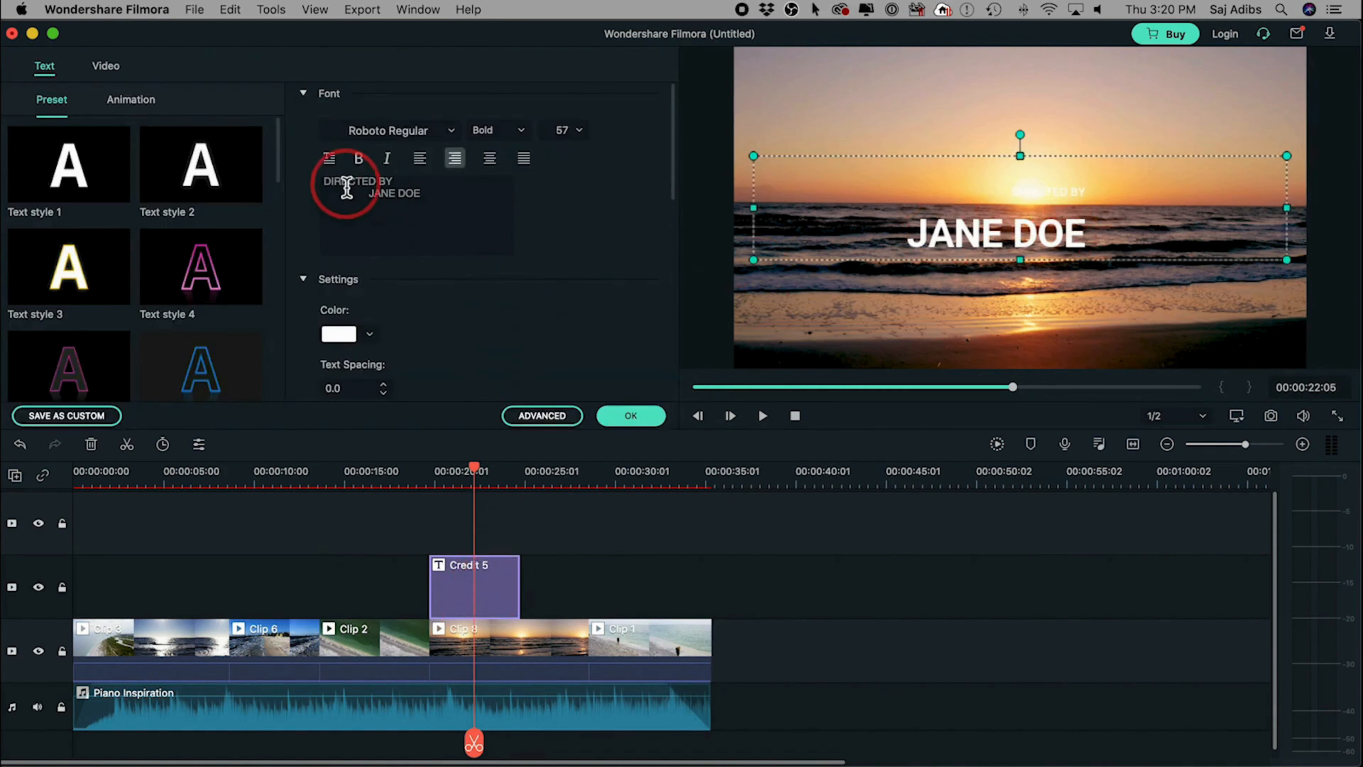
left_click_drag(343, 183, 450, 218)
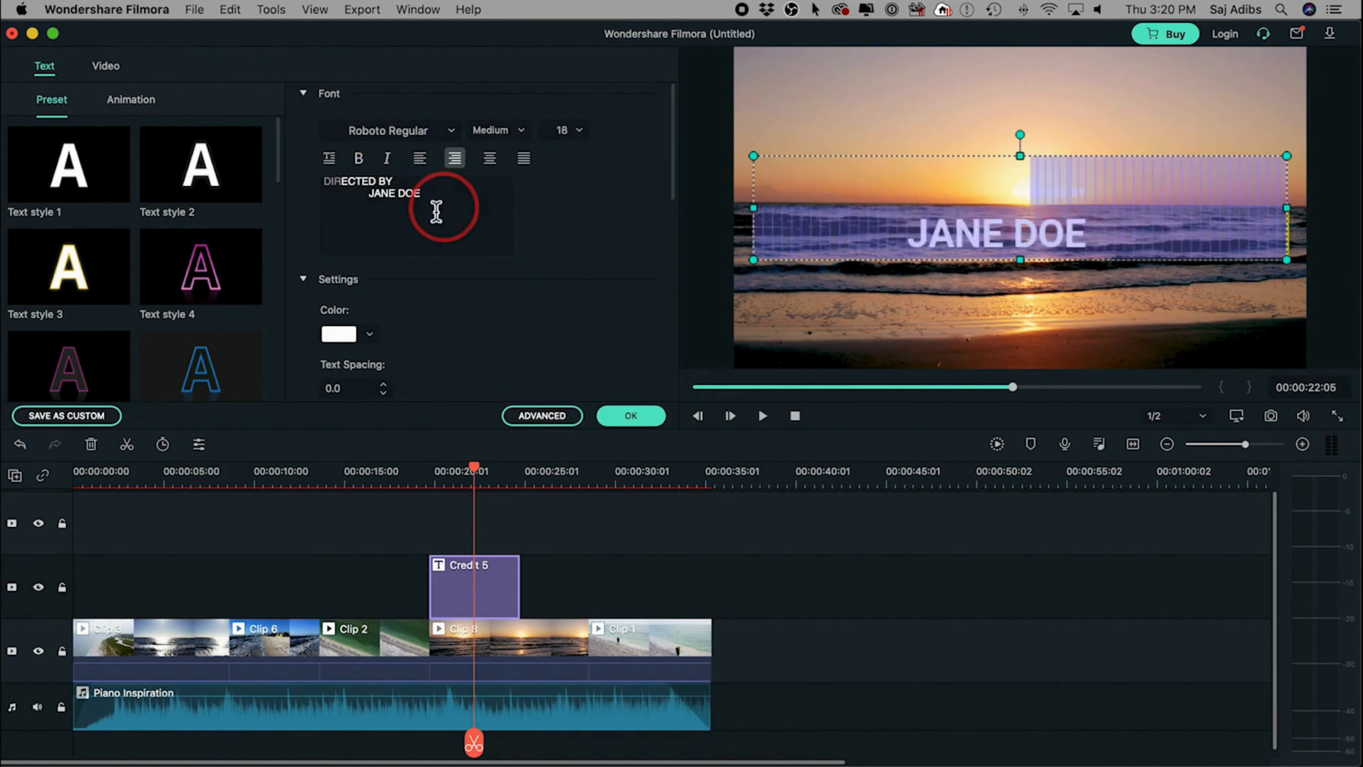
left_click(129, 101)
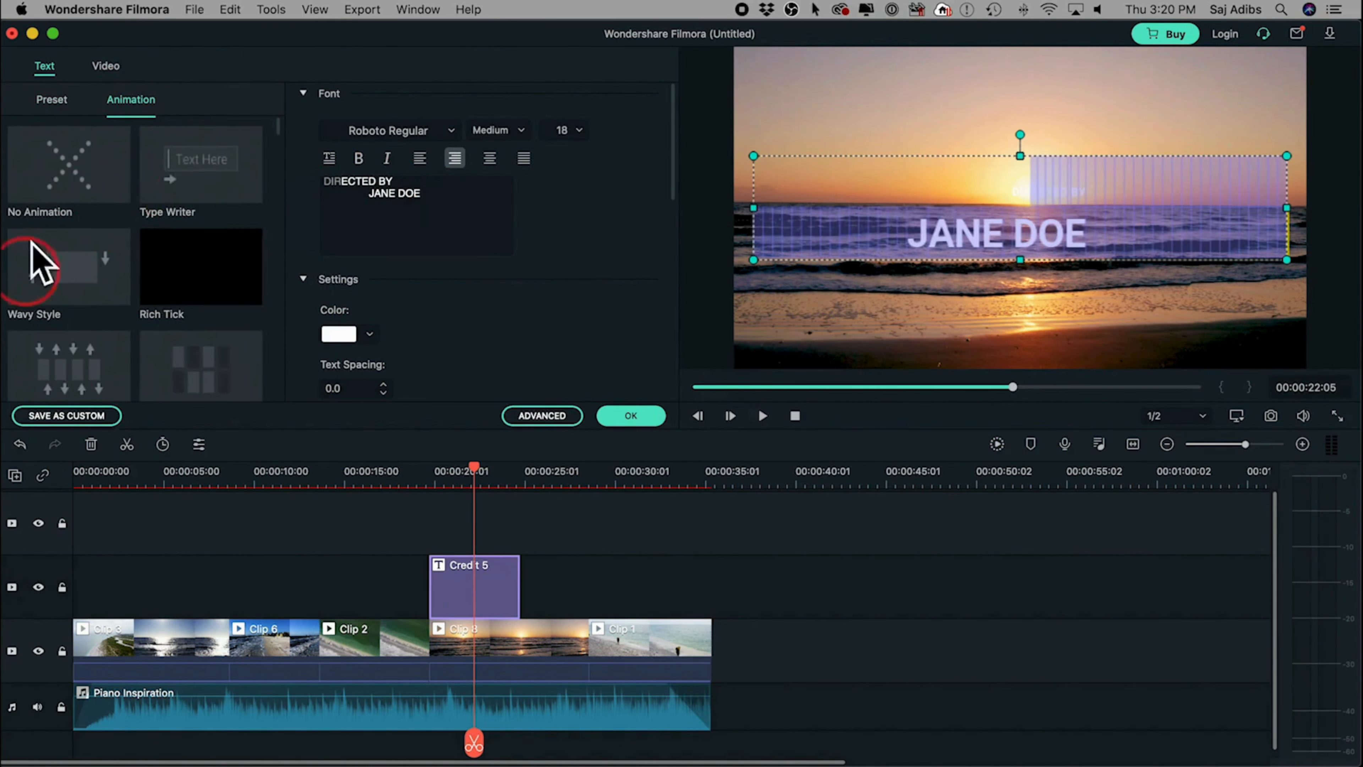
left_click(471, 604)
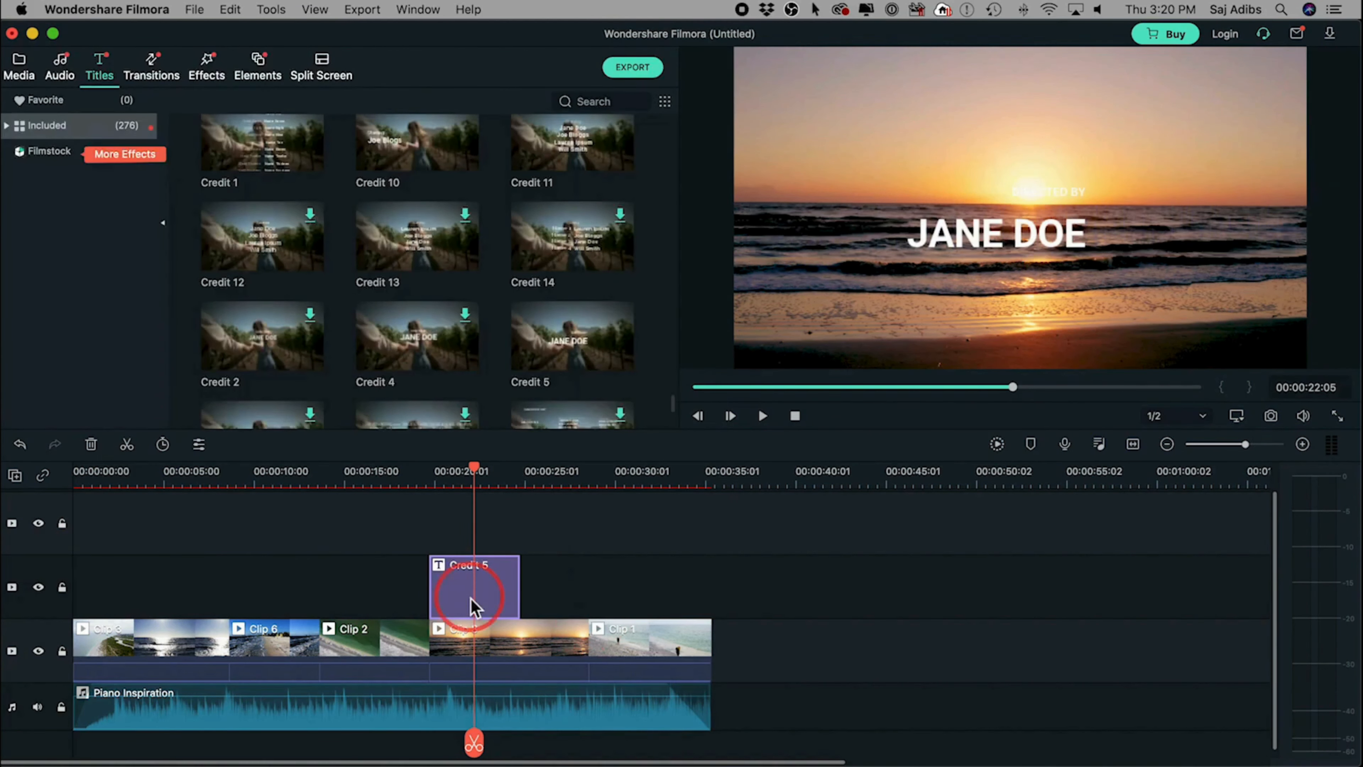
key("Delete")
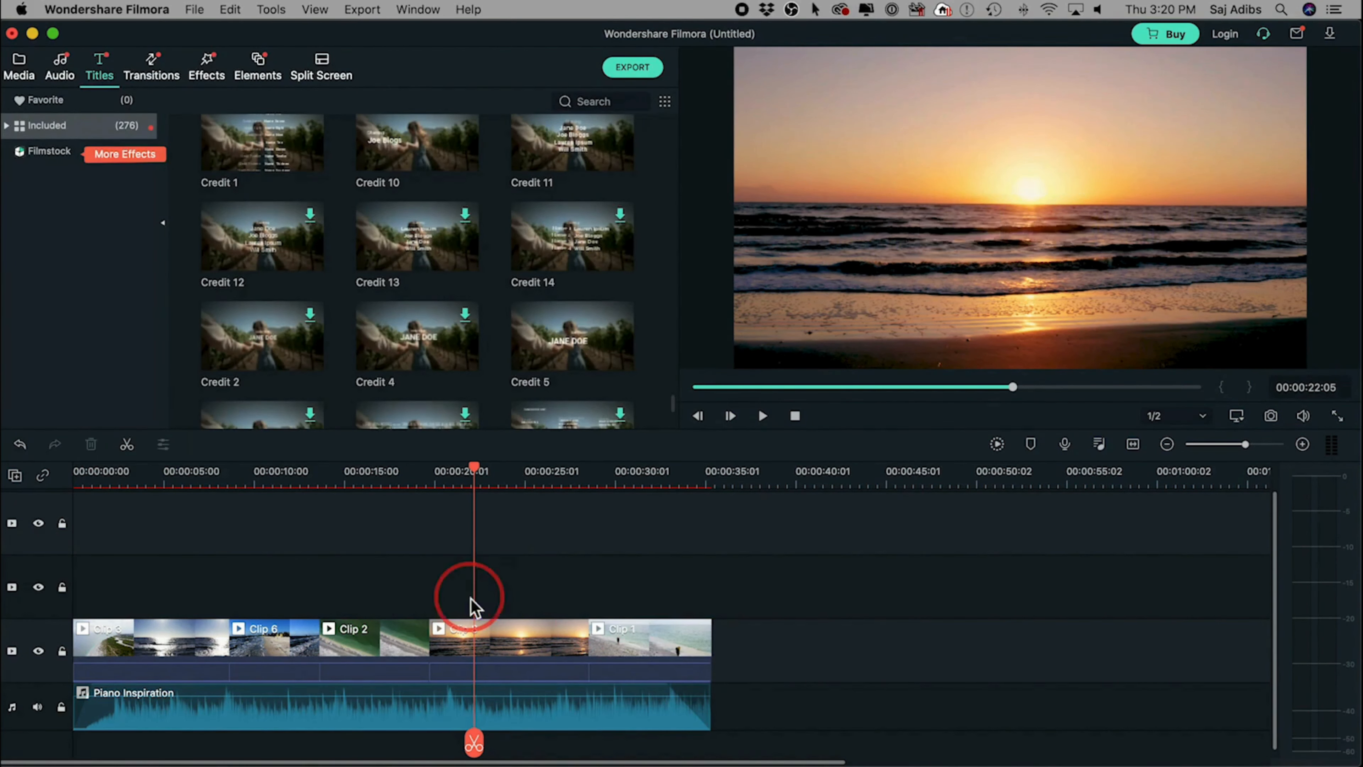
Step: Browse the included transitions and preview the Dissolve transition
left_click(152, 73)
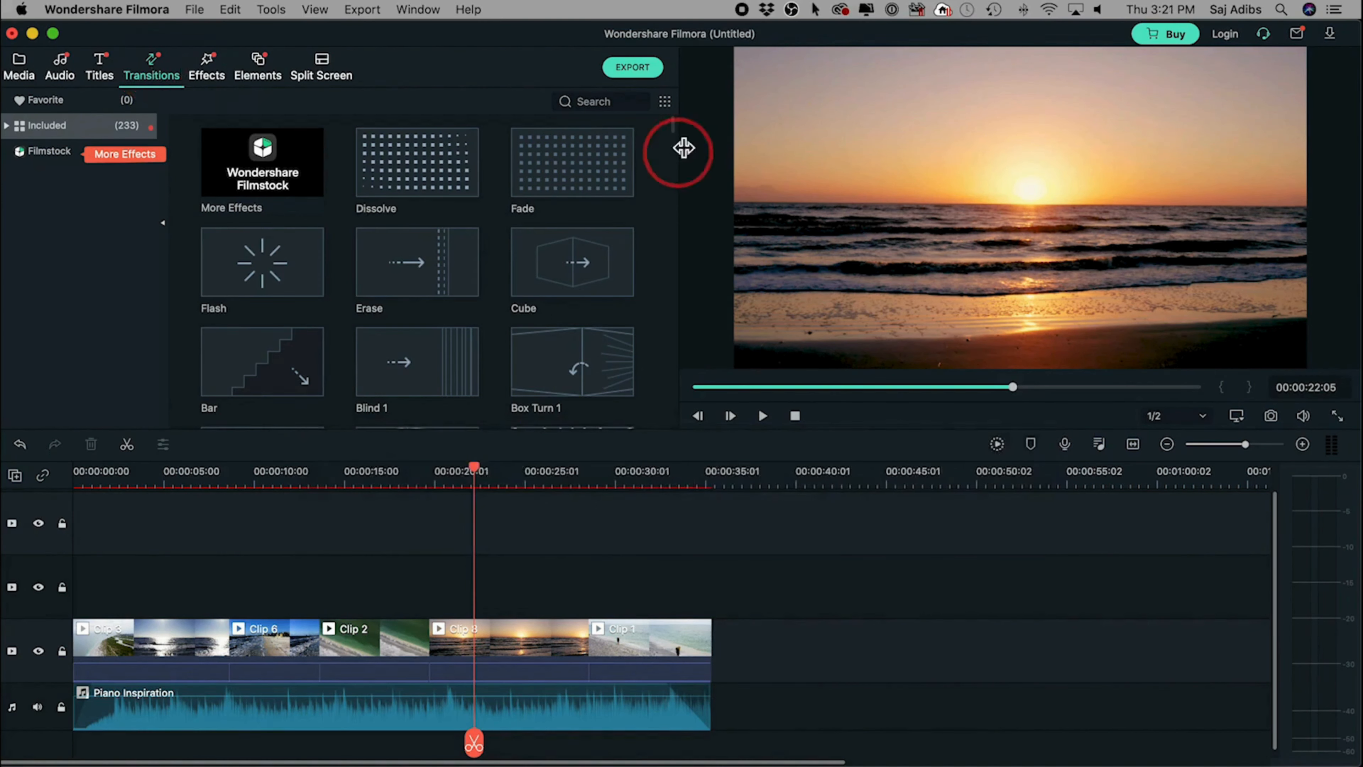
scroll(644, 210, "down", 10)
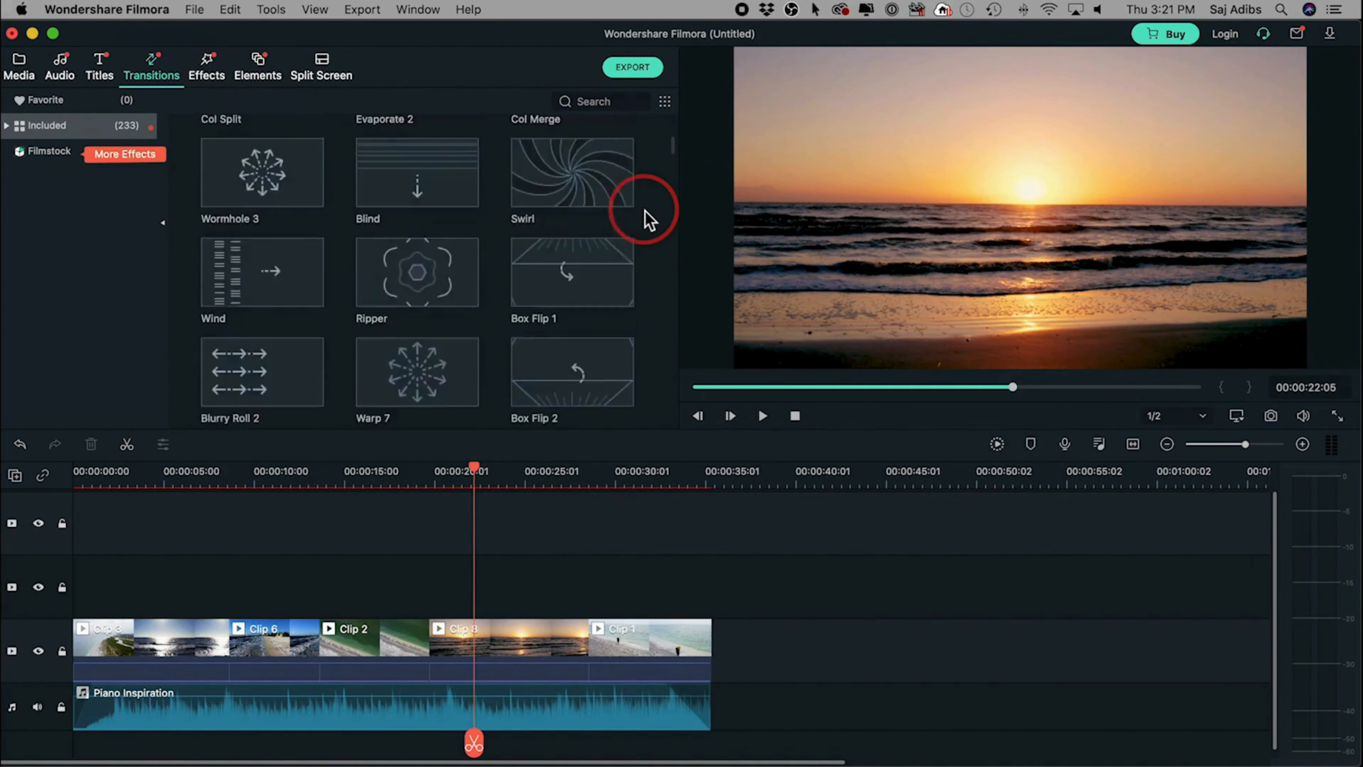
scroll(644, 210, "down", 10)
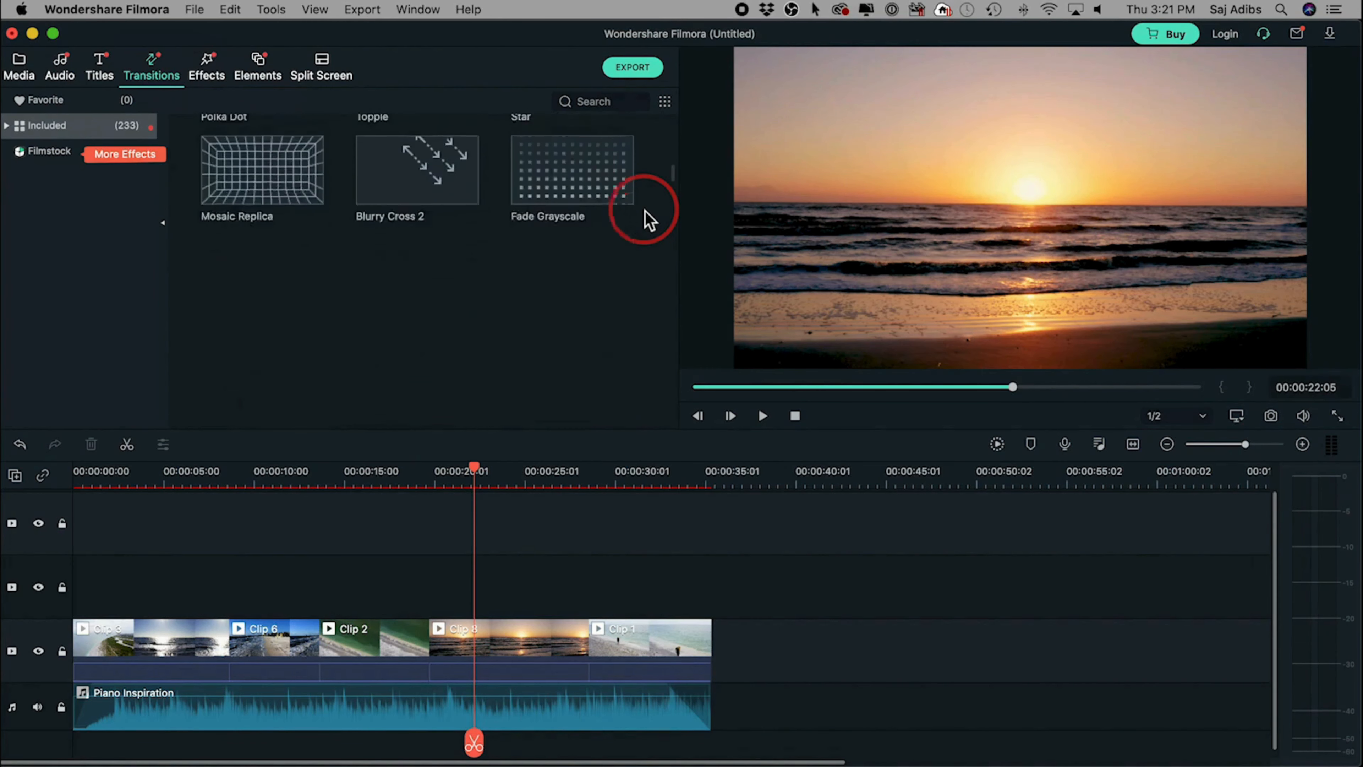
scroll(644, 210, "down", 10)
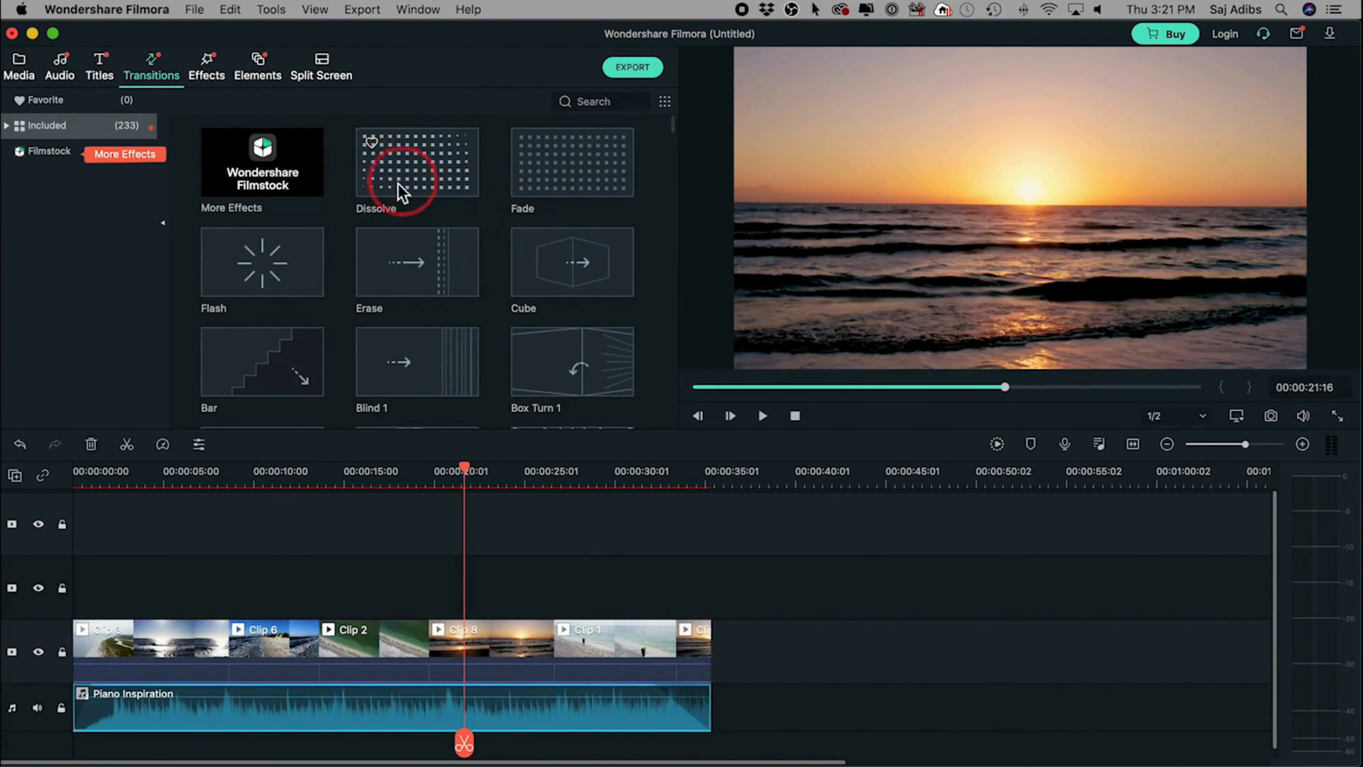
left_click(414, 175)
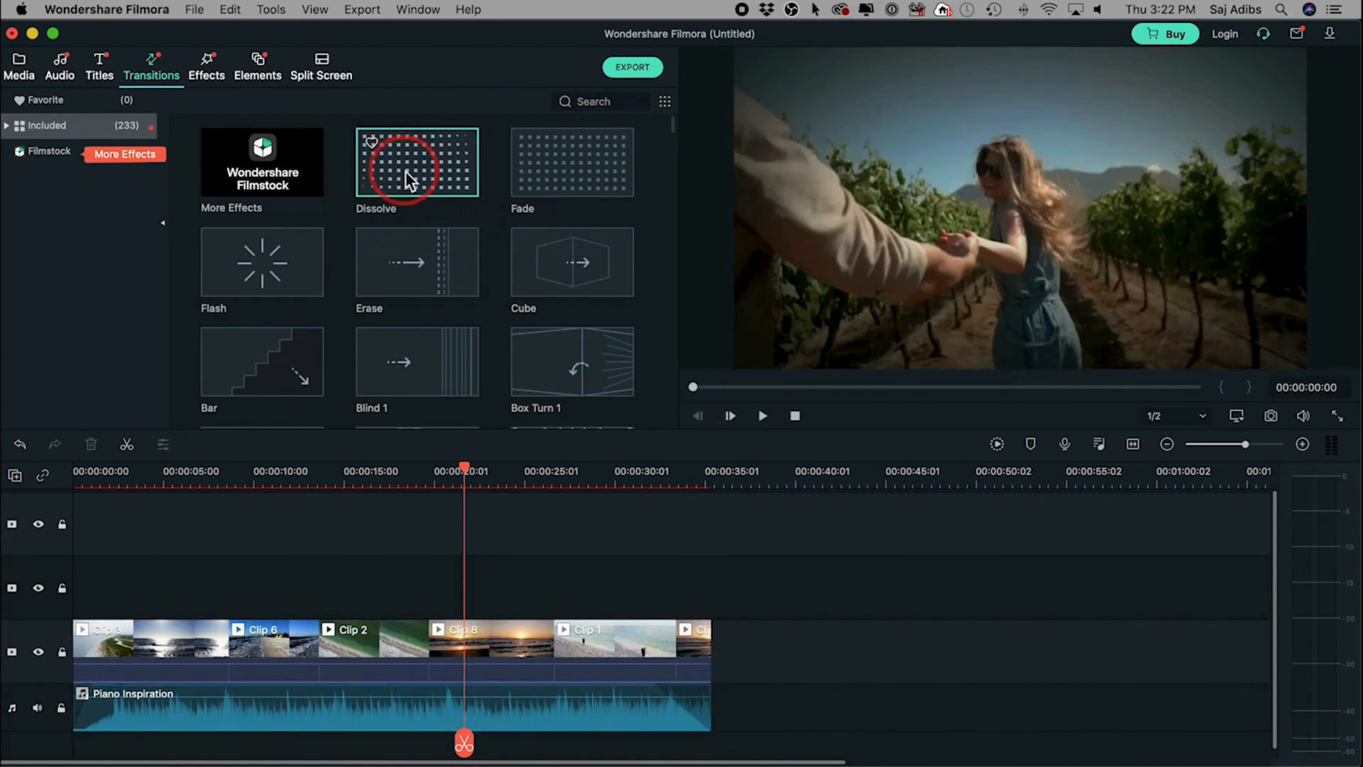
Step: Preview the Dissolve transition, add it between Clip 2 and Clip 8, and play back that cut
left_click(782, 439)
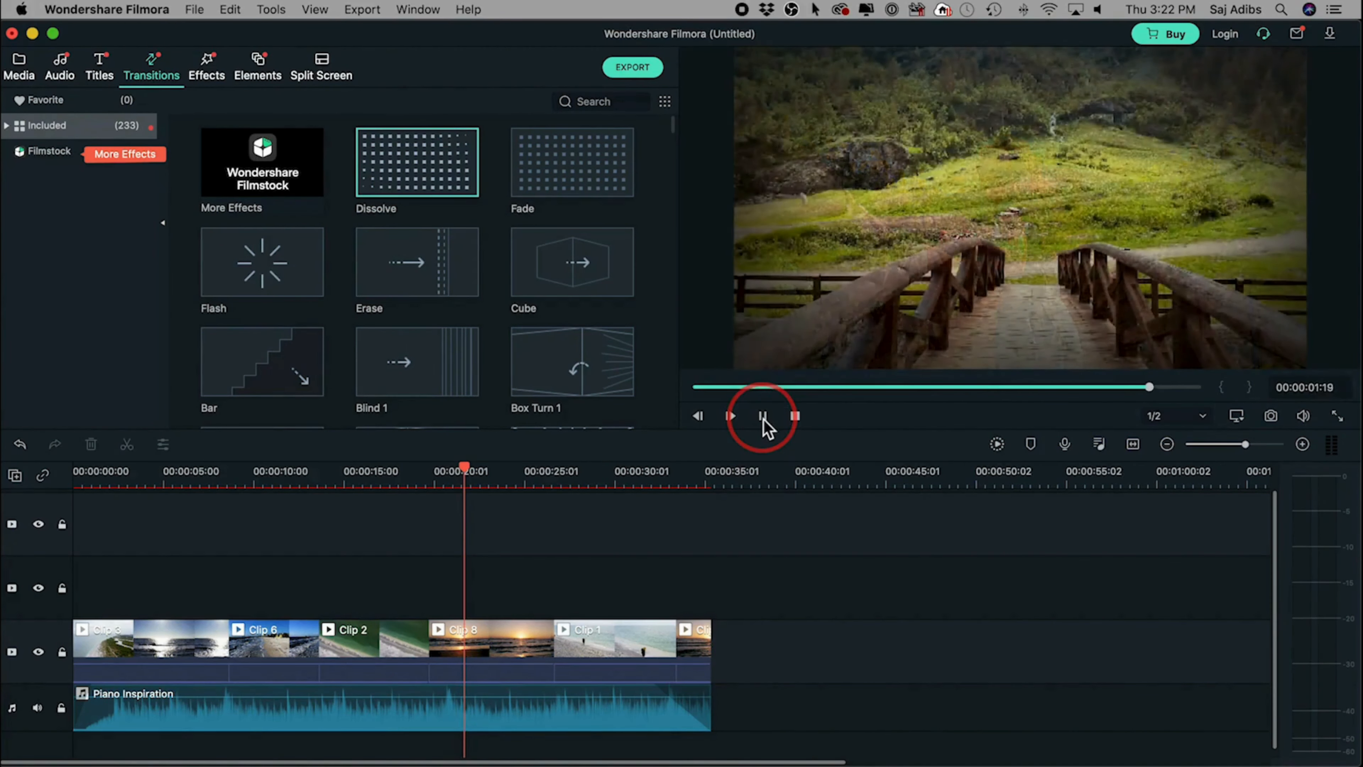
left_click(413, 172)
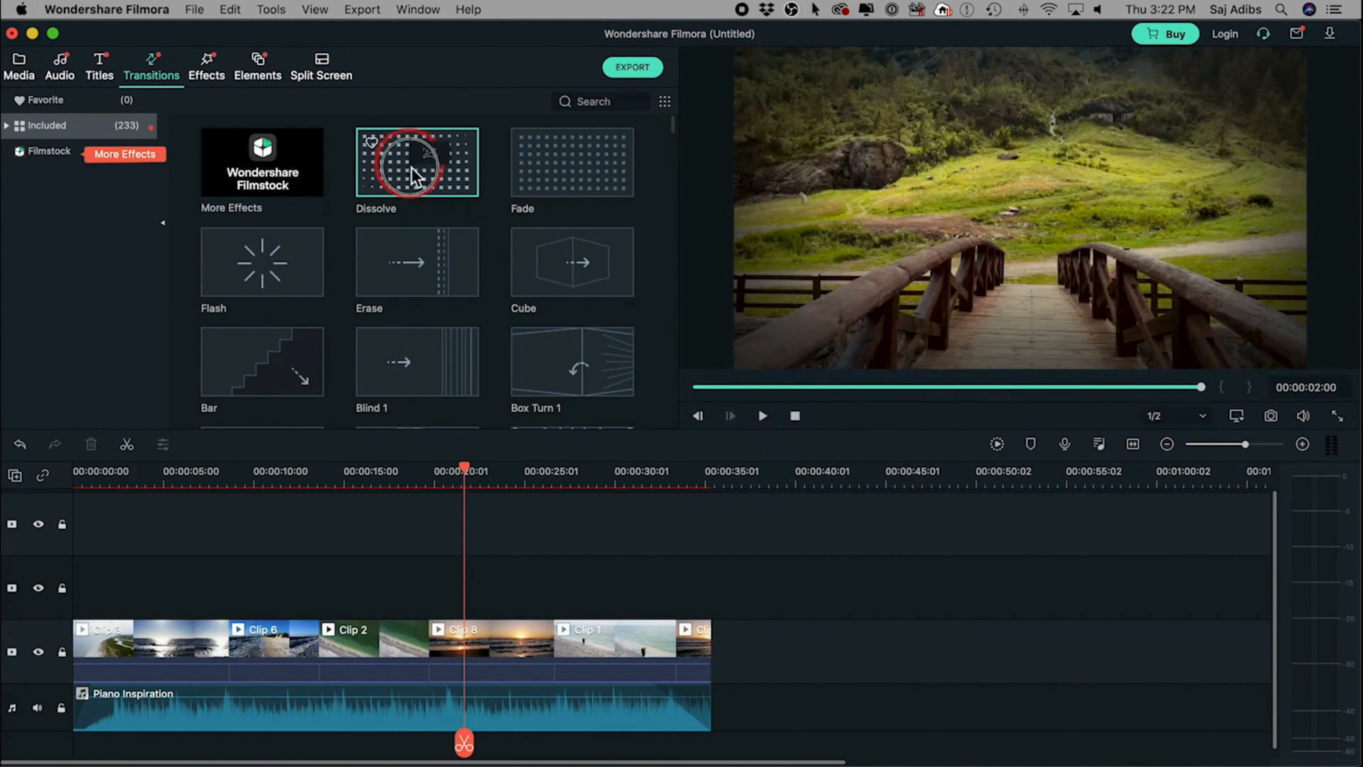
left_click_drag(414, 171, 427, 636)
left_click_drag(464, 470, 398, 474)
key("space")
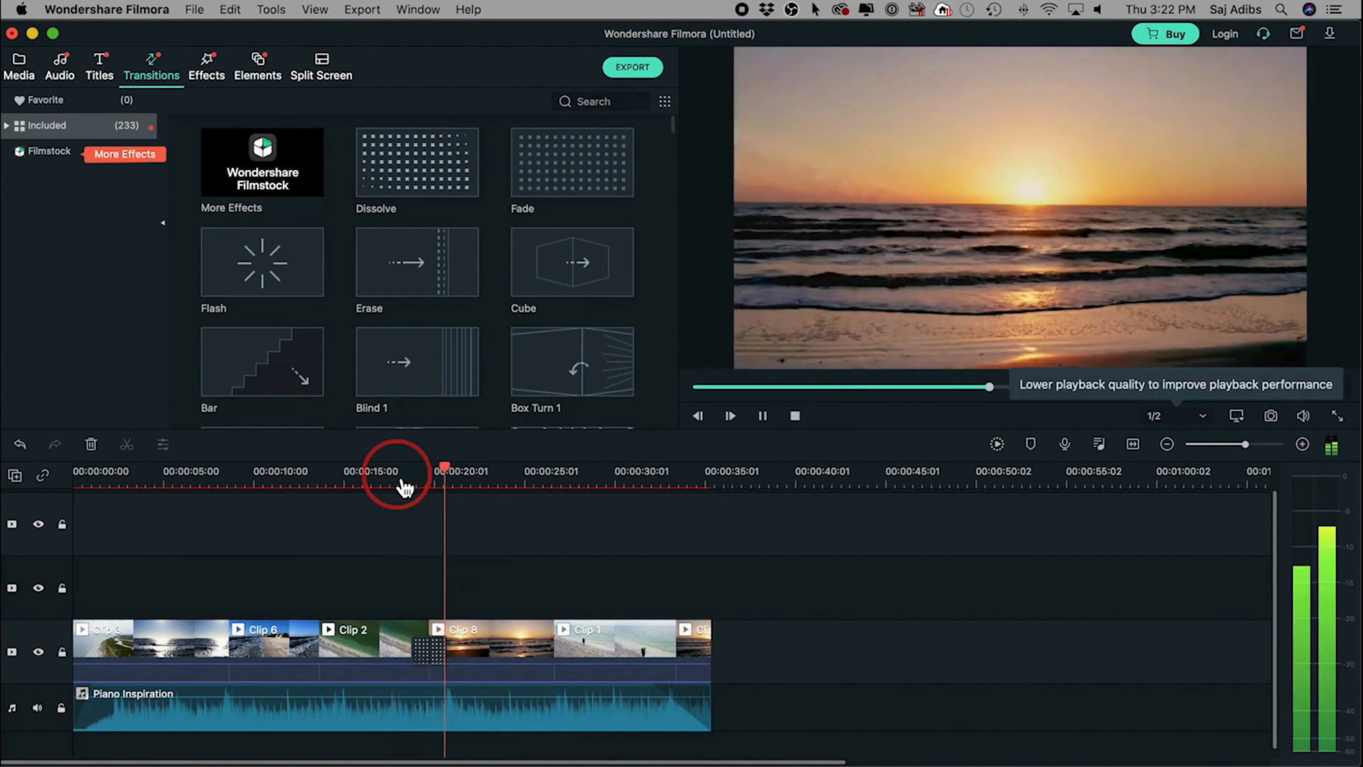
key("space")
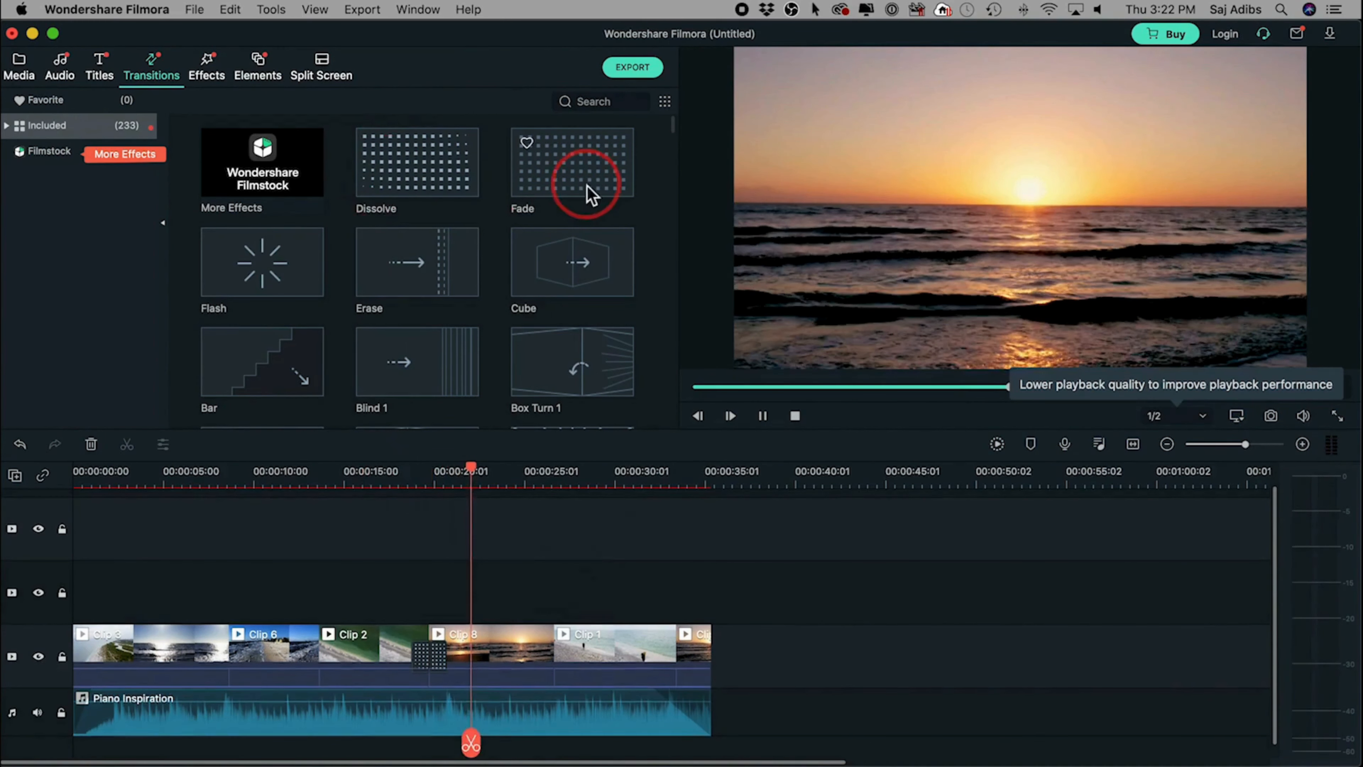
Step: Add the Fade transition between Clip 8 and Clip 1 and play back that cut
left_click_drag(549, 179, 561, 651)
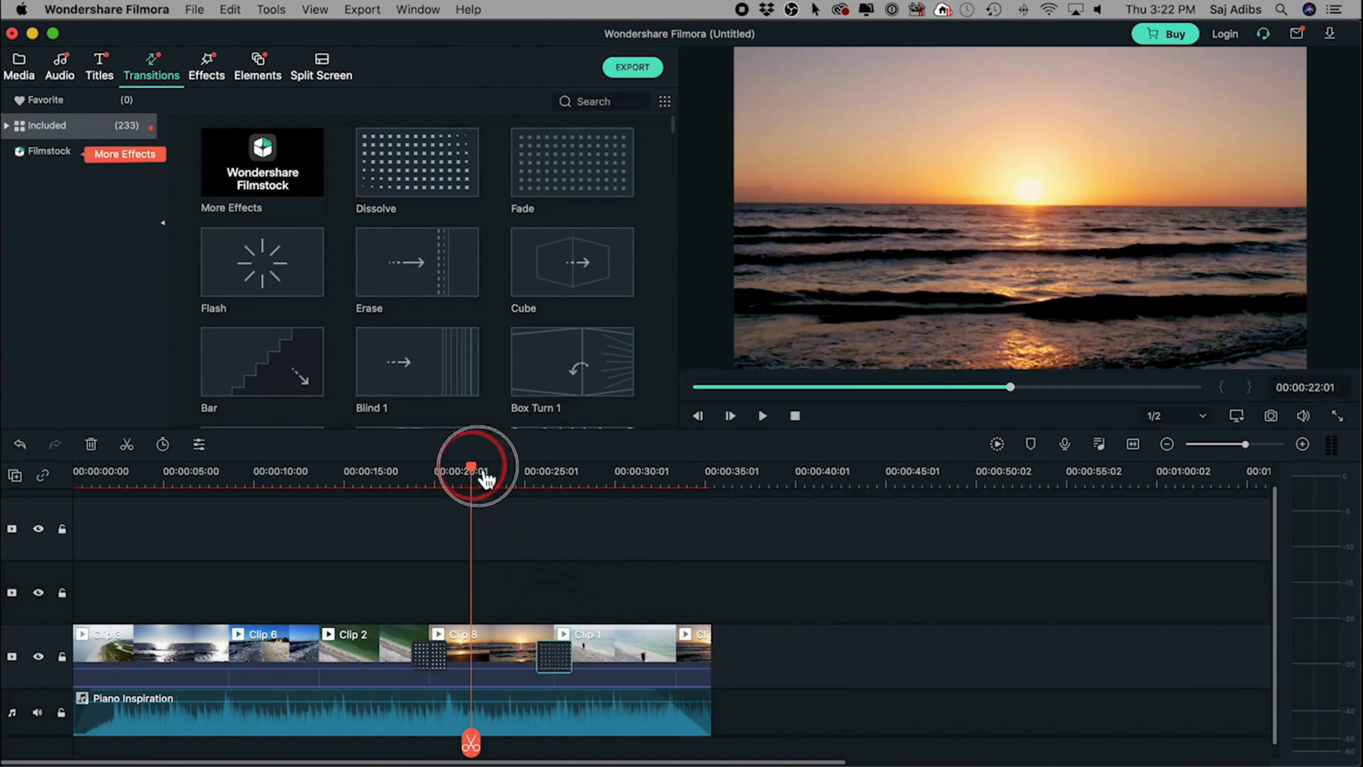
left_click_drag(486, 478, 543, 486)
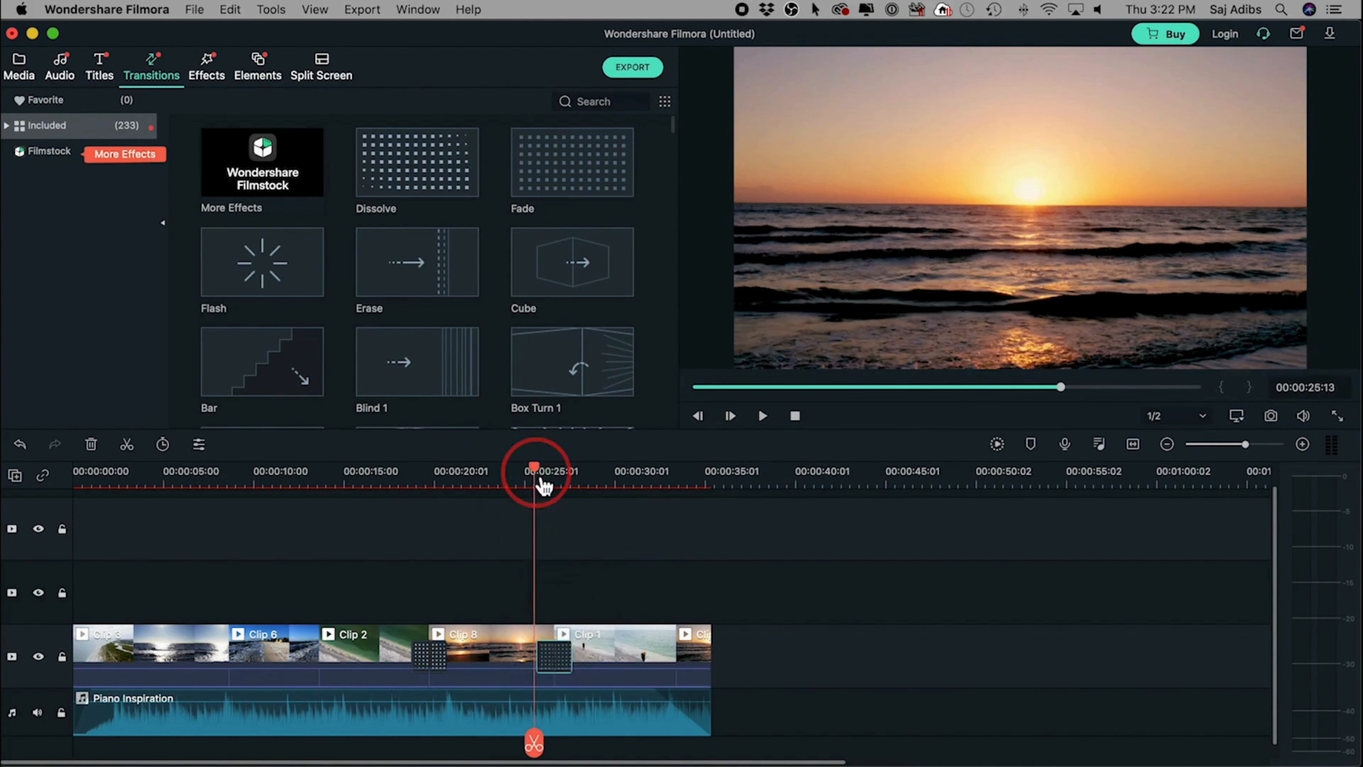
key("space")
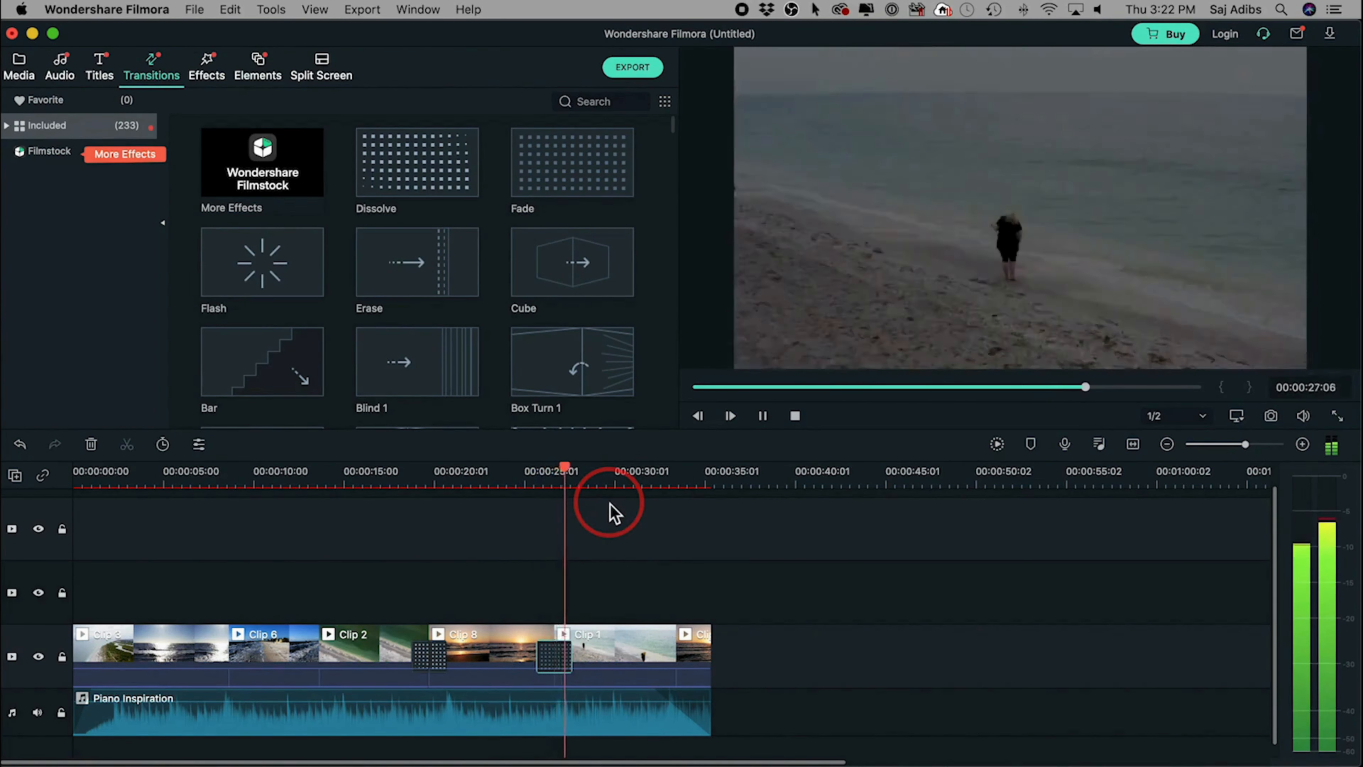
key("space")
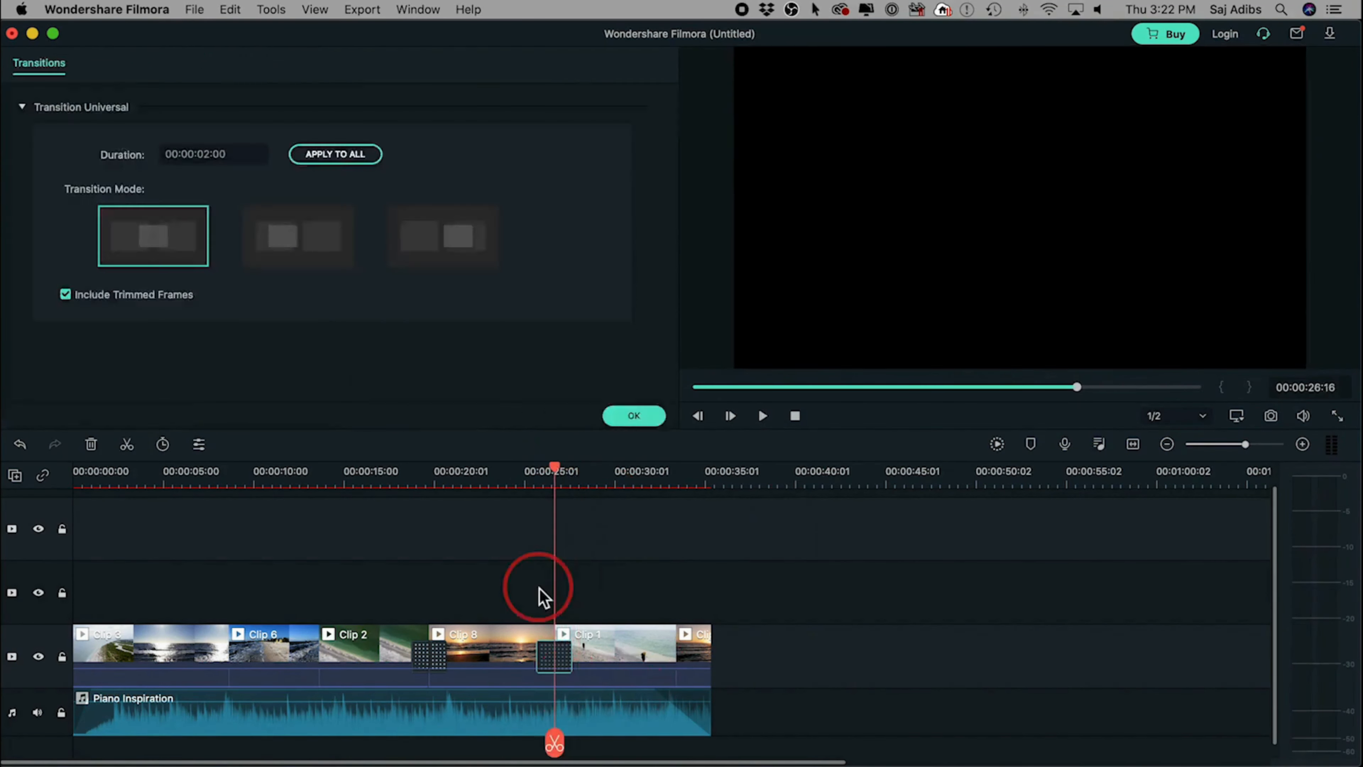
Step: Try the transition modes of the Fade transition and set it to sit entirely at the start of Clip 1
left_click(540, 589)
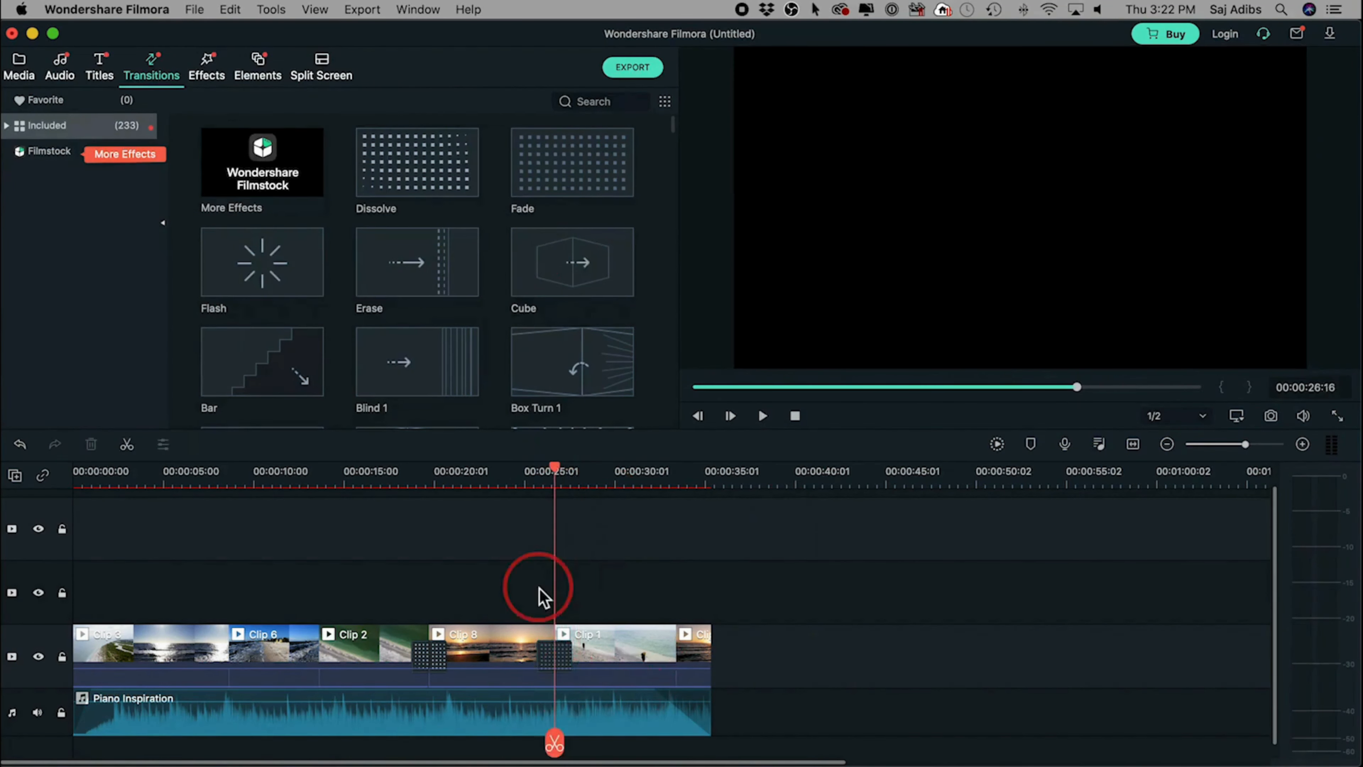
left_click(549, 666)
double_click(549, 666)
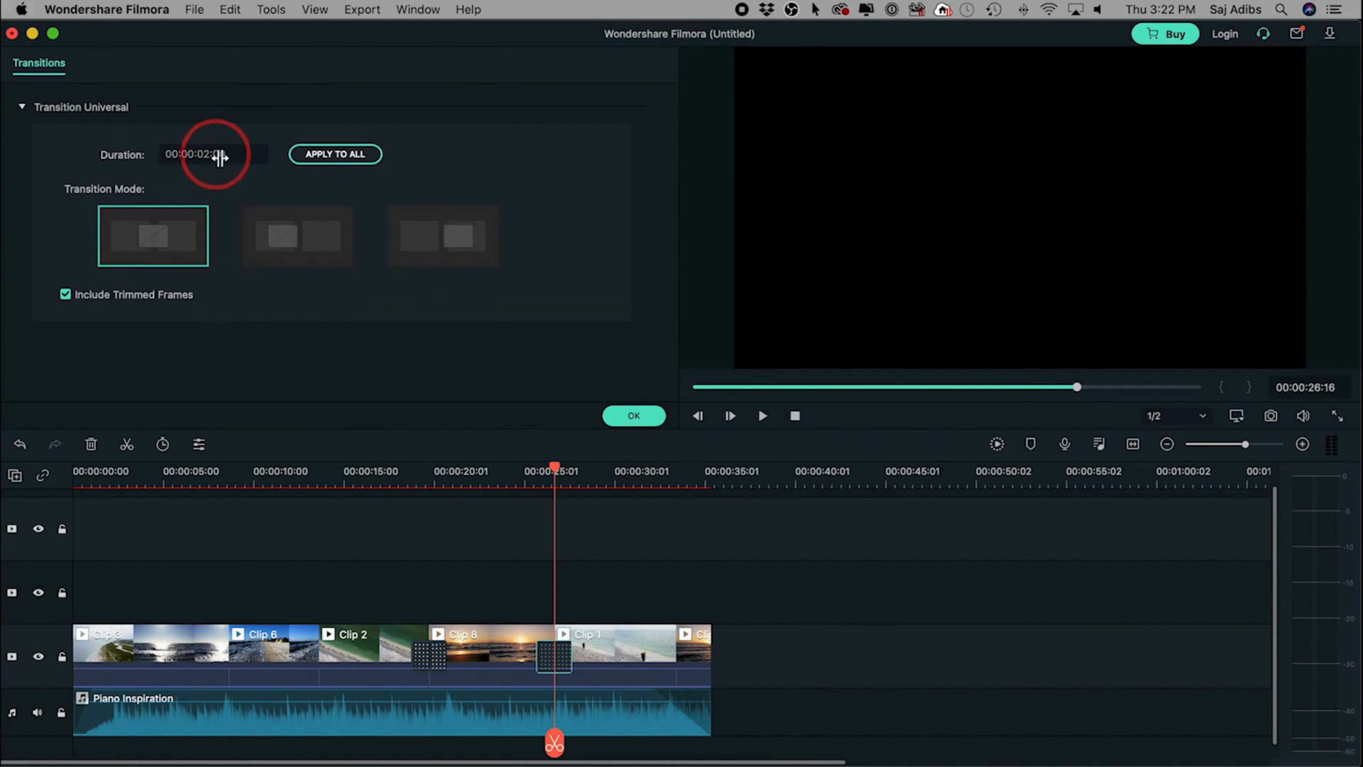
left_click(313, 245)
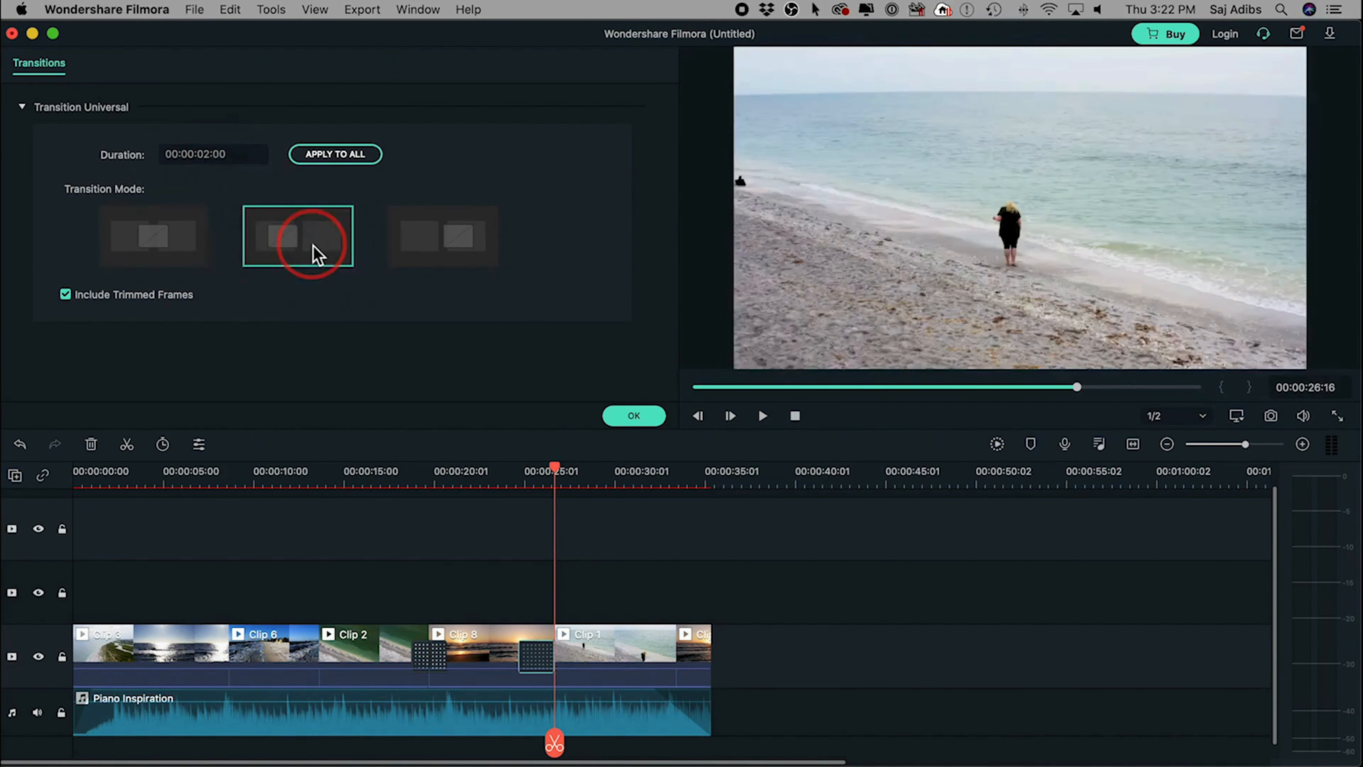
left_click(159, 250)
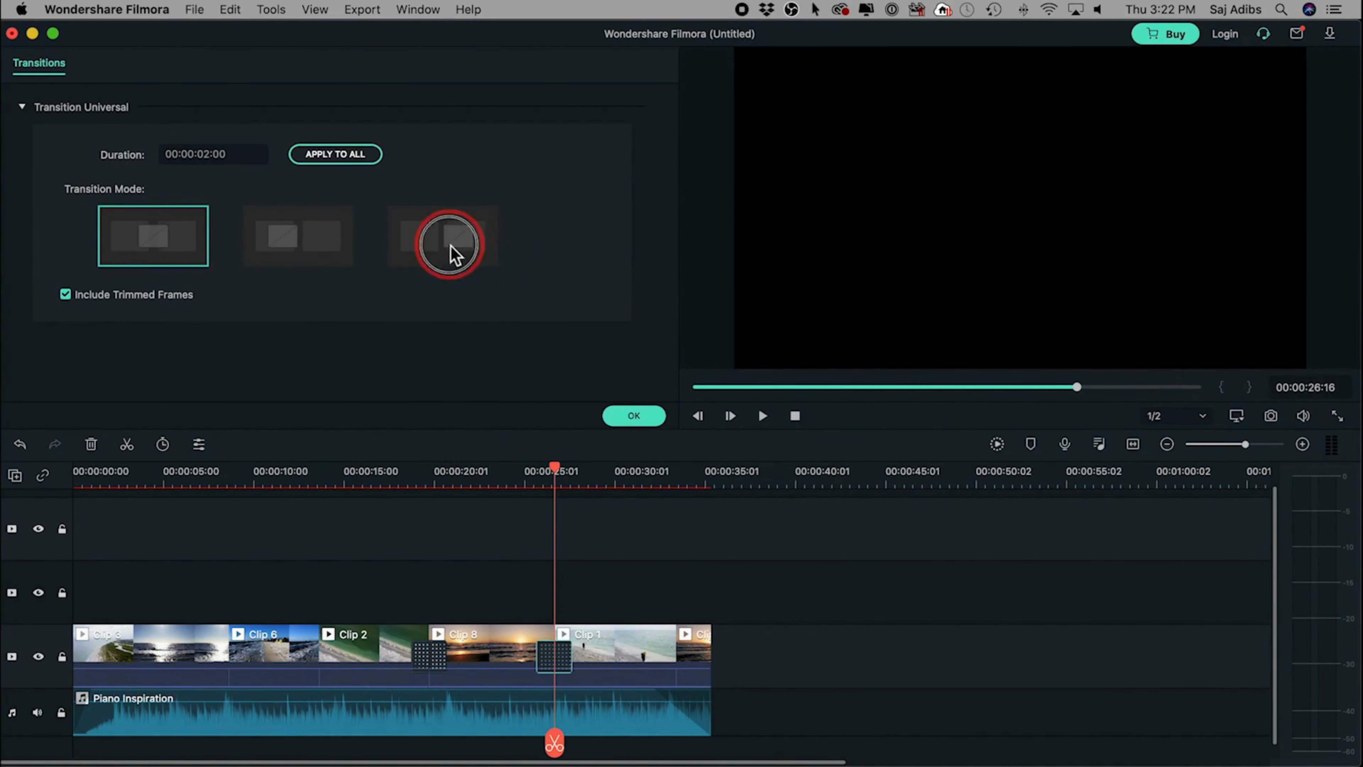
left_click(450, 245)
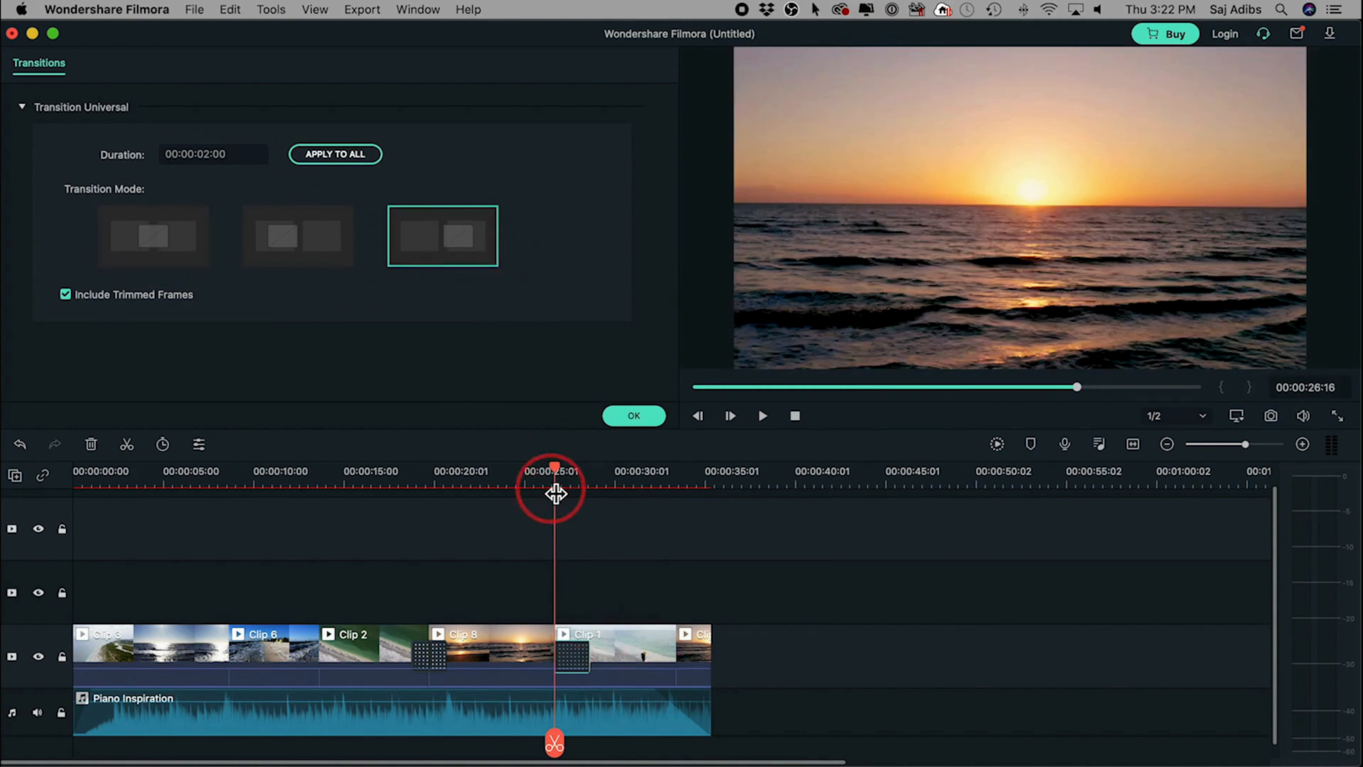
left_click(633, 415)
Step: Replace the Fade transition at the start of Clip 1 with Cube, play it back, and delete it
scroll(577, 273, "down", 2)
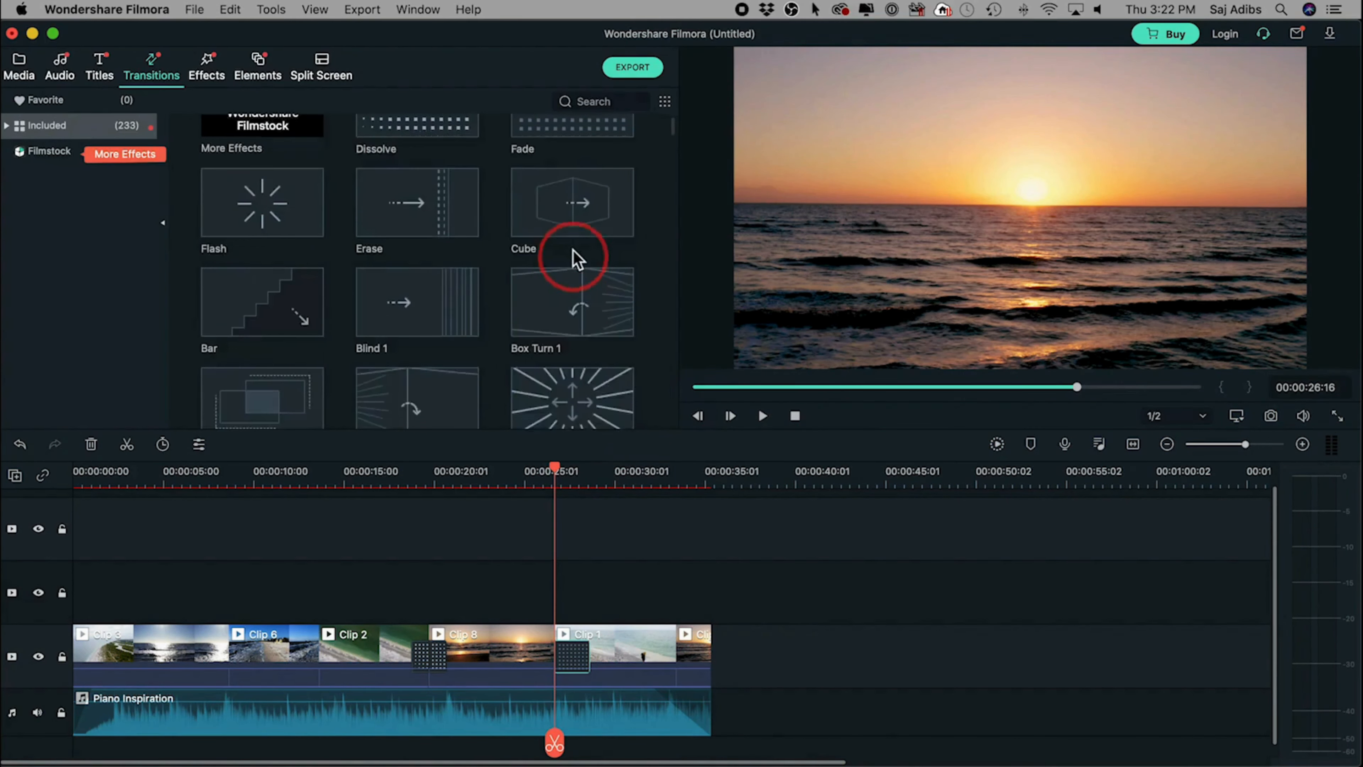
left_click_drag(571, 225, 573, 650)
key("space")
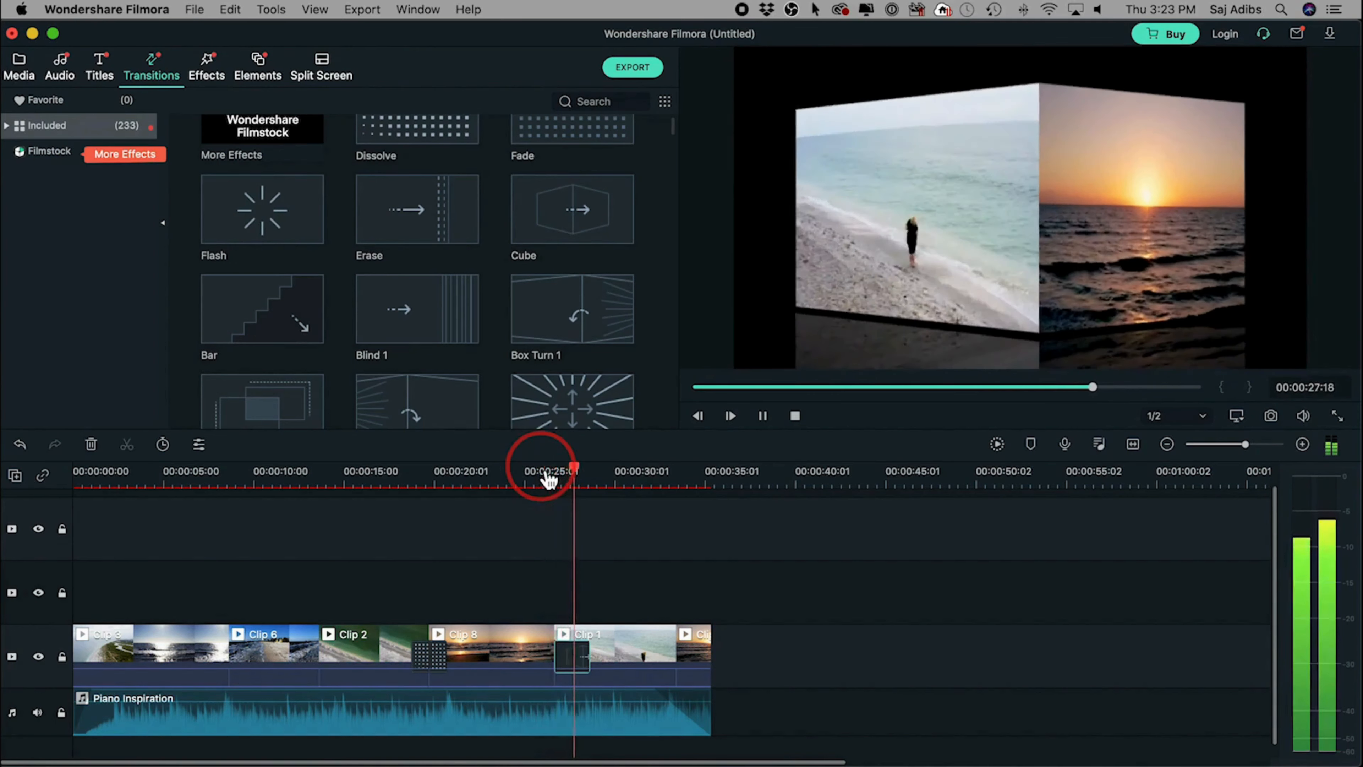
left_click(638, 568)
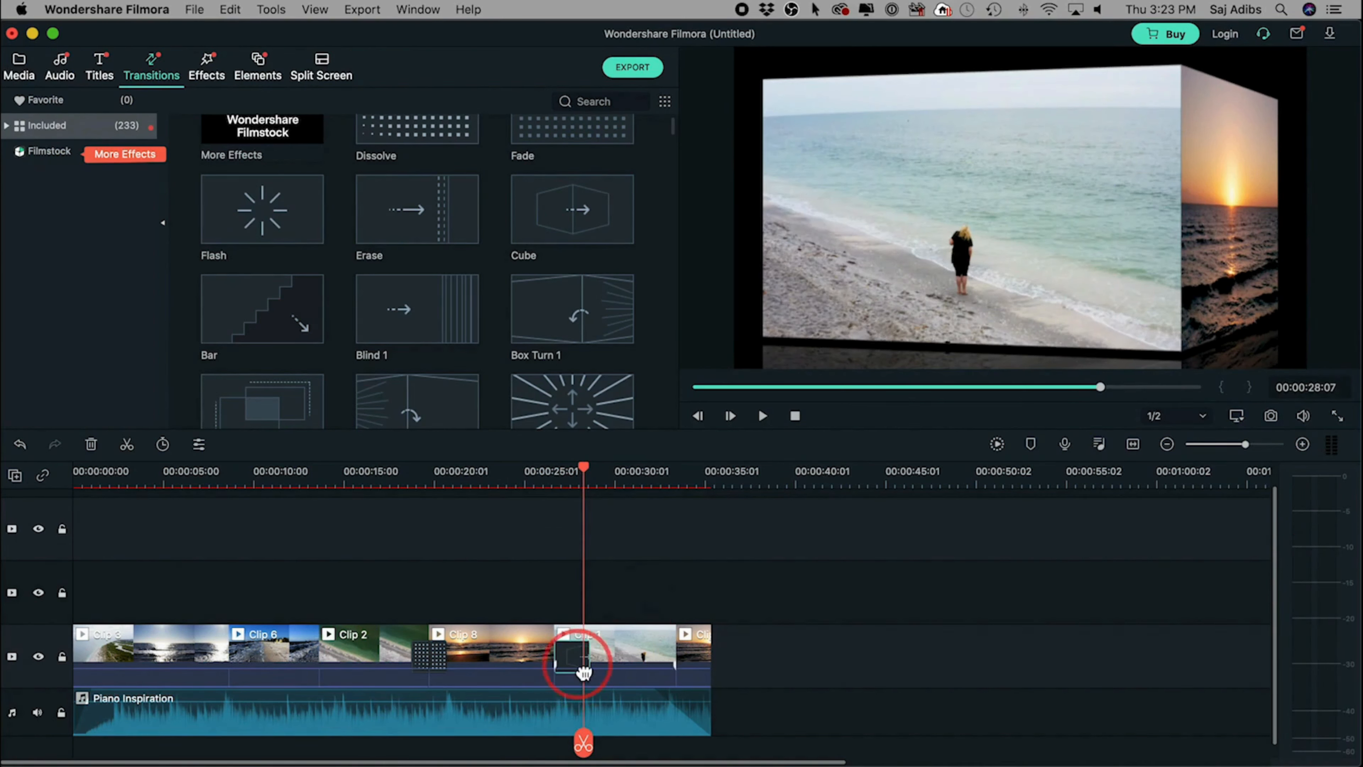
key("Delete")
Step: Browse the range of included transitions
scroll(550, 395, "up", 2)
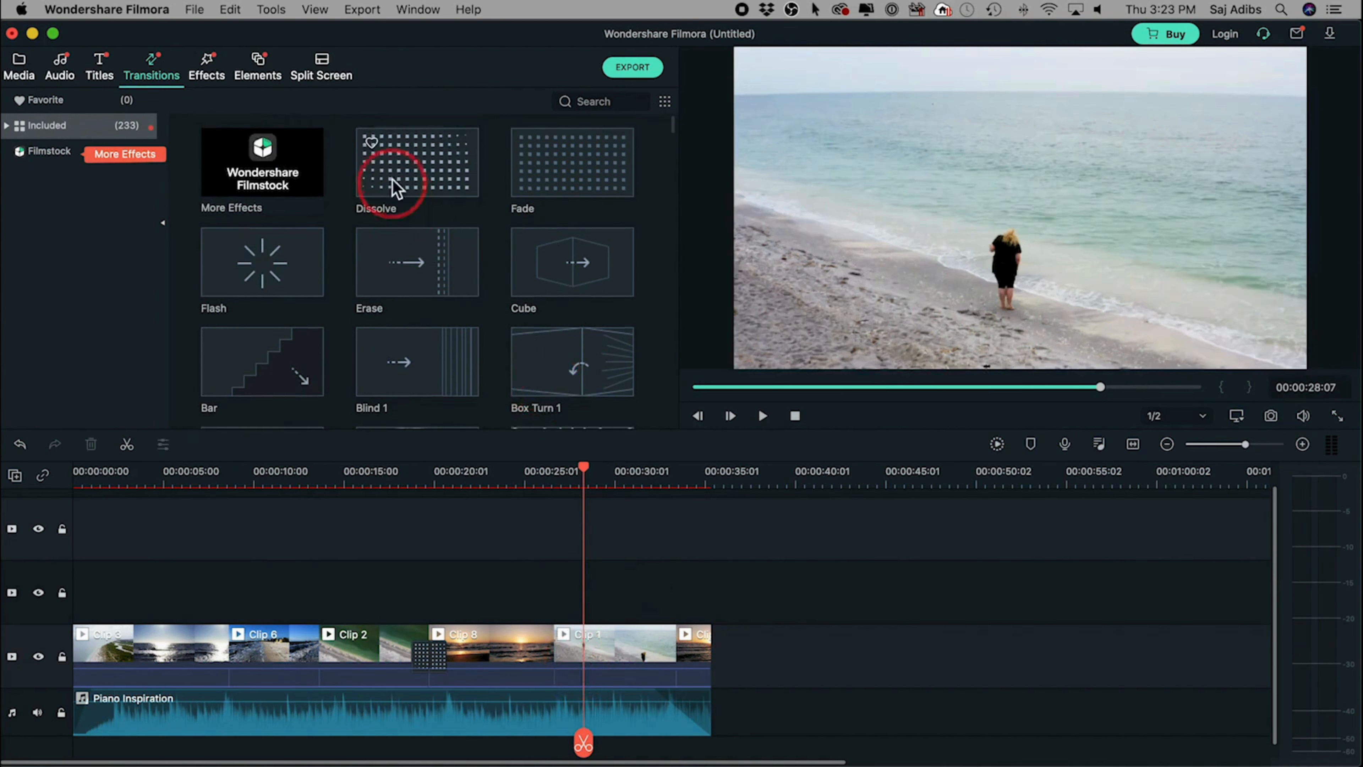
scroll(660, 199, "down", 12)
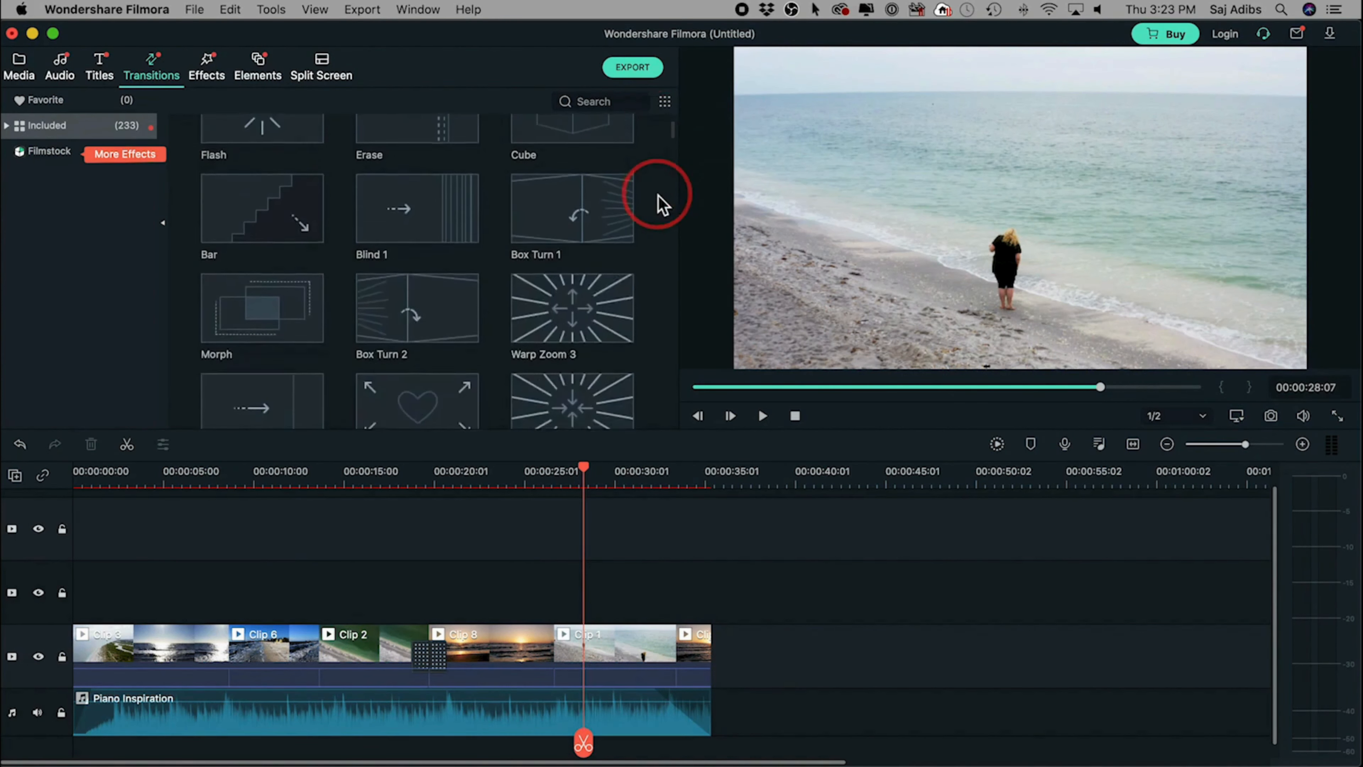
scroll(662, 203, "down", 8)
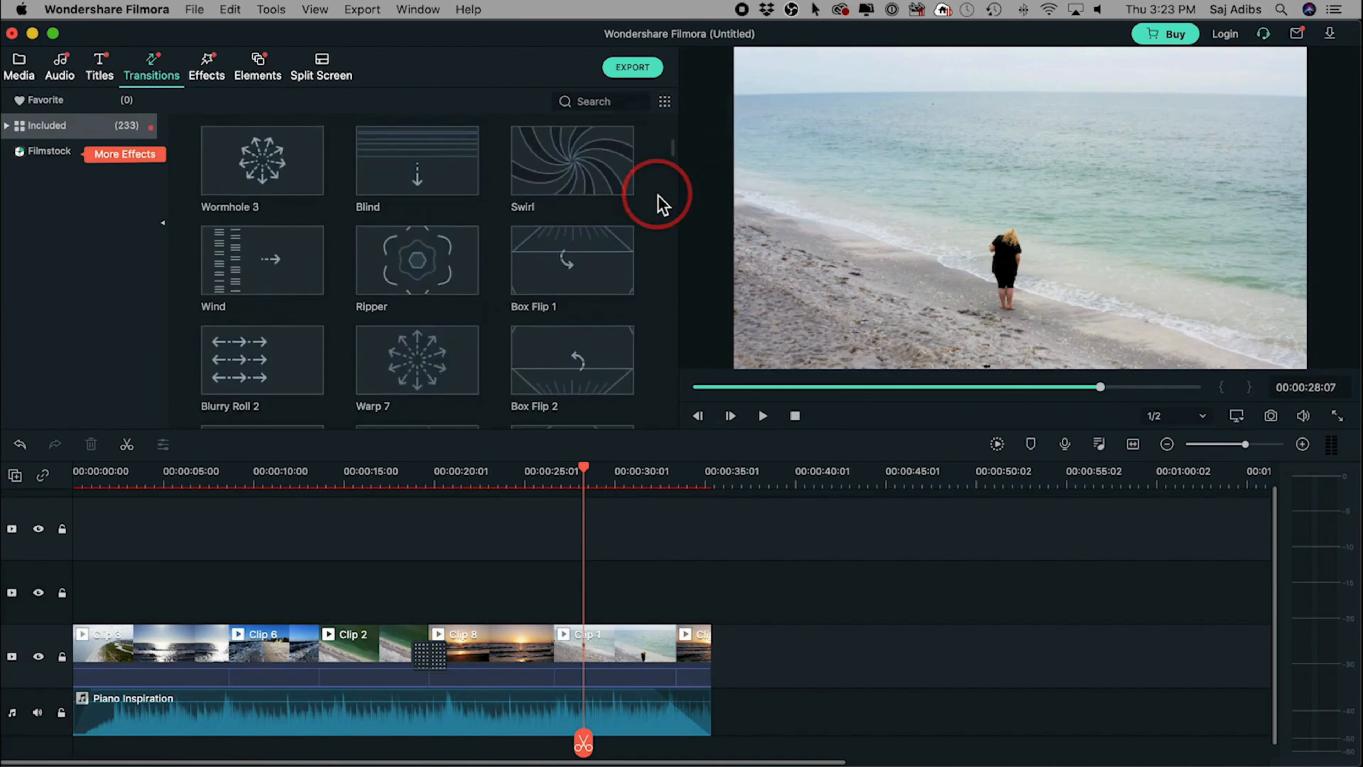
scroll(661, 203, "up", 20)
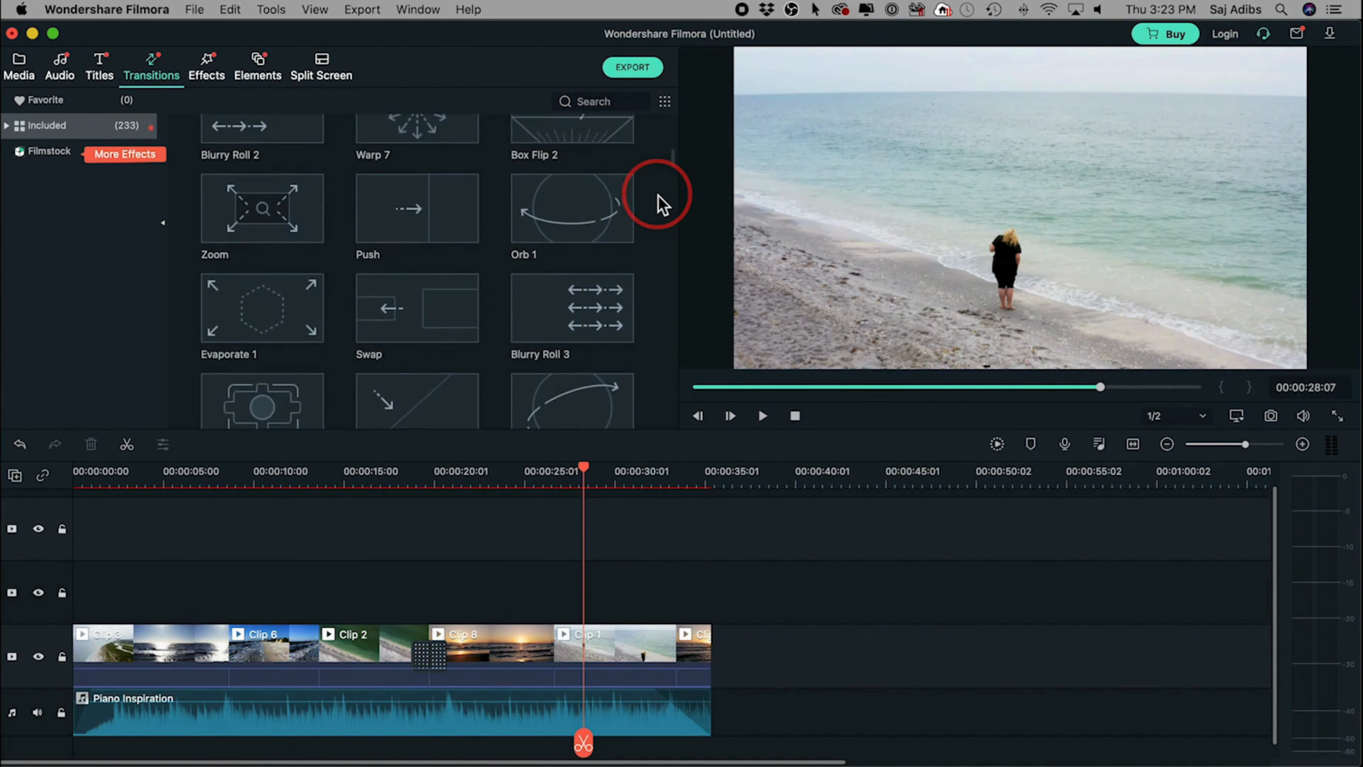
scroll(661, 203, "down", 20)
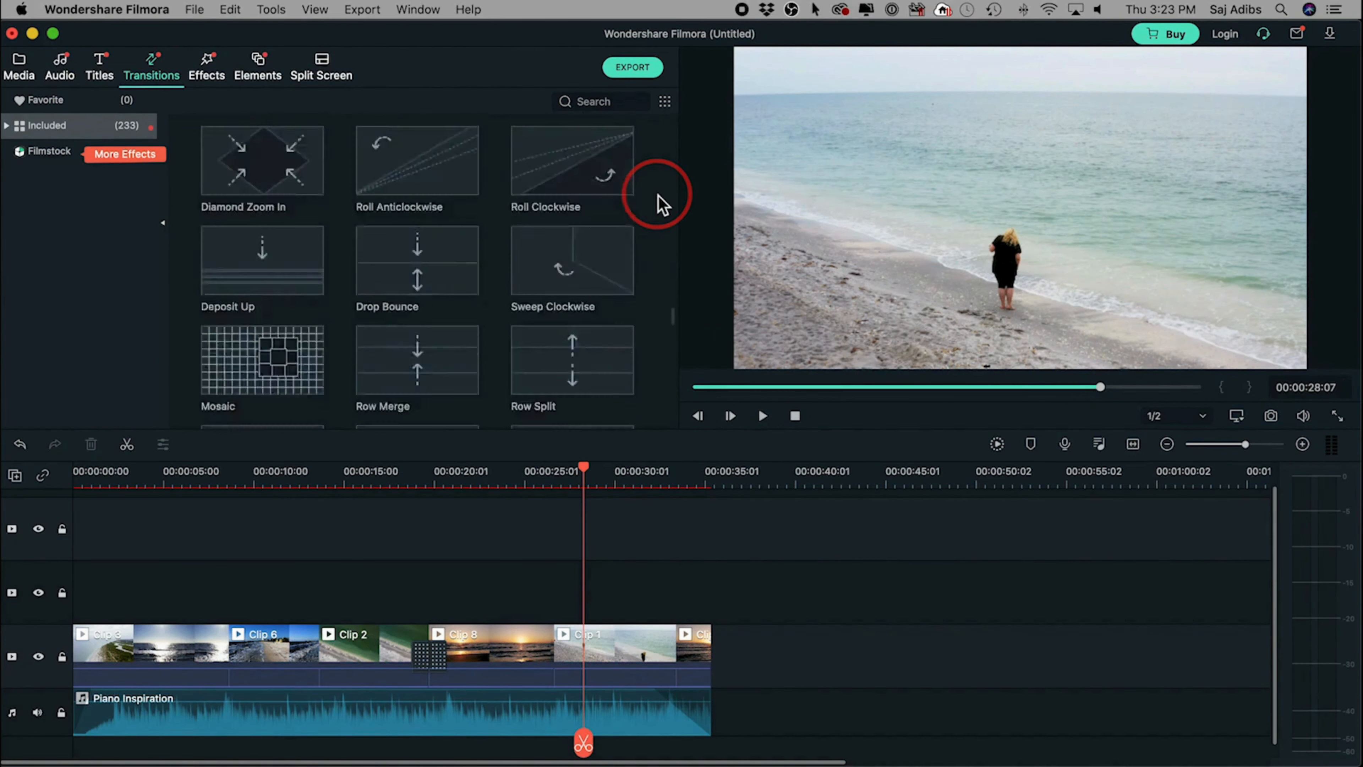
scroll(662, 203, "down", 20)
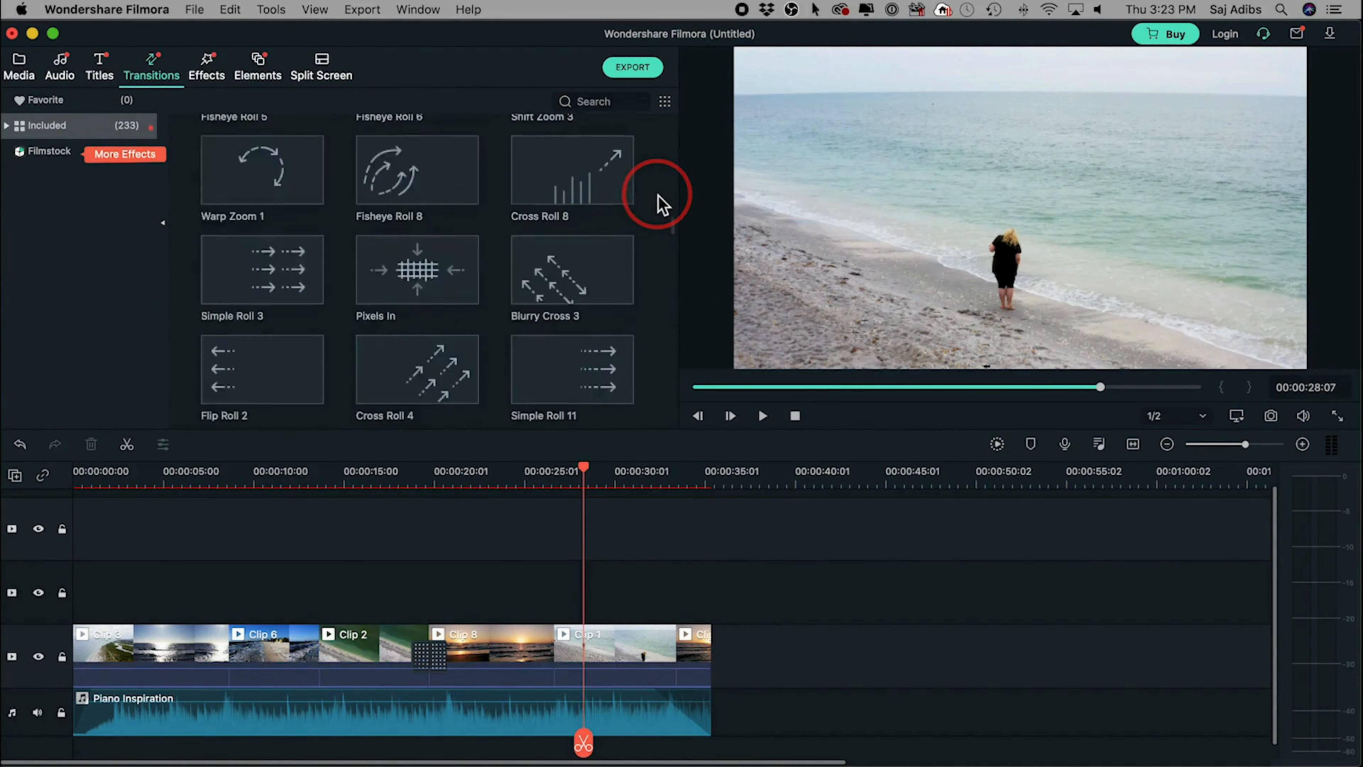
scroll(660, 203, "up", 8)
Step: Apply the B&W Film effect to Clip 8 and check the result in the preview
left_click(491, 472)
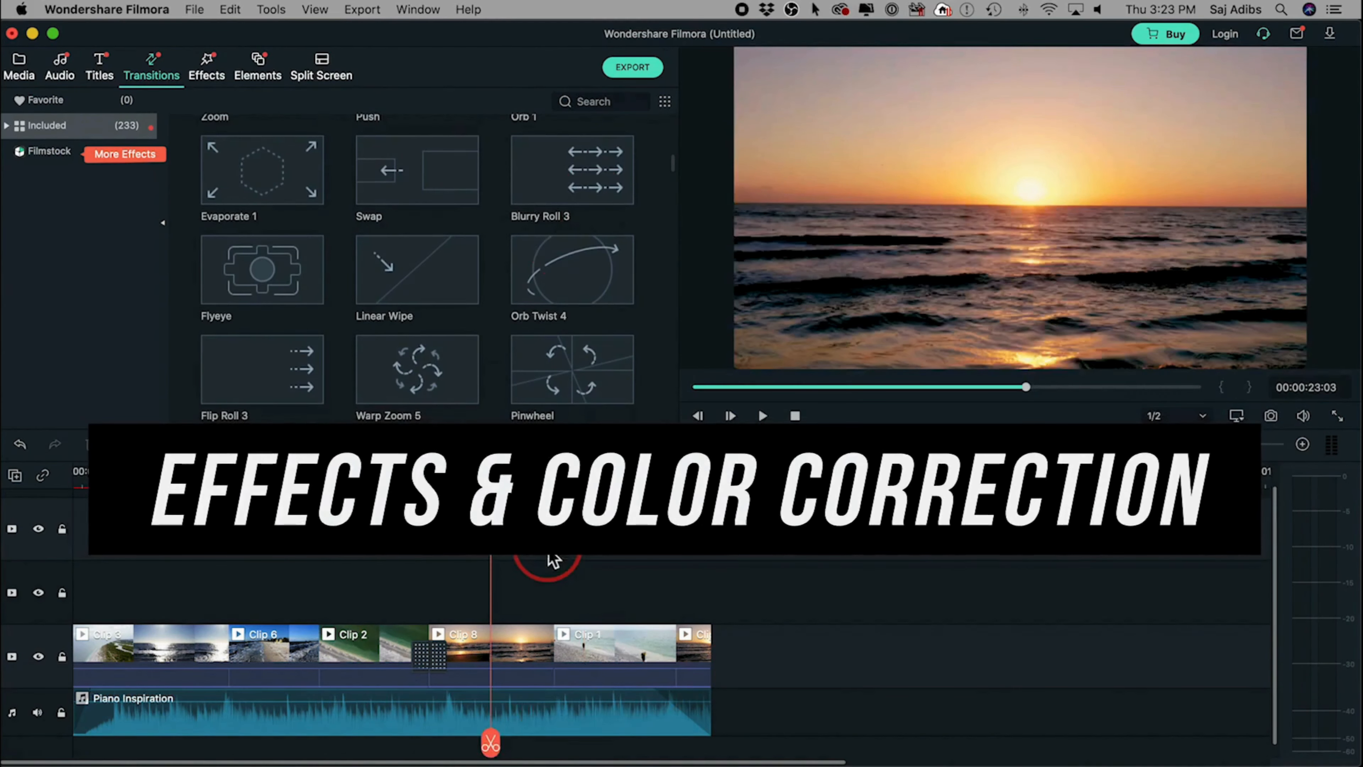
left_click(203, 67)
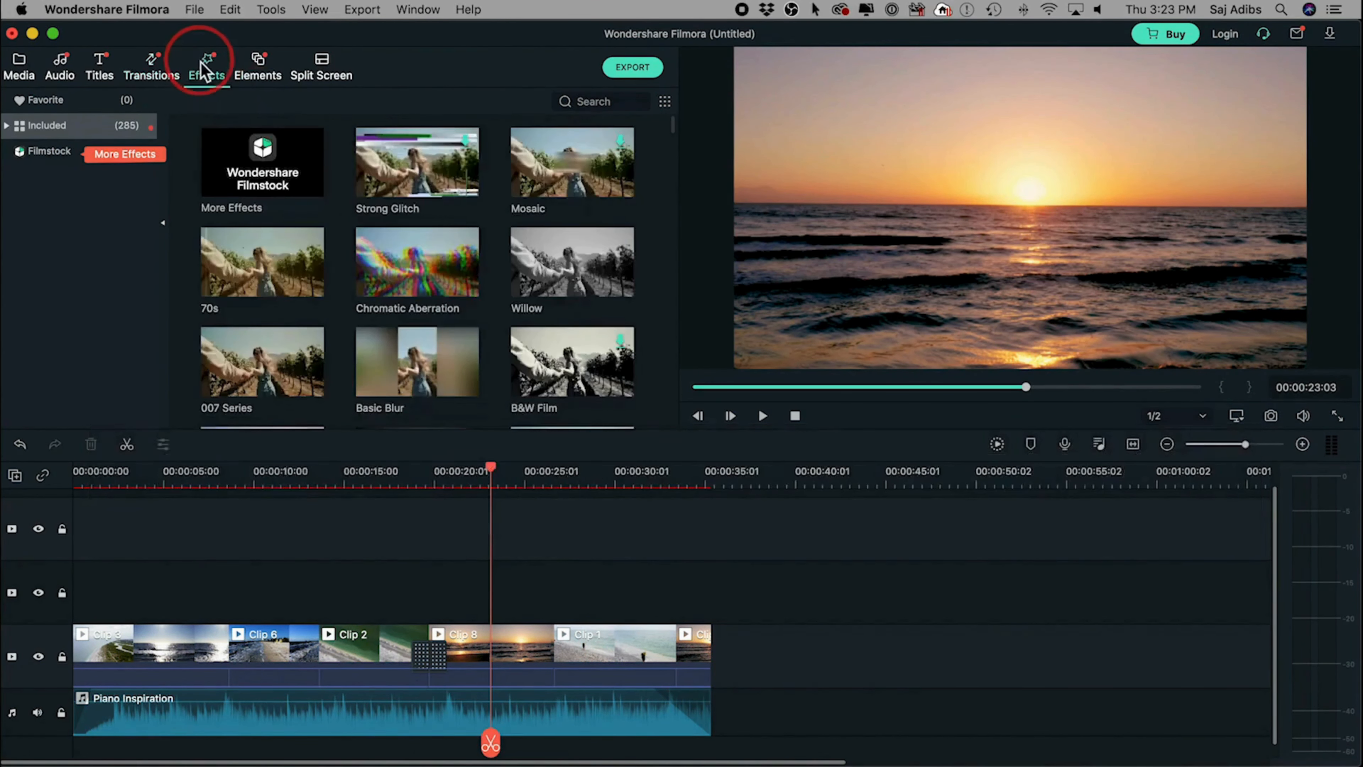
scroll(569, 242, "up", 5)
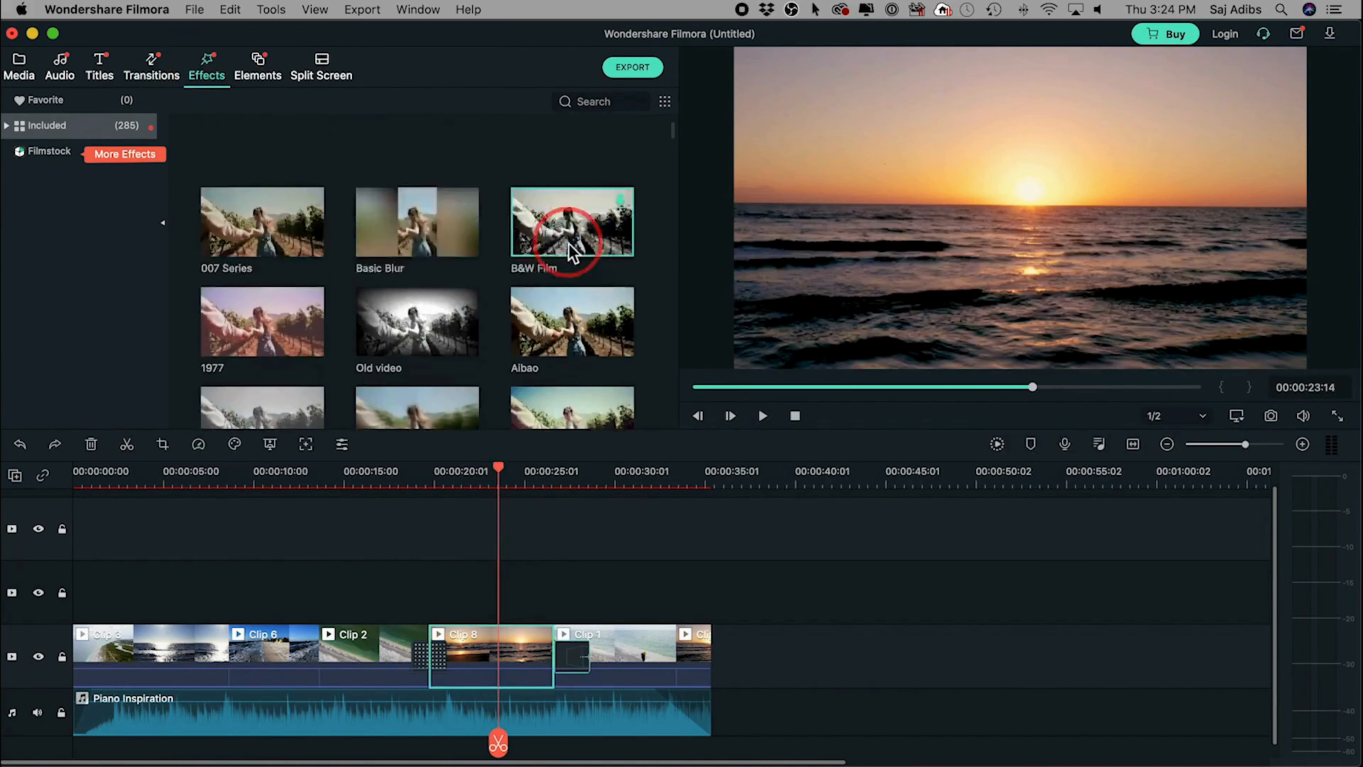
scroll(569, 245, "down", 2)
left_click(552, 319)
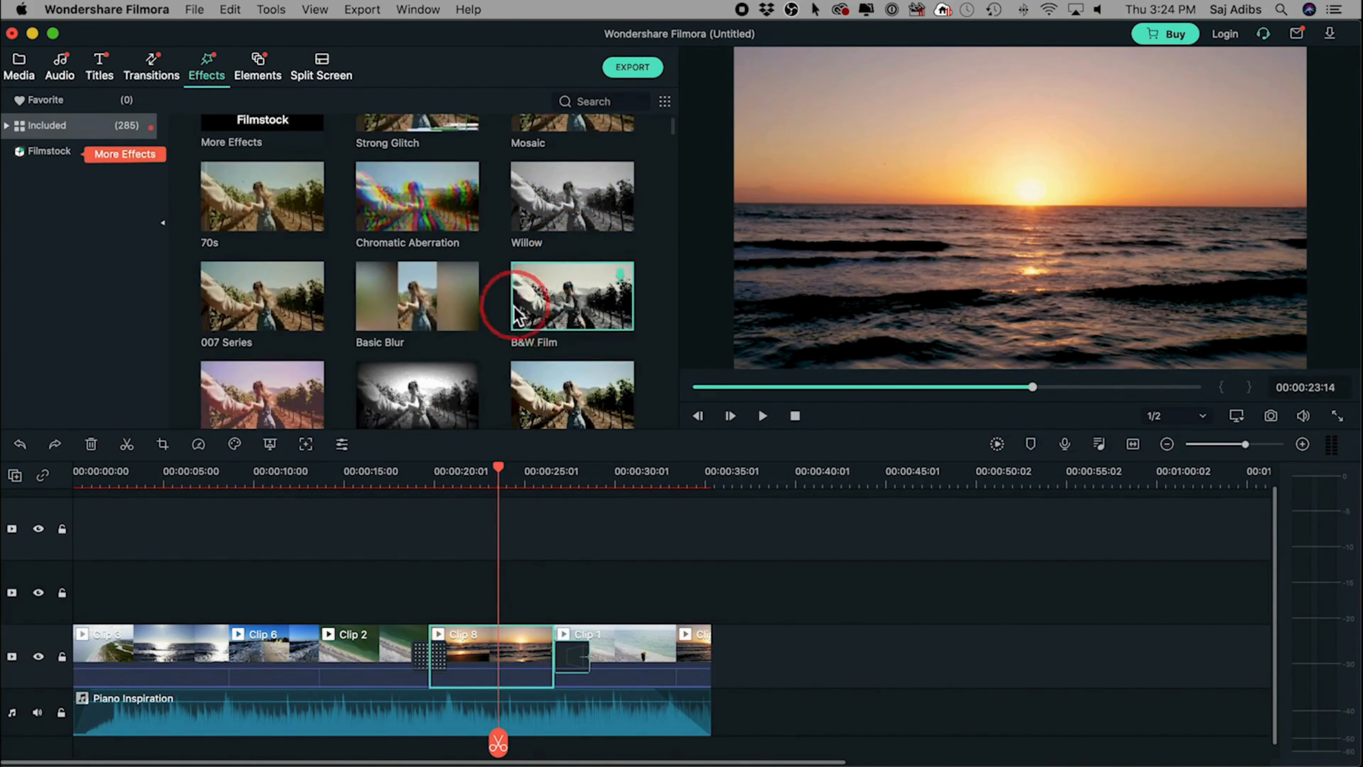
scroll(515, 314, "down", 2)
left_click_drag(555, 236, 505, 649)
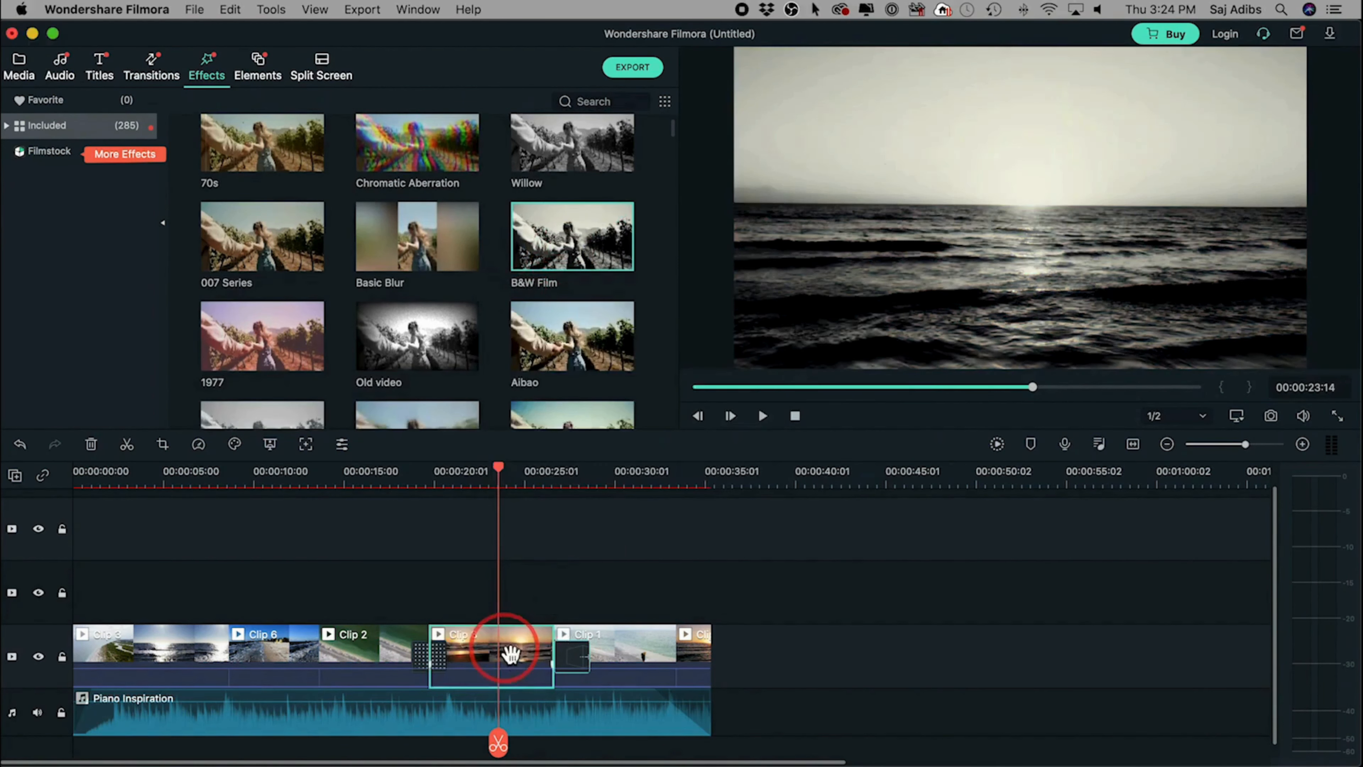
mouse_move(502, 472)
left_mouse_down()
mouse_move(456, 478)
mouse_move(502, 478)
left_mouse_up()
Step: Browse the other included video effects
scroll(421, 239, "down", 4)
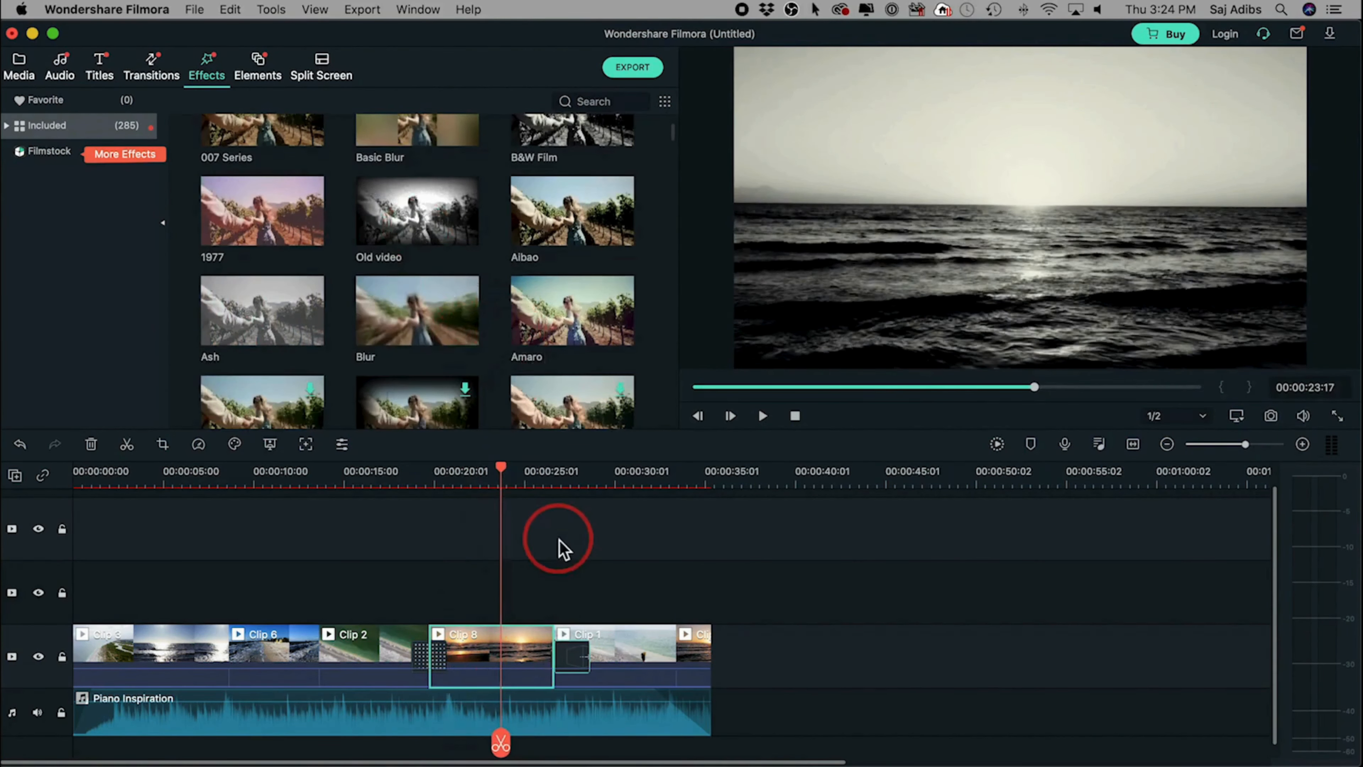
scroll(494, 381, "down", 10)
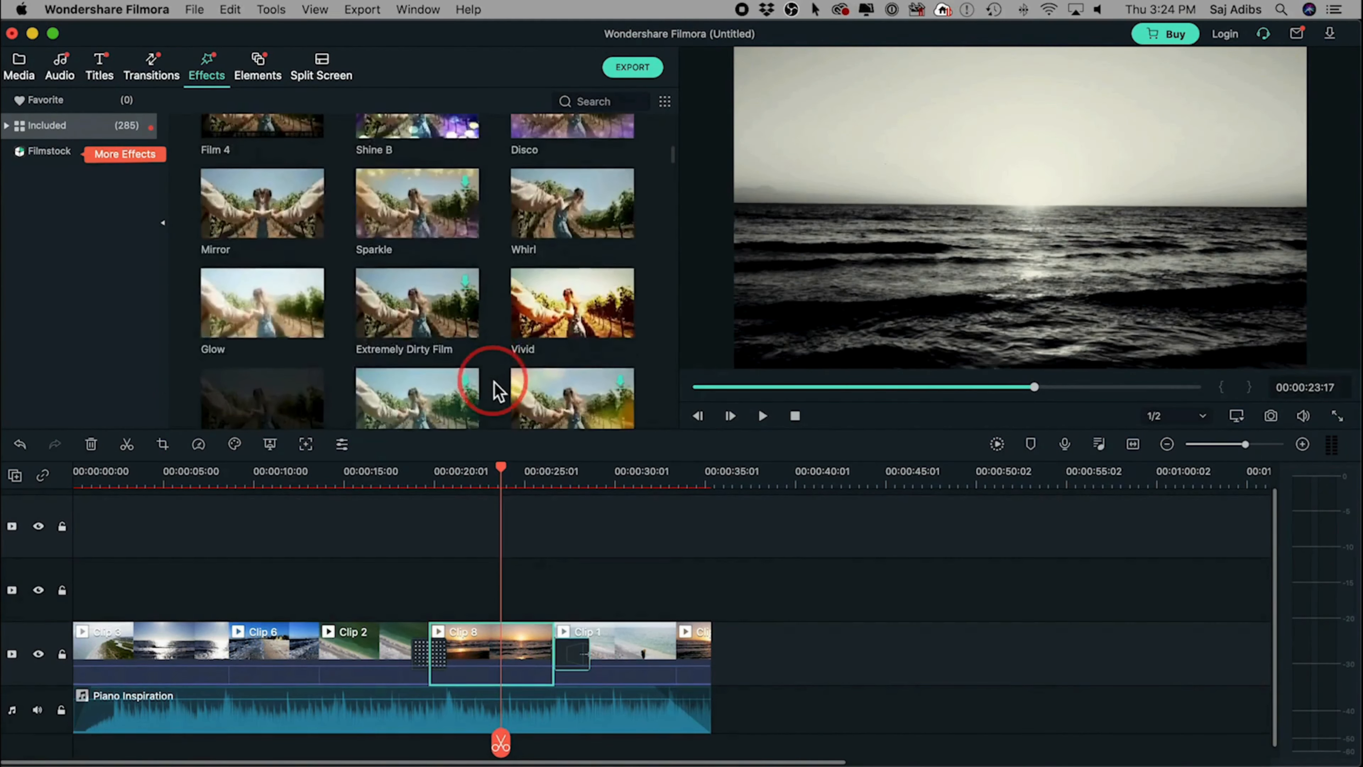
scroll(494, 381, "down", 12)
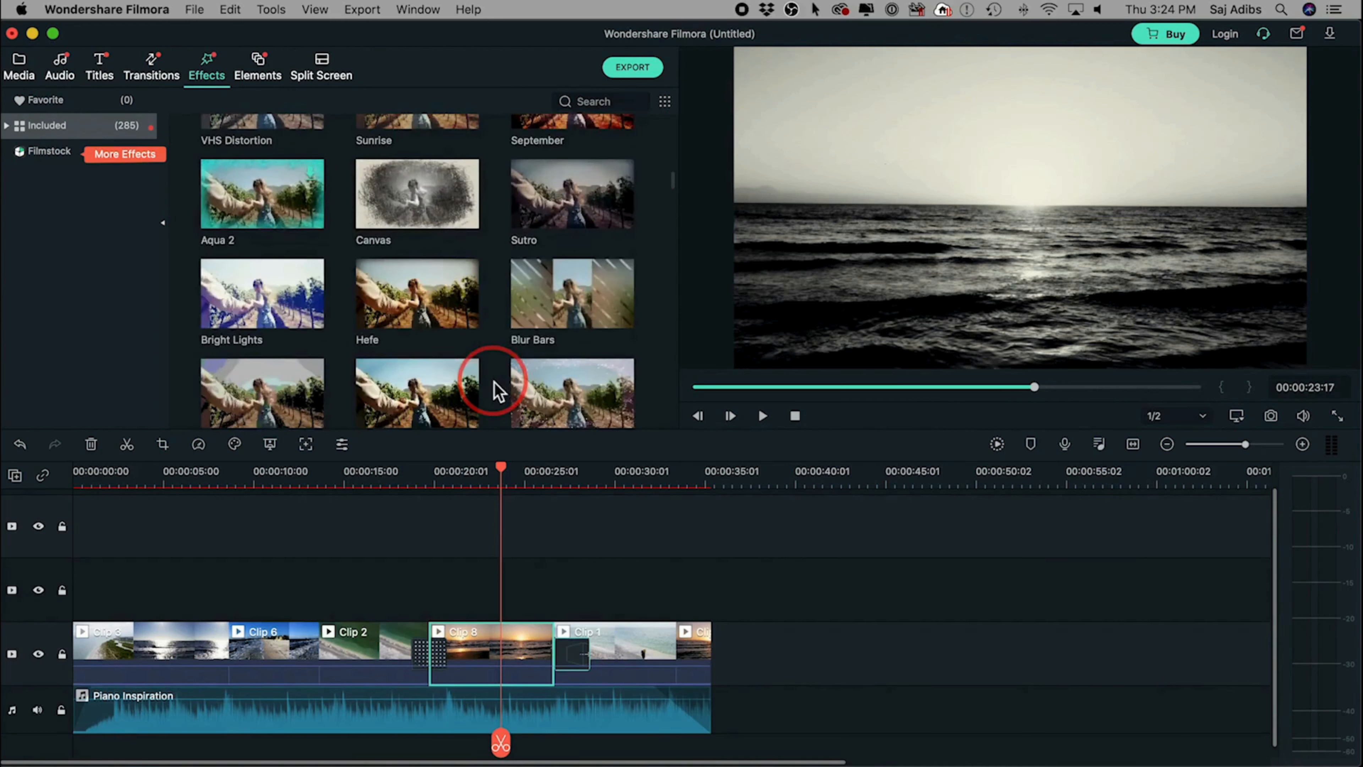
Step: Open Color Correction for Clip 8 and play the start of the clip in its preview
left_click(522, 495)
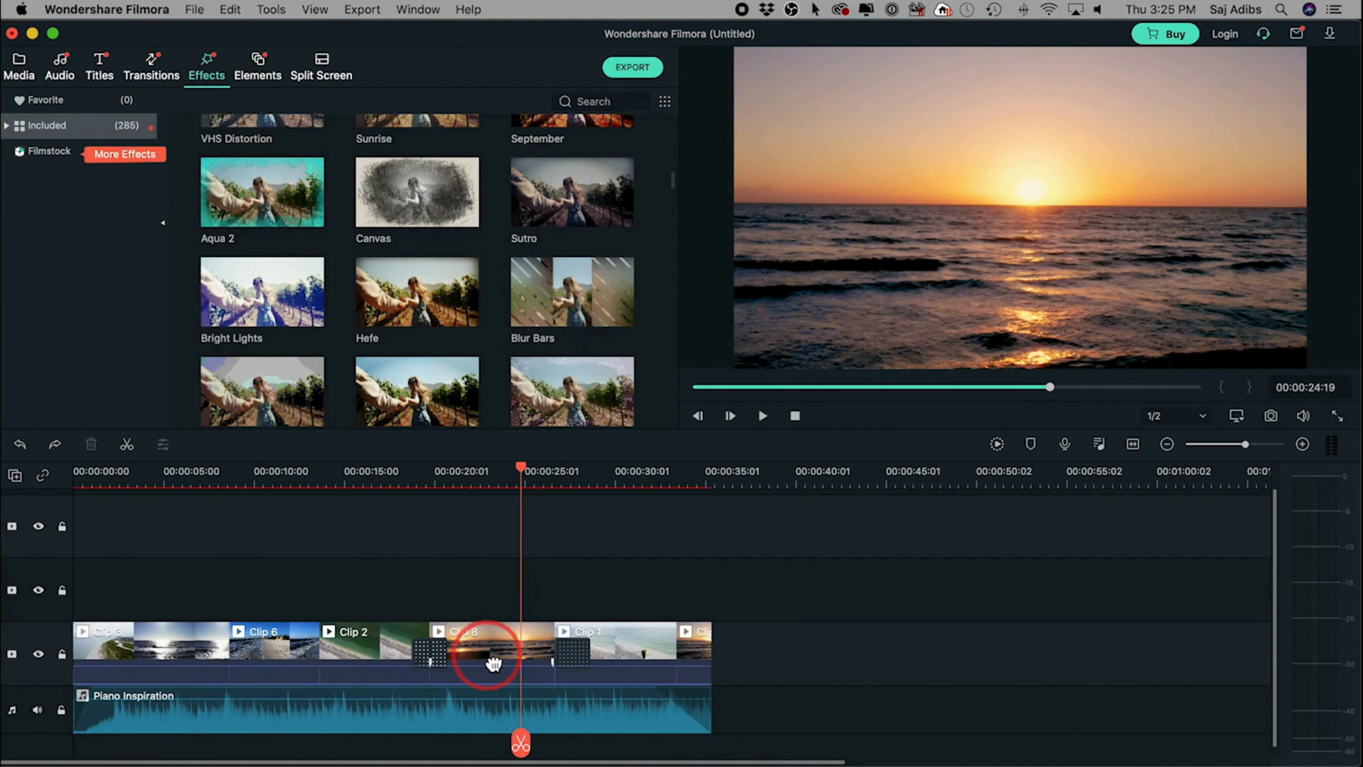
left_click(507, 651)
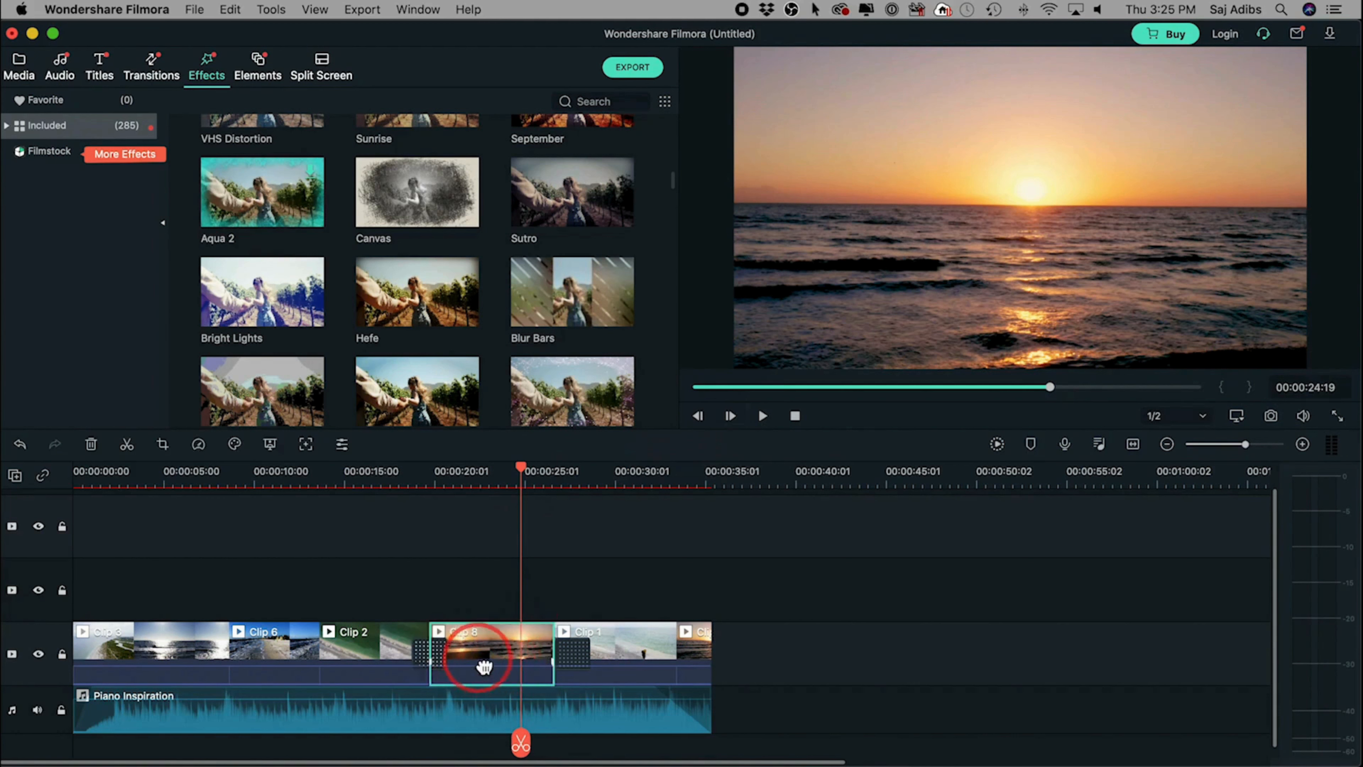
left_click(234, 443)
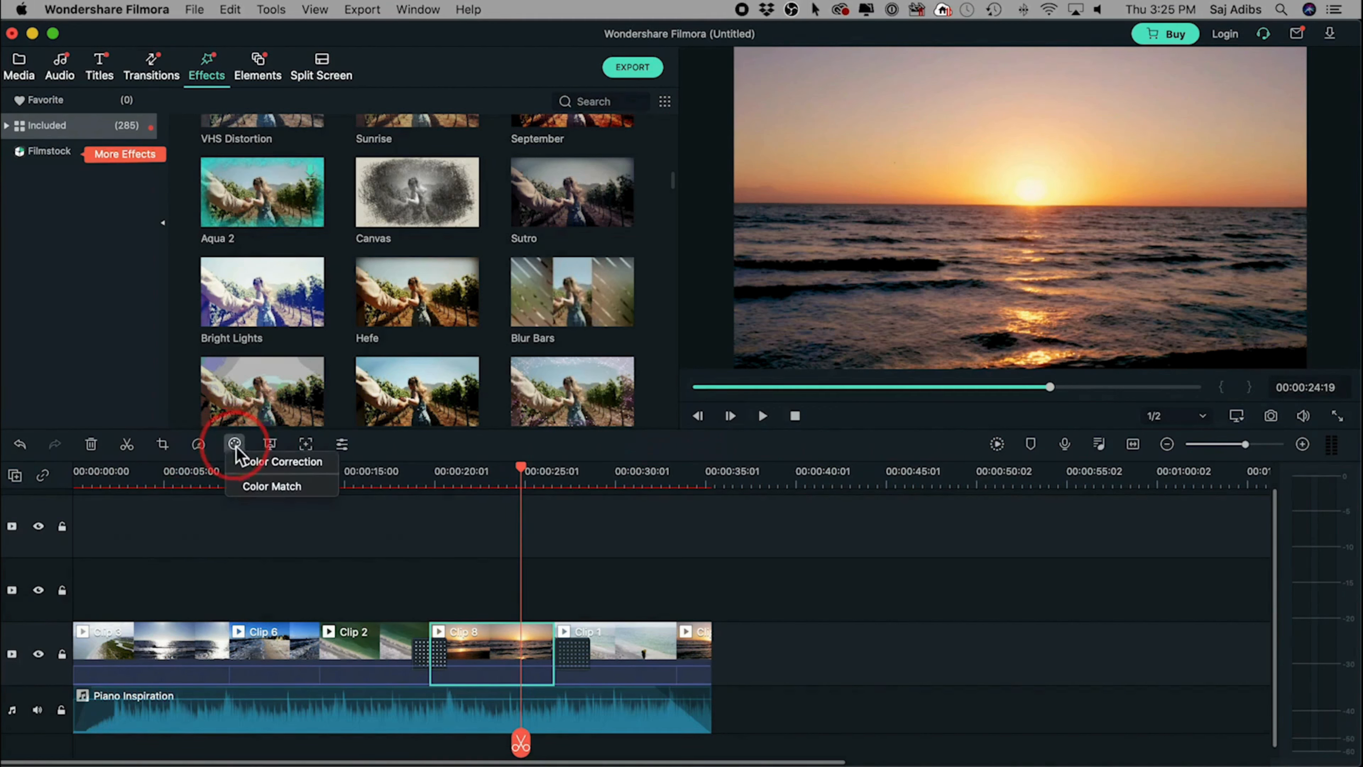
left_click(253, 462)
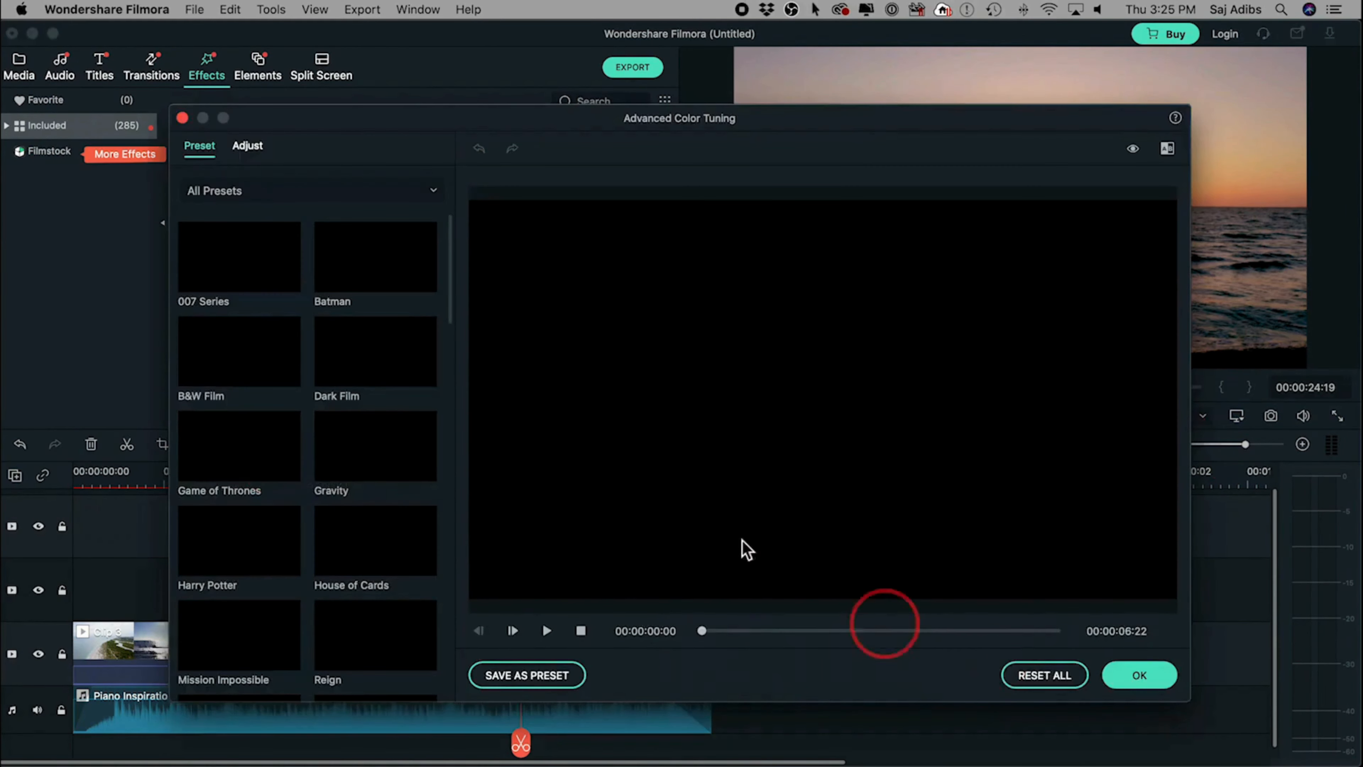
left_click(547, 631)
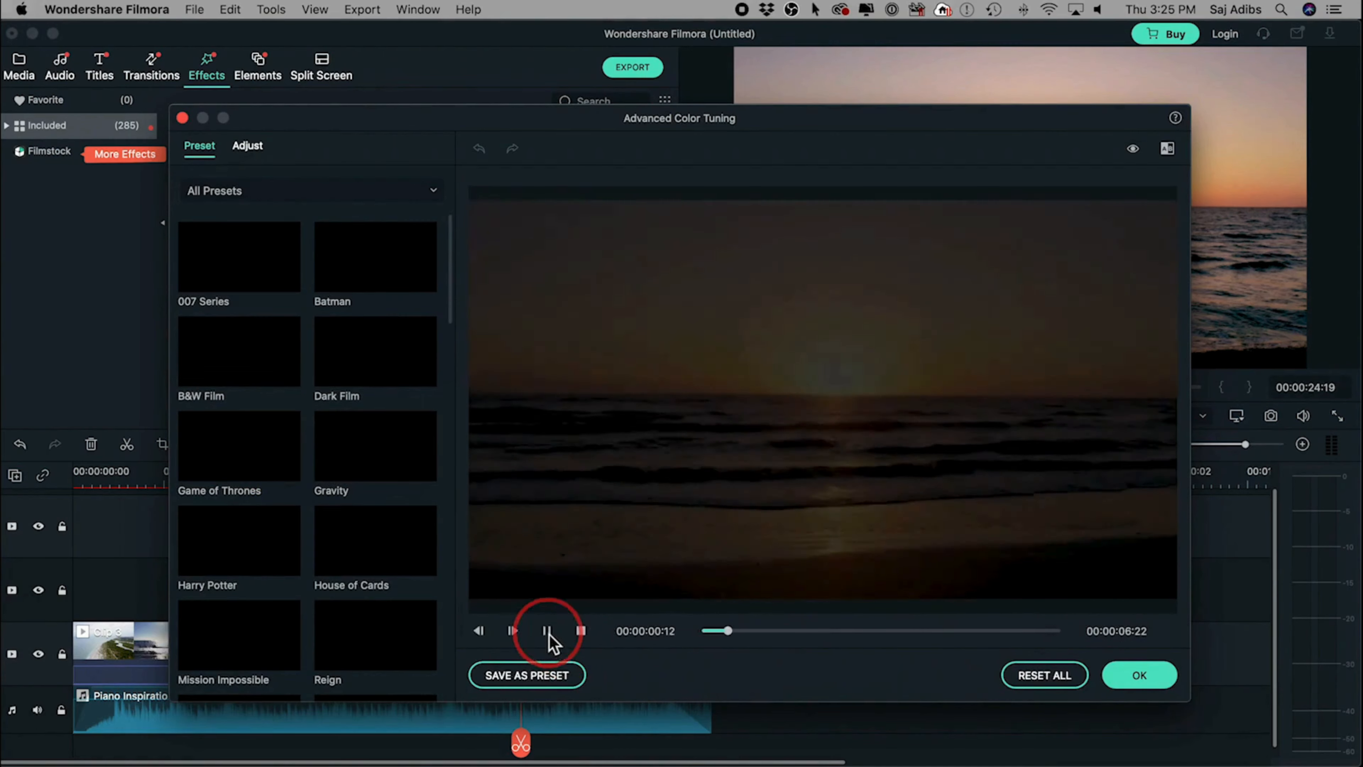
left_click(546, 630)
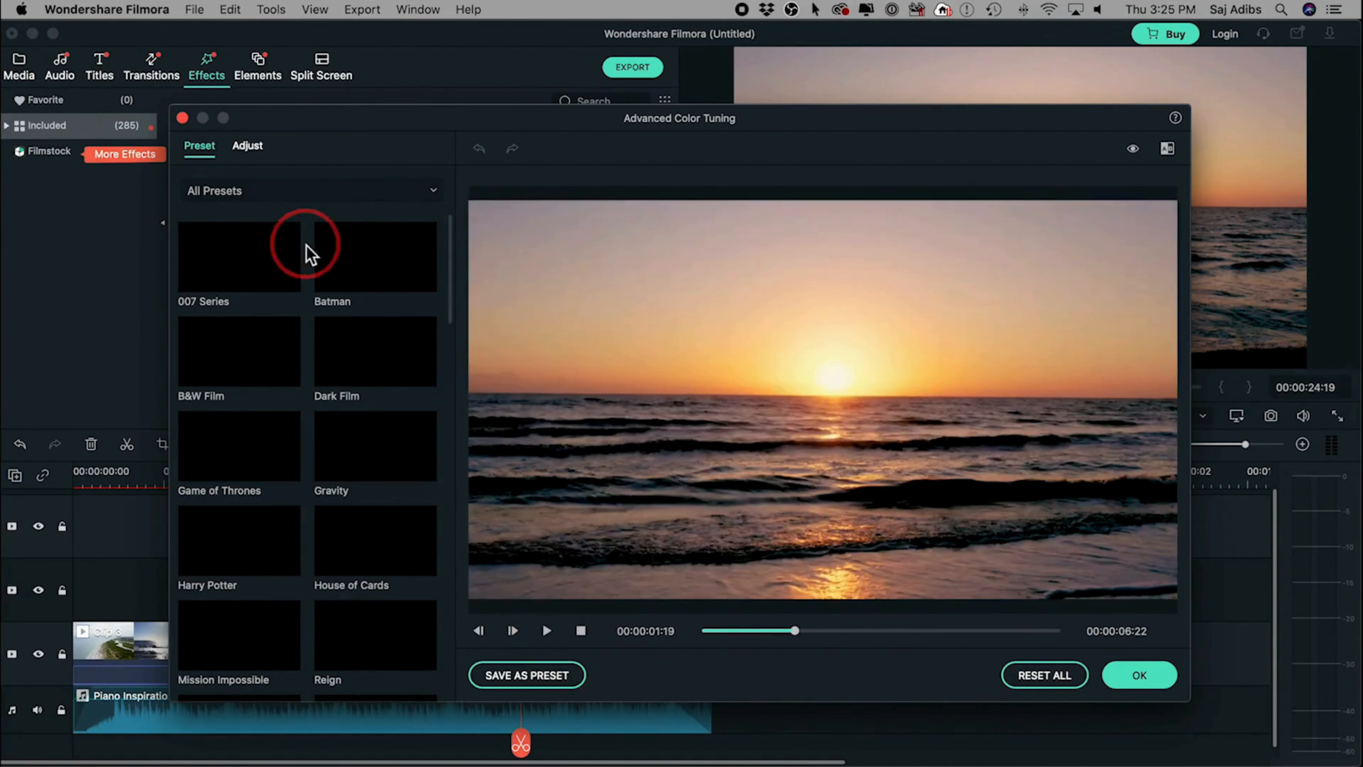
Step: Try the Batman, Dark Film, B&W Film, 007 Series and Game of Thrones color presets on Clip 8
left_click(371, 261)
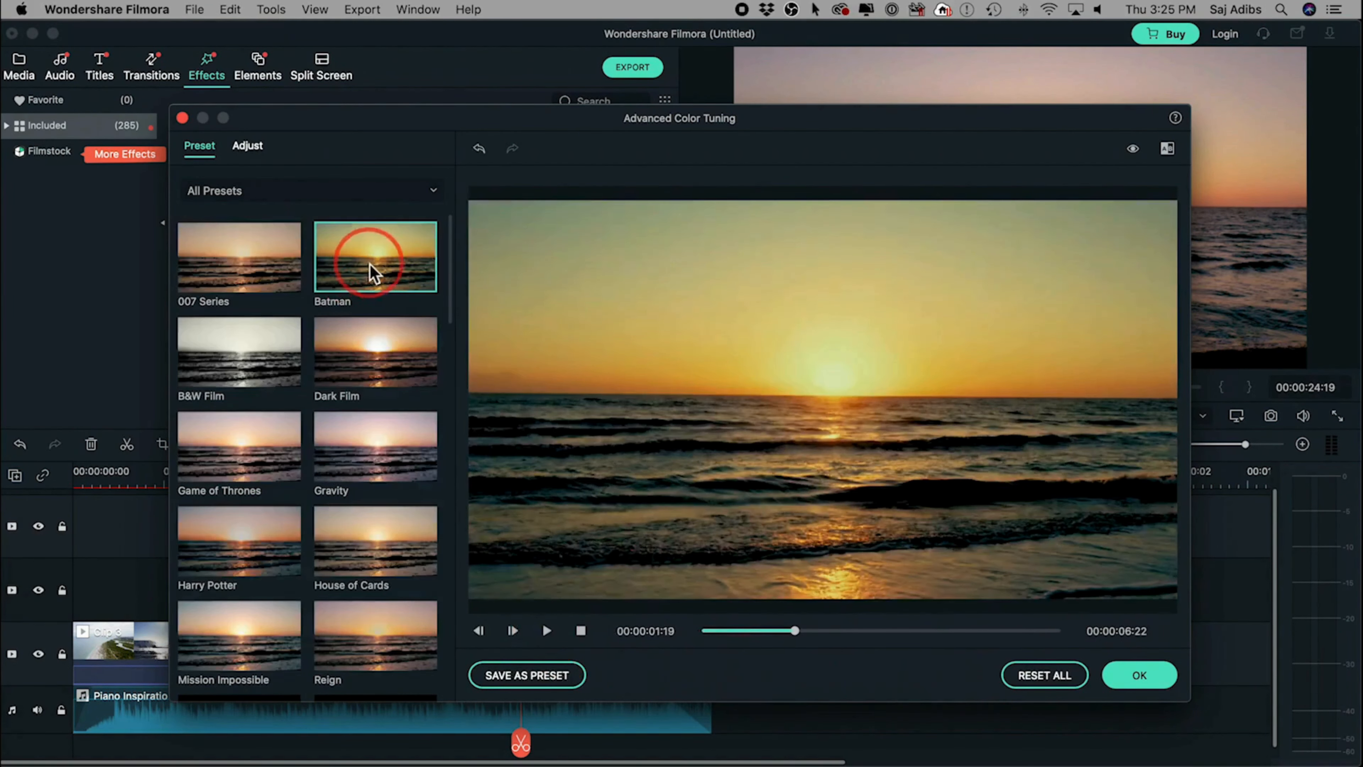
left_click(365, 358)
left_click(246, 325)
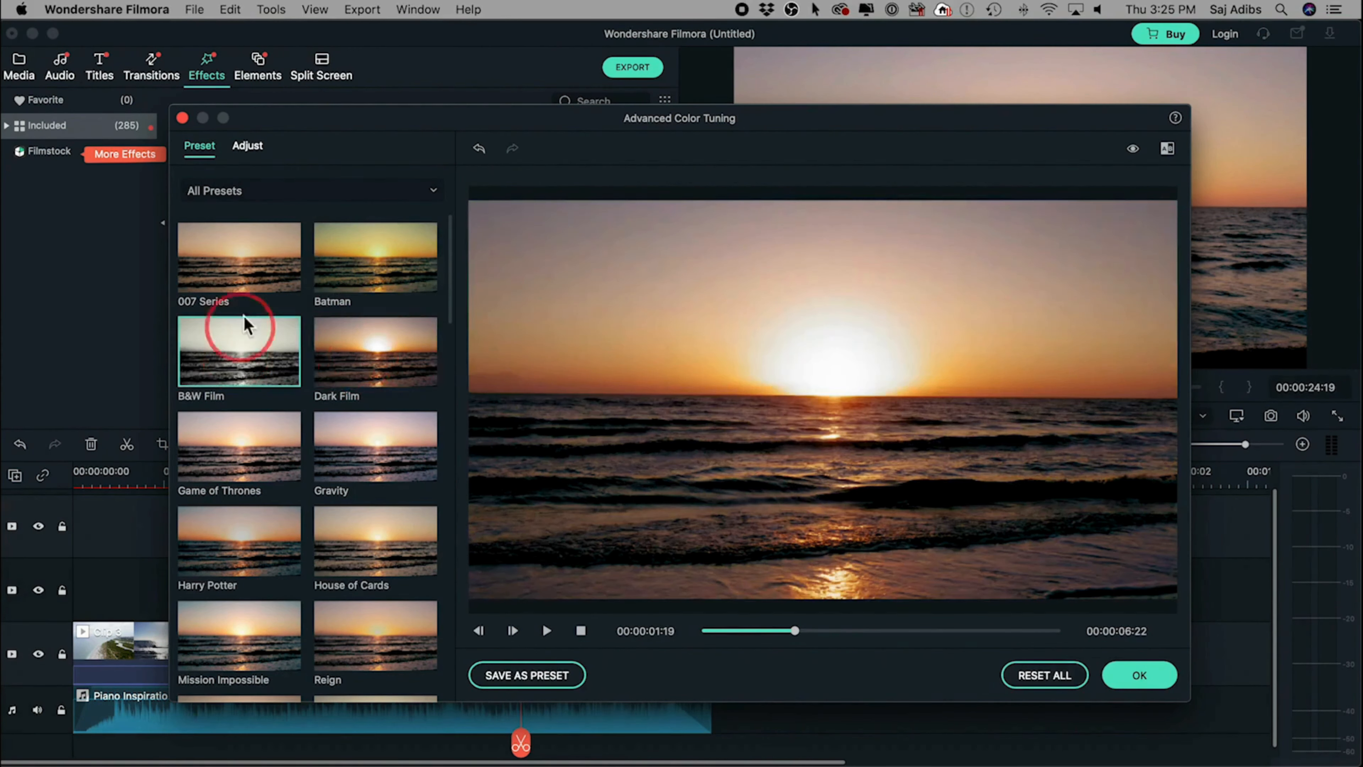
left_click(251, 280)
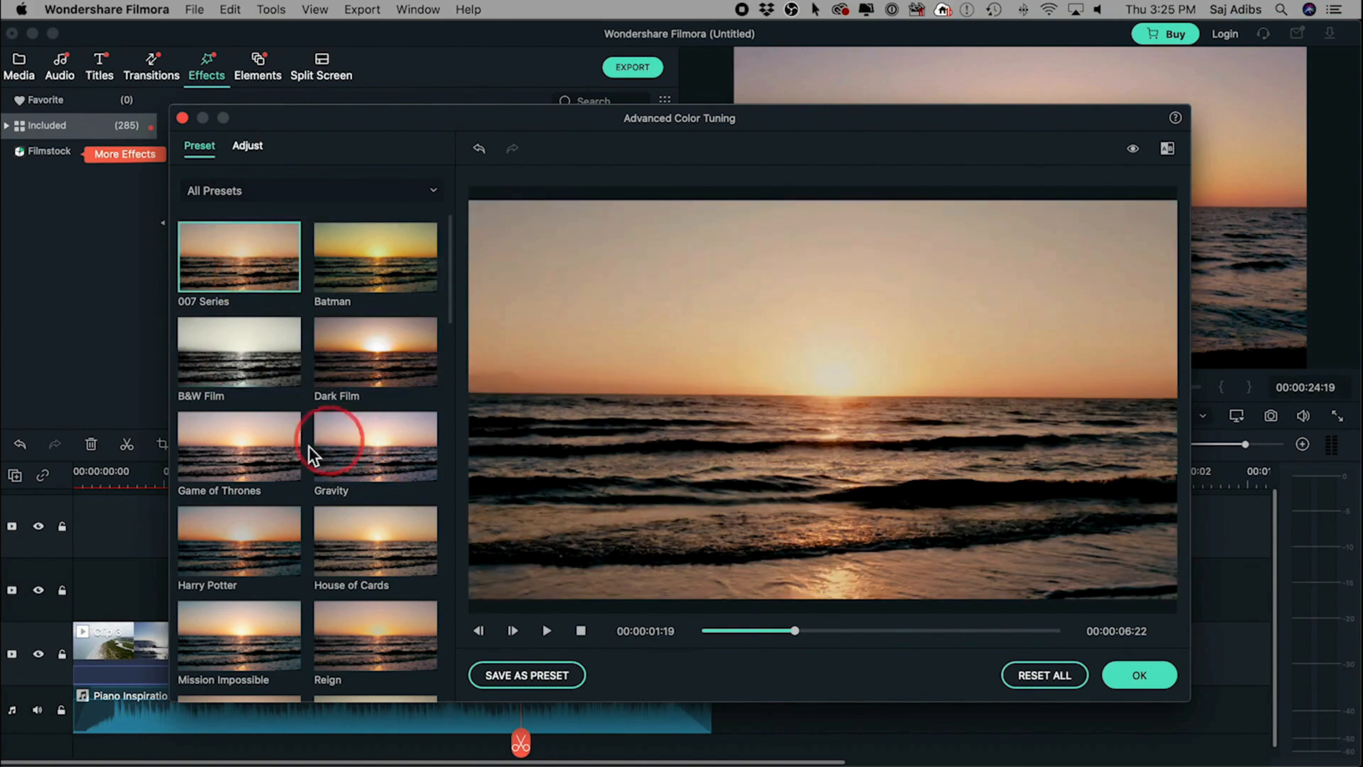
left_click(225, 453)
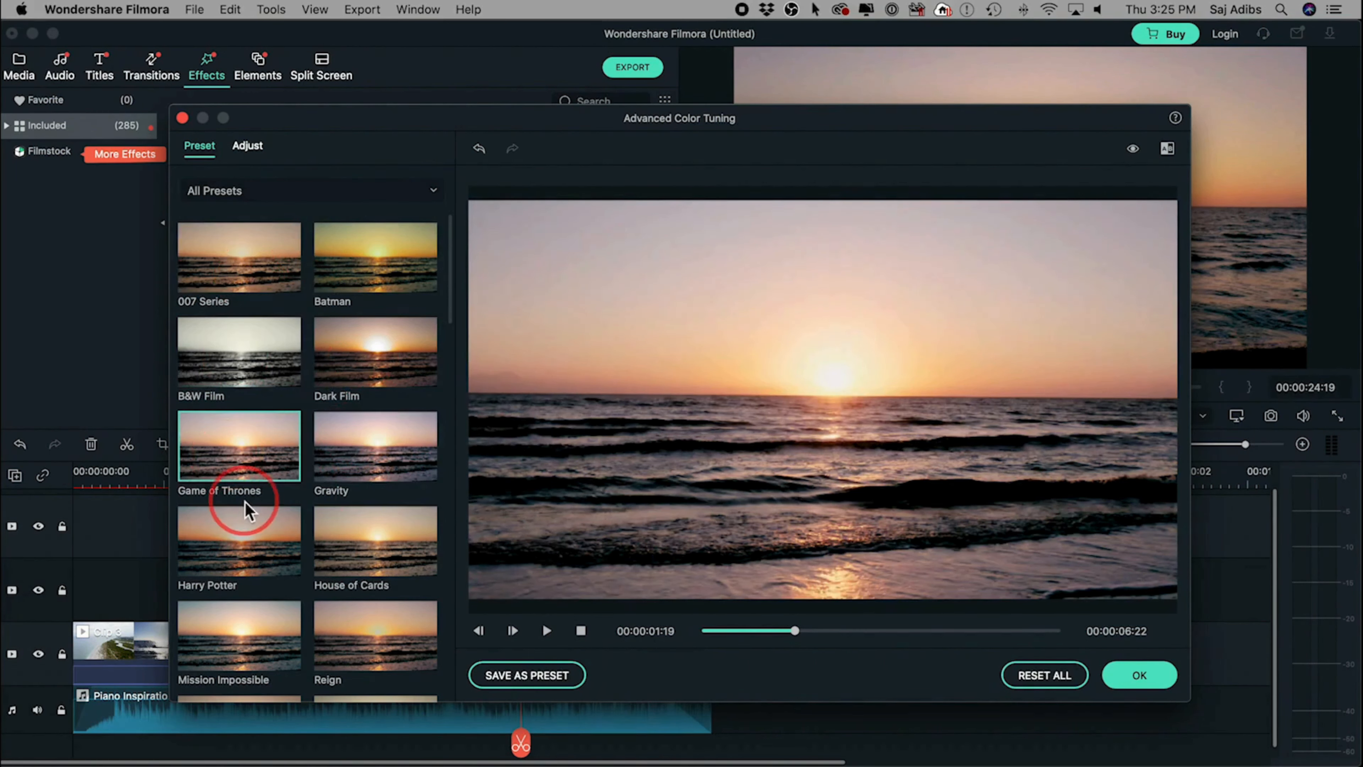
Step: Warm up Clip 8 by setting its white balance temperature to 37
left_click(248, 149)
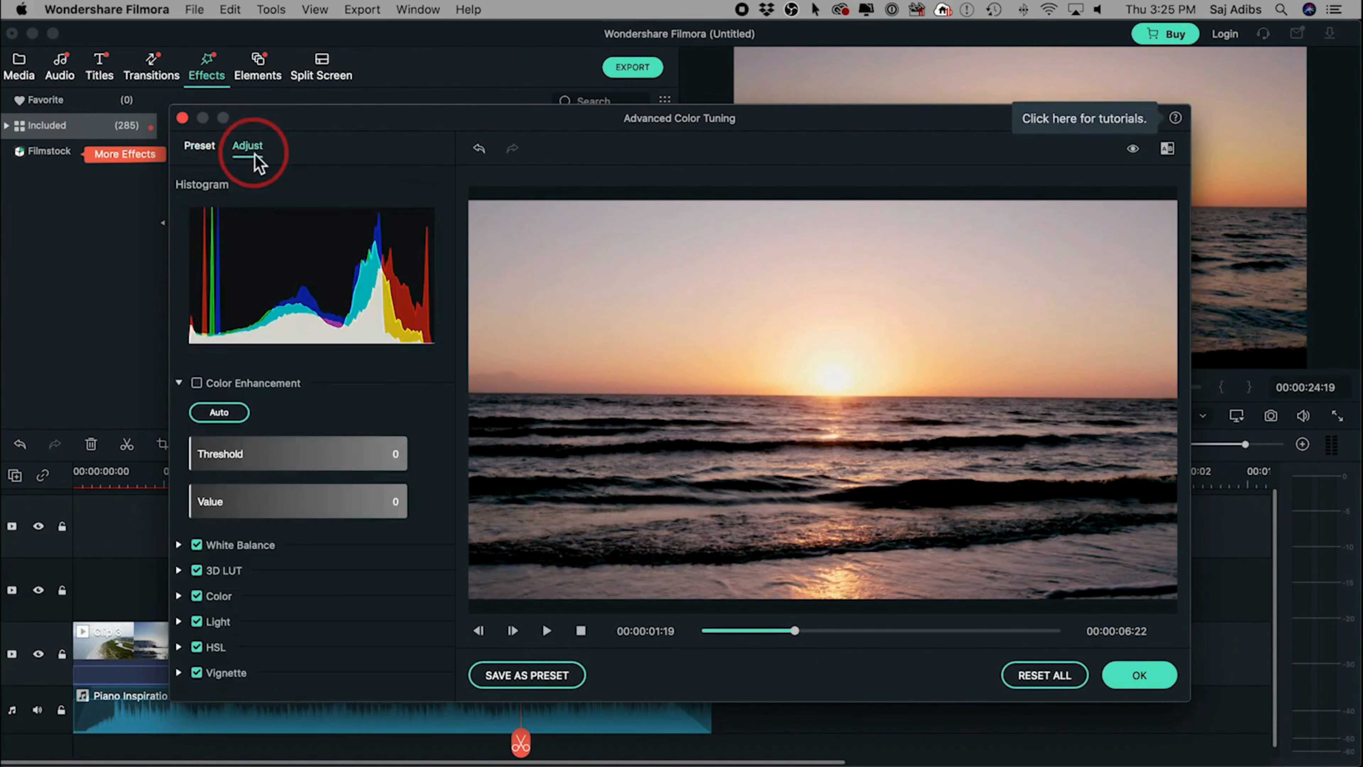
left_click(179, 545)
scroll(354, 578, "down", 3)
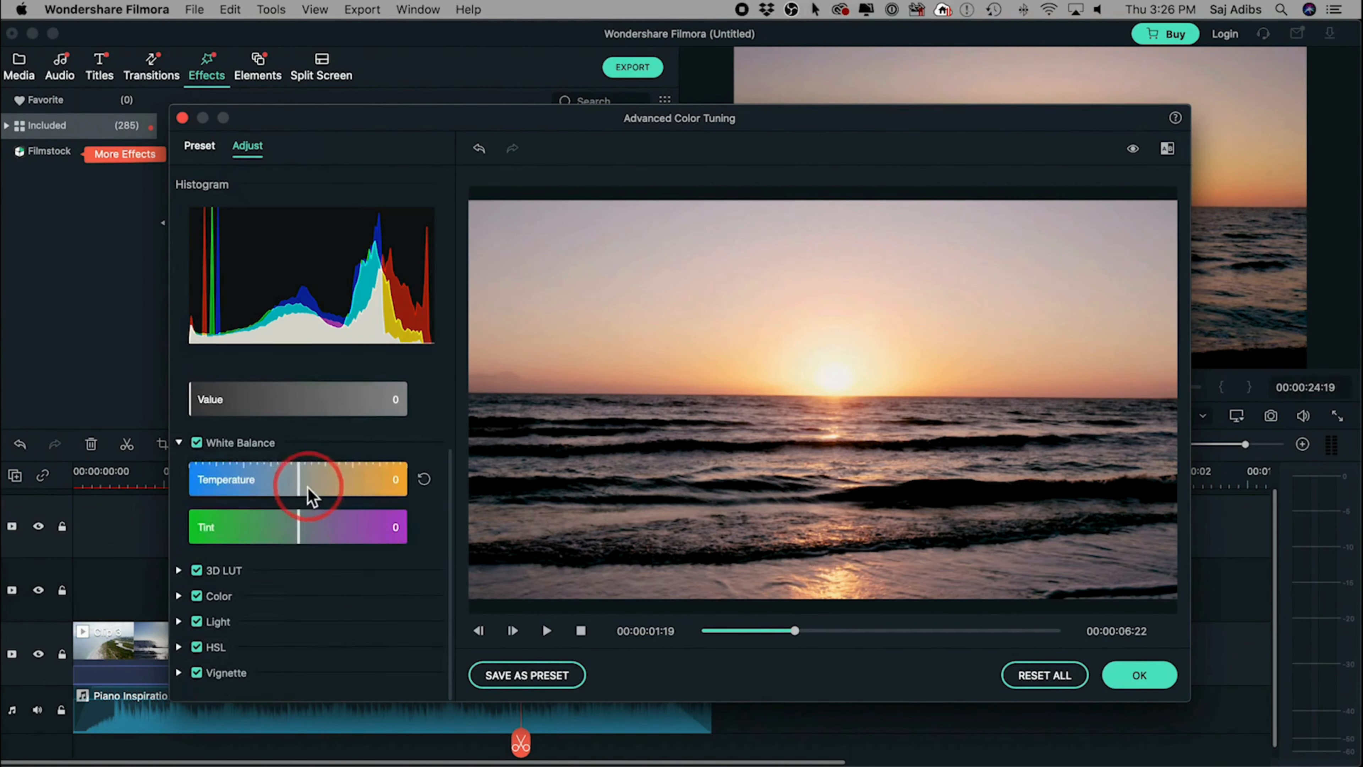
left_click_drag(305, 478, 344, 487)
mouse_move(301, 527)
left_mouse_down()
mouse_move(268, 537)
mouse_move(311, 533)
mouse_move(298, 534)
left_mouse_up()
Step: Add a dark vignette around the corners of Clip 8
left_click(179, 672)
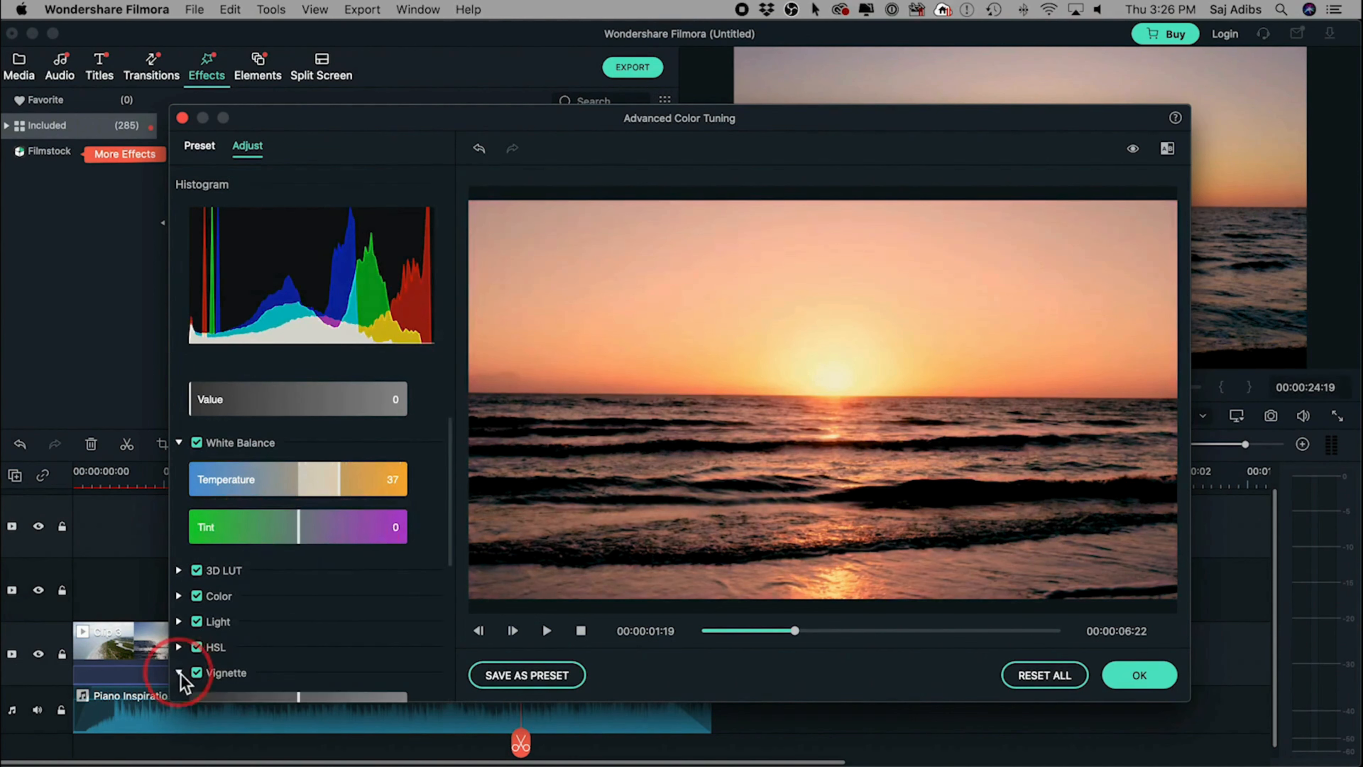
scroll(319, 634, "down", 2)
scroll(319, 633, "down", 1)
left_click_drag(301, 594, 201, 591)
scroll(275, 250, "up", 4)
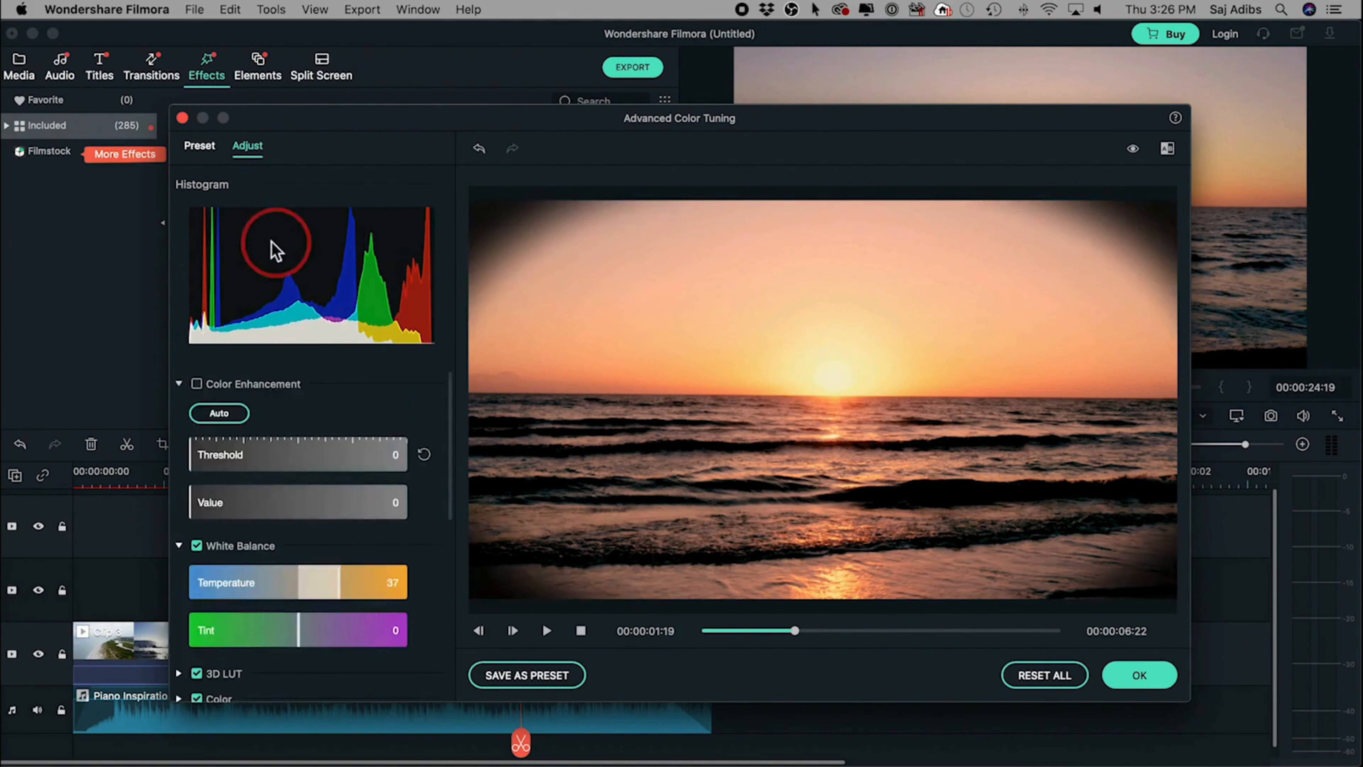
Step: Apply the Harry Potter color preset to Clip 8, accept the color tuning and check the clip in the preview
left_click(208, 153)
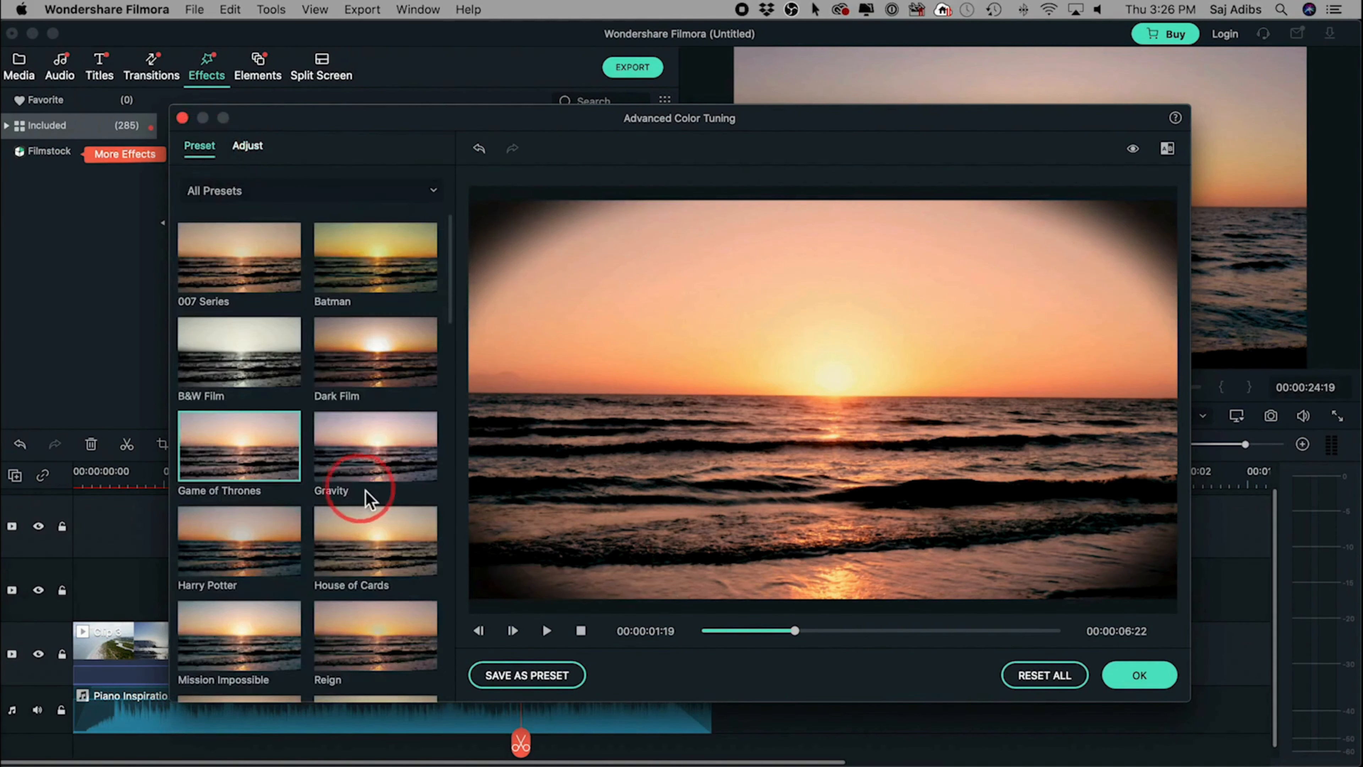
left_click(227, 572)
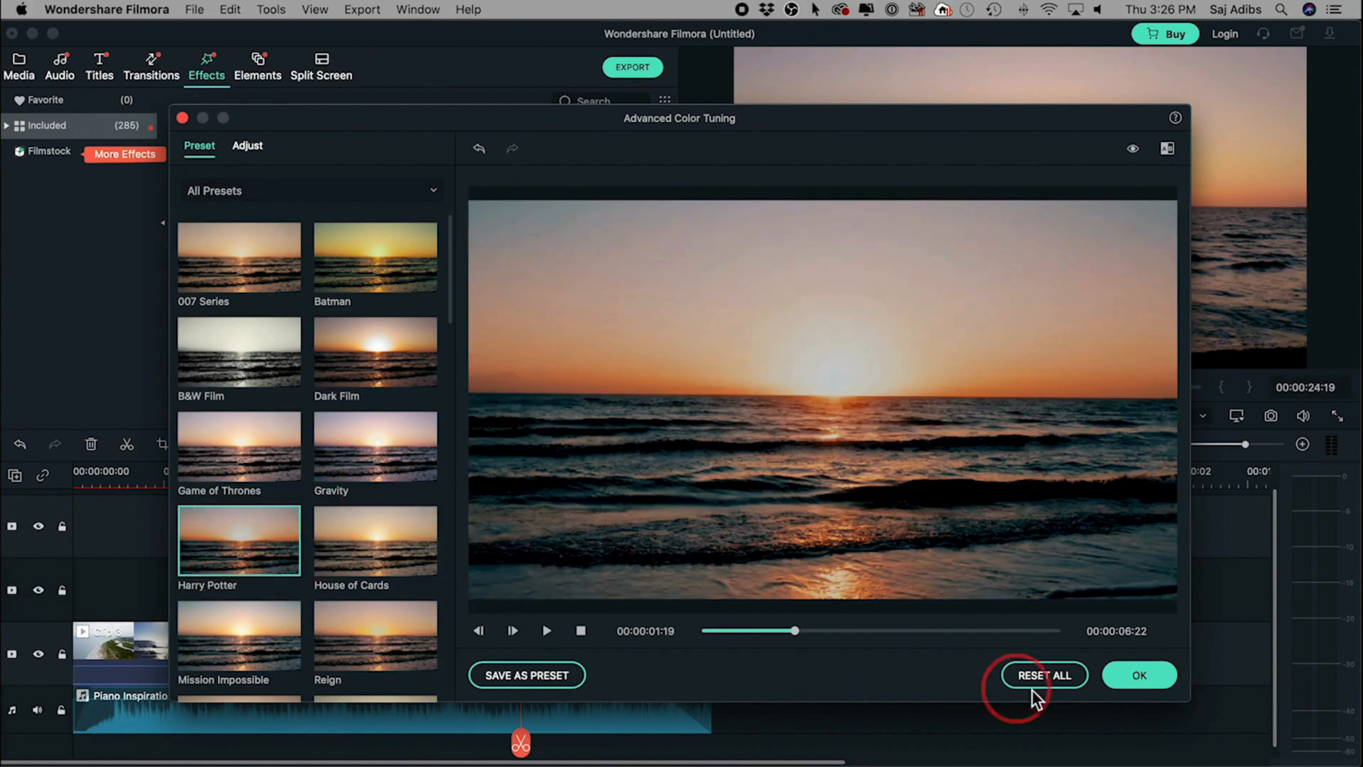
left_click(1137, 679)
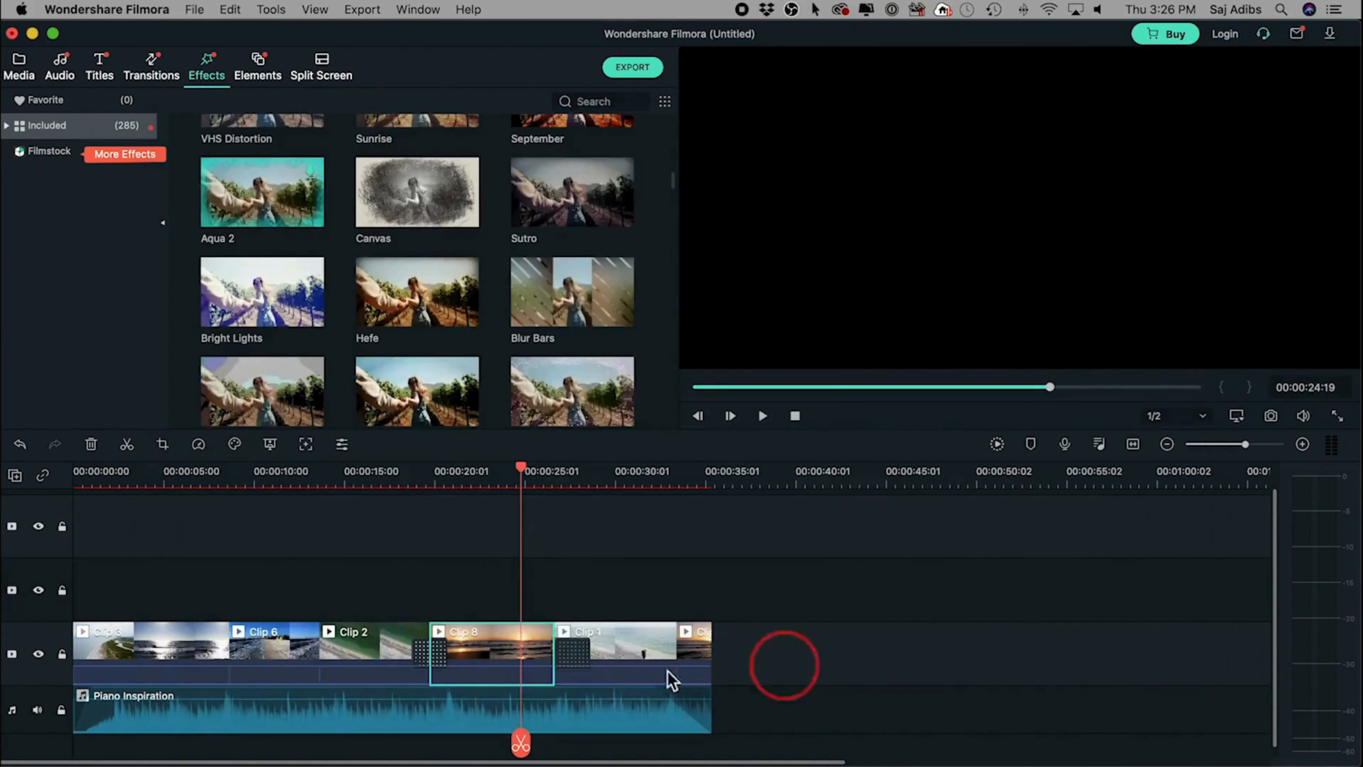
left_click_drag(521, 471, 519, 472)
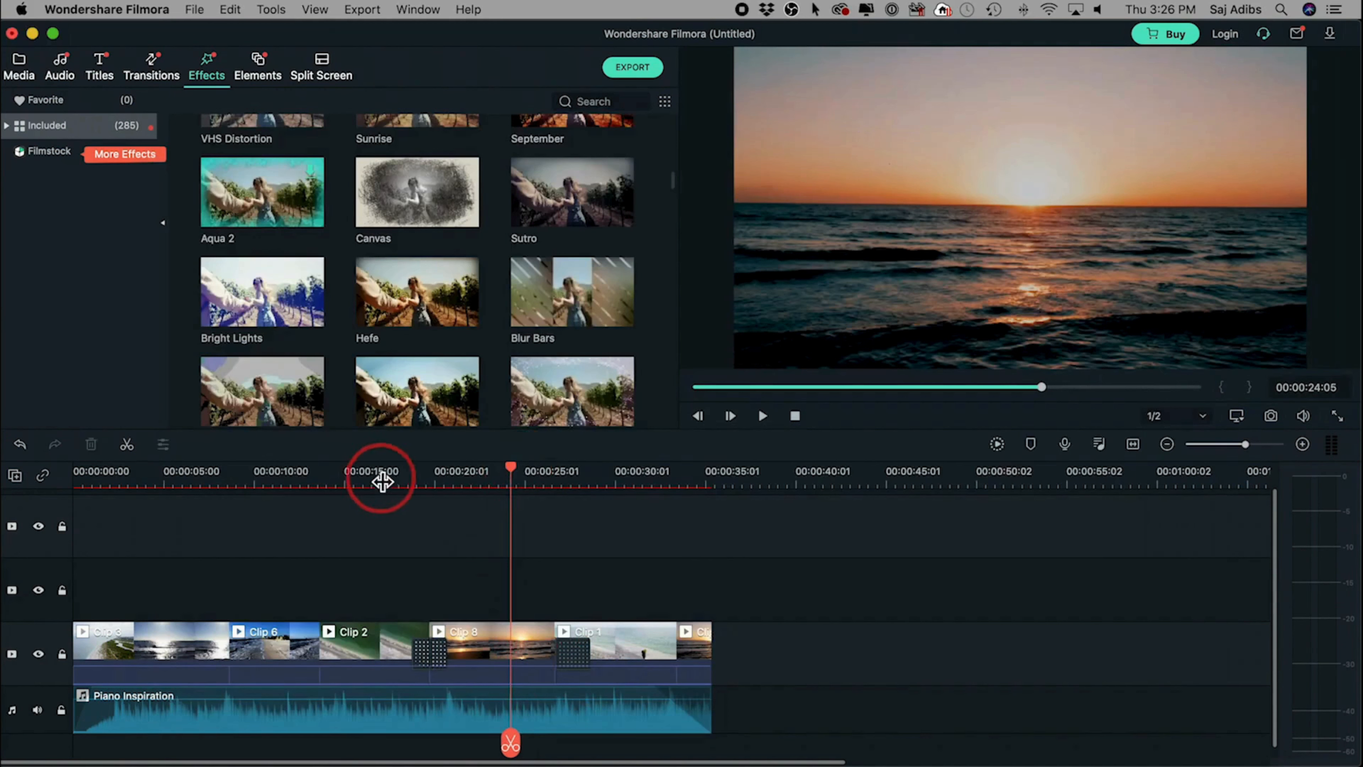
Step: Crop Clip 2 at 16:9 to about 2330 x 1311 around the shoreline and check the result in the preview
left_click(360, 471)
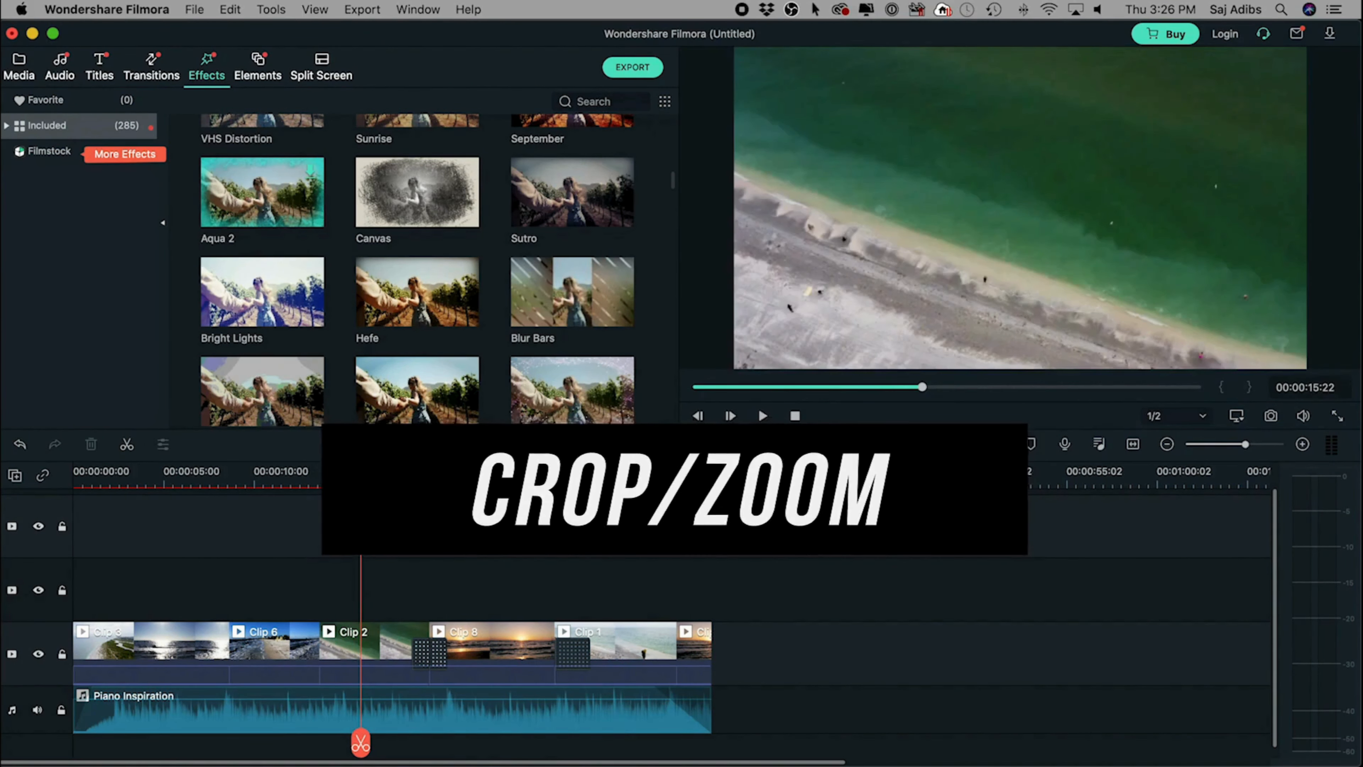
left_click(354, 472)
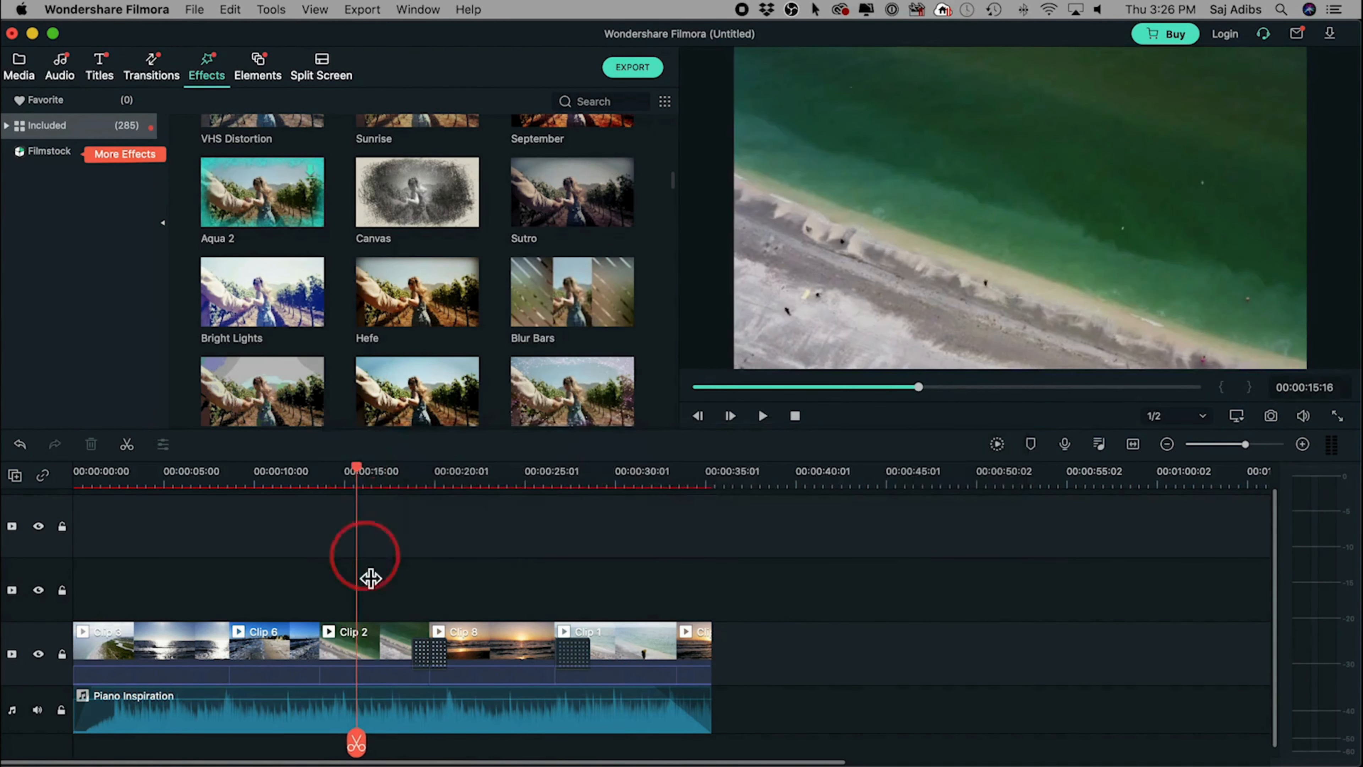
left_click(374, 658)
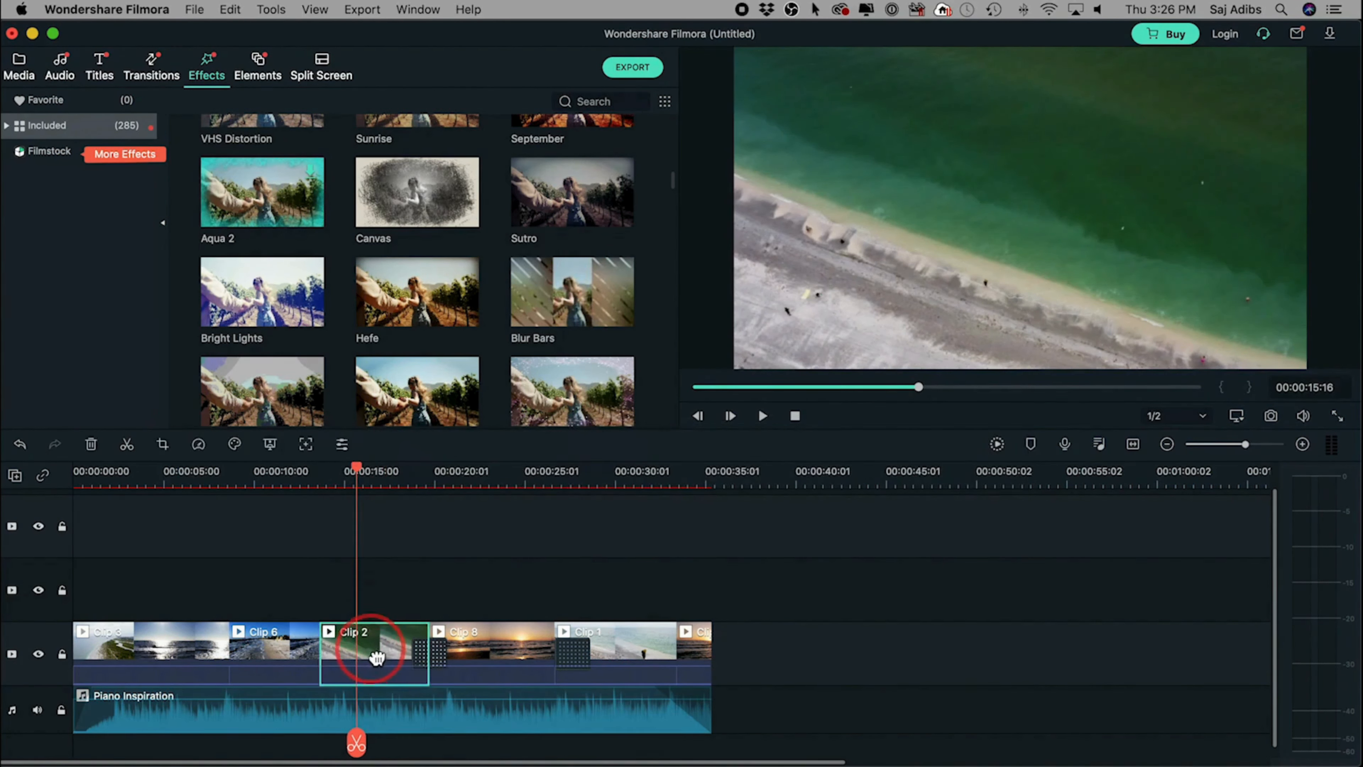
left_click(162, 445)
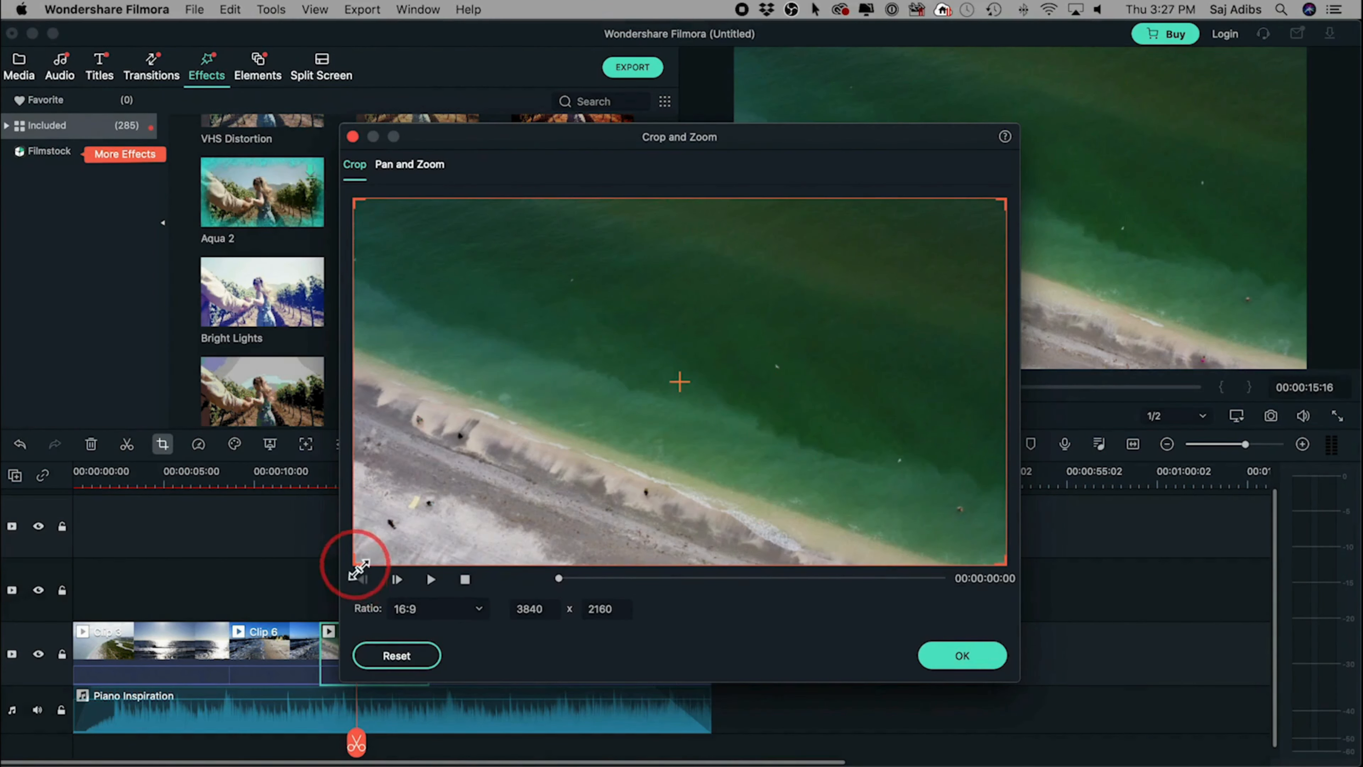
left_click_drag(356, 564, 614, 444)
left_click_drag(905, 339, 745, 493)
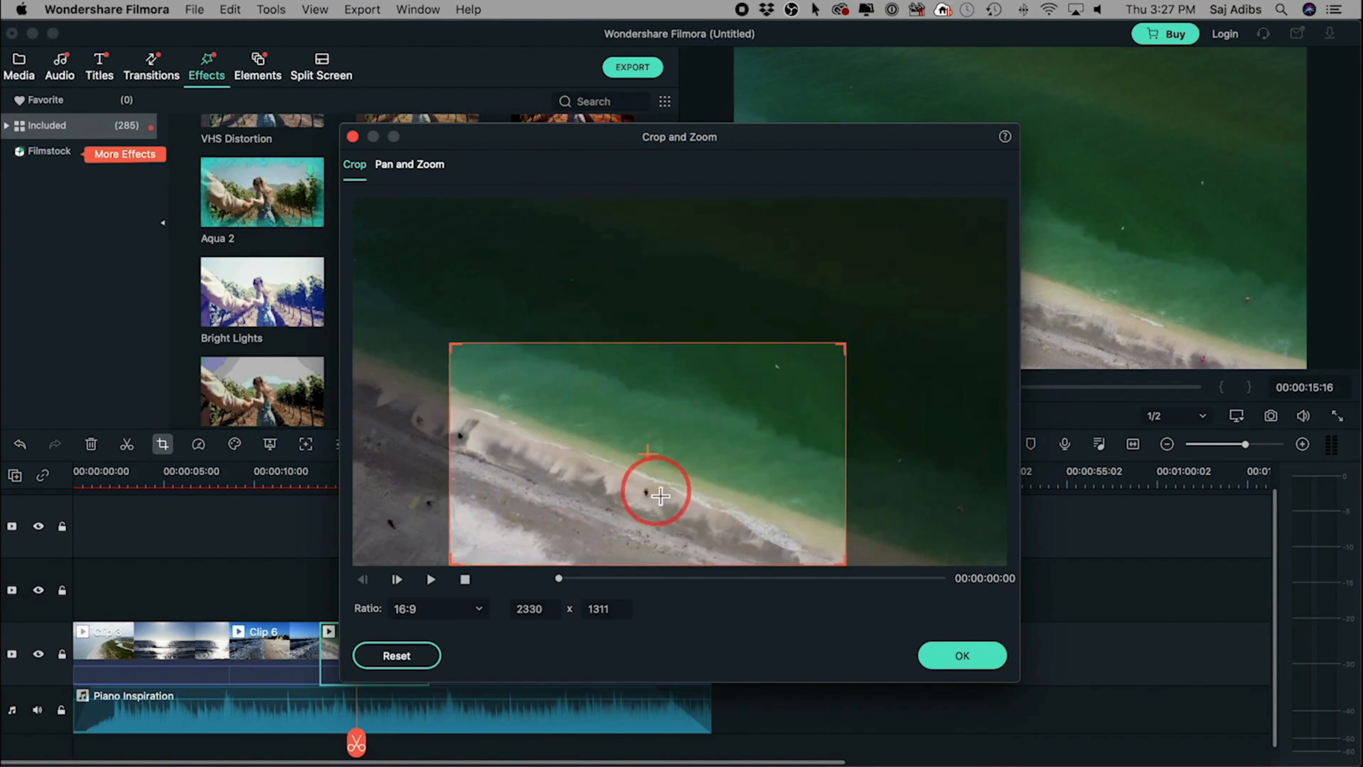
left_click(971, 655)
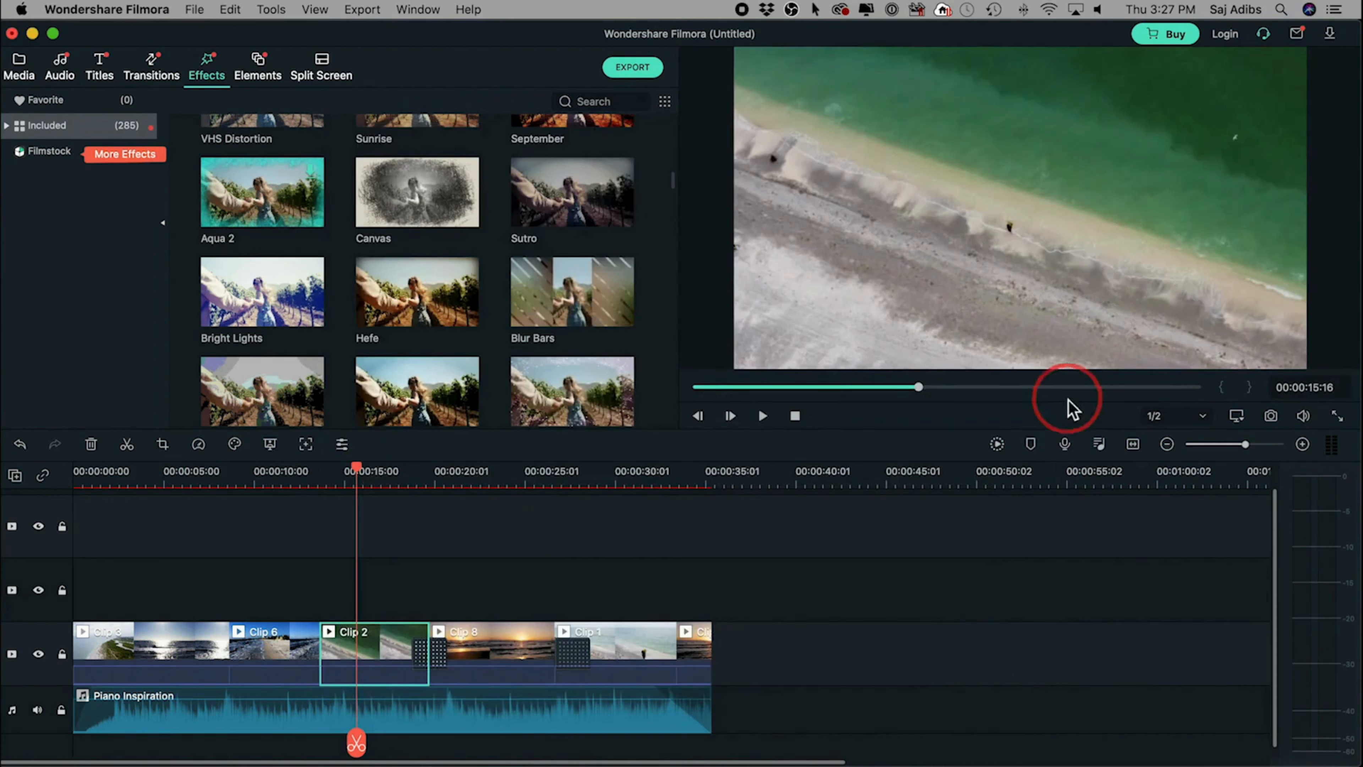
left_click_drag(367, 482, 397, 486)
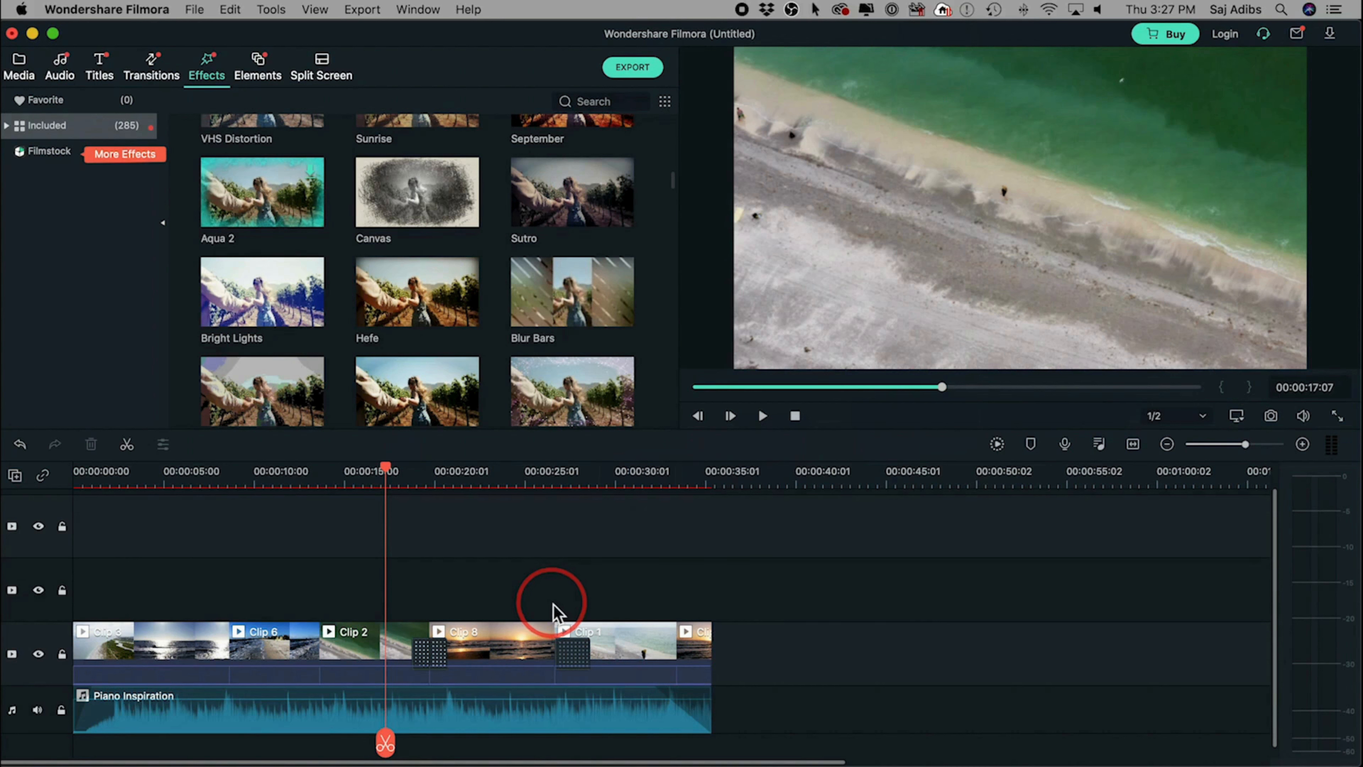
Step: Place the Fingers Energy element on the track above Clip 2 and play it back
left_click(259, 69)
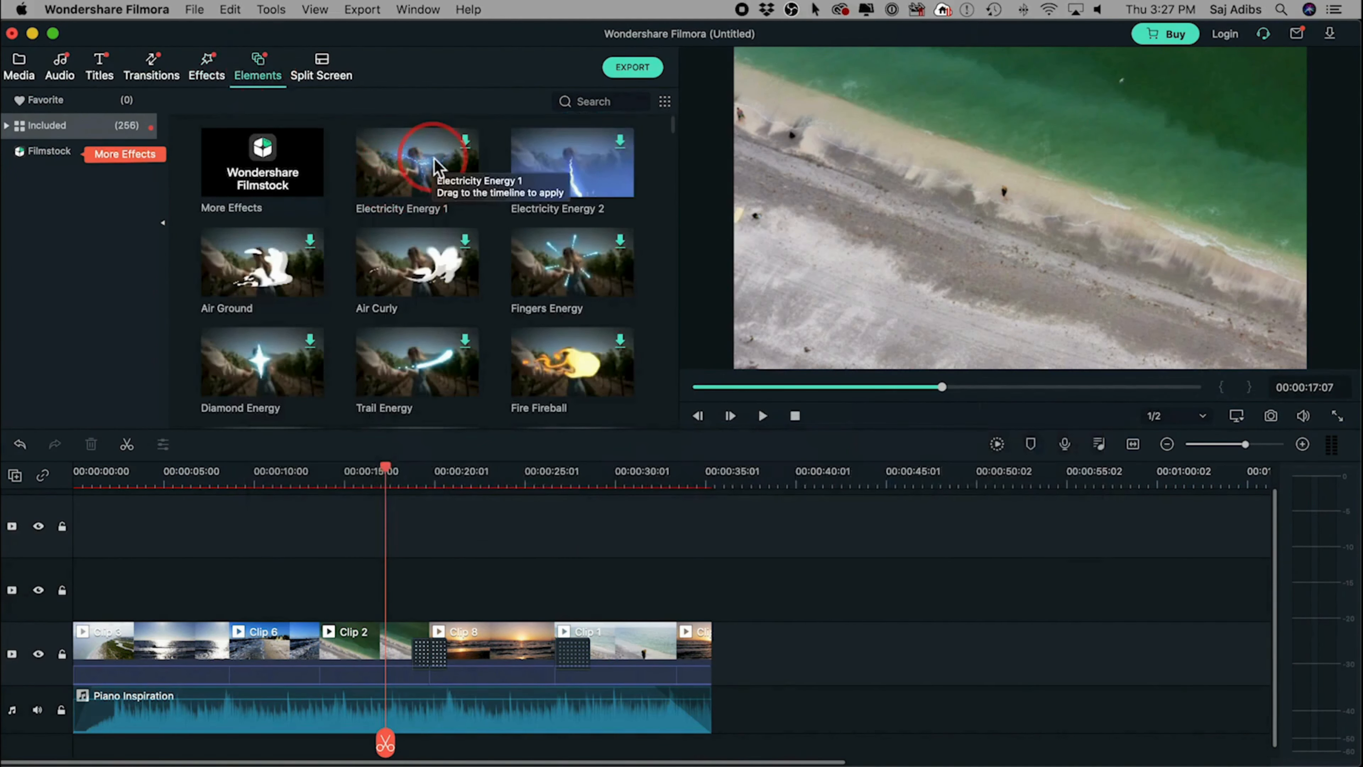
left_click_drag(536, 276, 354, 608)
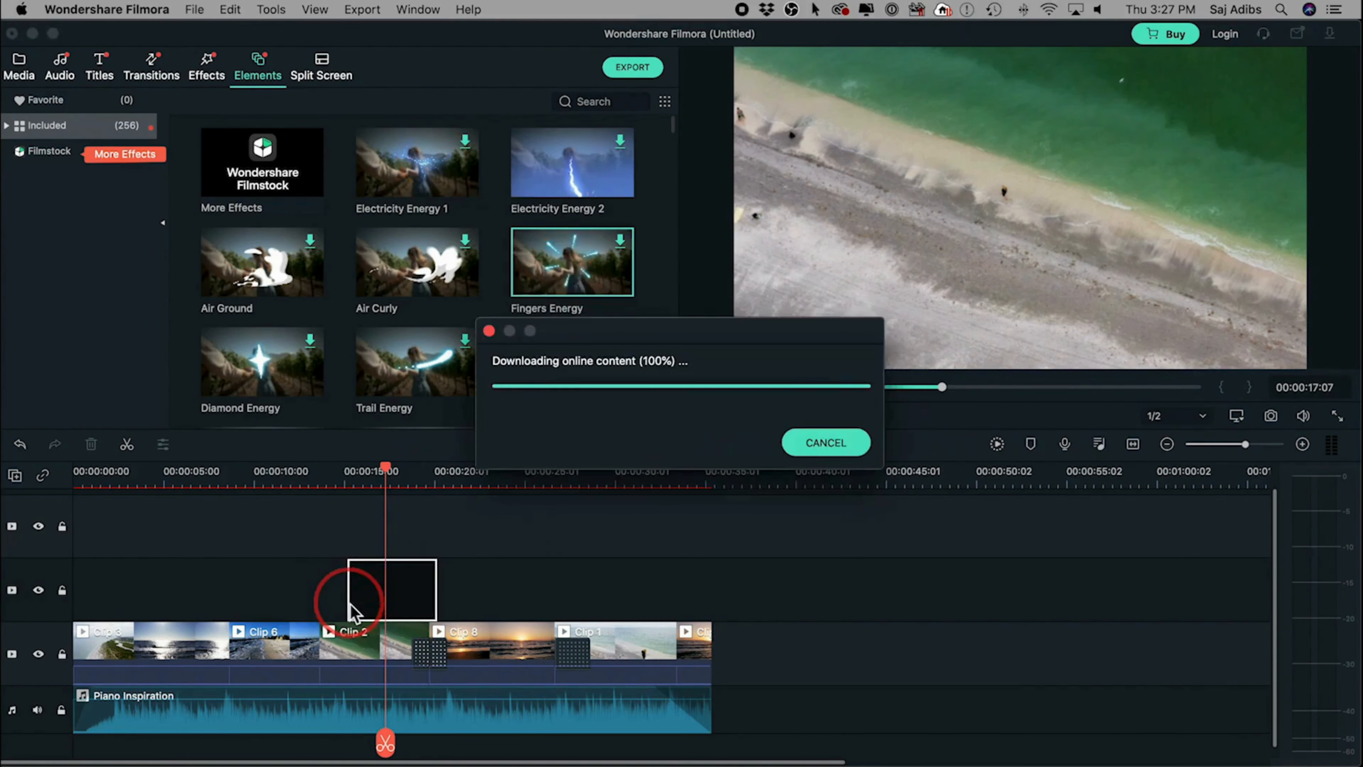
left_click_drag(382, 476, 354, 476)
key("space")
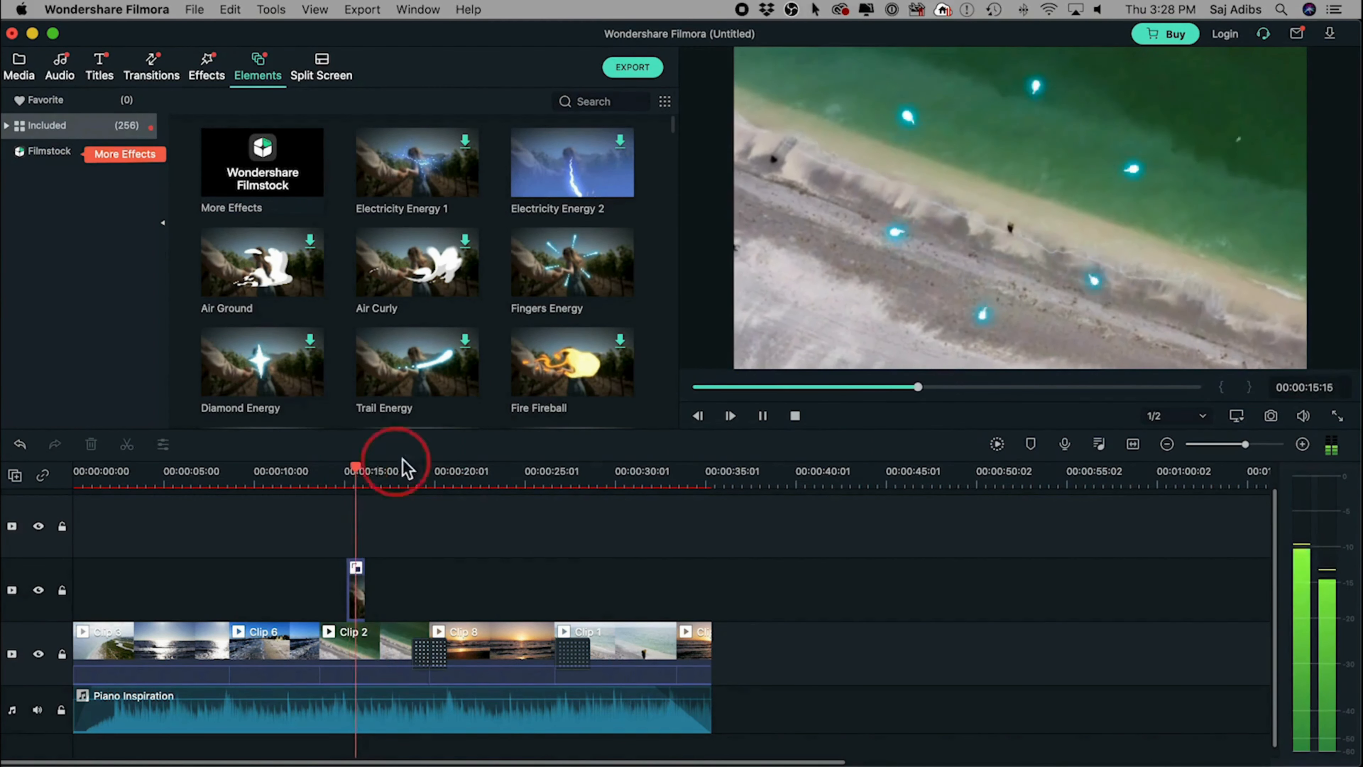
Step: Add the Fire Fireball element after Fingers Energy above Clip 2 and play it back
left_click_drag(579, 386, 407, 582)
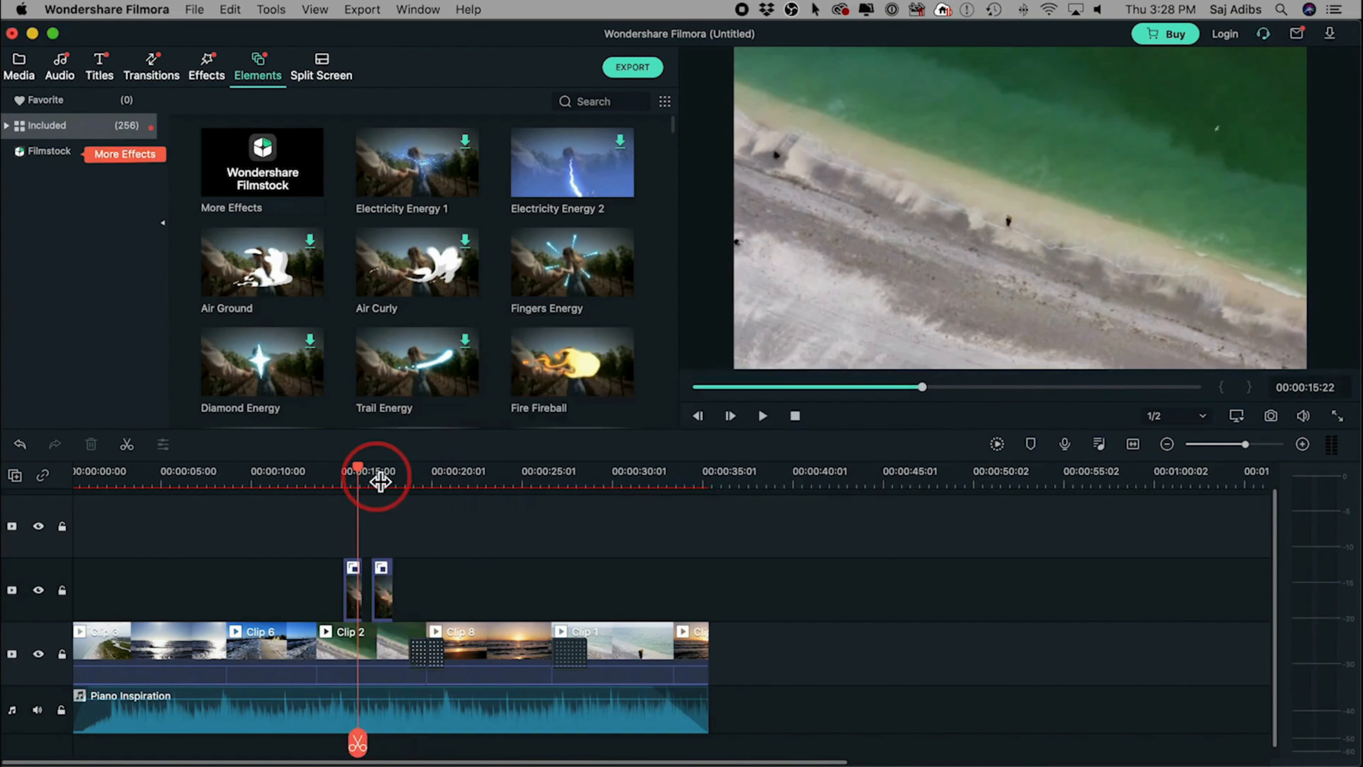
left_click(368, 477)
key("space")
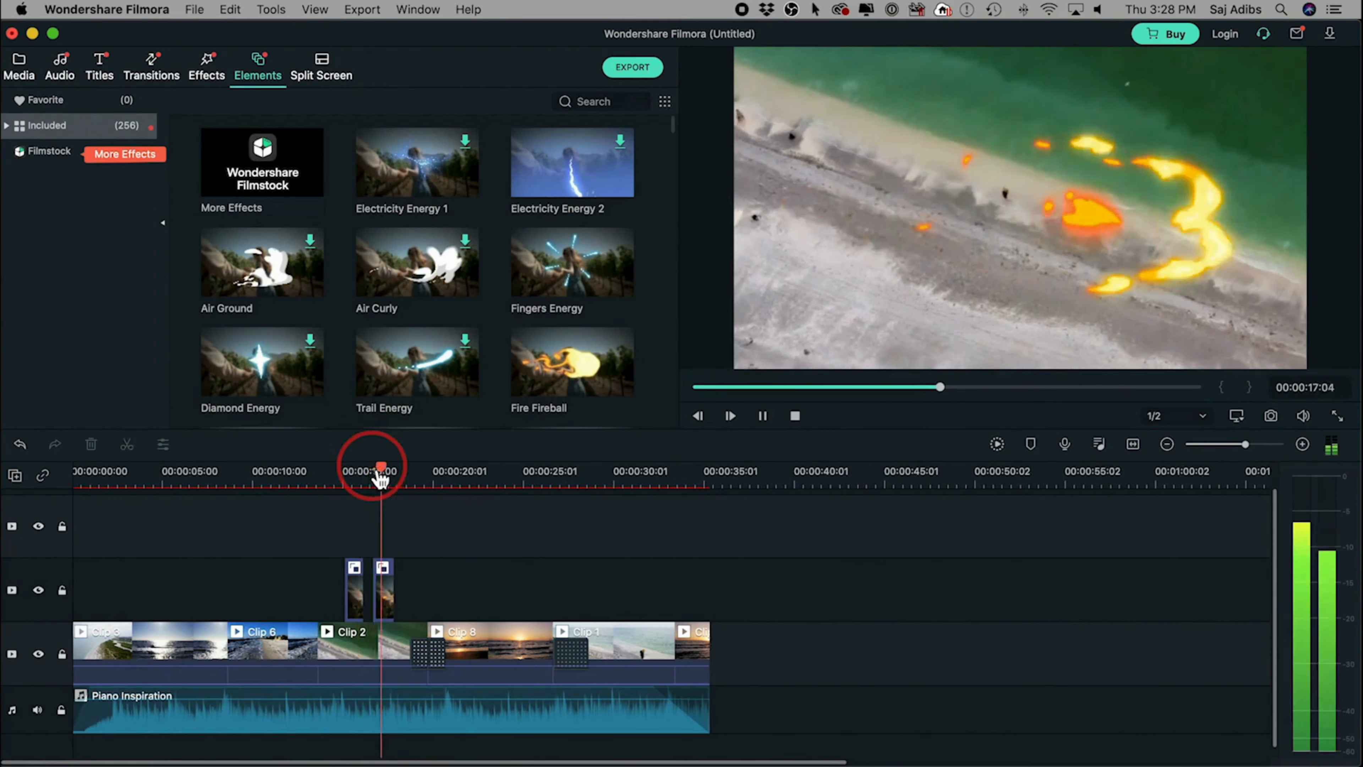
key("space")
Step: Place the Energy Orb element above the cut between Clip 2 and Clip 8 and play it back
scroll(502, 320, "down", 10)
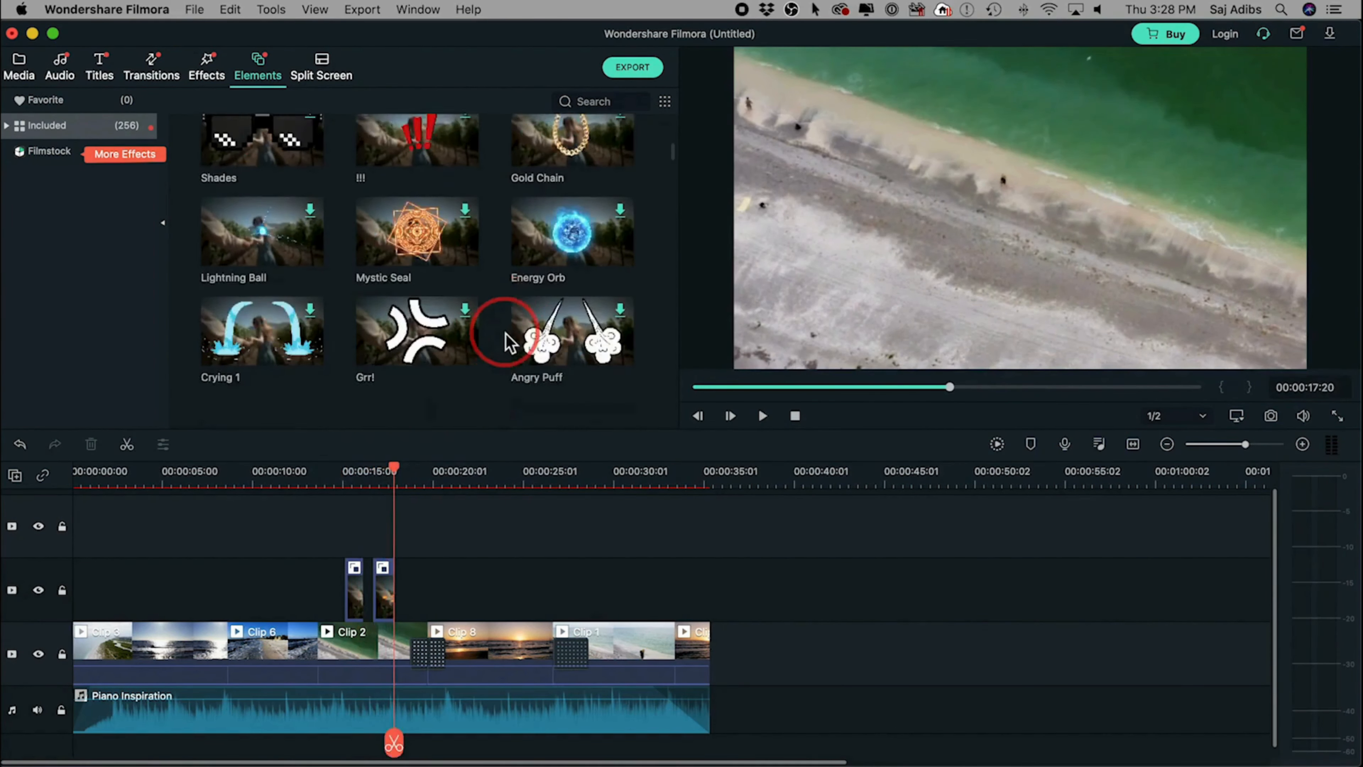
left_click_drag(560, 251, 421, 585)
left_click_drag(394, 468, 430, 465)
key("space")
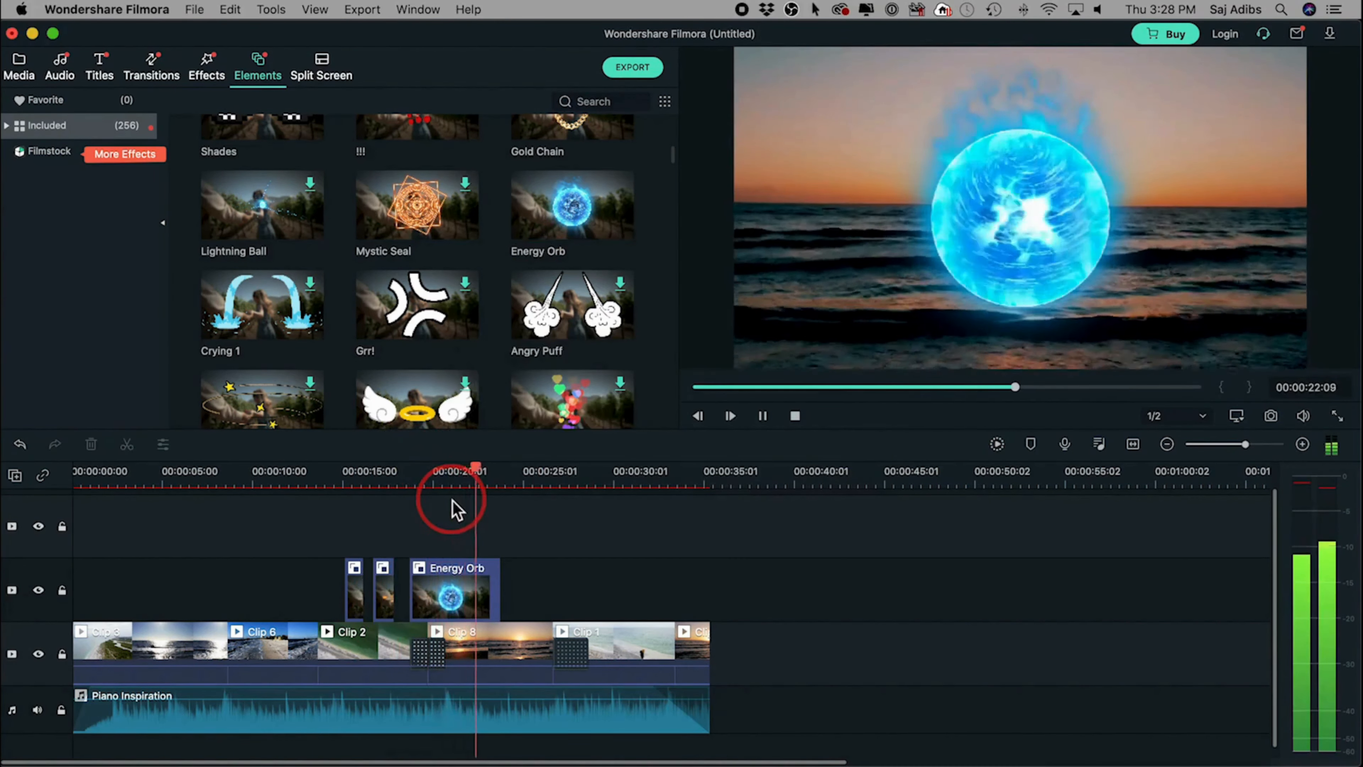
key("space")
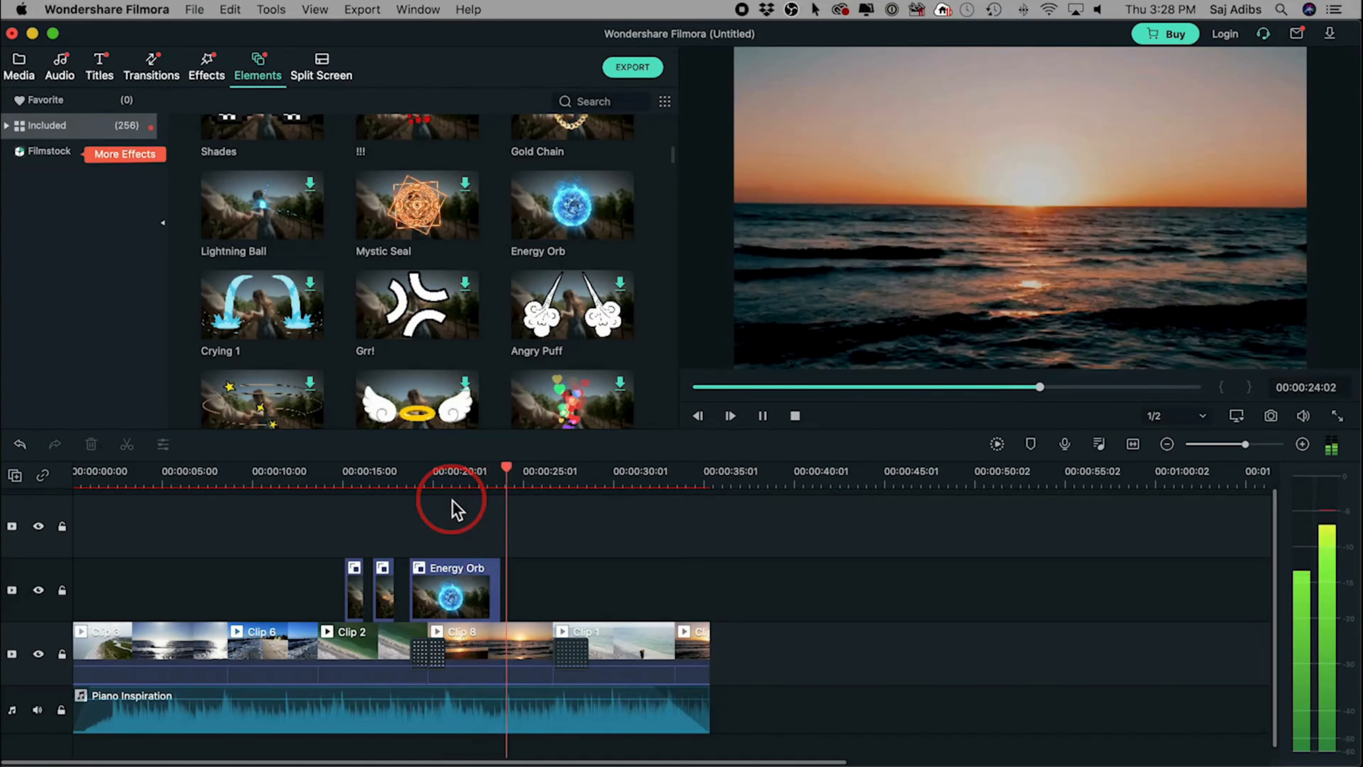
Step: Browse the other included elements
scroll(452, 261, "down", 15)
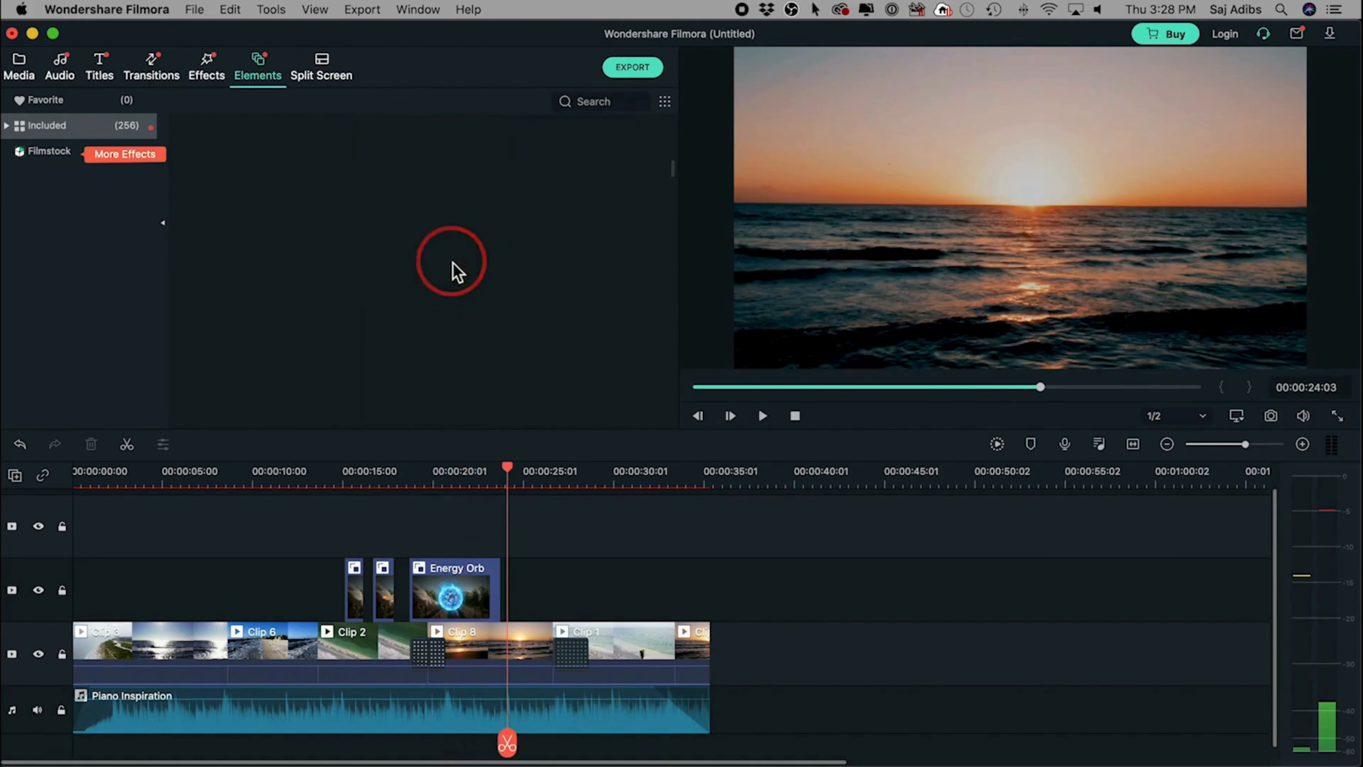
scroll(451, 261, "up", 15)
scroll(451, 269, "up", 5)
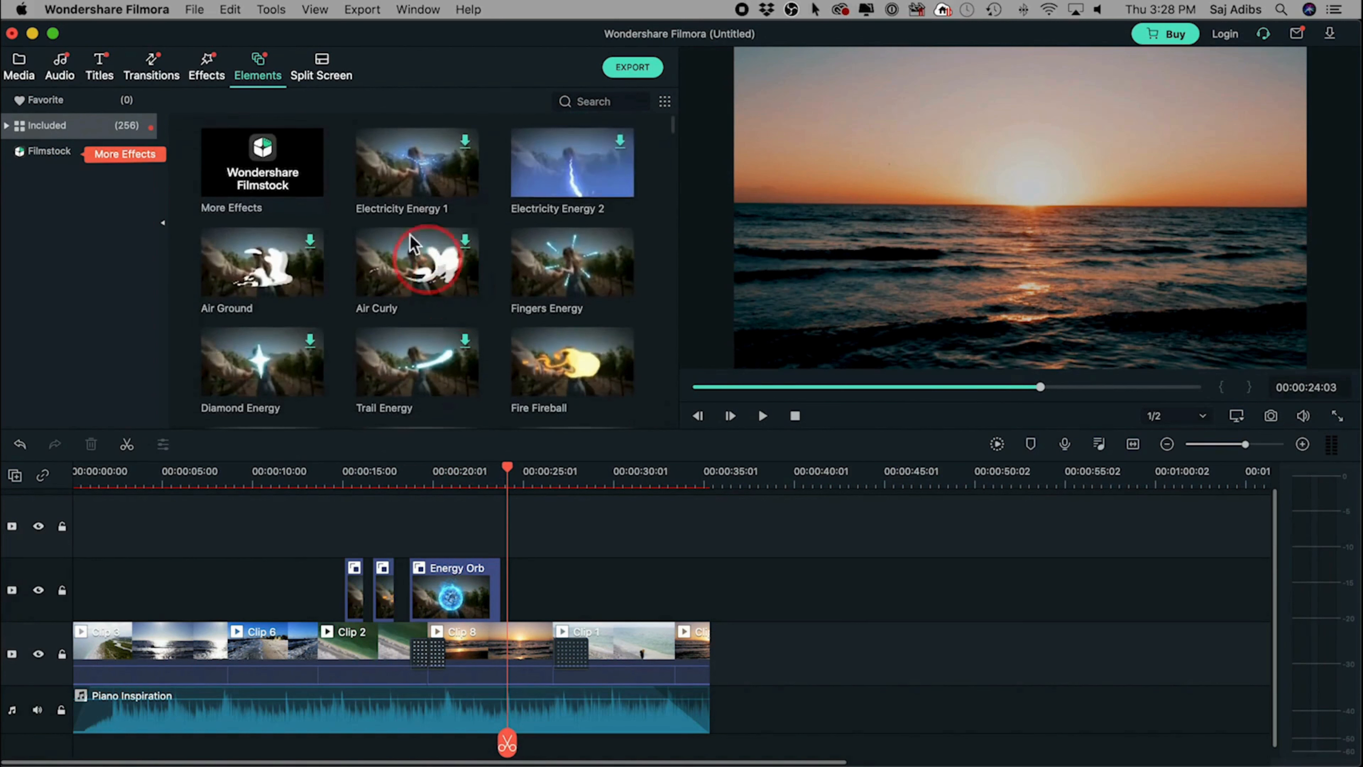
Step: Place the three-part split screen with slanted dividers at the end of the video track after the last clip
left_click(322, 67)
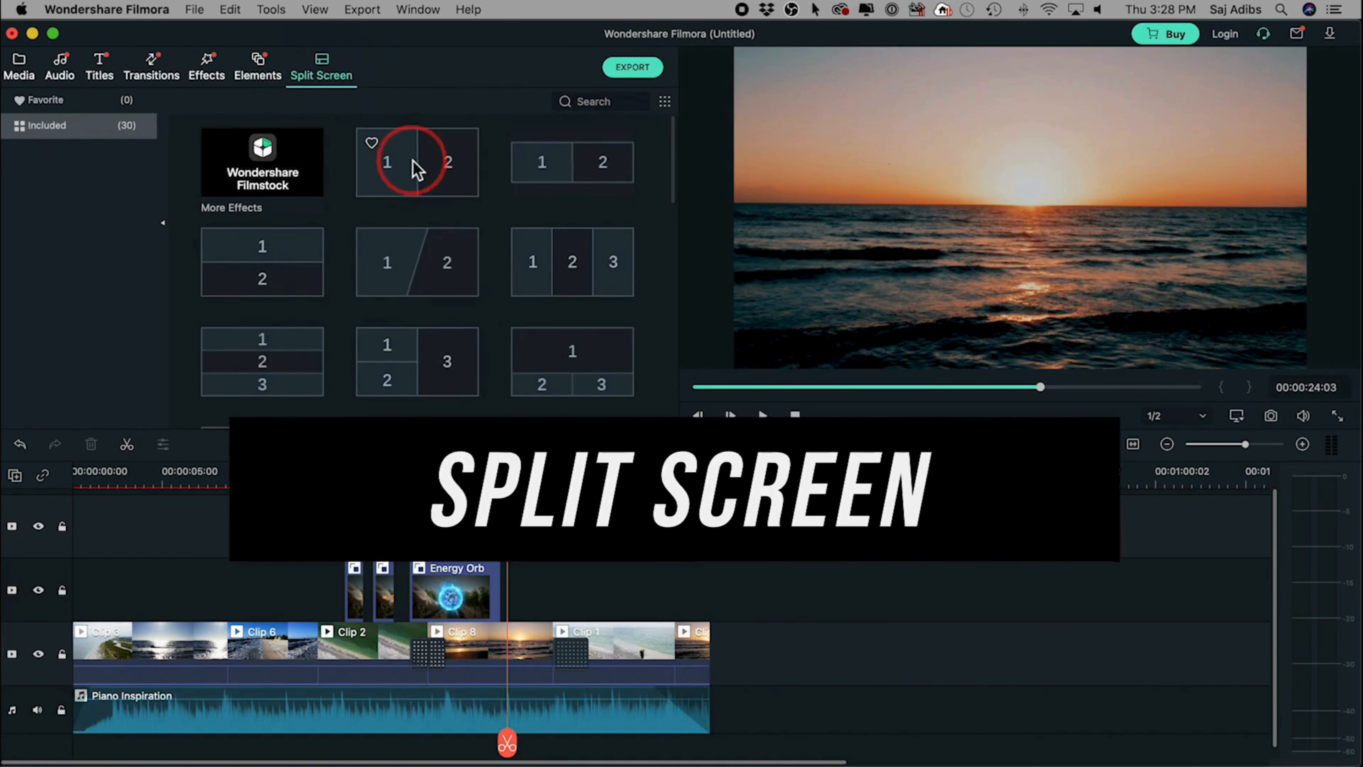
scroll(435, 255, "down", 3)
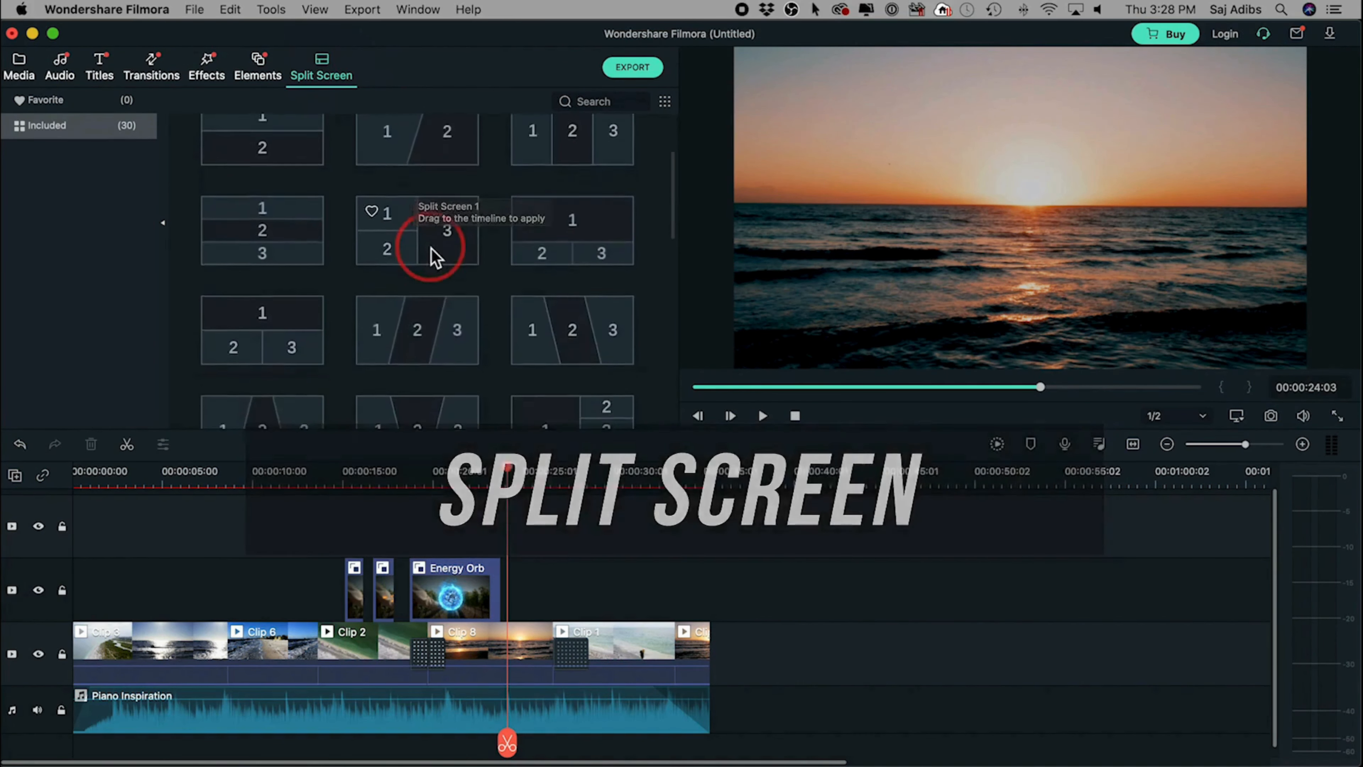
left_click_drag(394, 317, 716, 673)
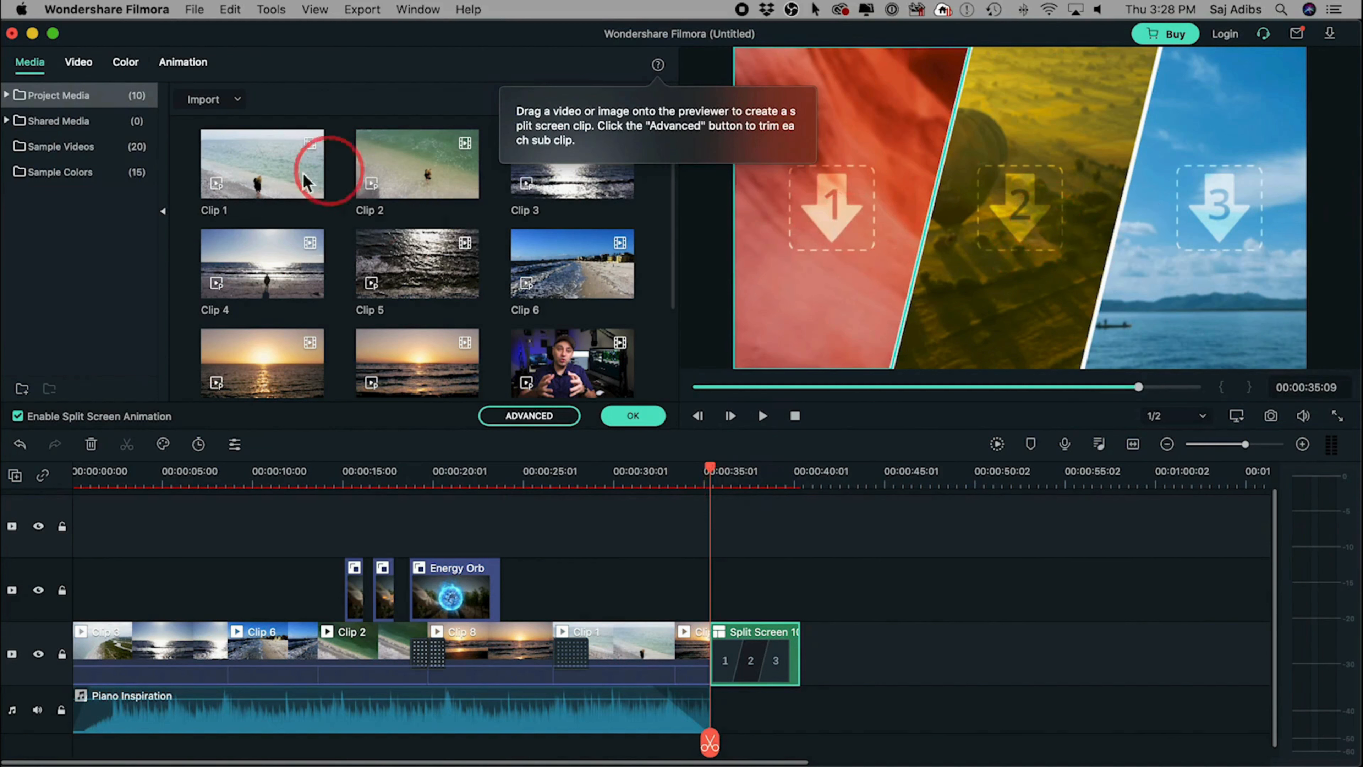
Step: Fill the split screen's panes with Clip 4 in 1, the first sunset clip in 2 and Clip 6 in 3
left_click_drag(253, 277, 805, 224)
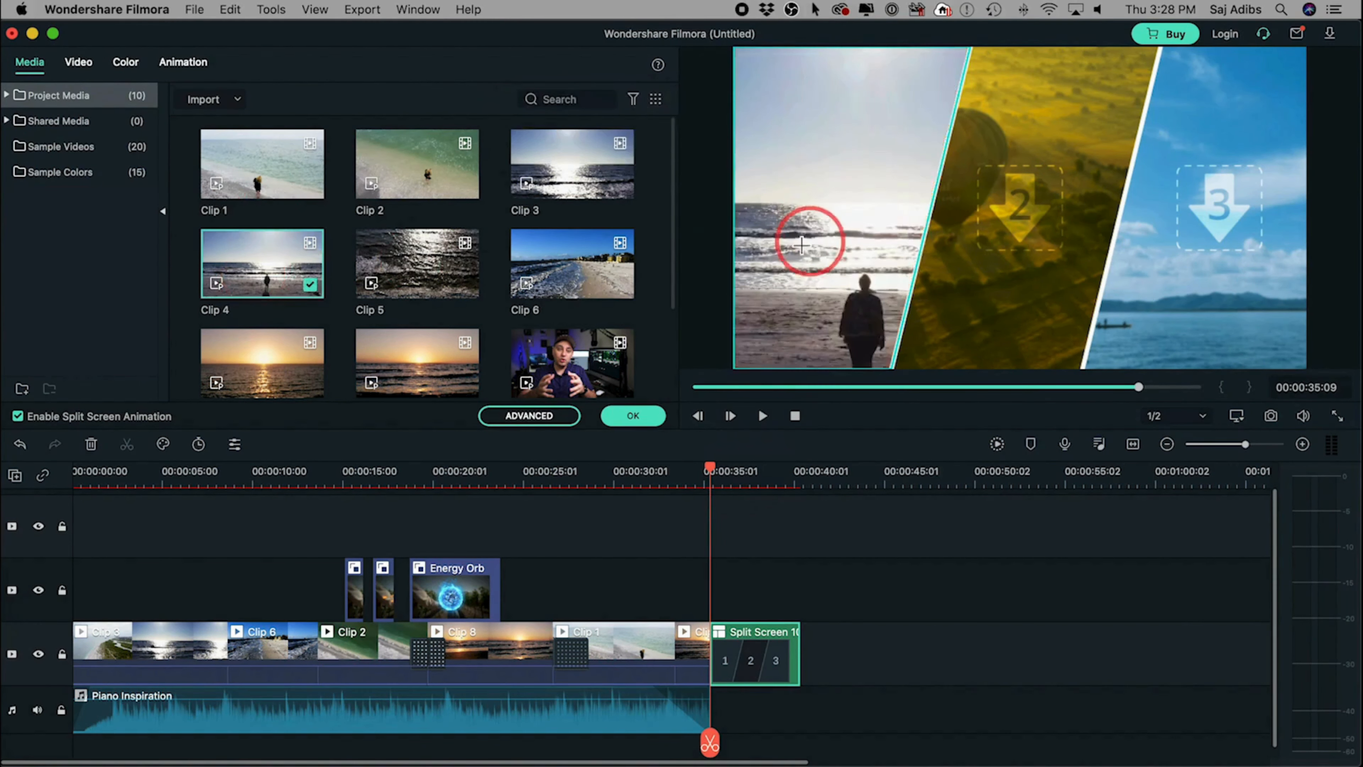
left_click_drag(271, 357, 990, 257)
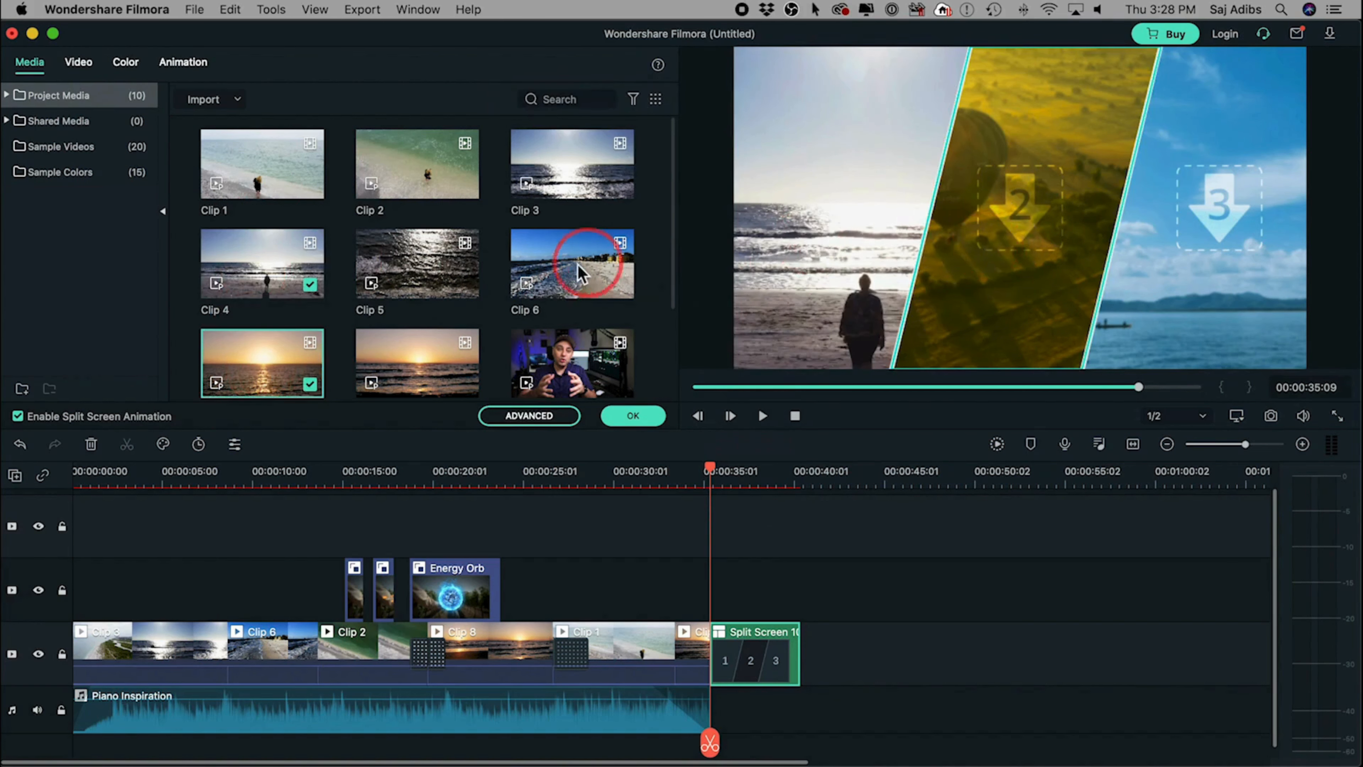
left_click_drag(572, 268, 1237, 244)
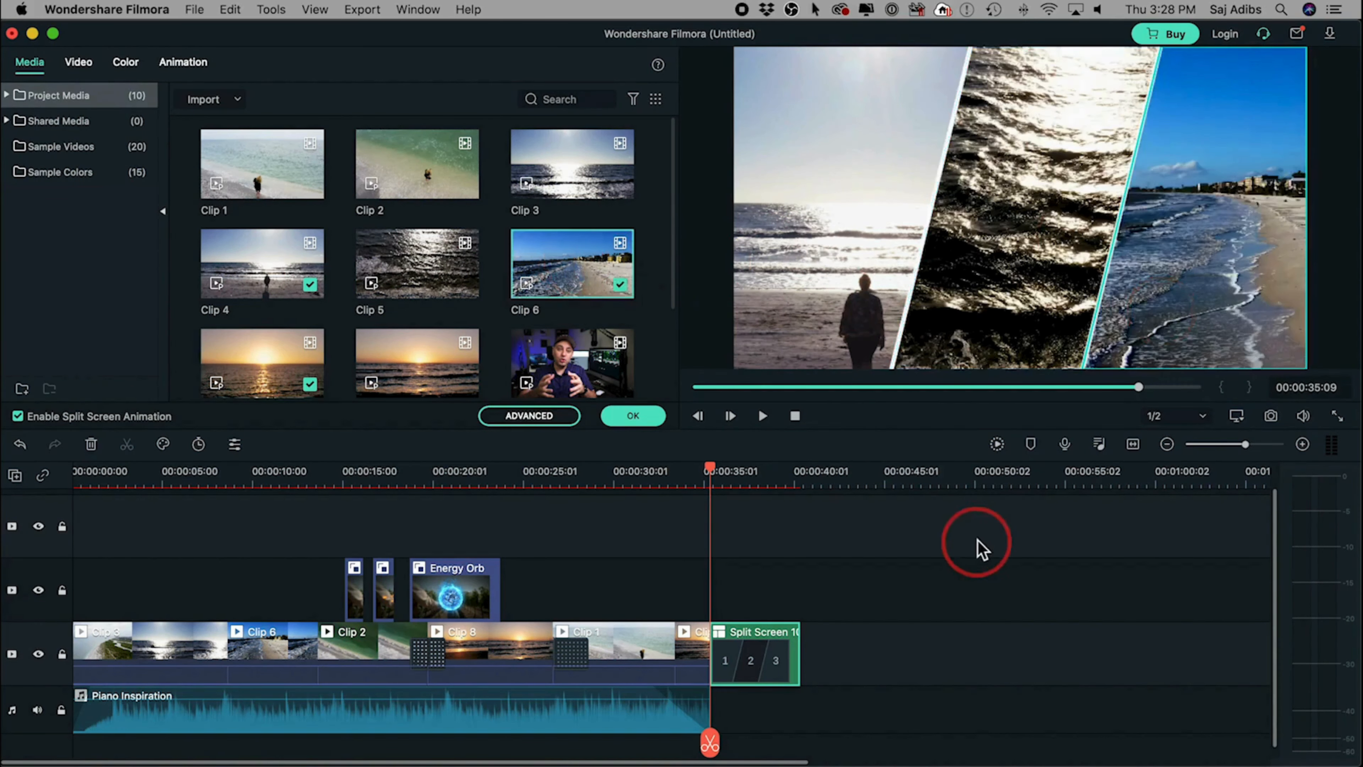
left_click(828, 557)
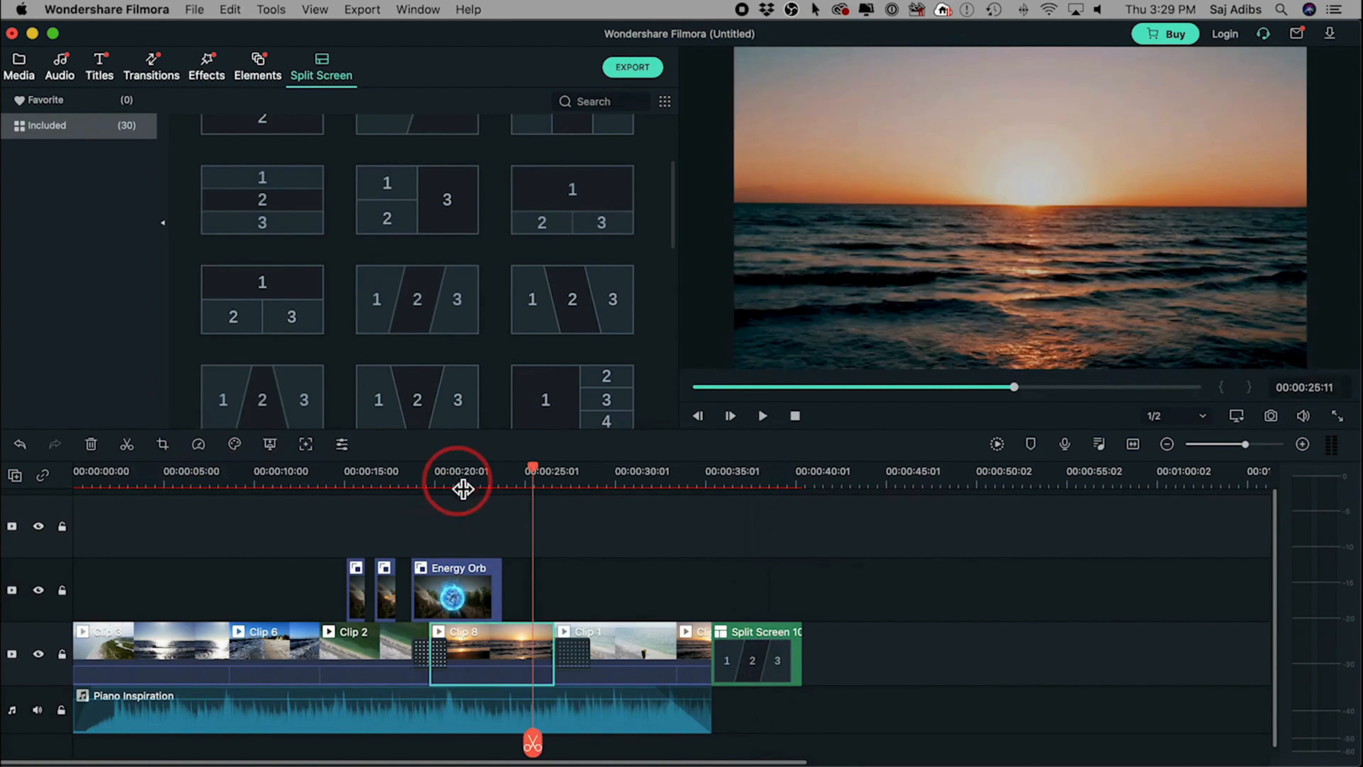
Step: Delete the Energy Orb element and move the playhead over Clip 8 at 00:00:21:07
left_click(465, 578)
key("Delete")
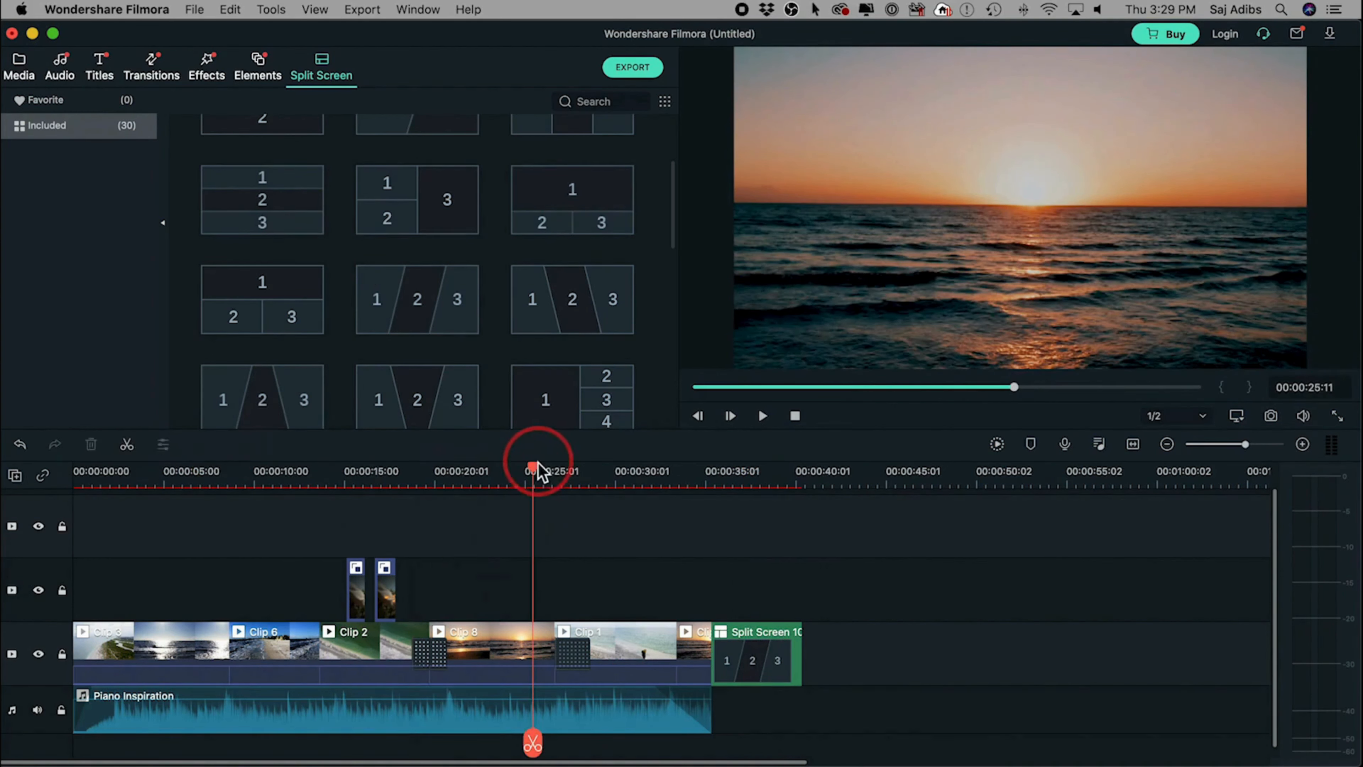
left_click_drag(538, 471, 457, 472)
Step: Set a custom playback speed of 2x for Clip 8
left_click(511, 645)
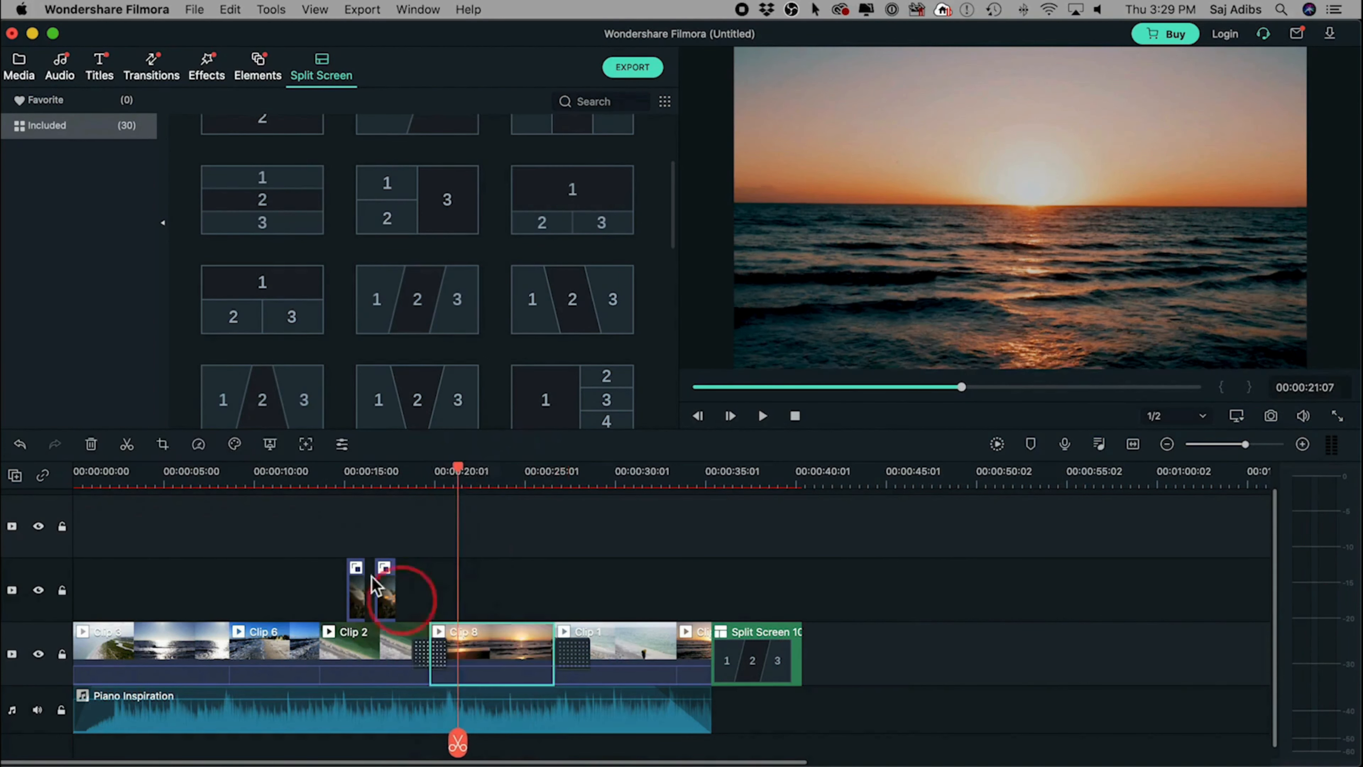
left_click(198, 444)
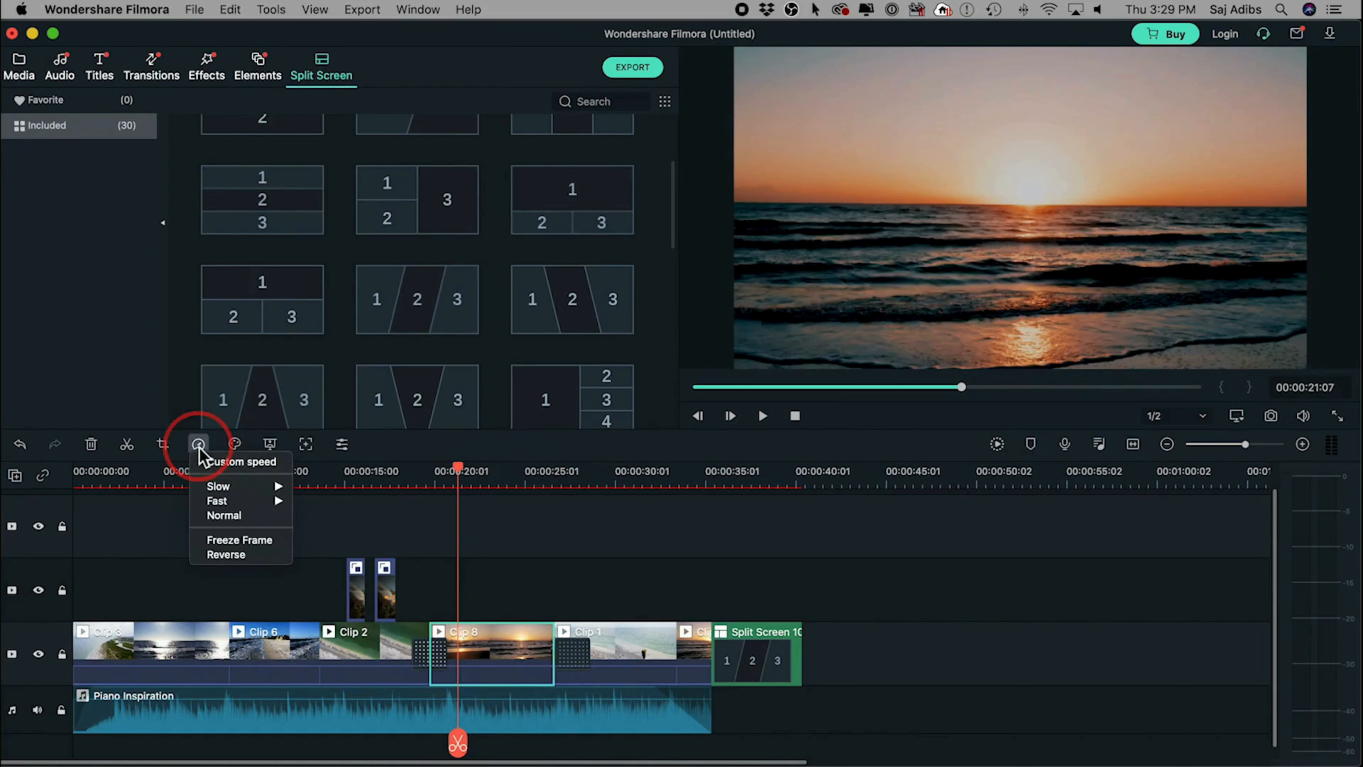
mouse_move(246, 488)
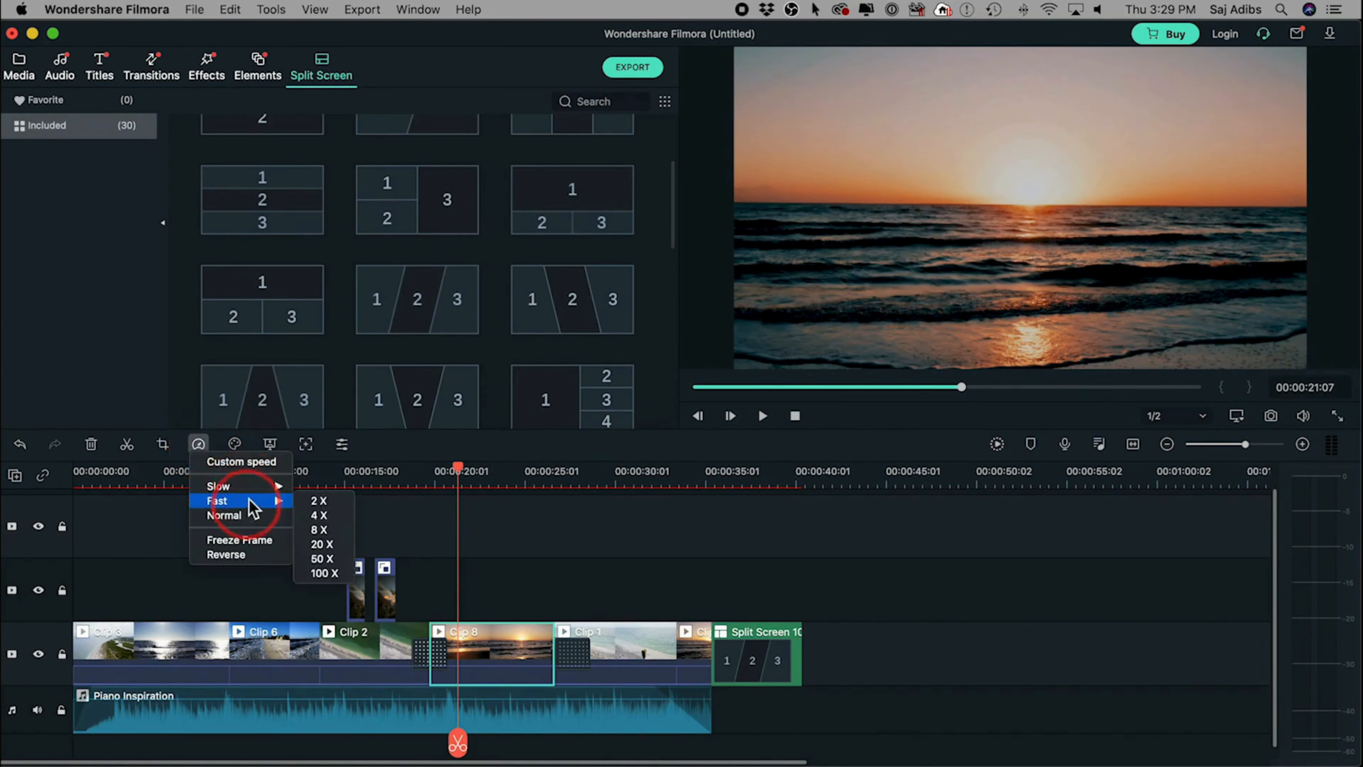
left_click(228, 465)
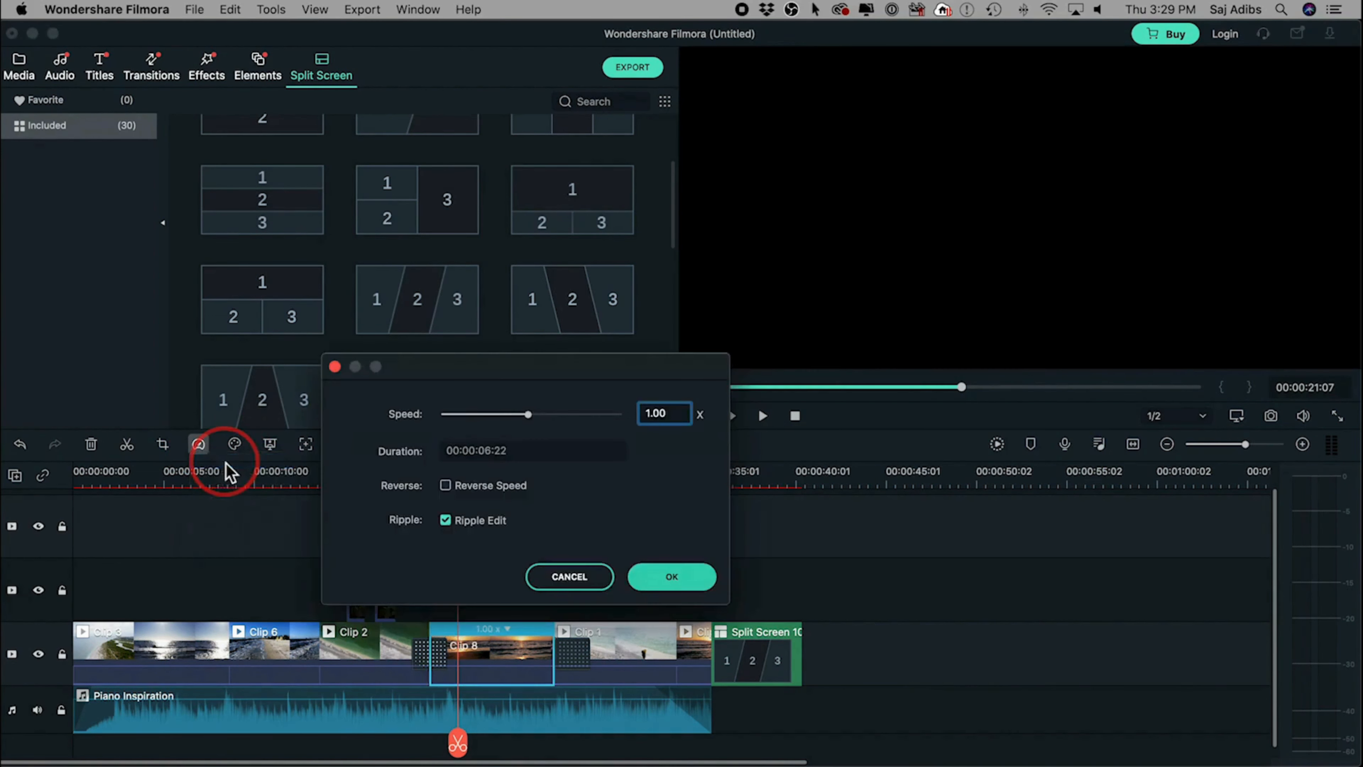
left_click_drag(488, 443, 538, 416)
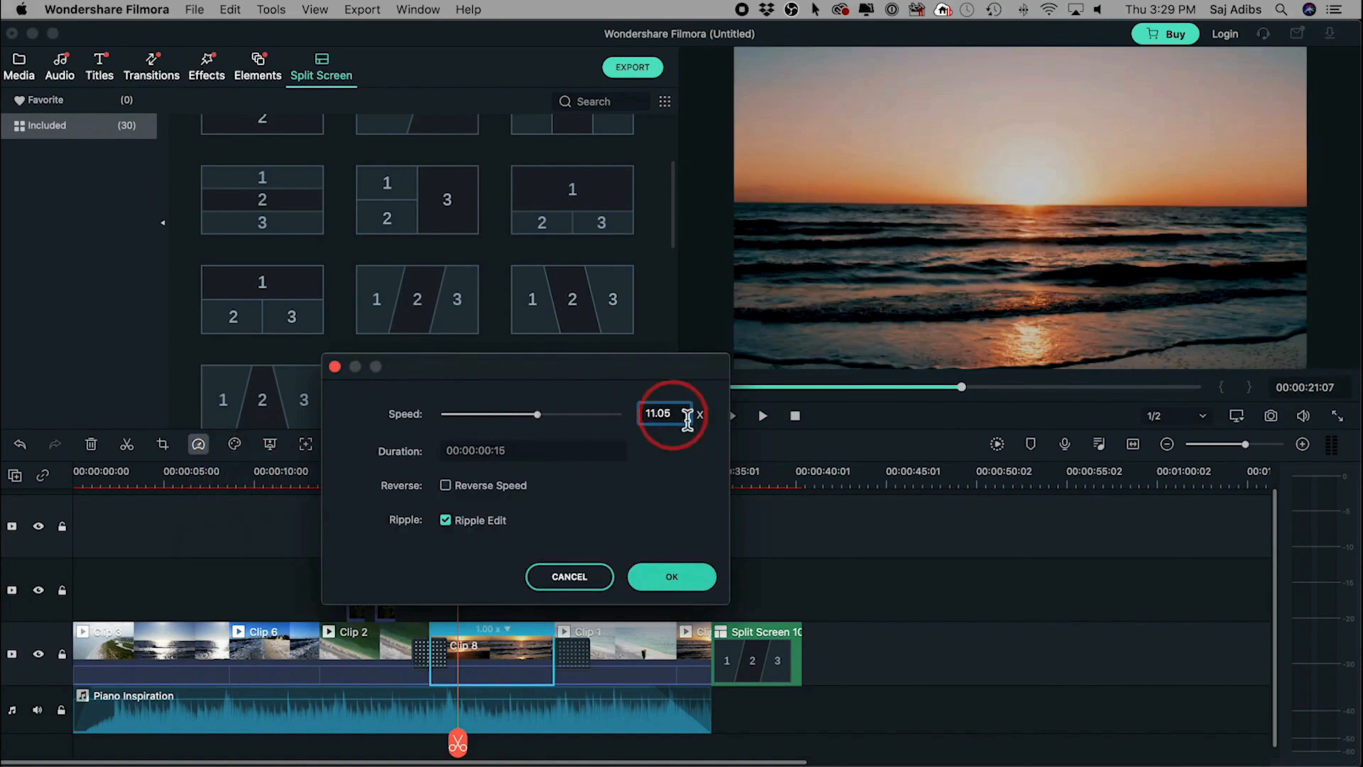
left_click_drag(674, 414, 542, 402)
type("2")
key("Return")
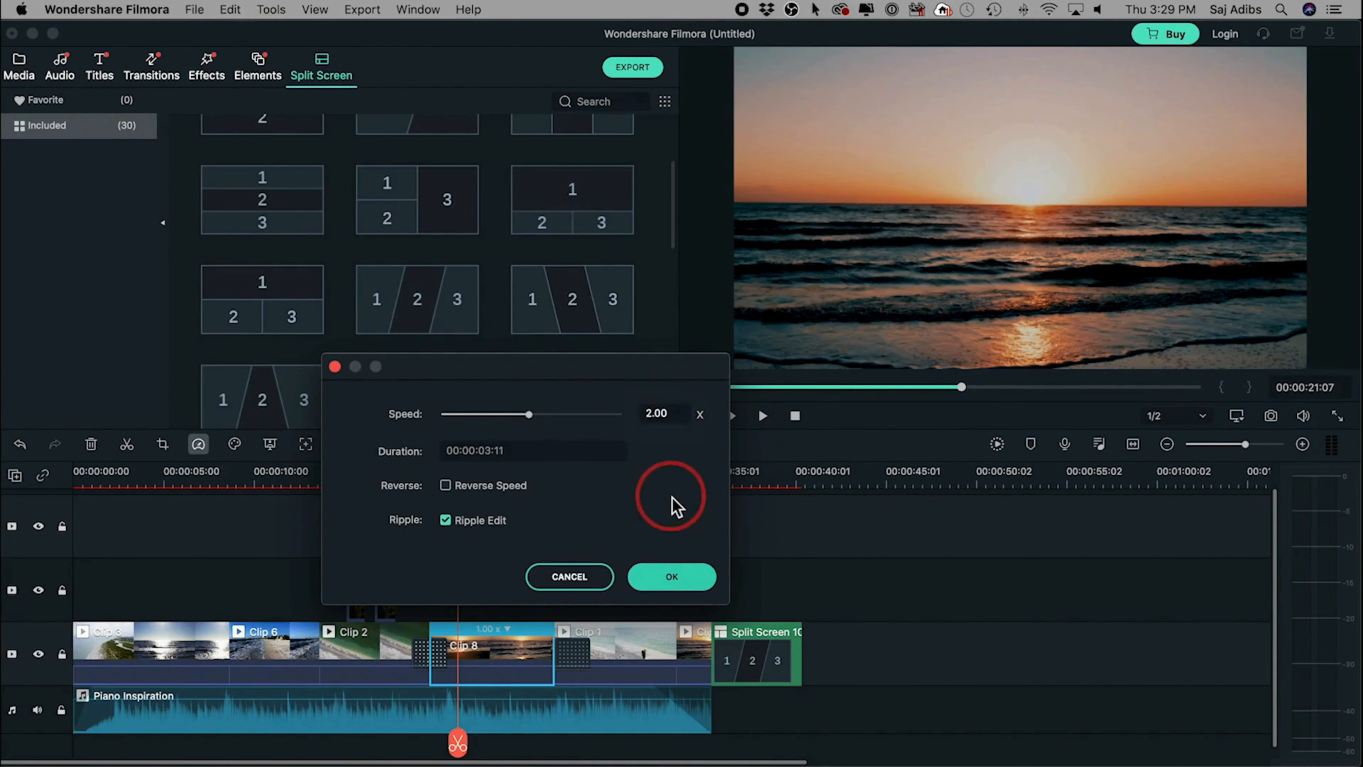
left_click(672, 579)
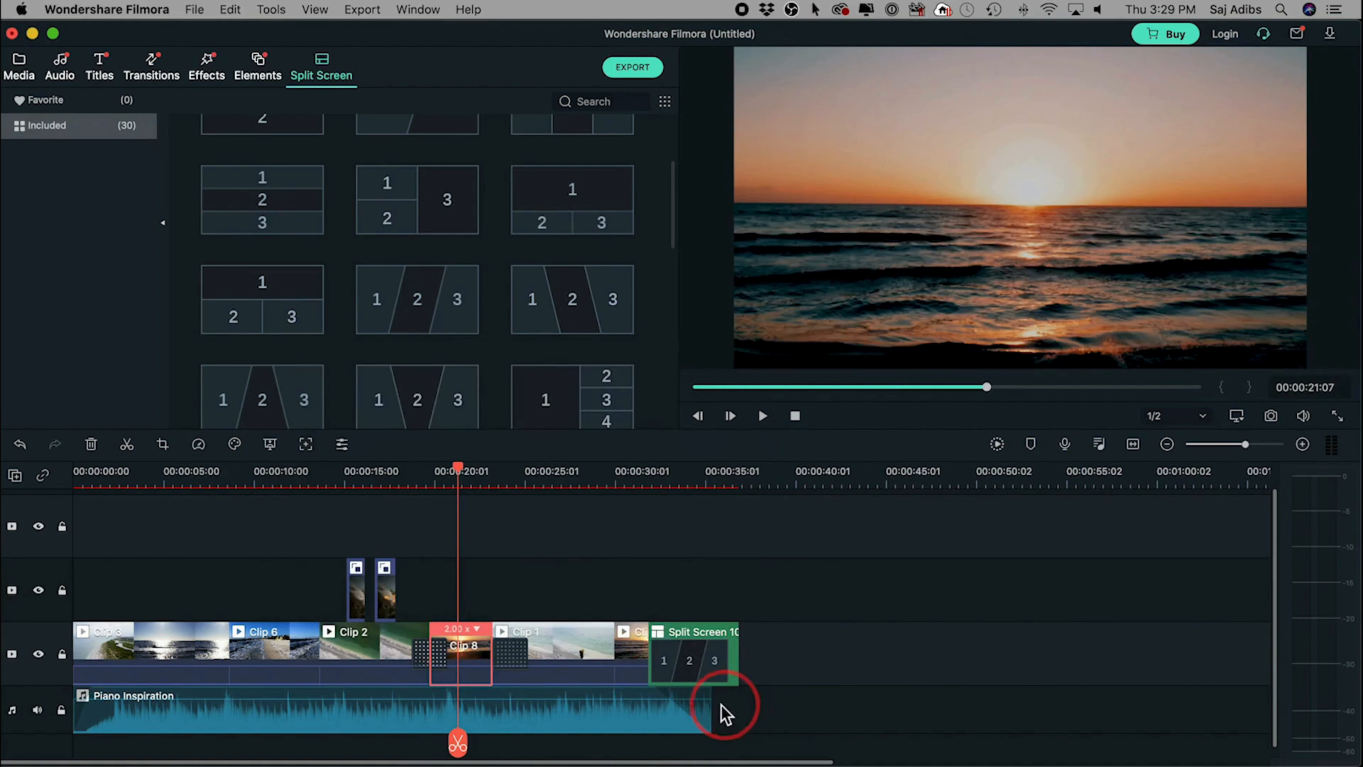
Step: Extend the Piano Inspiration audio to the end of the split screen and play back the sped-up Clip 8
left_click_drag(714, 696, 739, 696)
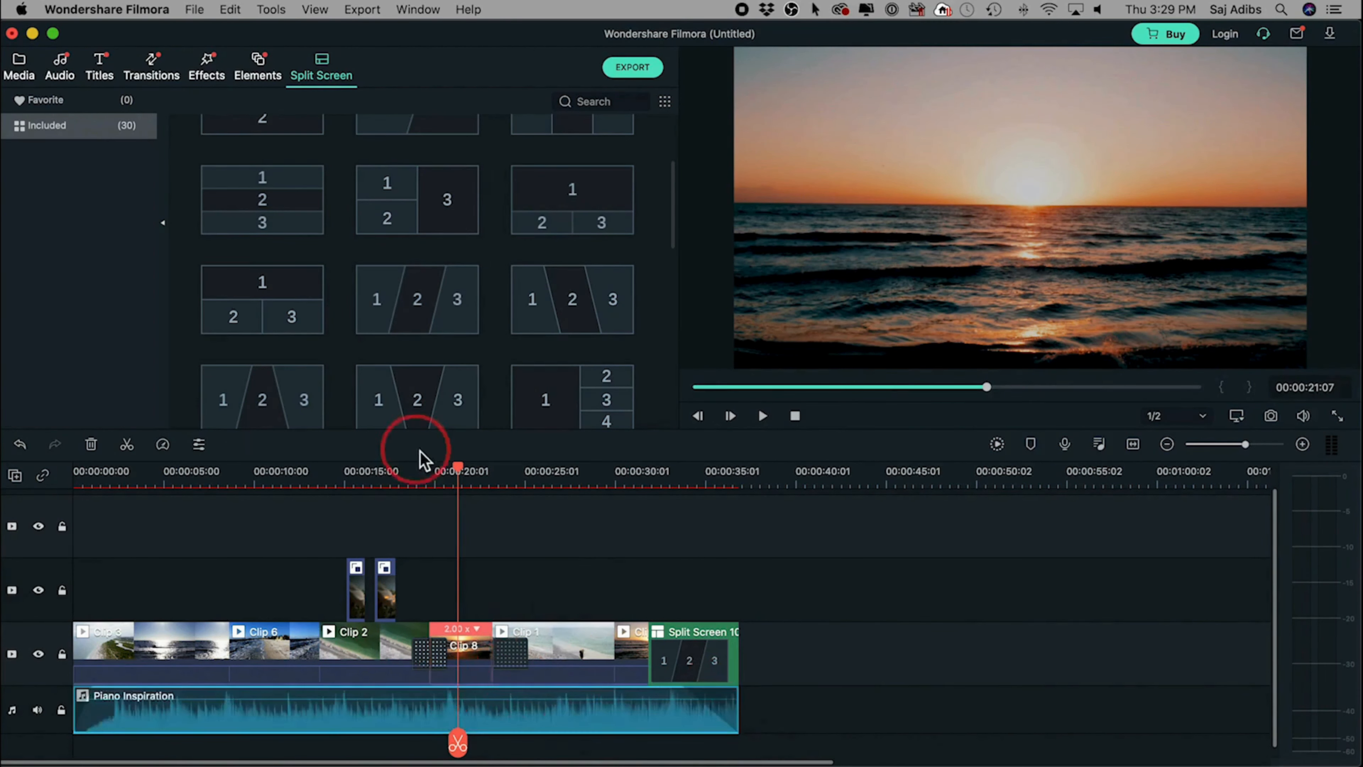
left_click_drag(463, 475, 430, 473)
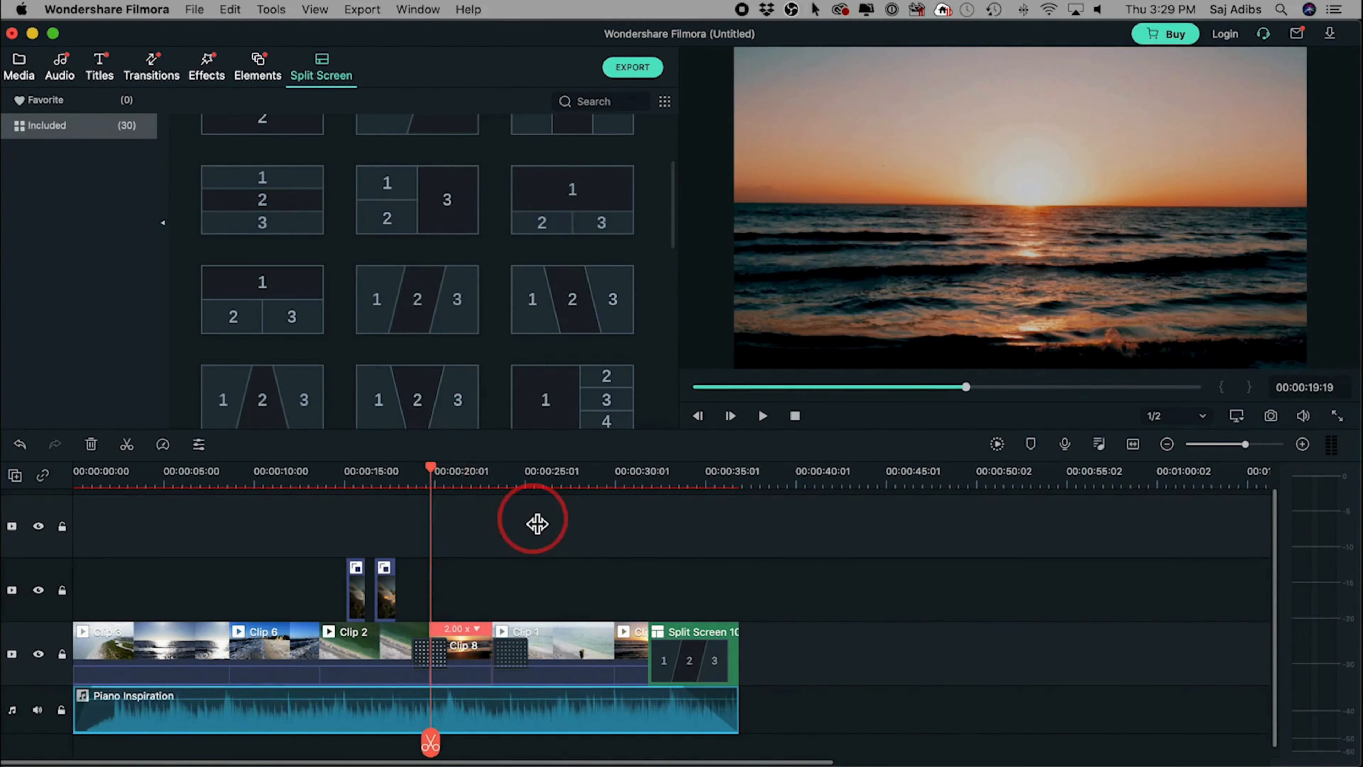
key("space")
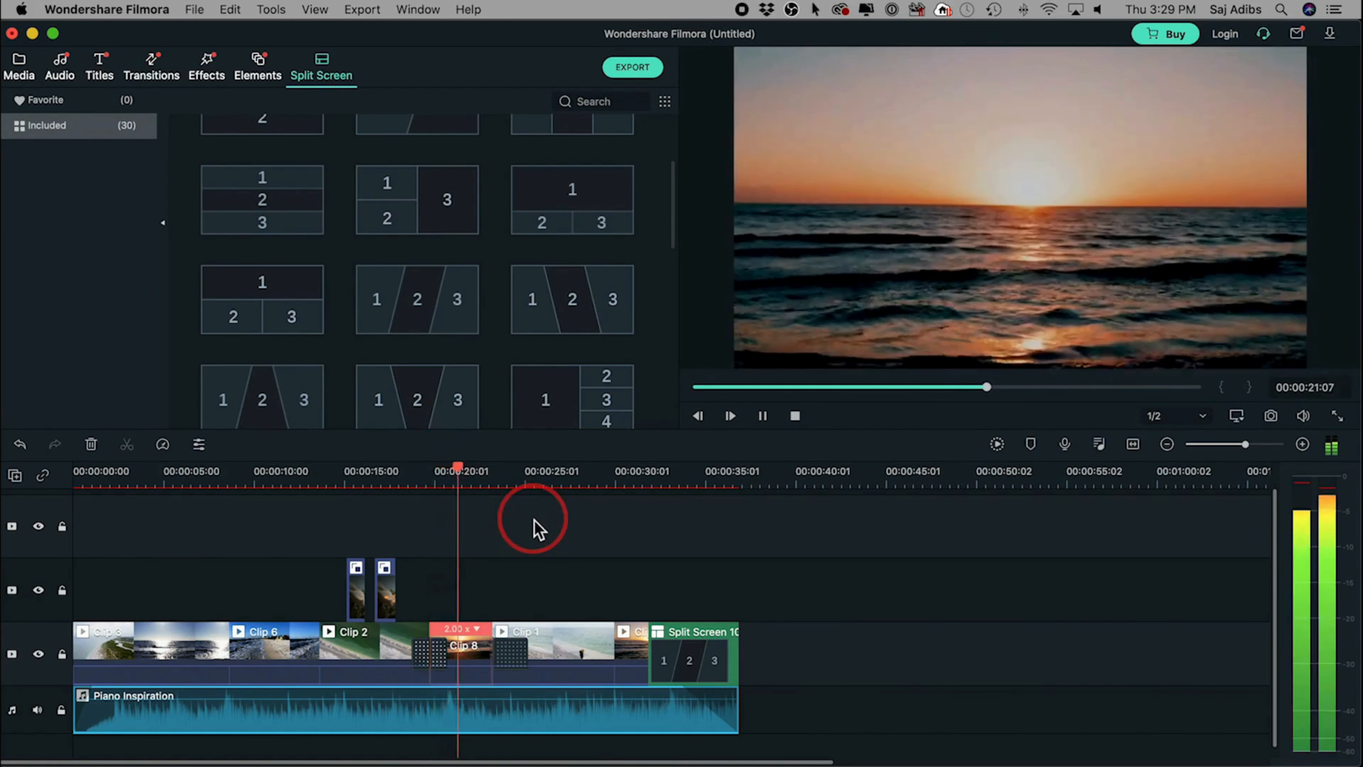
key("space")
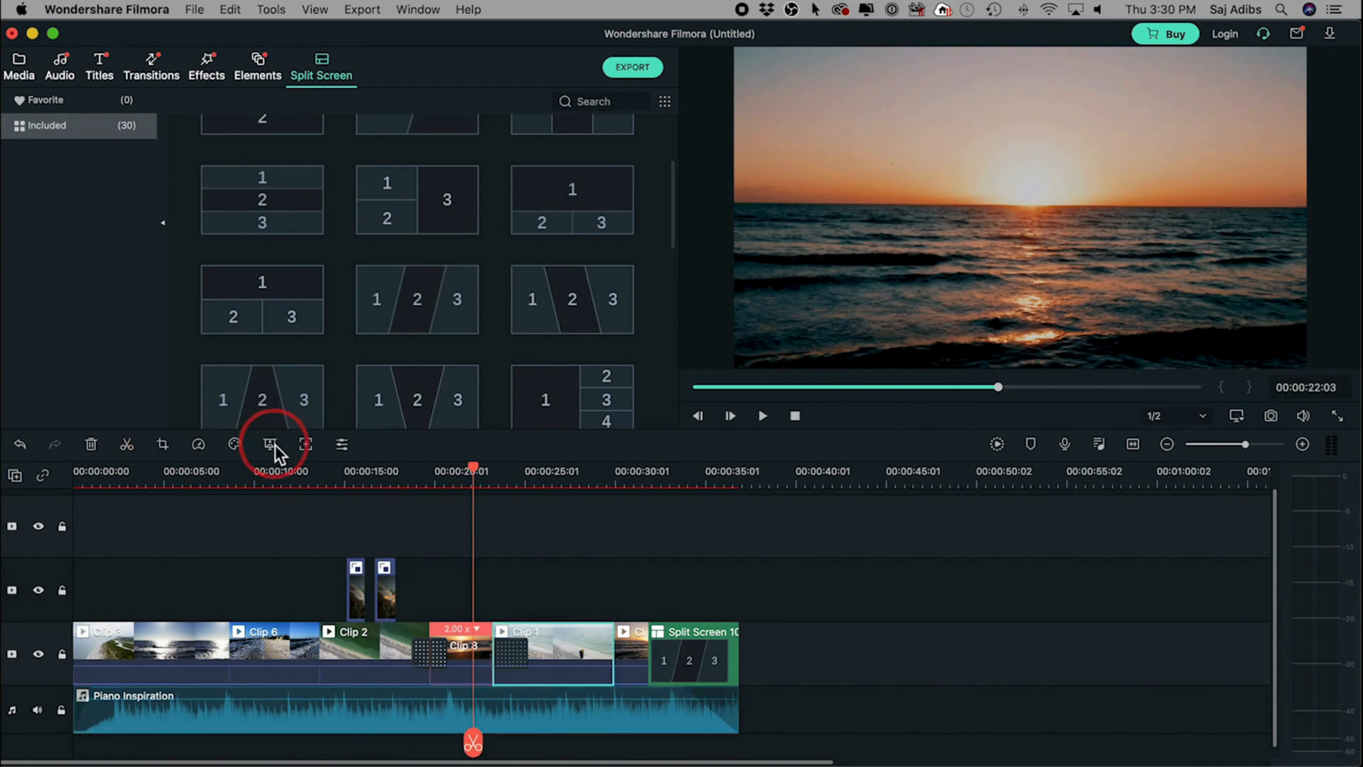
Step: Look over the Stabilization, Chroma Key and other video options of Clip 1
left_click(269, 444)
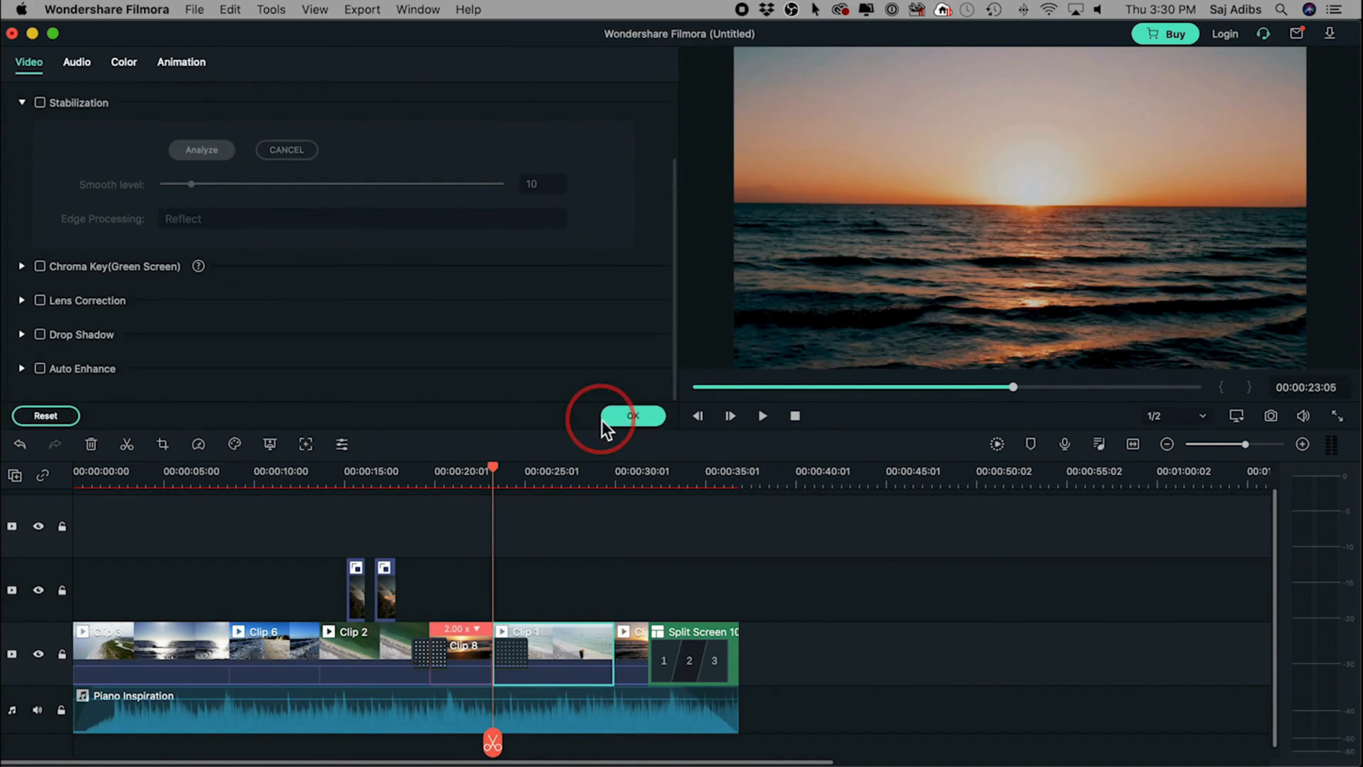
left_click(625, 421)
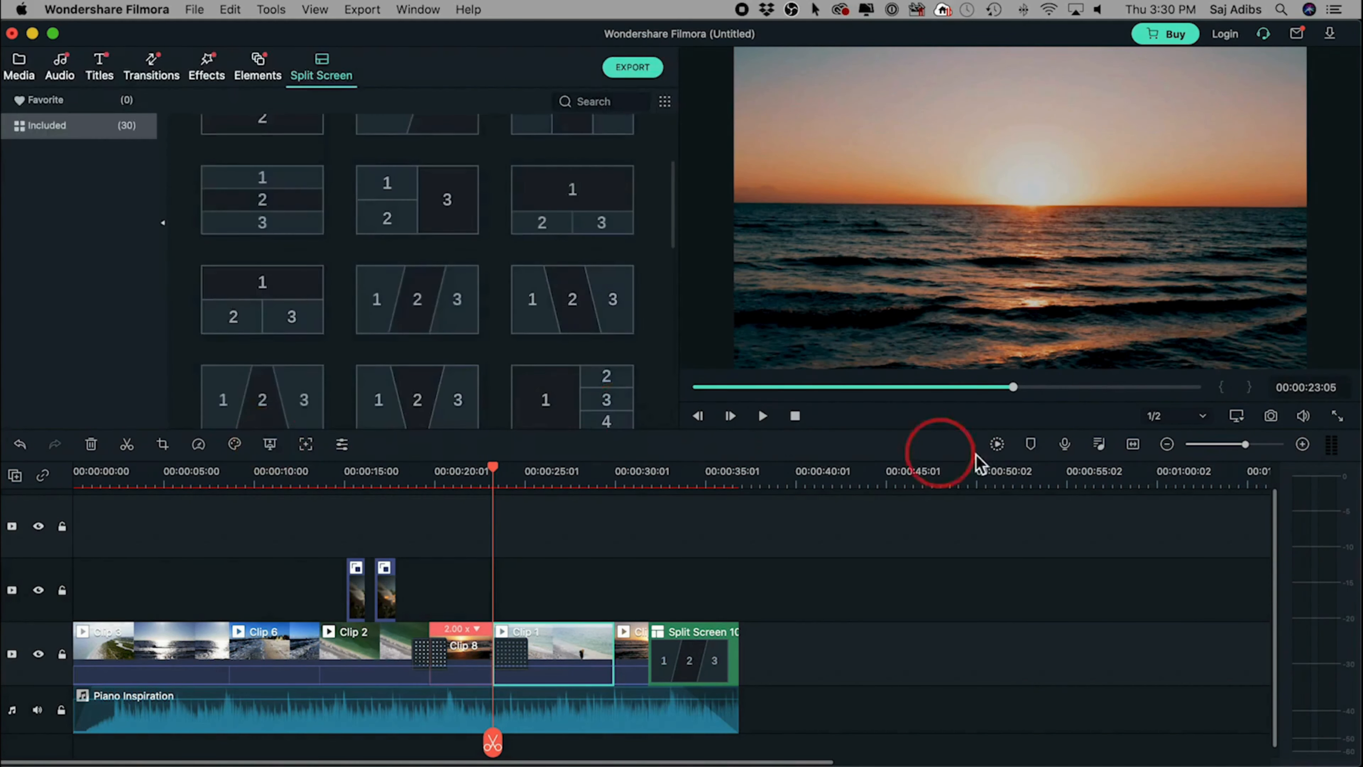
Step: Record a short voiceover from 00:00:23:05 with the Yeti Stereo Microphone, allowing microphone access
left_click(1066, 445)
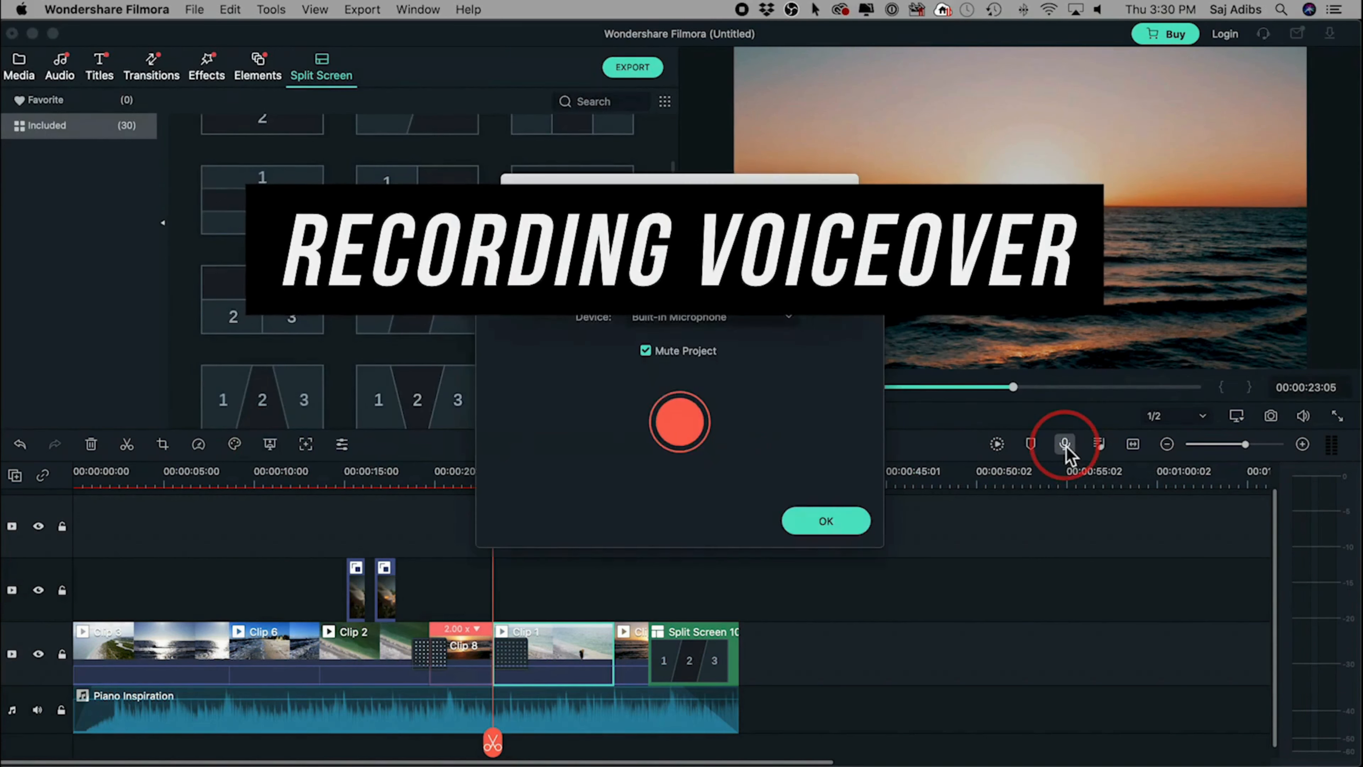
left_click(801, 286)
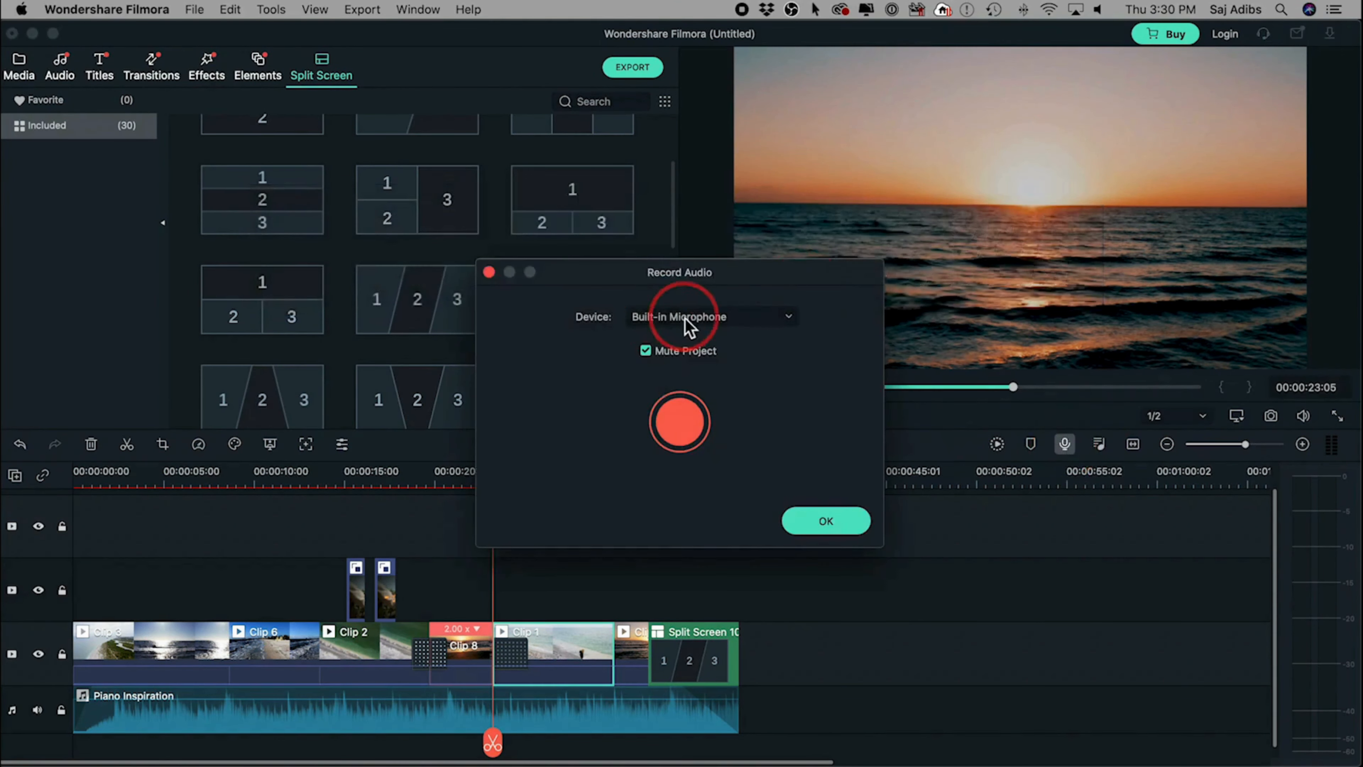
left_click(689, 321)
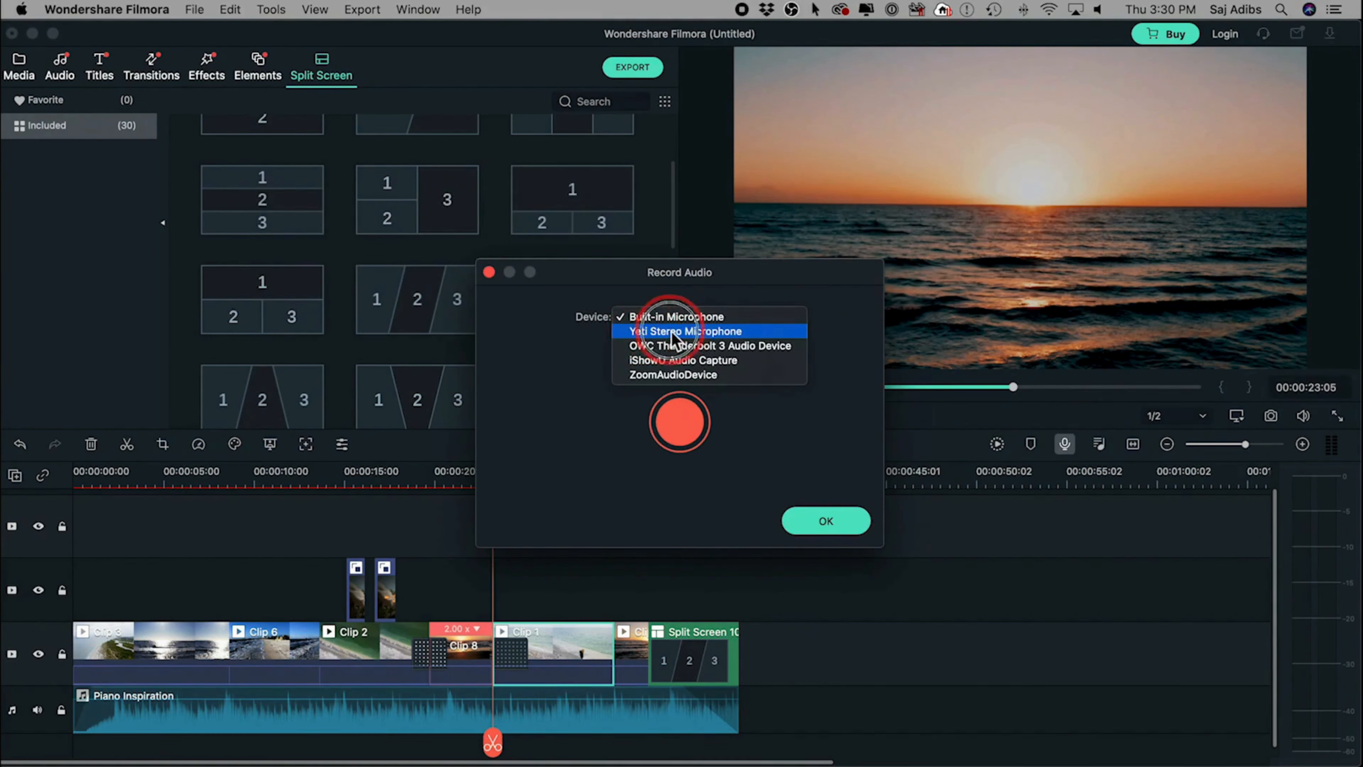
left_click(671, 331)
left_click(678, 434)
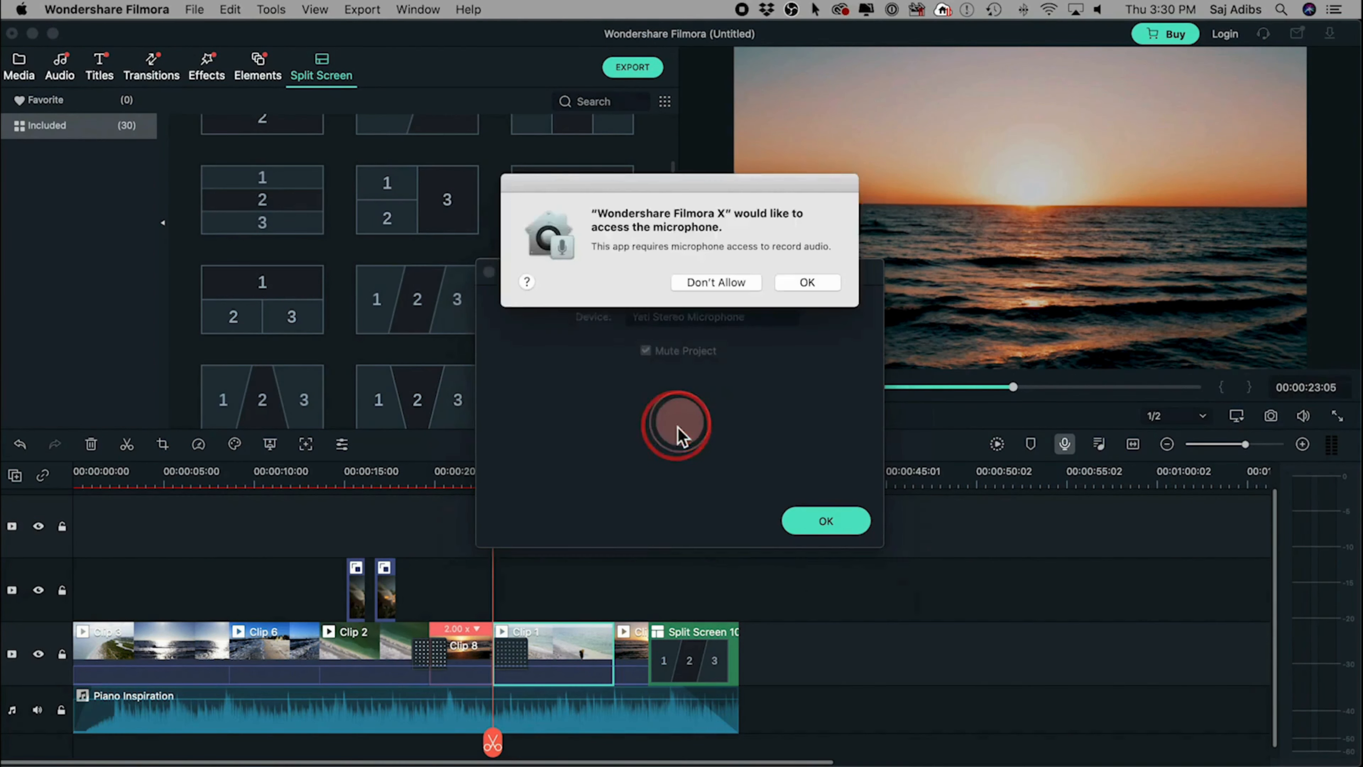
left_click(821, 283)
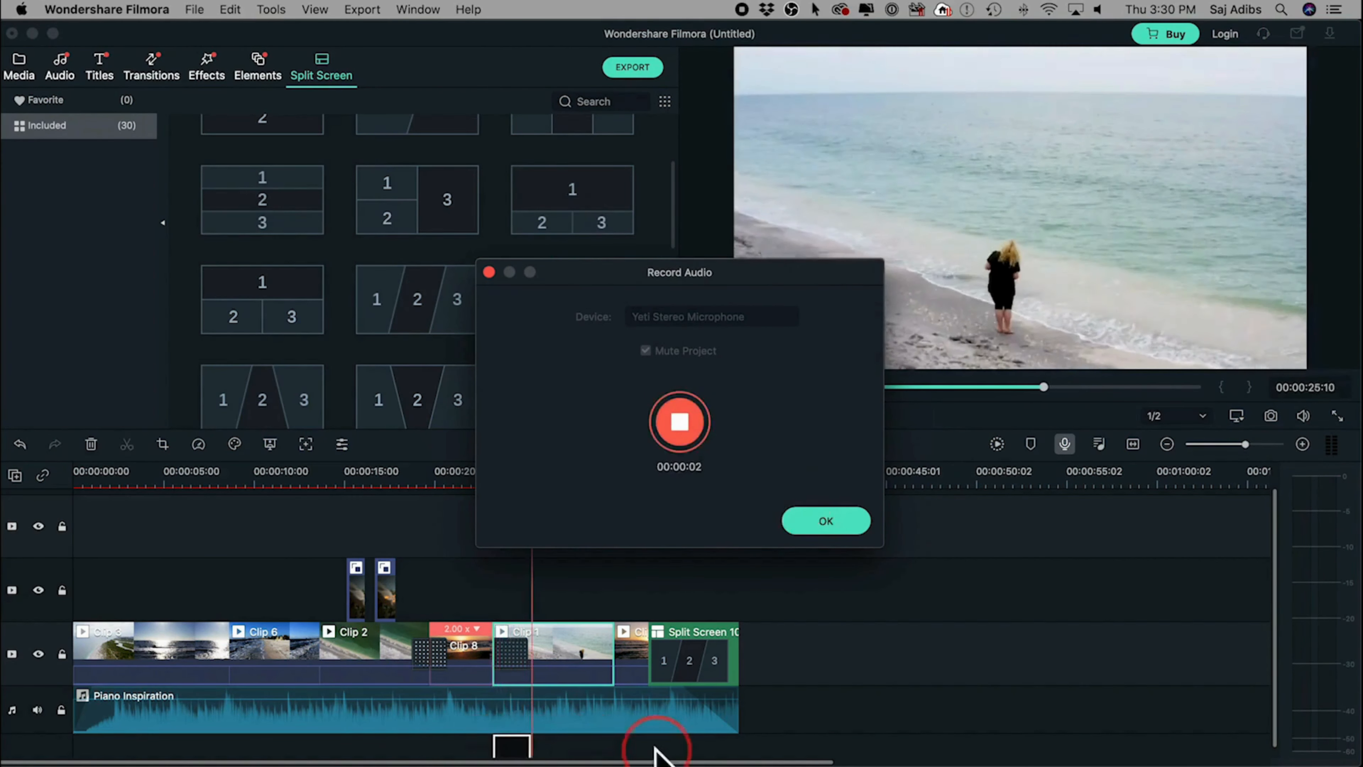
left_click(805, 527)
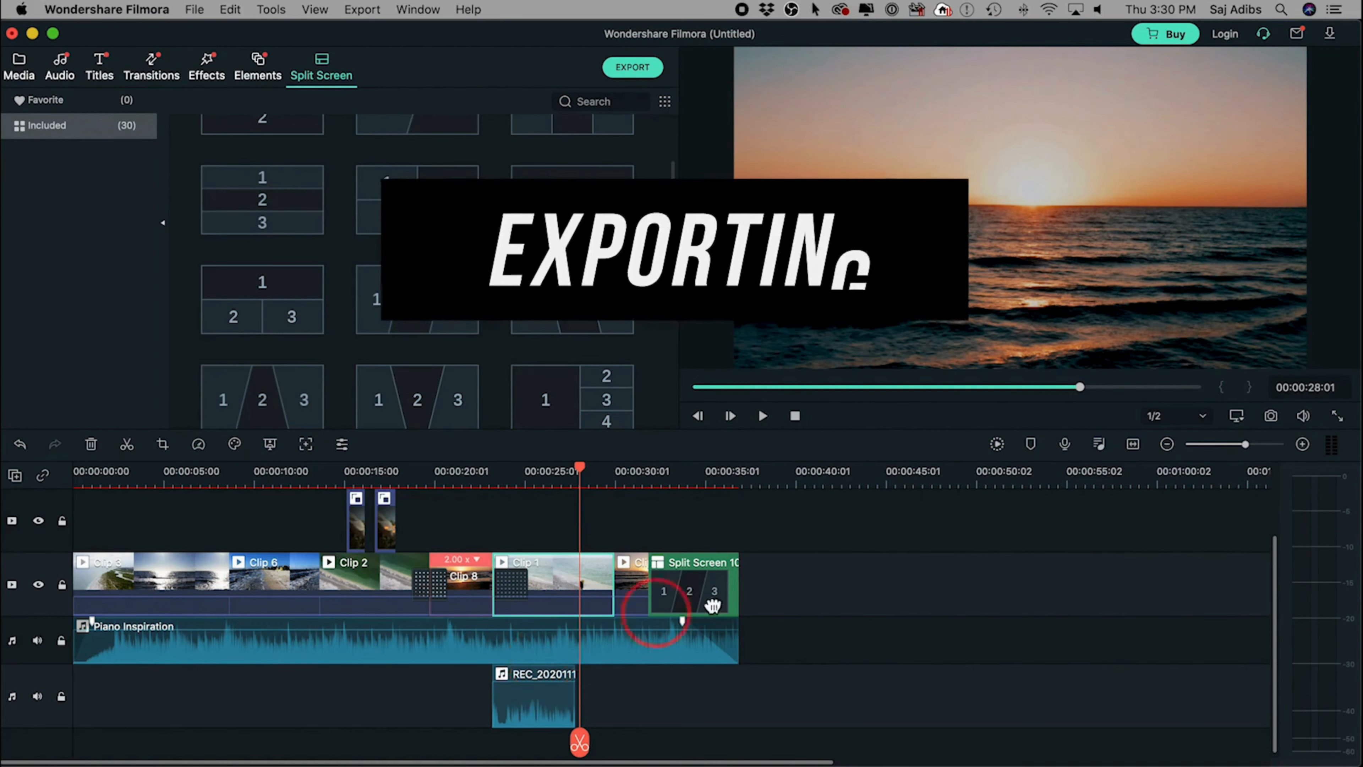
Step: Delete the recorded voiceover and the two elements above Clip 2
left_click(549, 704)
key("Delete")
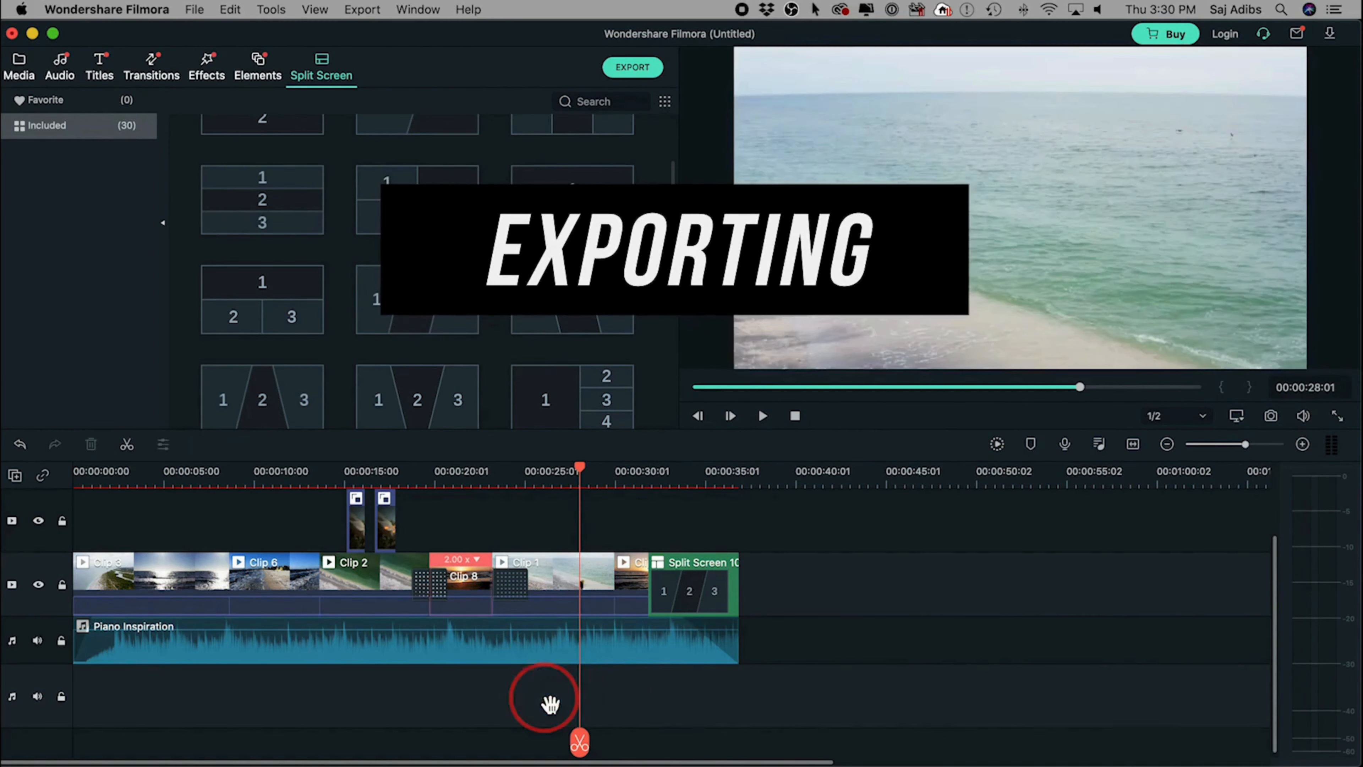
scroll(548, 703, "up", 3)
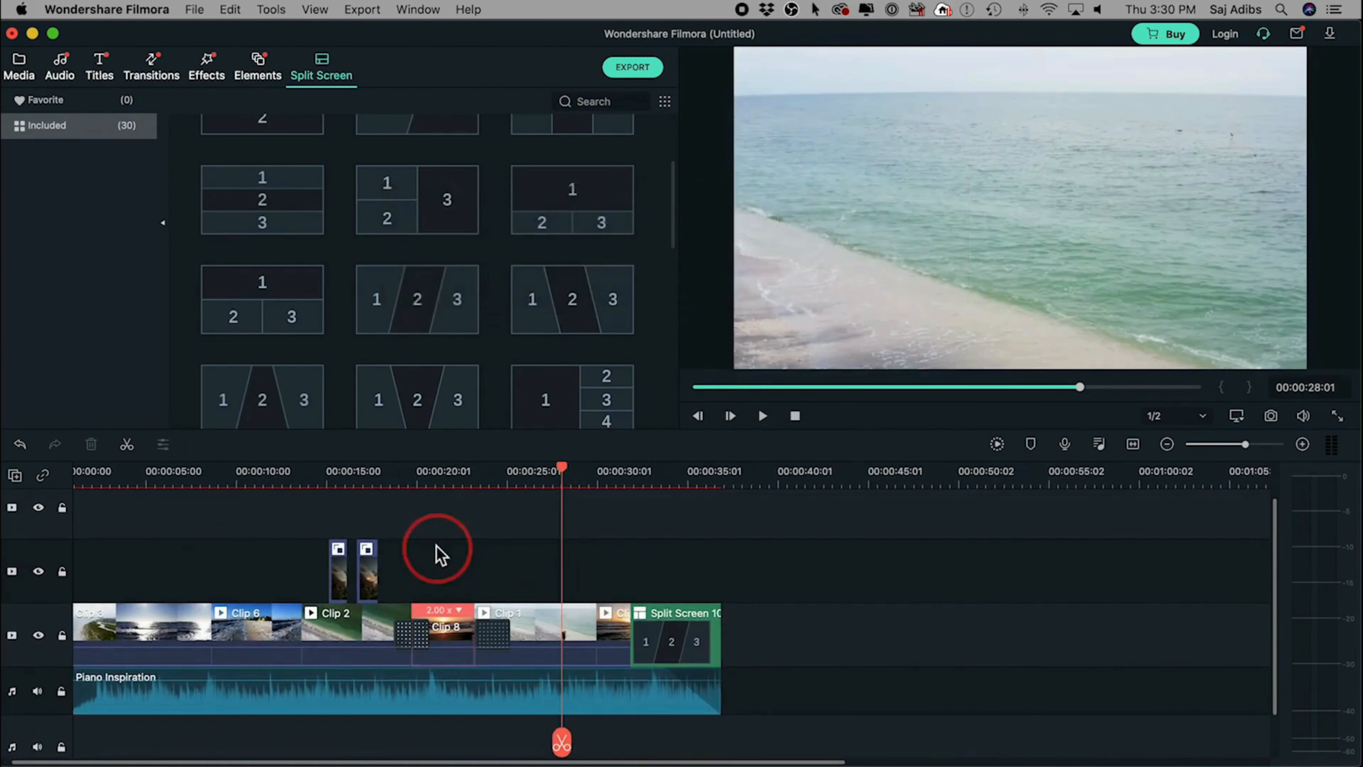
left_click_drag(437, 553, 273, 578)
key("Delete")
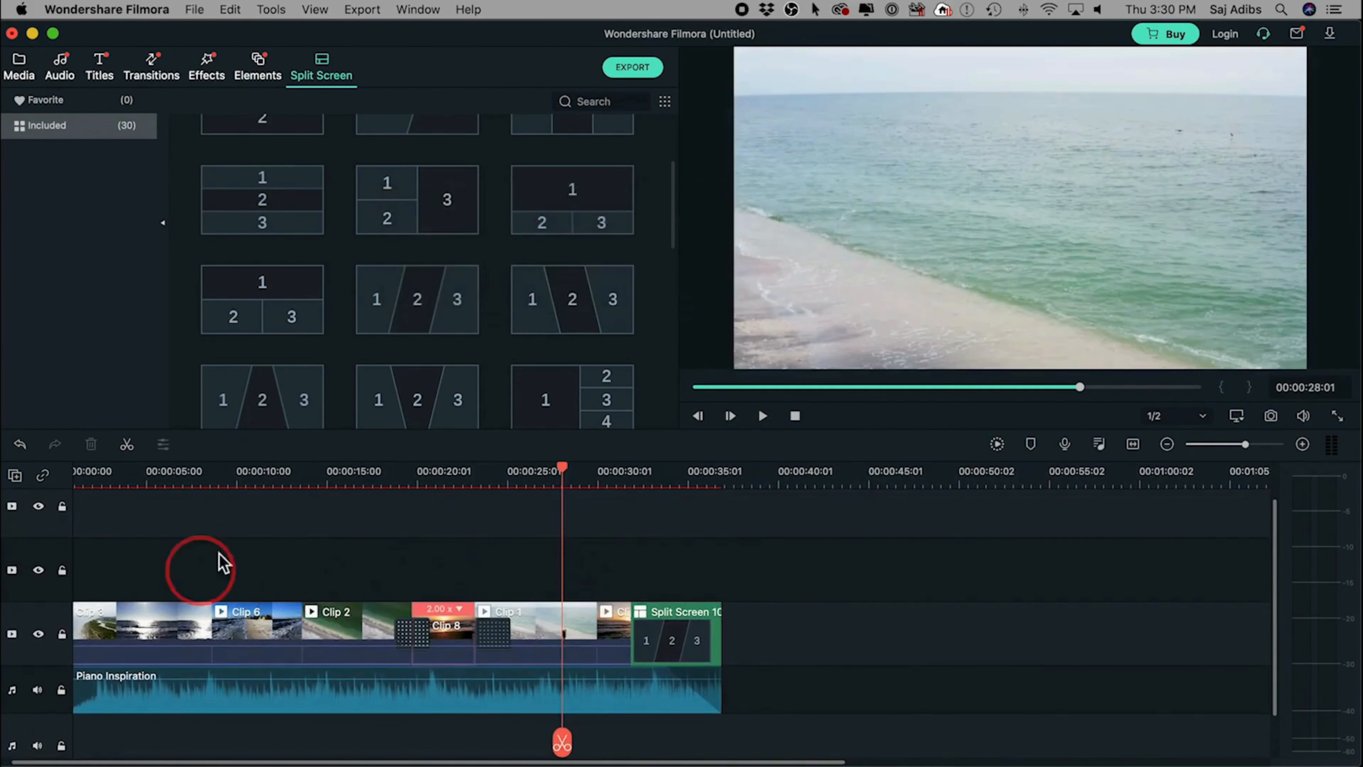
left_click(665, 687)
Step: Open the free trial's watermarked export and look through the YouTube, Vimeo and DVD options
left_click(633, 67)
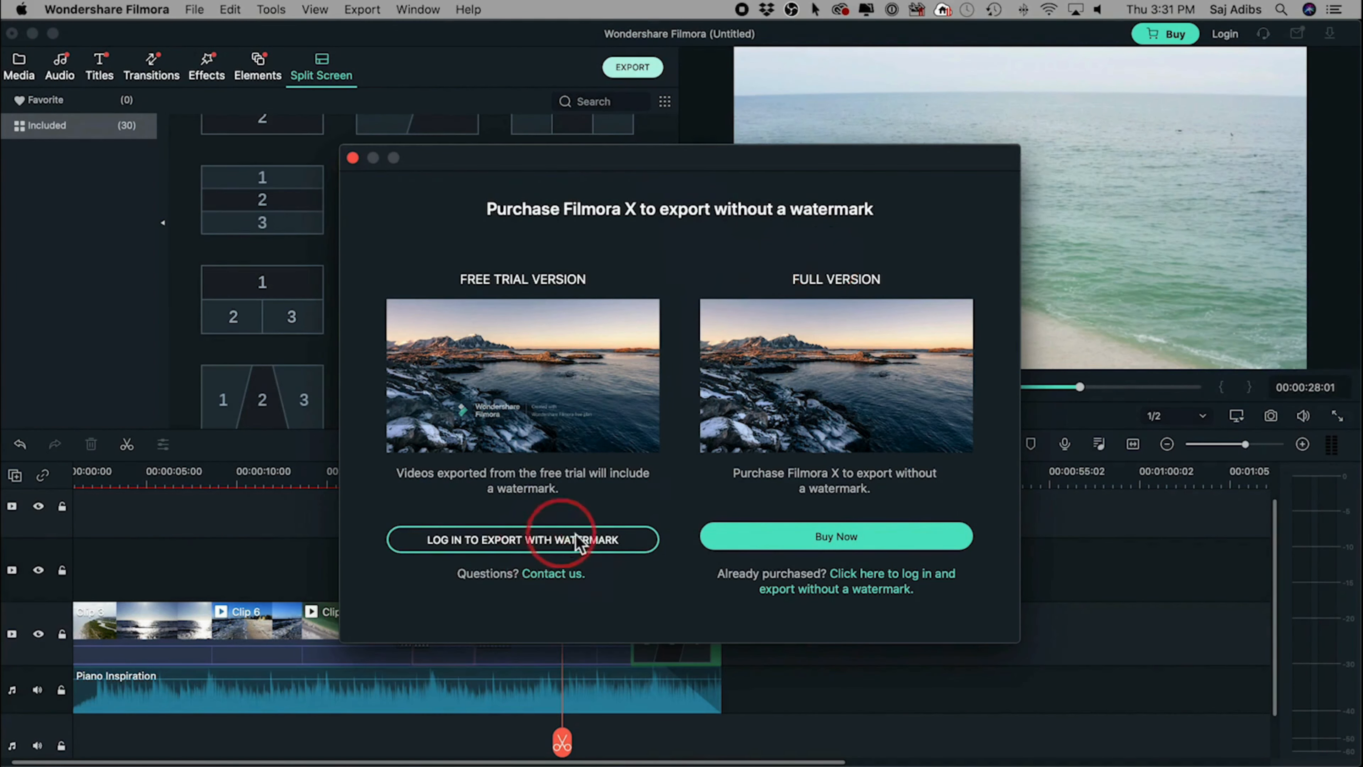
left_click(606, 540)
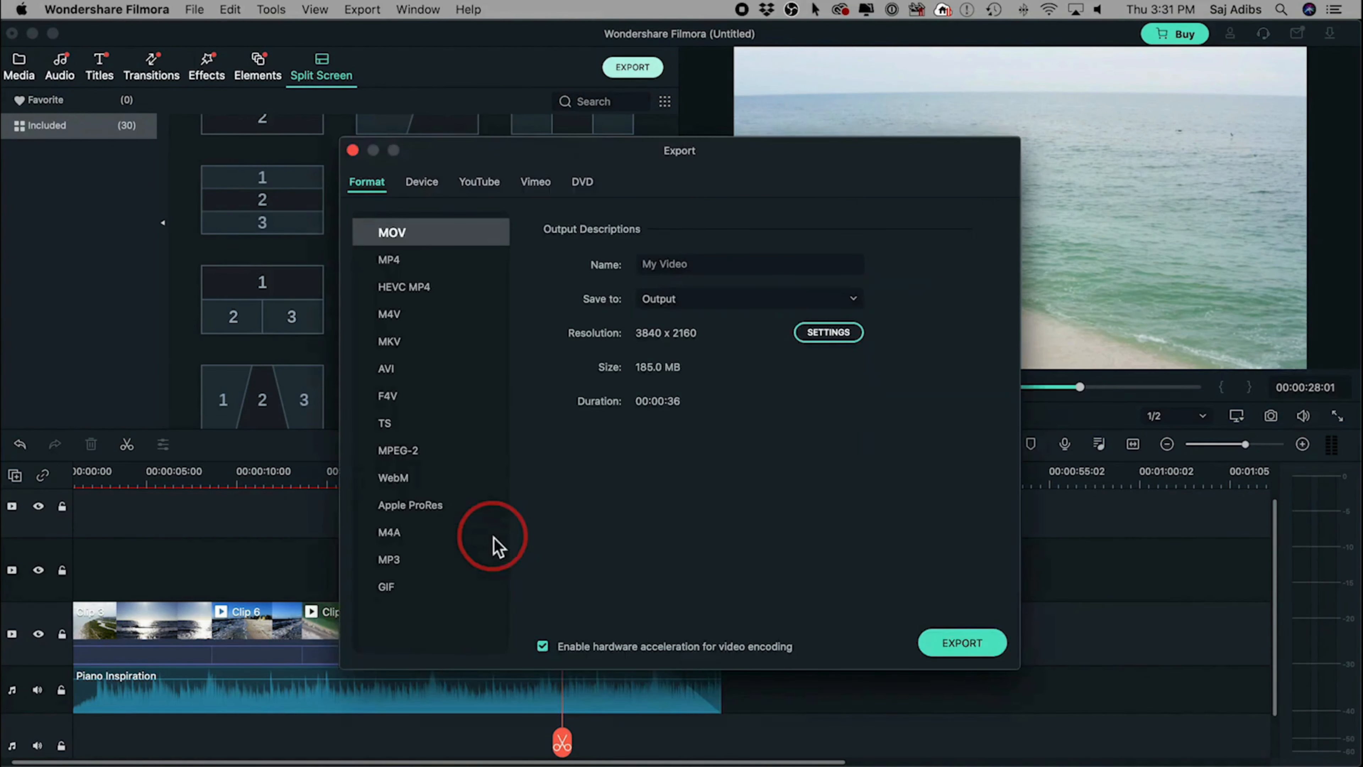
left_click(485, 182)
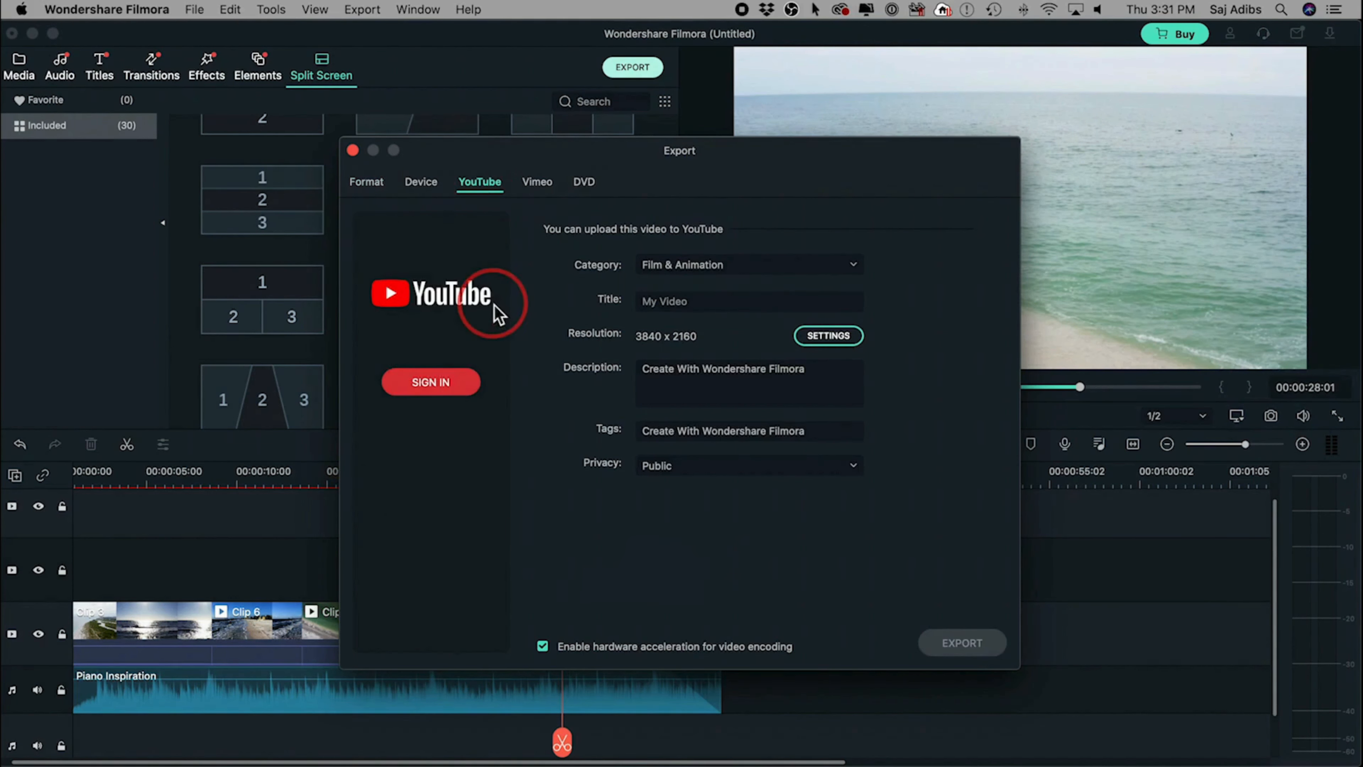
left_click(531, 182)
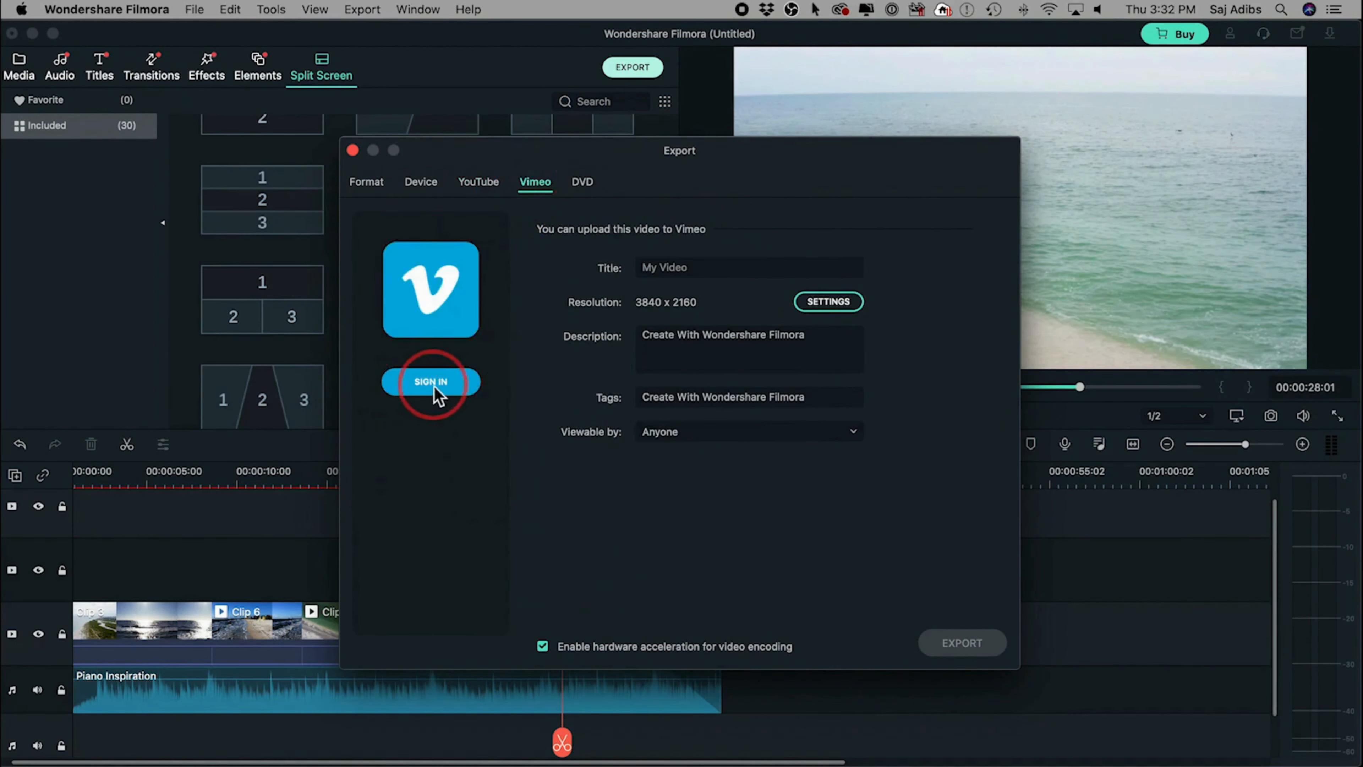
left_click(590, 188)
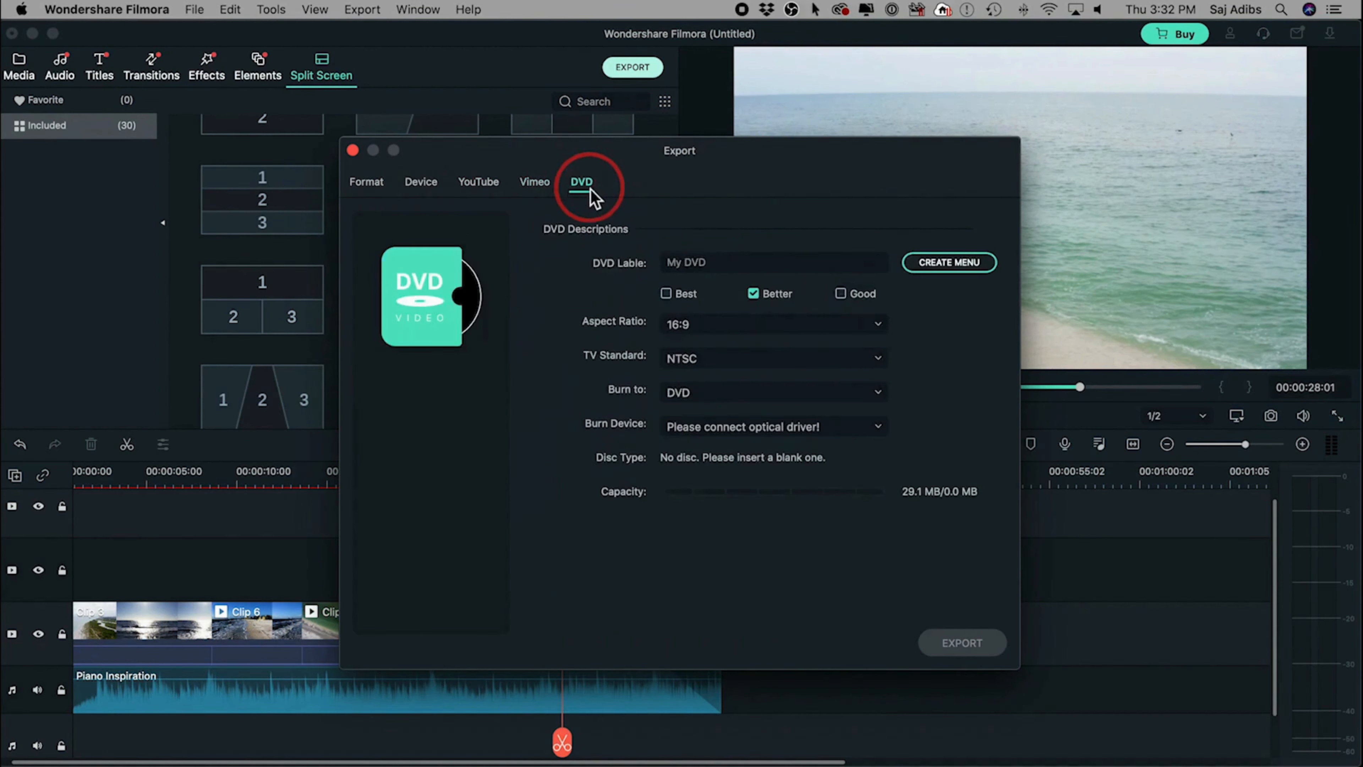
Step: Choose MP4 as the export format for My Video and set the save location to Desktop
left_click(418, 186)
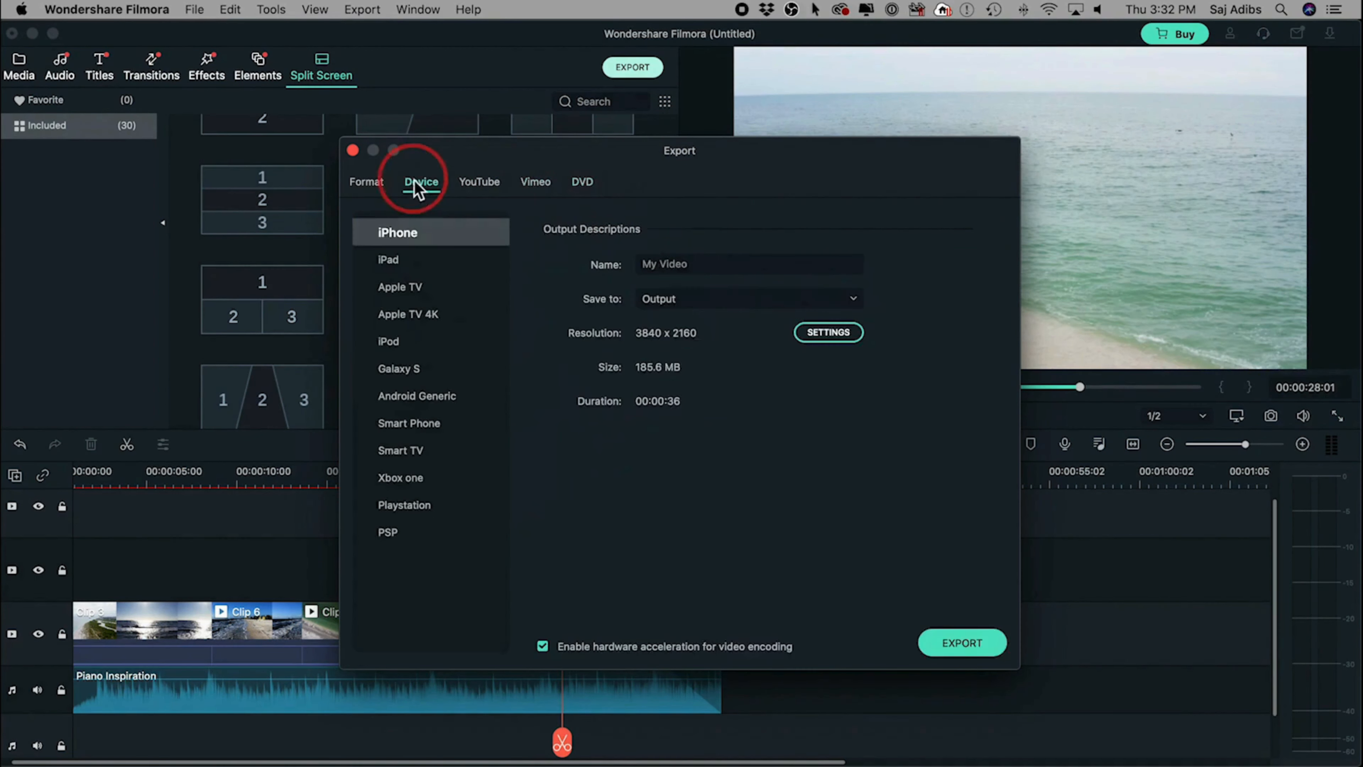
left_click(366, 186)
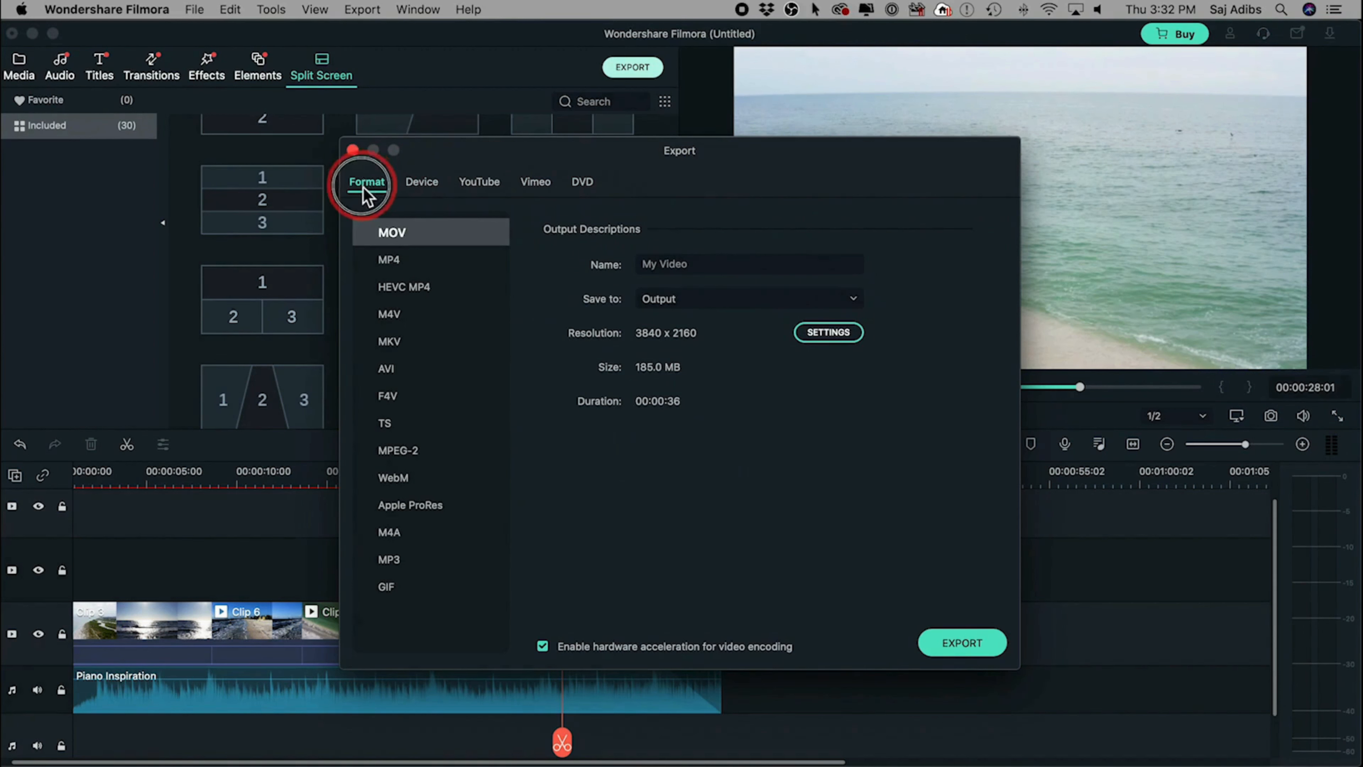
left_click(397, 261)
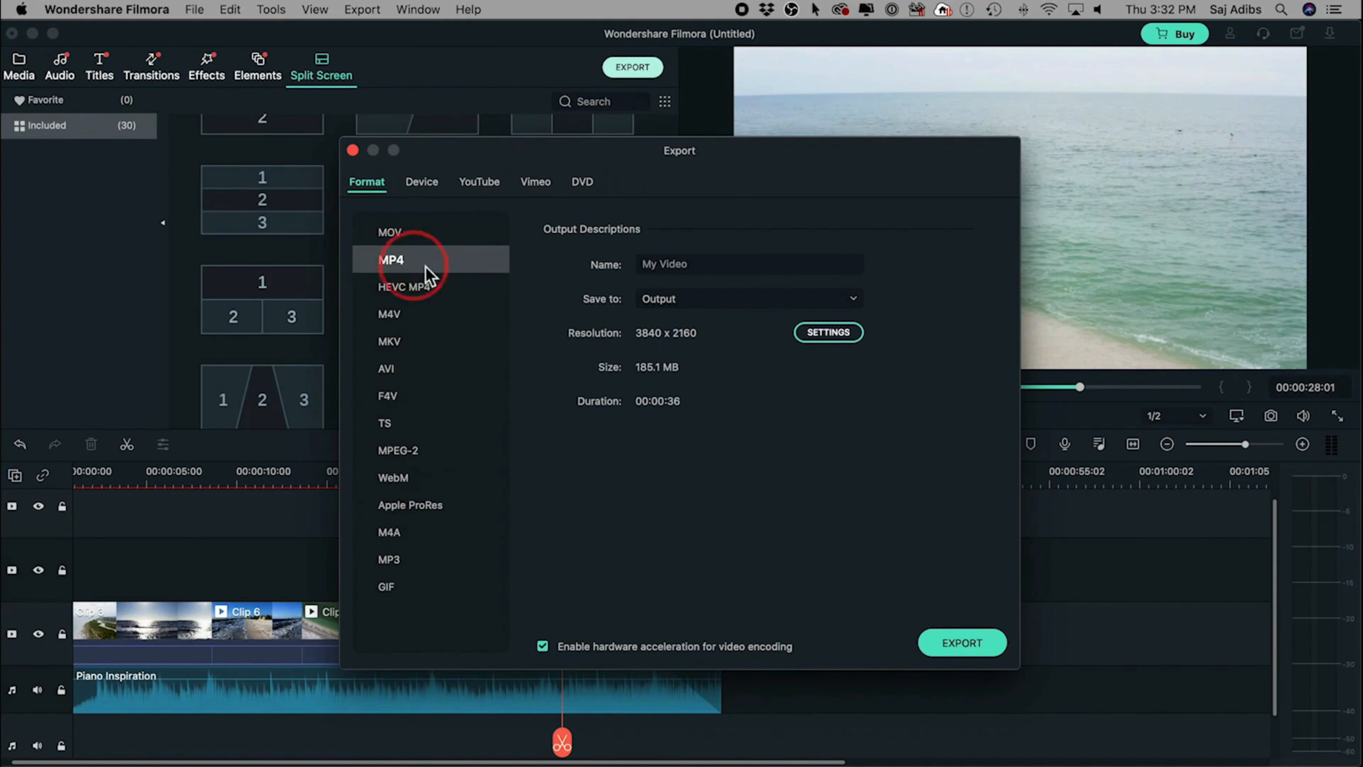
left_click(725, 264)
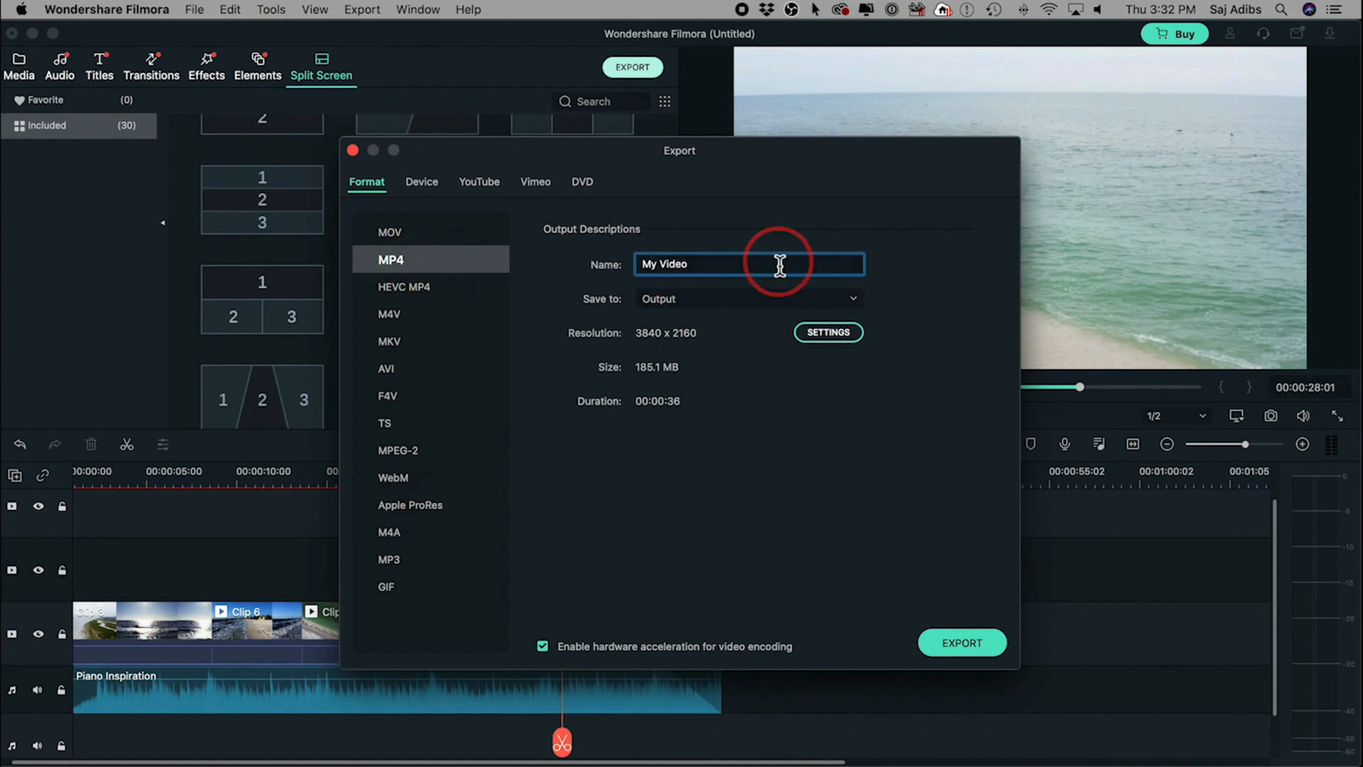
left_click(684, 300)
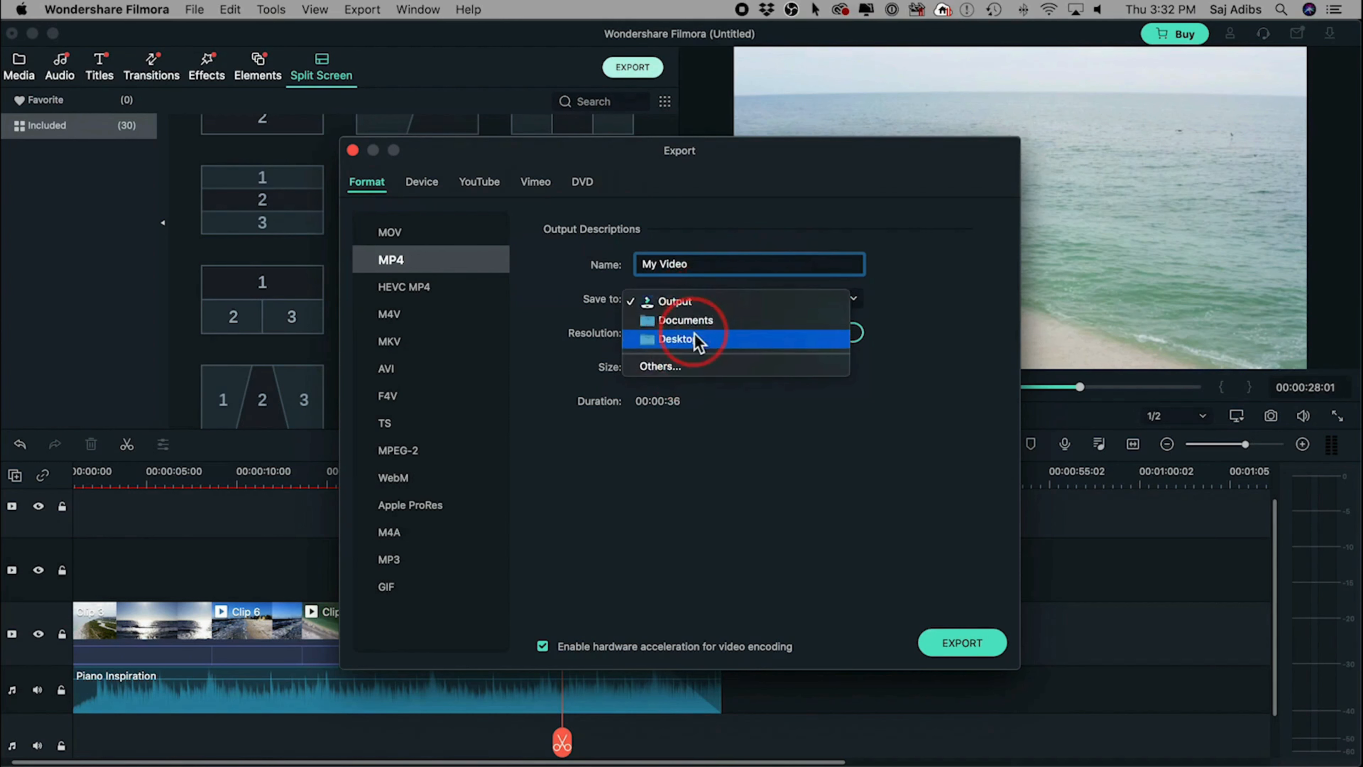
left_click(684, 341)
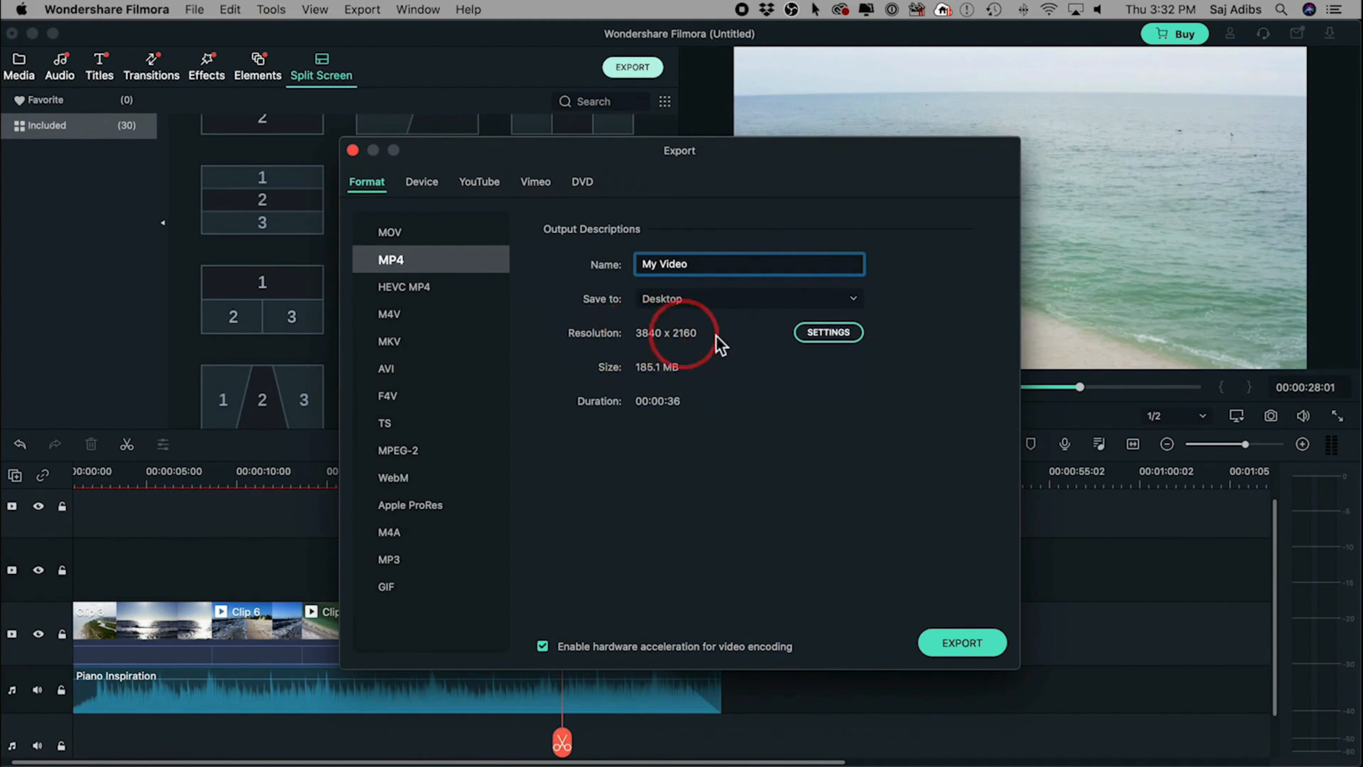
Step: Configure the MP4 export settings with the H.264 encoder, a 1920 x 1080 resolution and a 24 fps frame rate
left_click(821, 335)
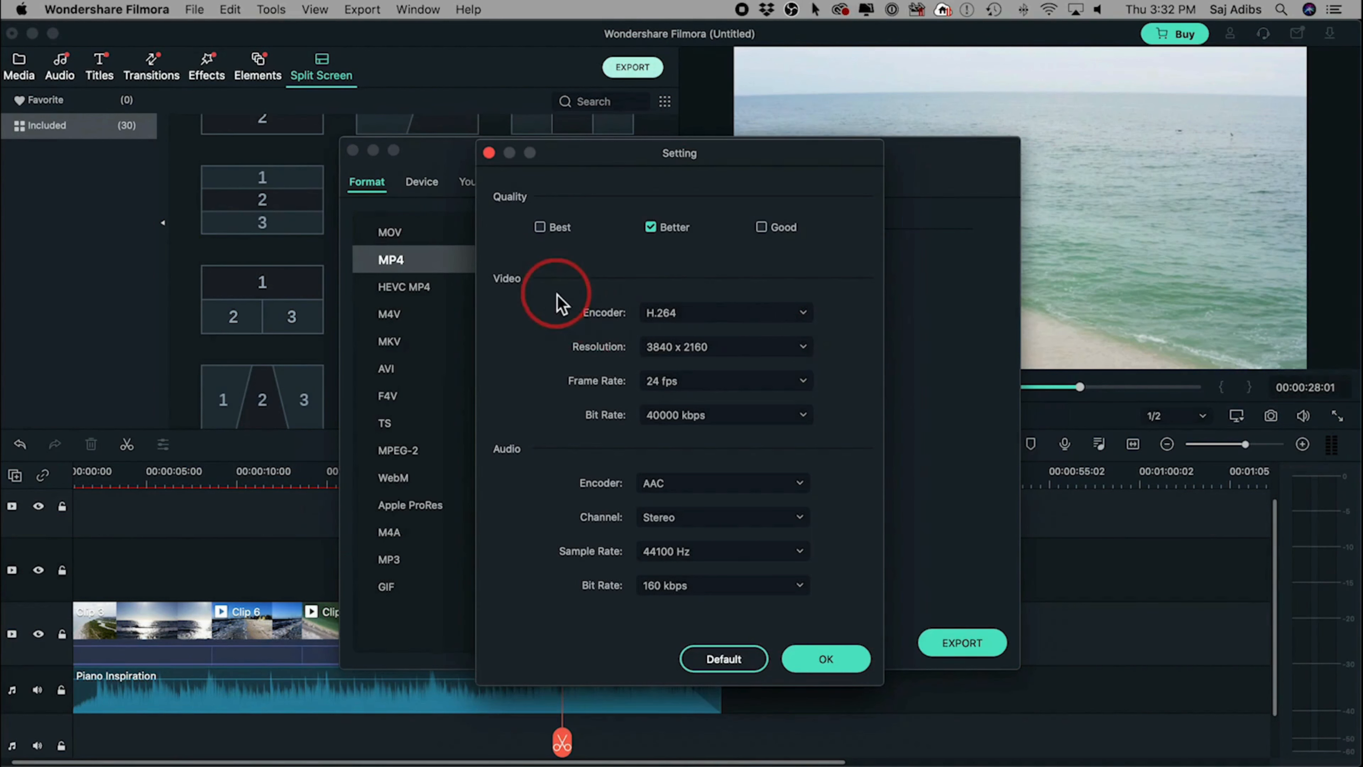
left_click(540, 227)
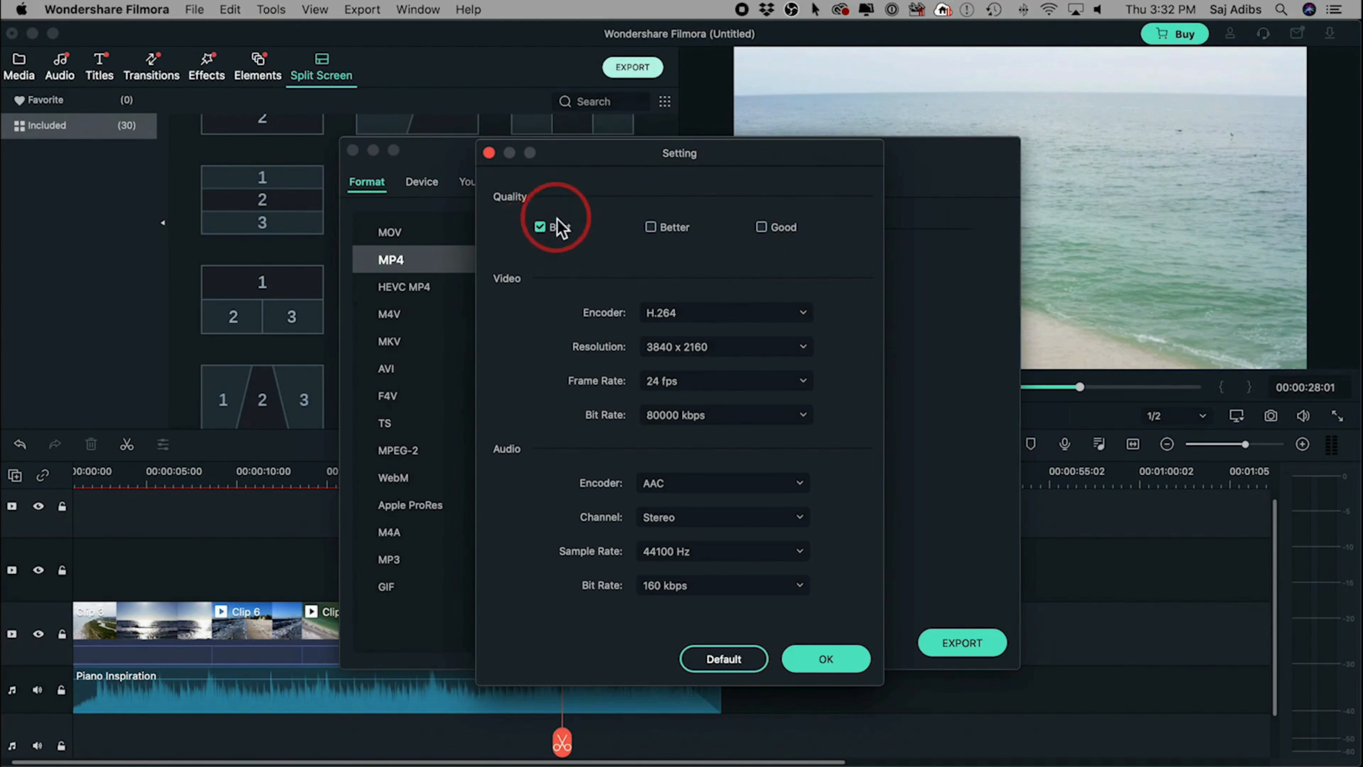
left_click(687, 315)
left_click(687, 313)
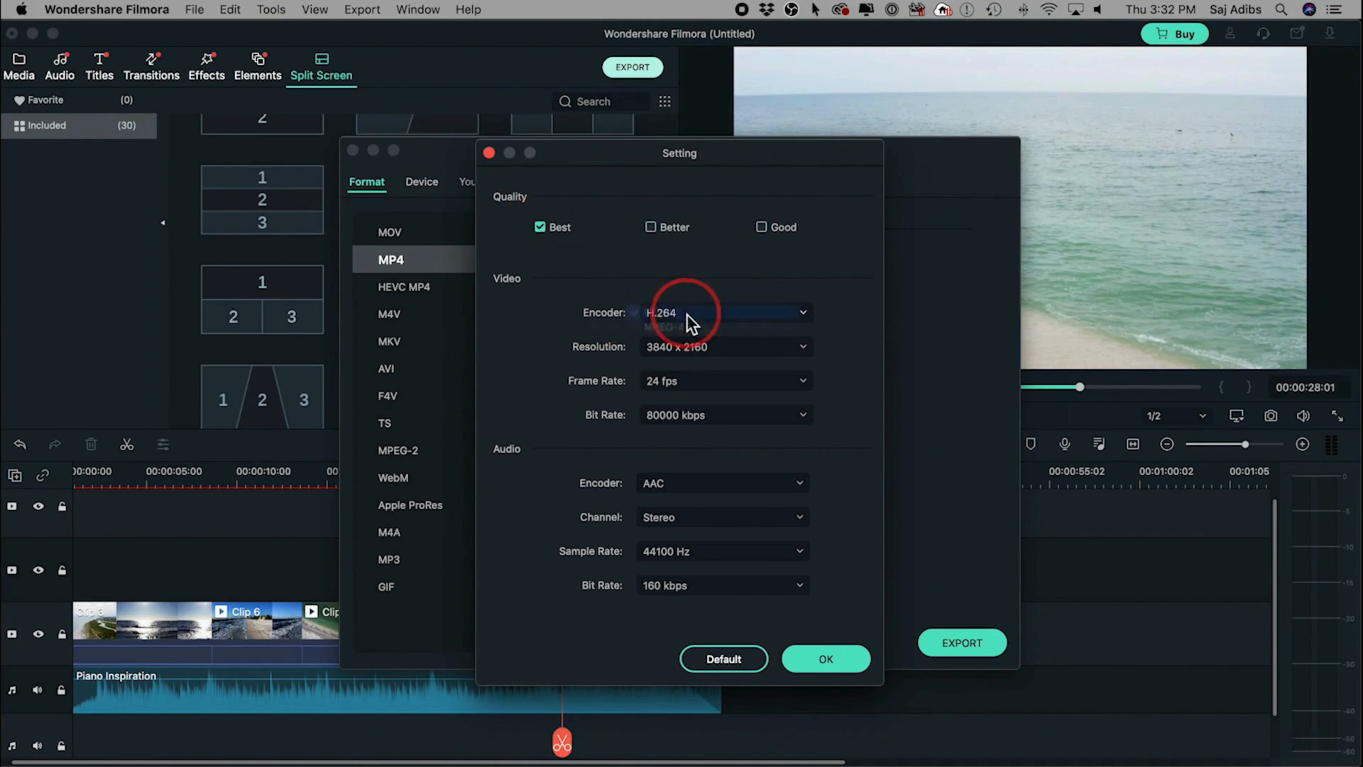
left_click(685, 345)
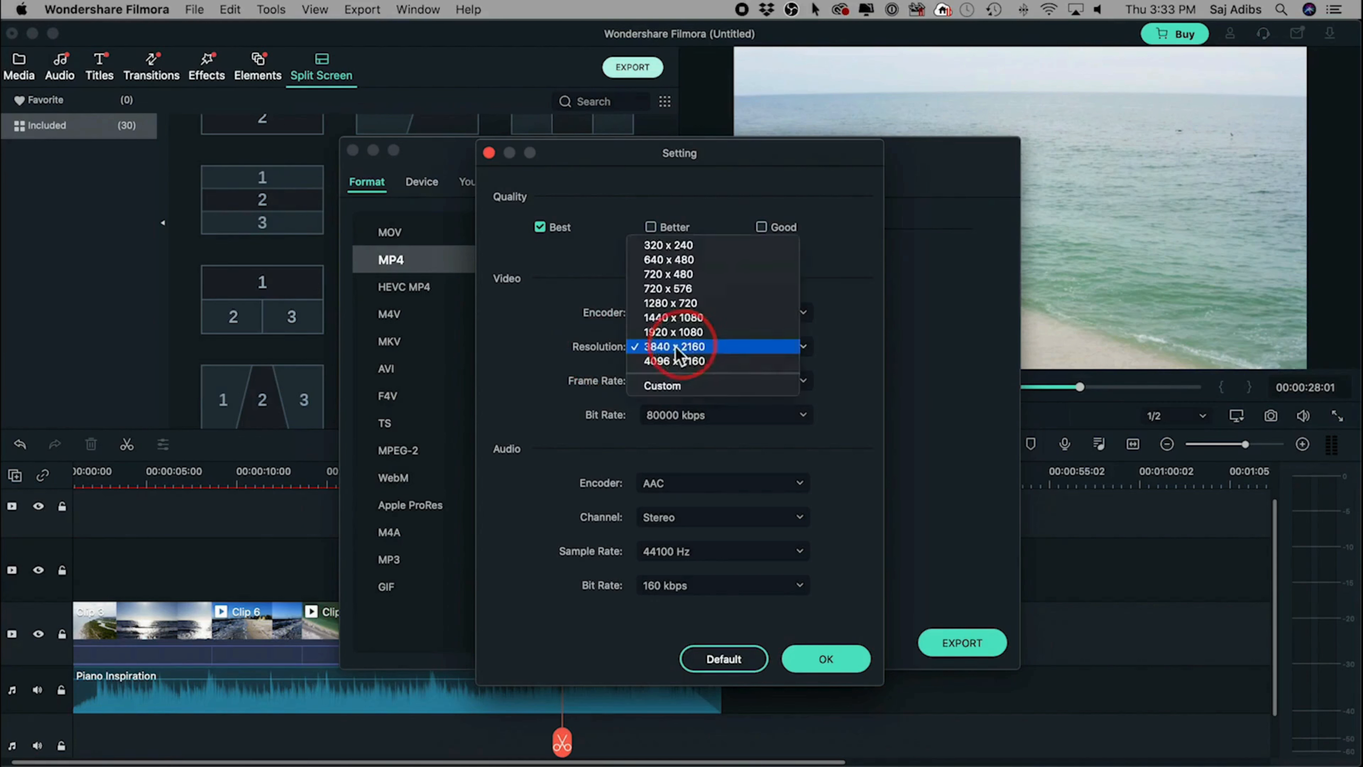
left_click(674, 331)
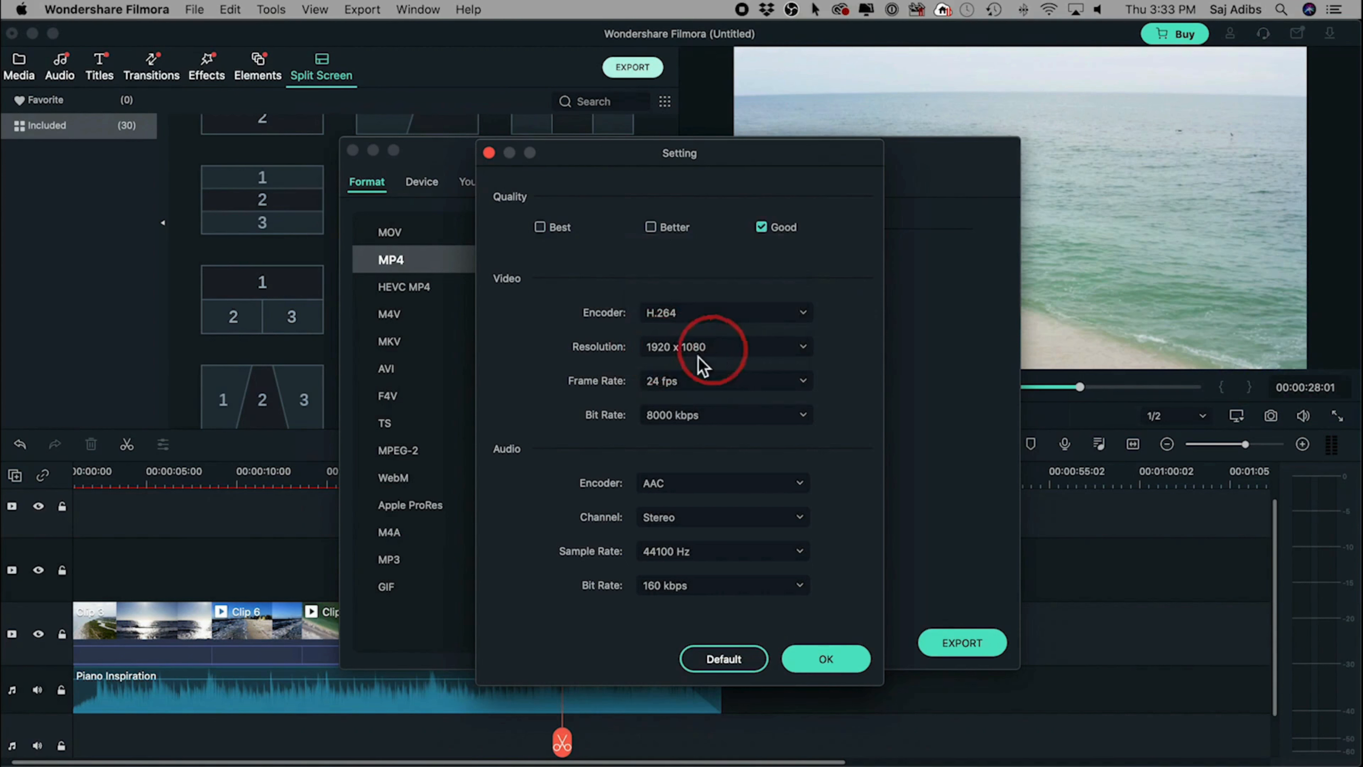
left_click(665, 383)
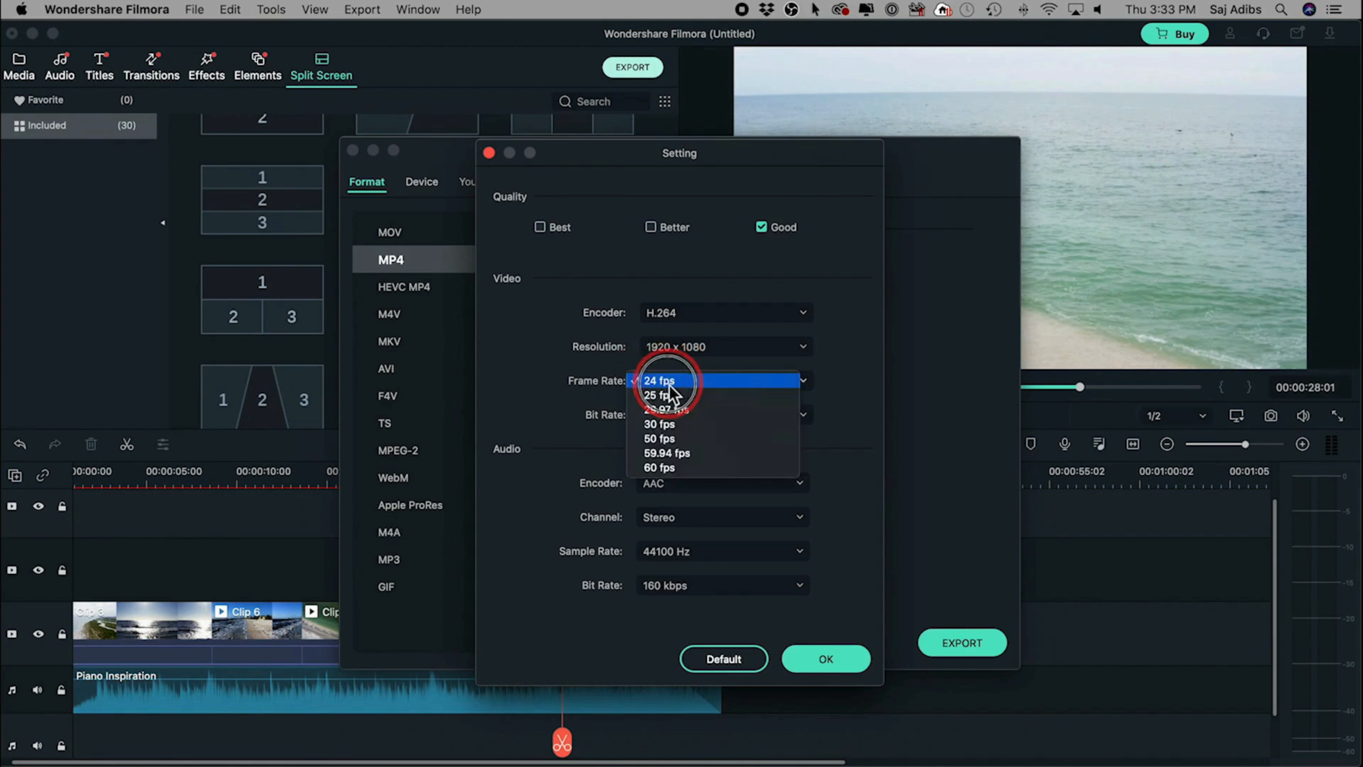
left_click(661, 382)
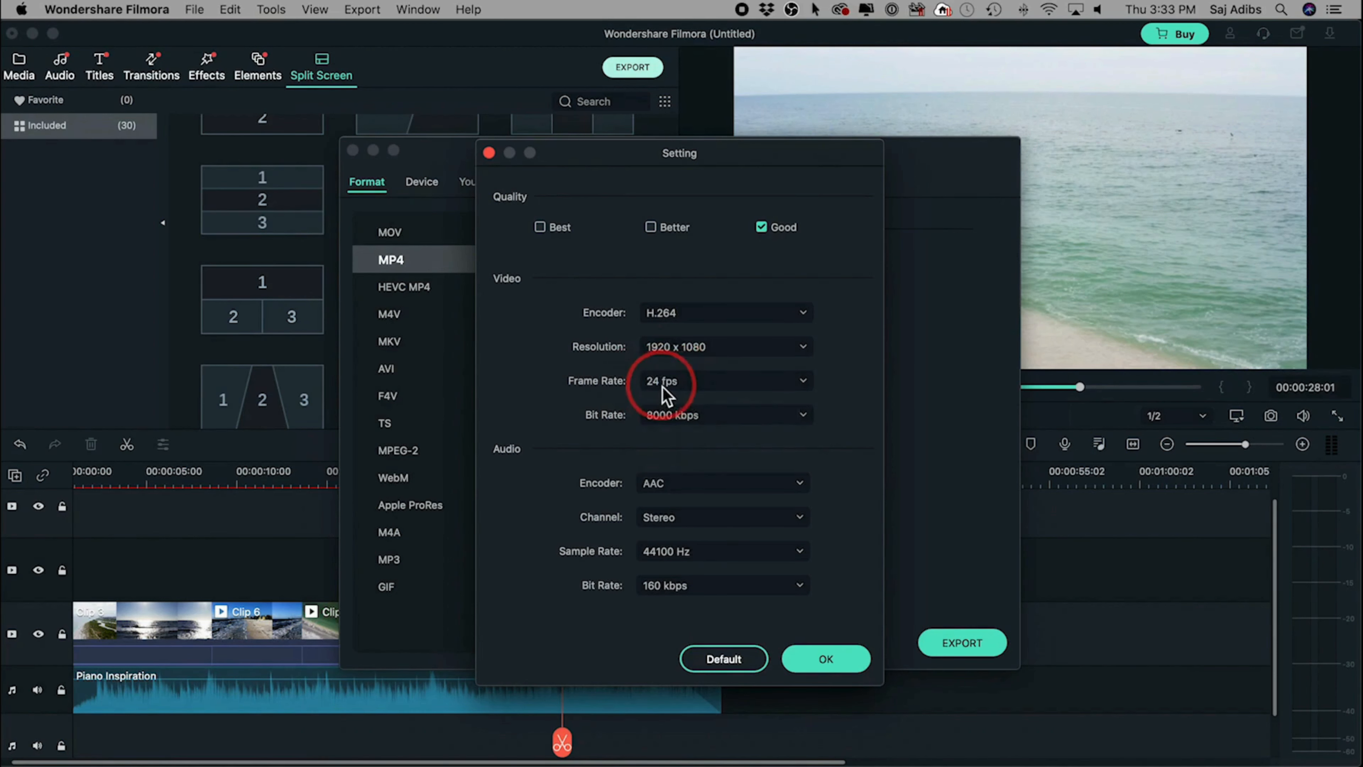
Step: Try a 30000 kbps video bit rate and the Better and Good quality presets
left_click(671, 415)
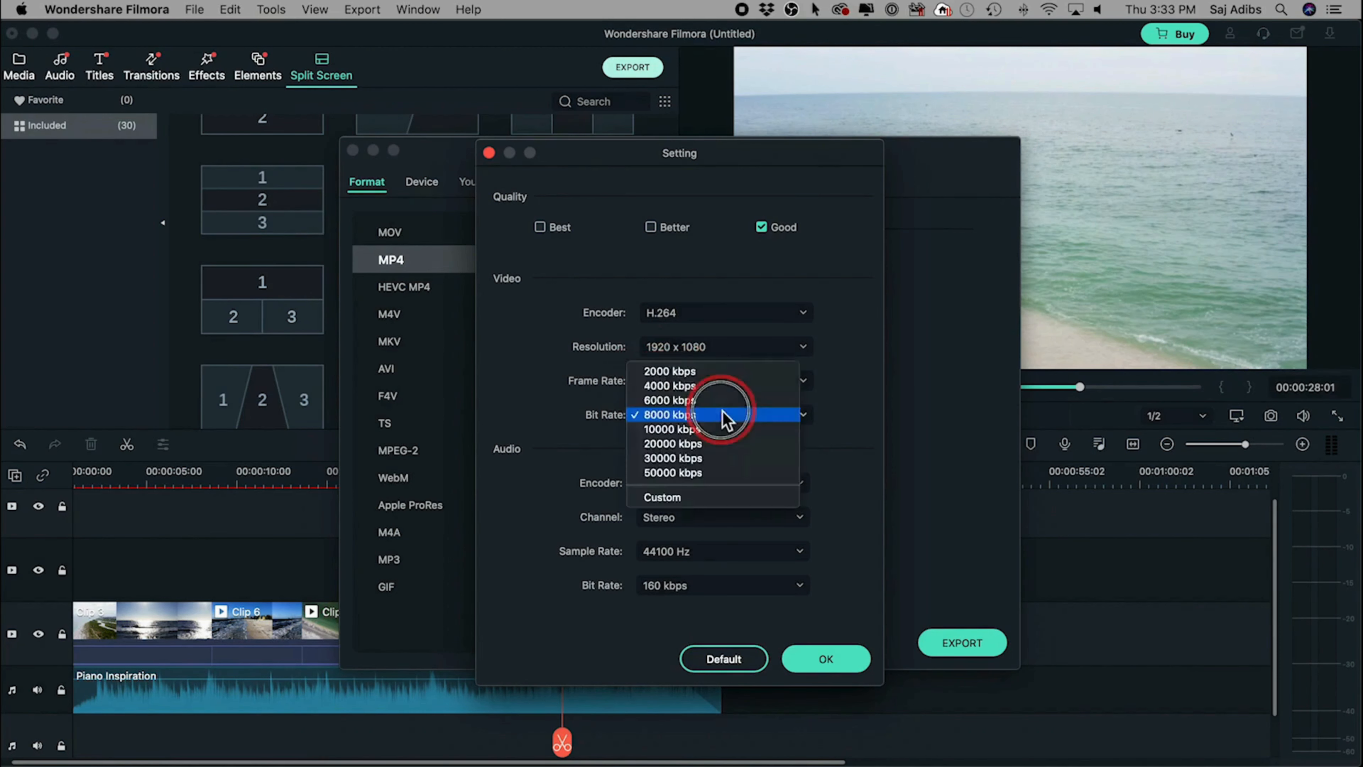
left_click(686, 458)
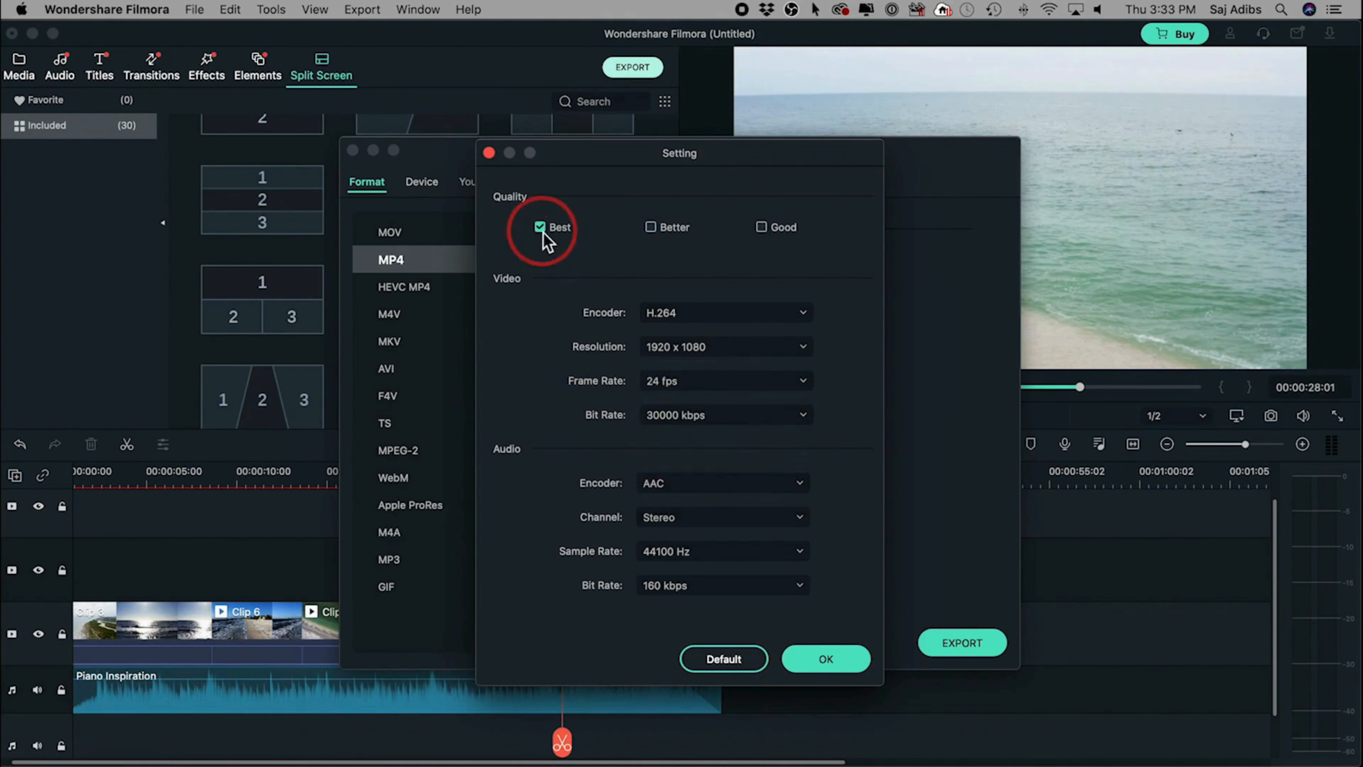
left_click(651, 227)
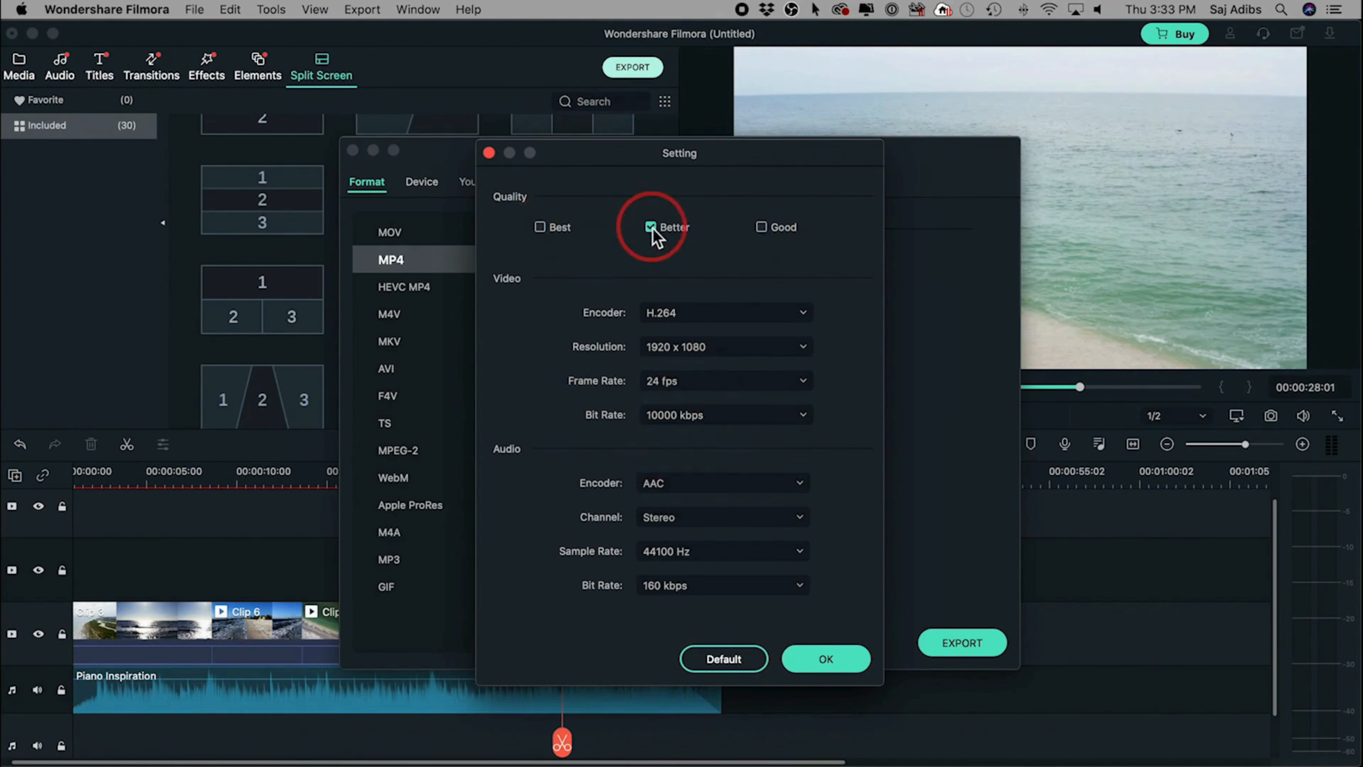
left_click(760, 227)
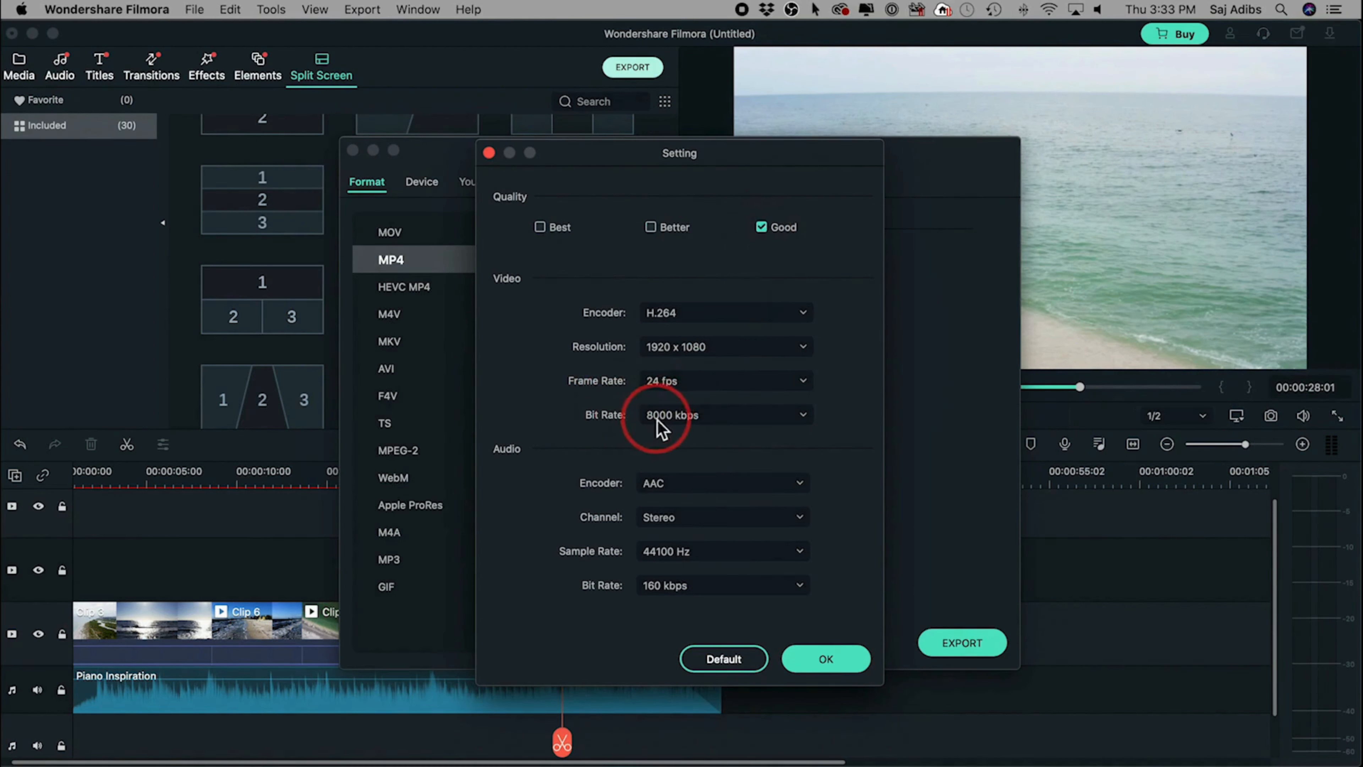
Step: Set the export quality to Best, accept the settings and start exporting the video
left_click(541, 227)
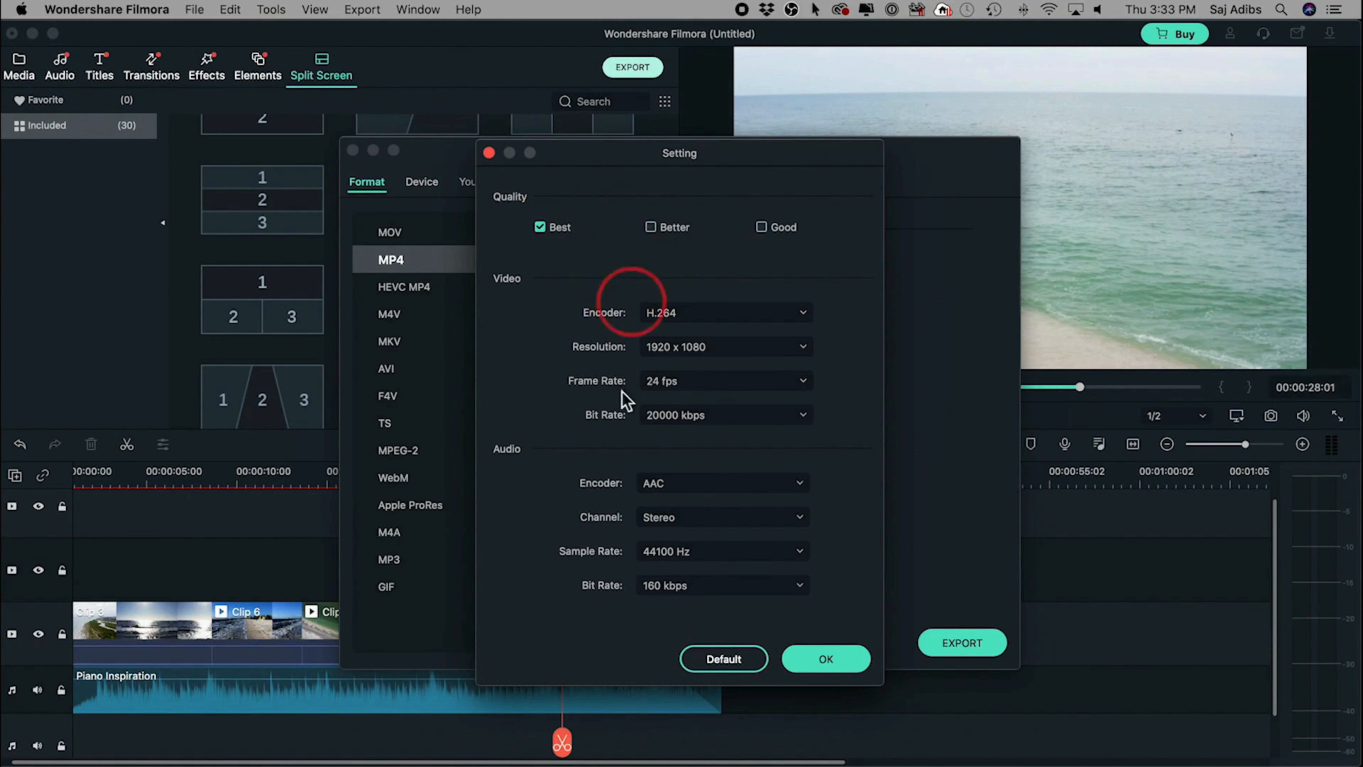
left_click(829, 662)
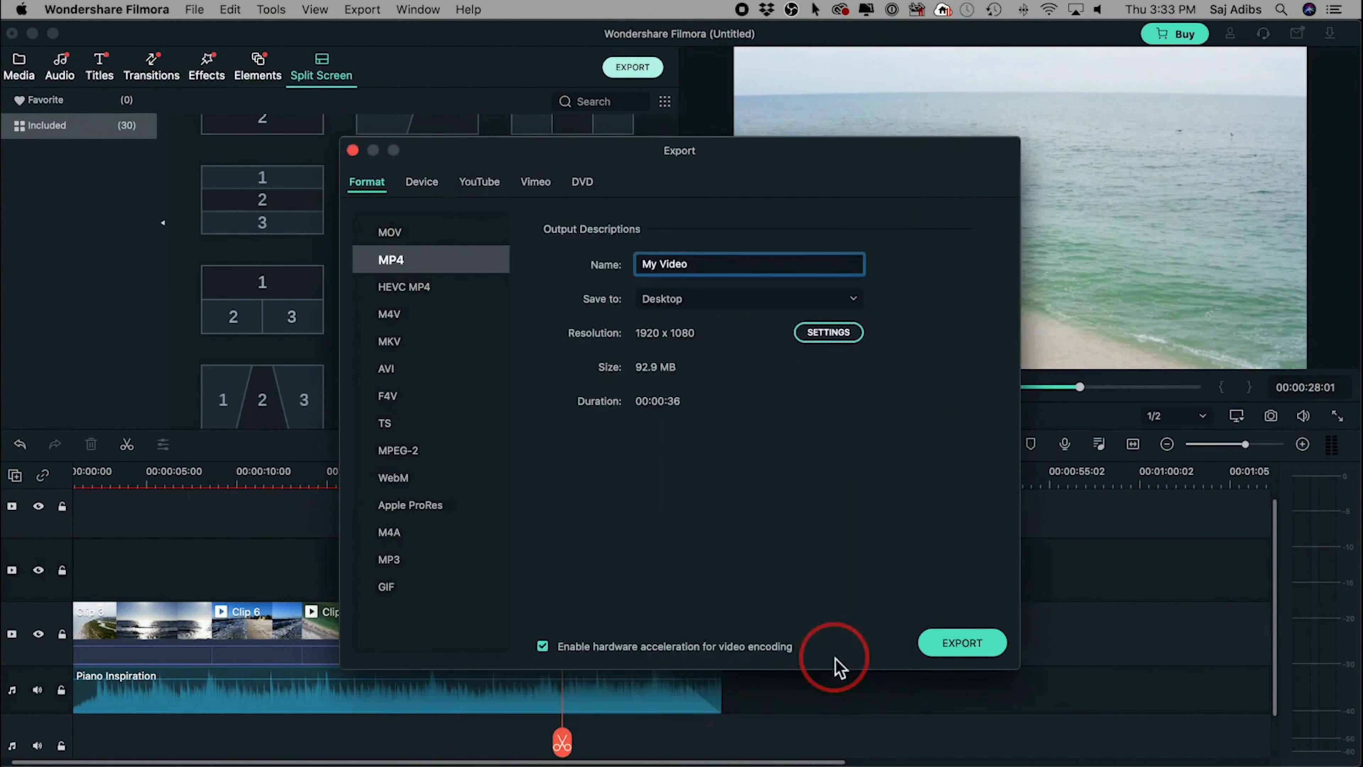
left_click(980, 648)
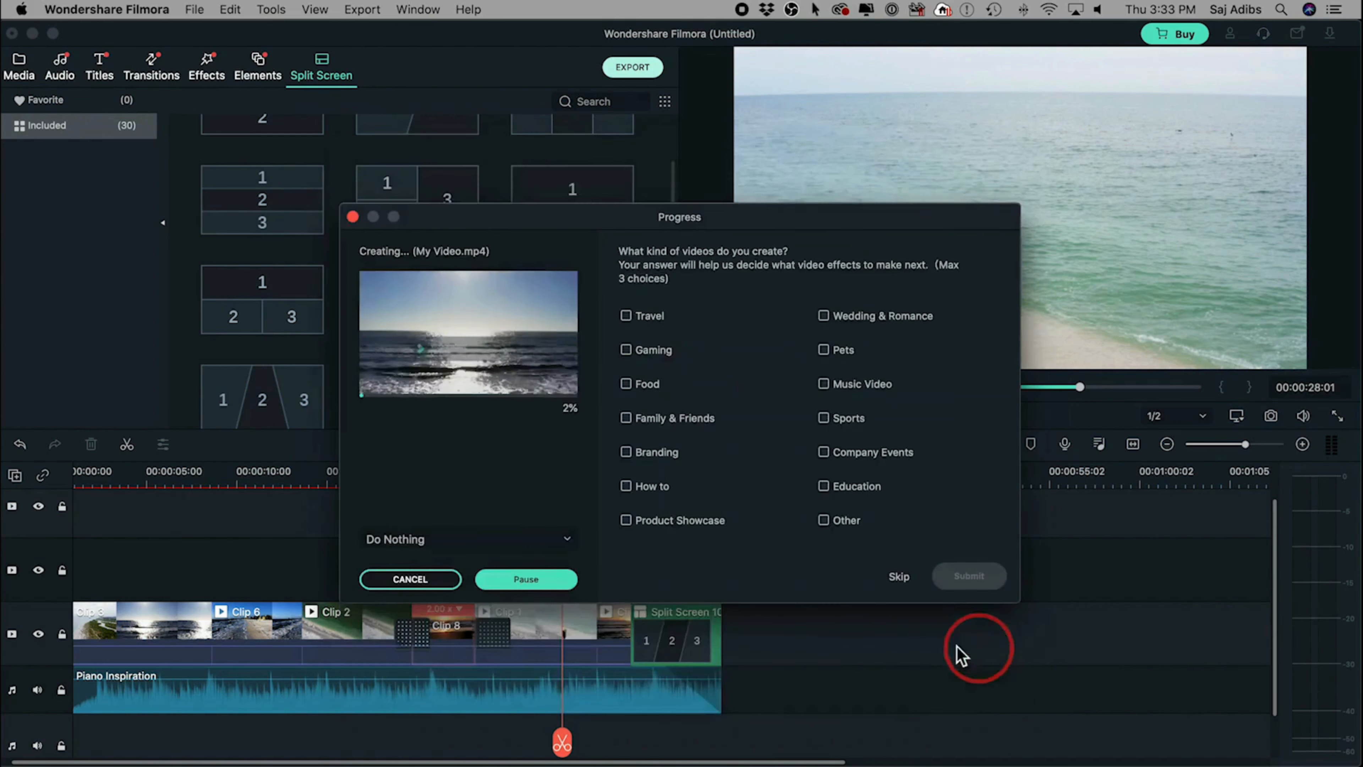